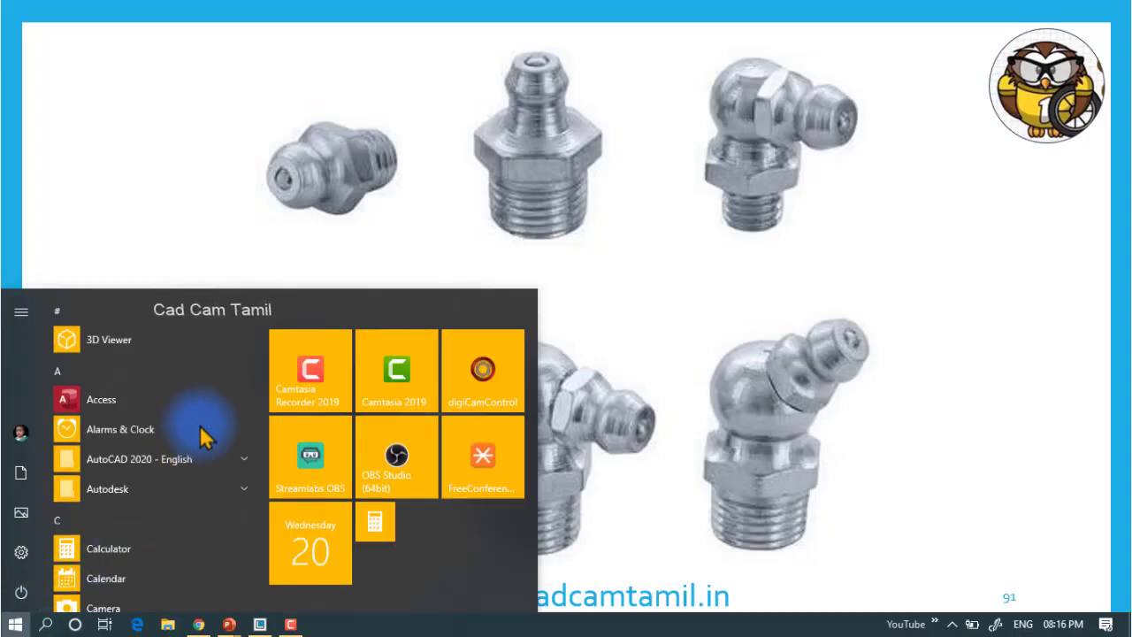
# Step: Dismiss the Start menu and advance the slideshow from slide 91 to the Universal Joint grease nipple photo
pyautogui.click(418, 240)
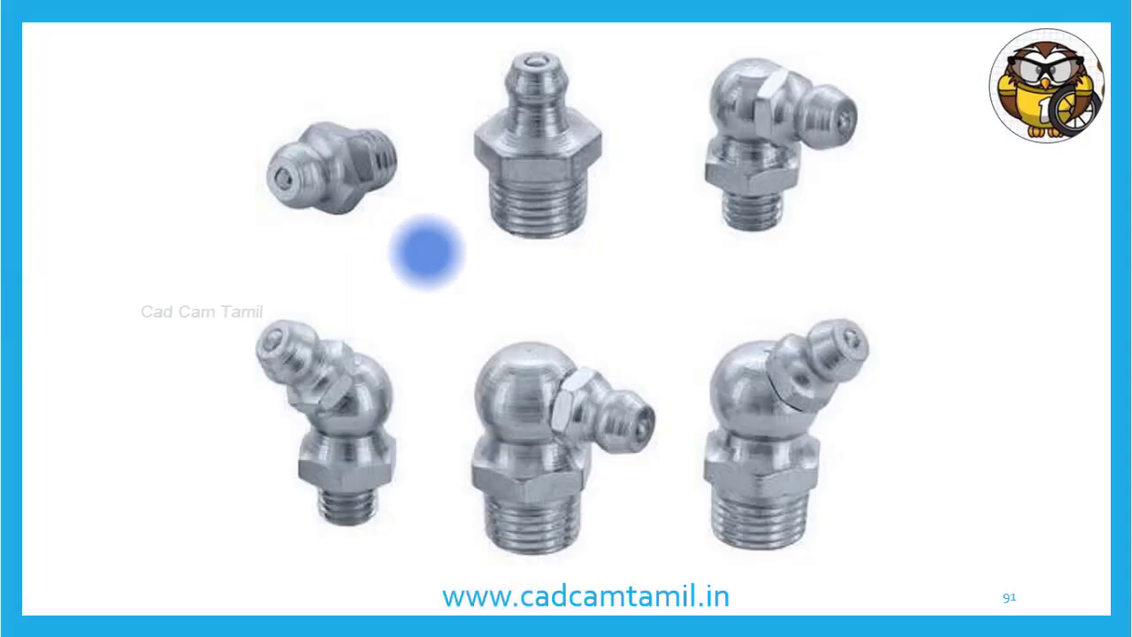
pyautogui.click(556, 298)
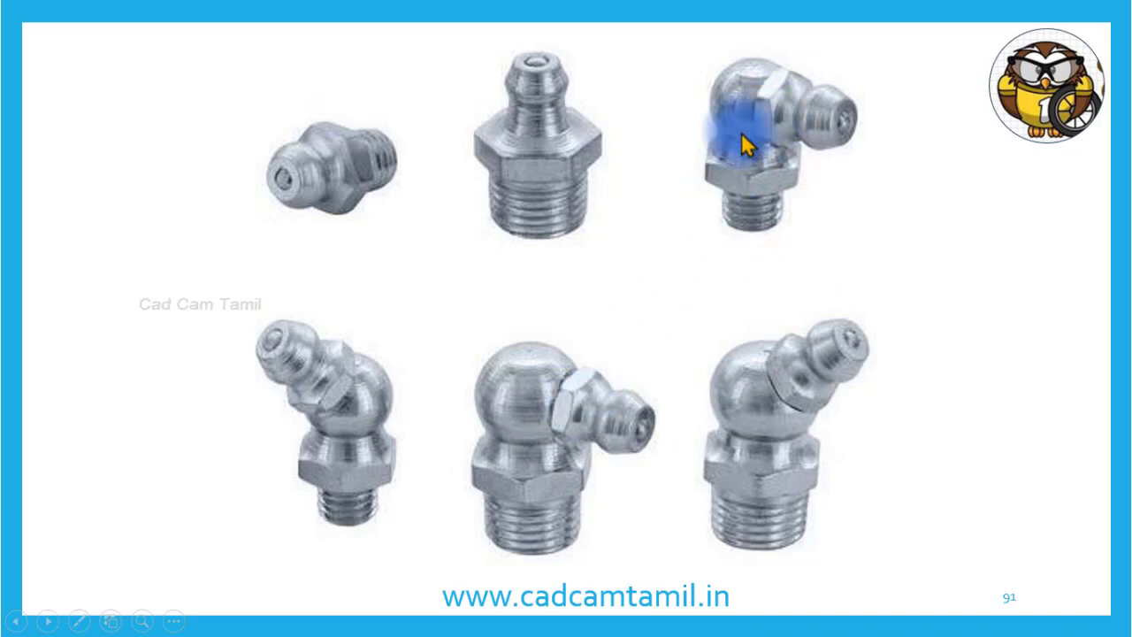
pyautogui.click(453, 326)
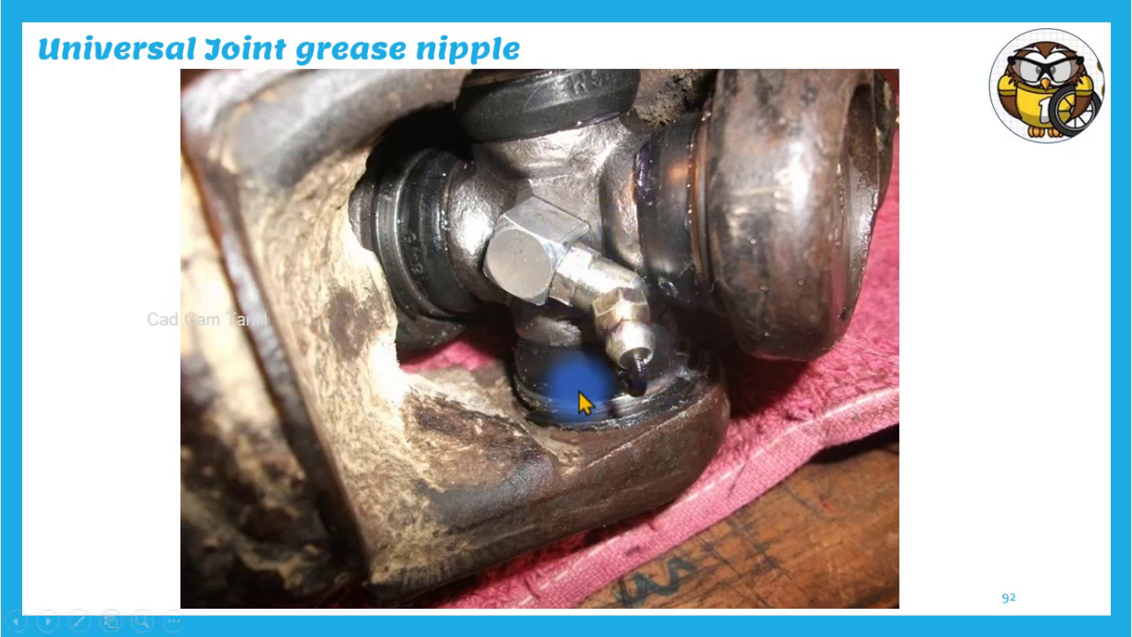
# Step: Advance through the single grease nipple photo to slide 94, the gold 3-D rendered grease nipple
pyautogui.click(654, 356)
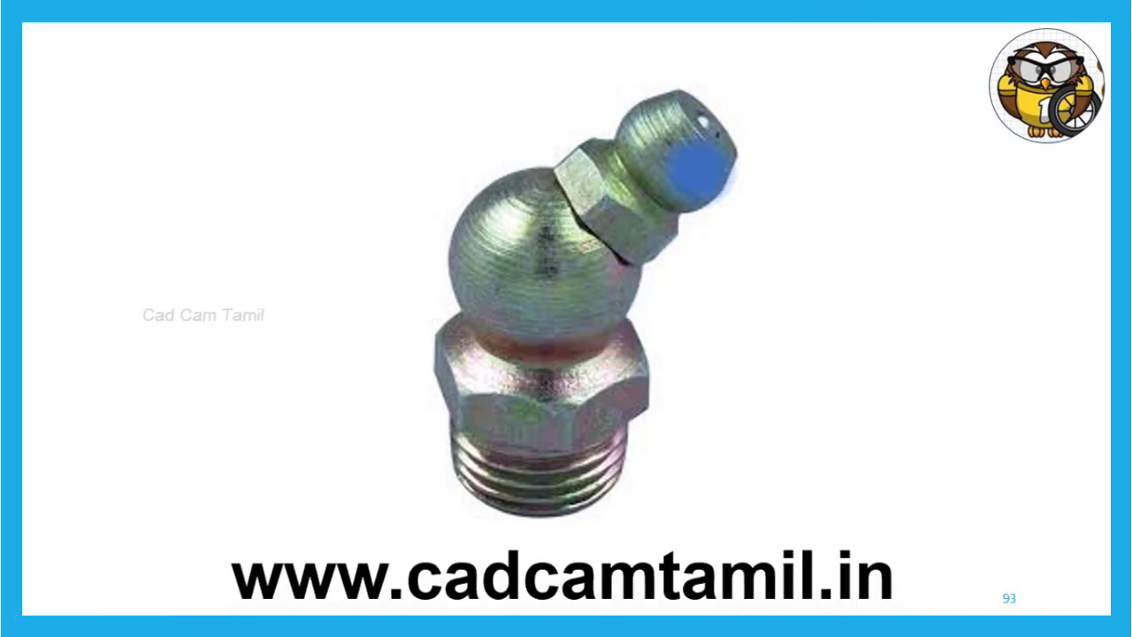
pyautogui.press('Right')
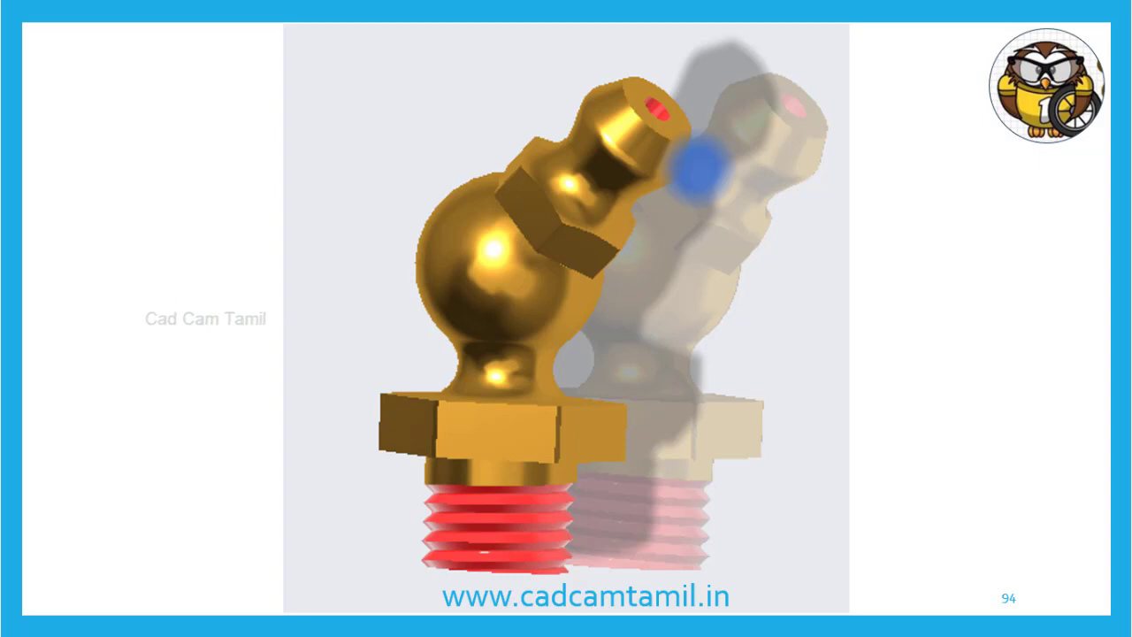
# Step: Step back to the grease nipple photo slide and forward again to the 3-D render
pyautogui.press('Left')
pyautogui.press('Right')
pyautogui.press('Right')
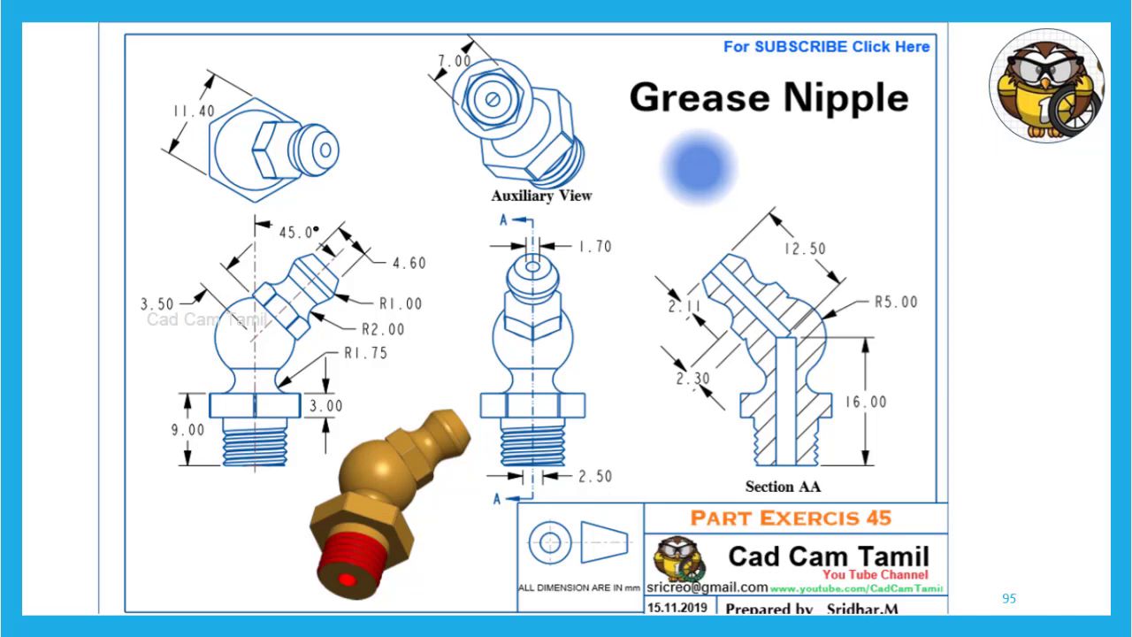
# Step: Switch to the UMETA catalogue PDF and highlight, then deselect, the GREASE NIPPLES title
pyautogui.hotkey('alt', 'Tab')
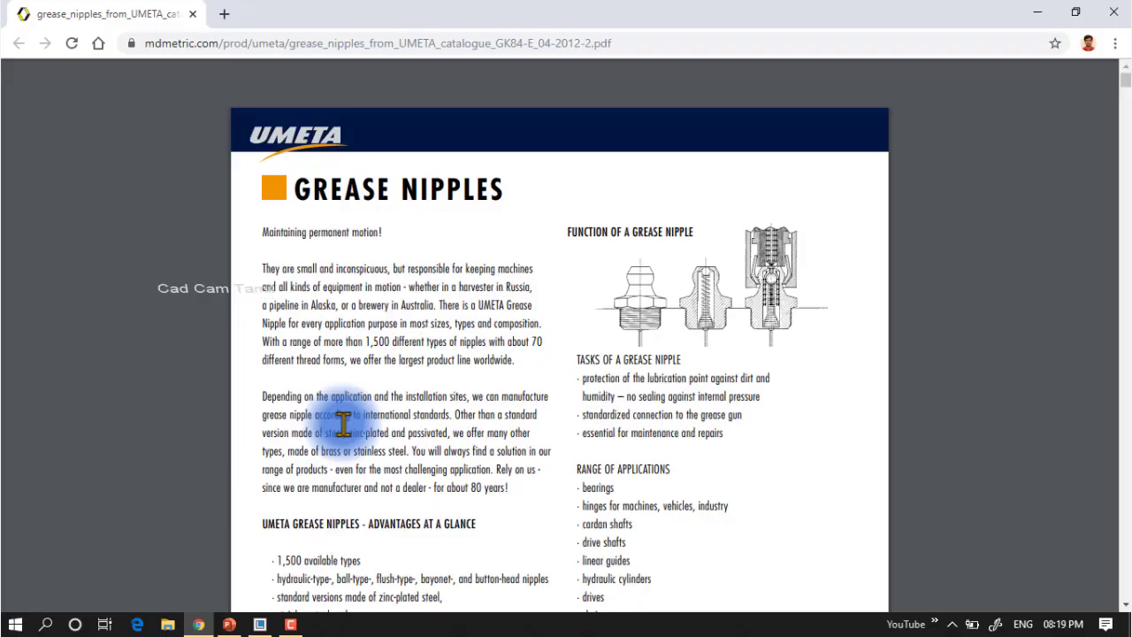
pyautogui.moveTo(302, 194); pyautogui.dragTo(502, 187)
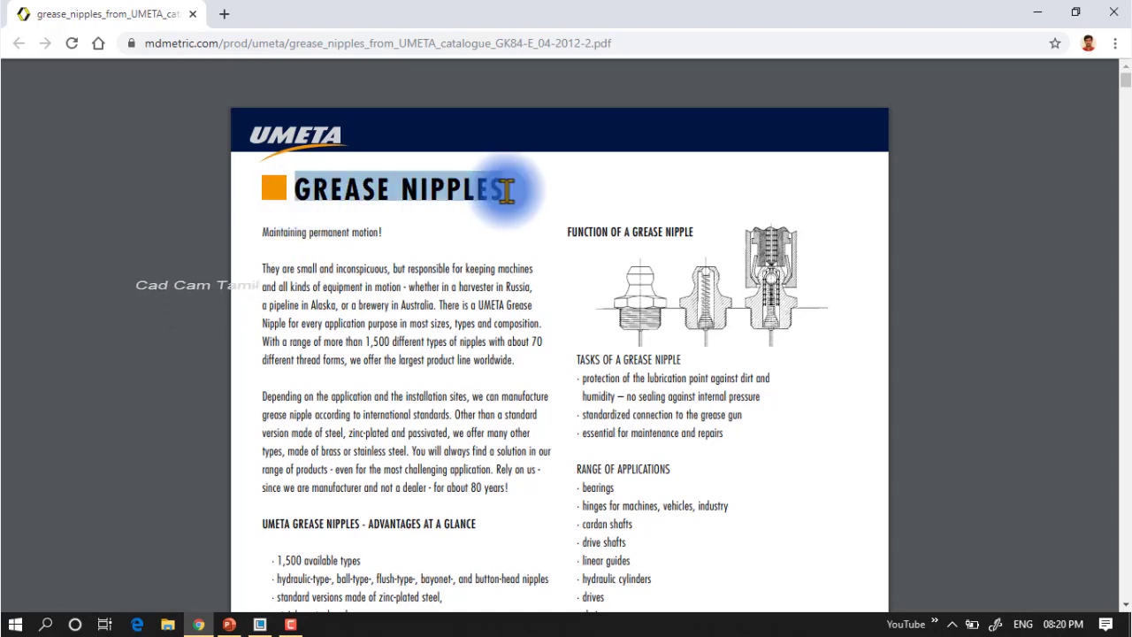
pyautogui.click(478, 305)
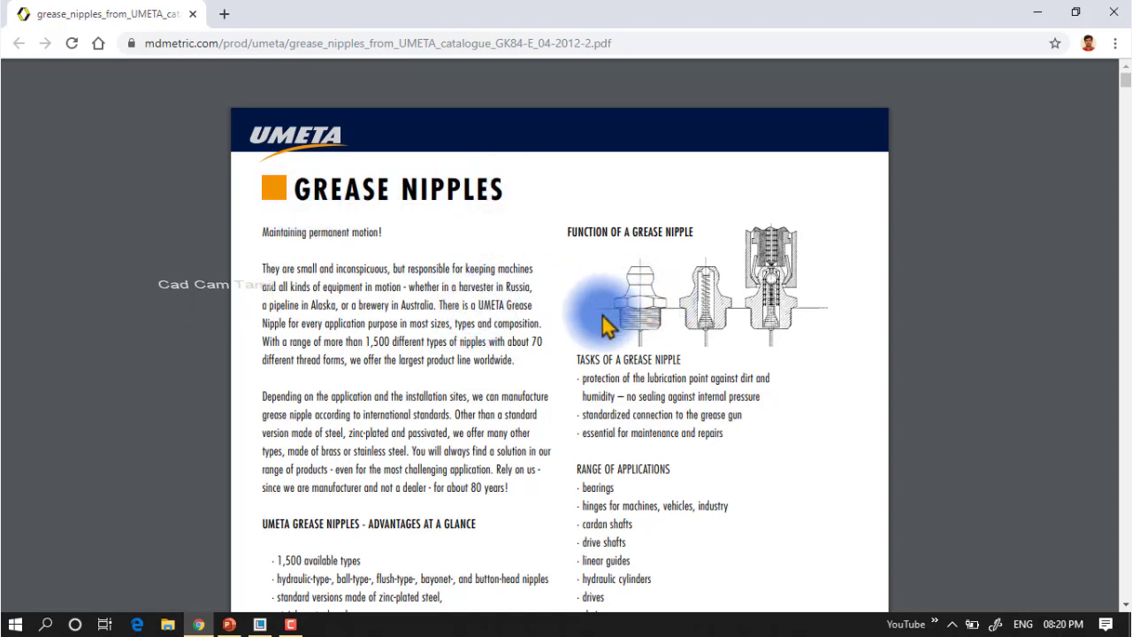
# Step: Scroll the catalogue to the Type D2 angled 45° flush-type grease nipple page, then return to the slideshow
pyautogui.scroll(-4, 521, 376)
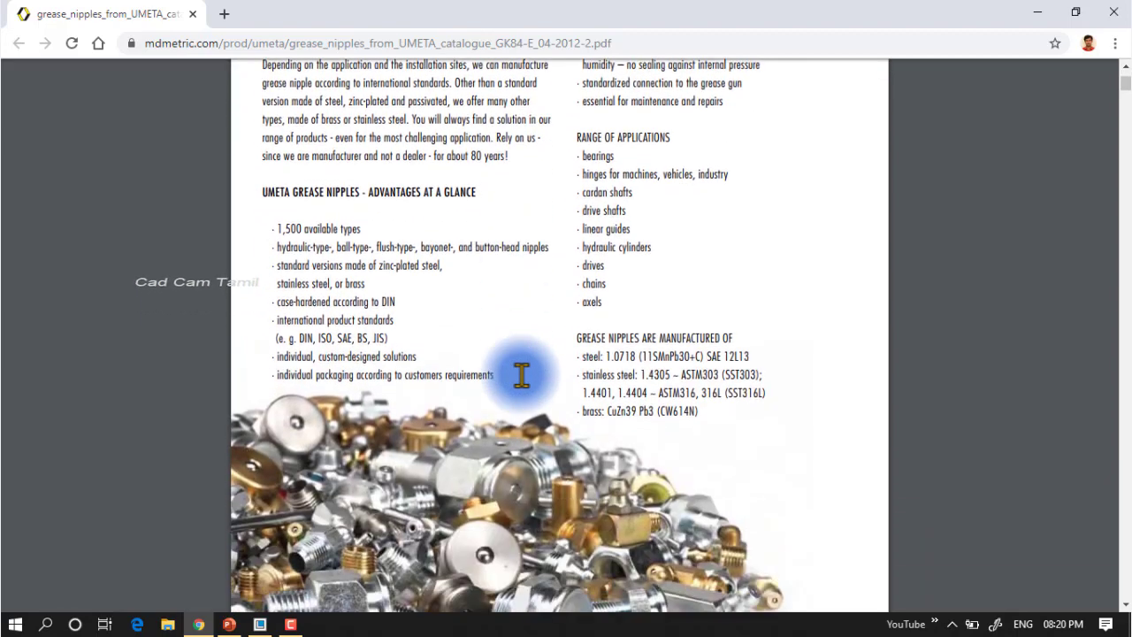
pyautogui.scroll(-10, 535, 376)
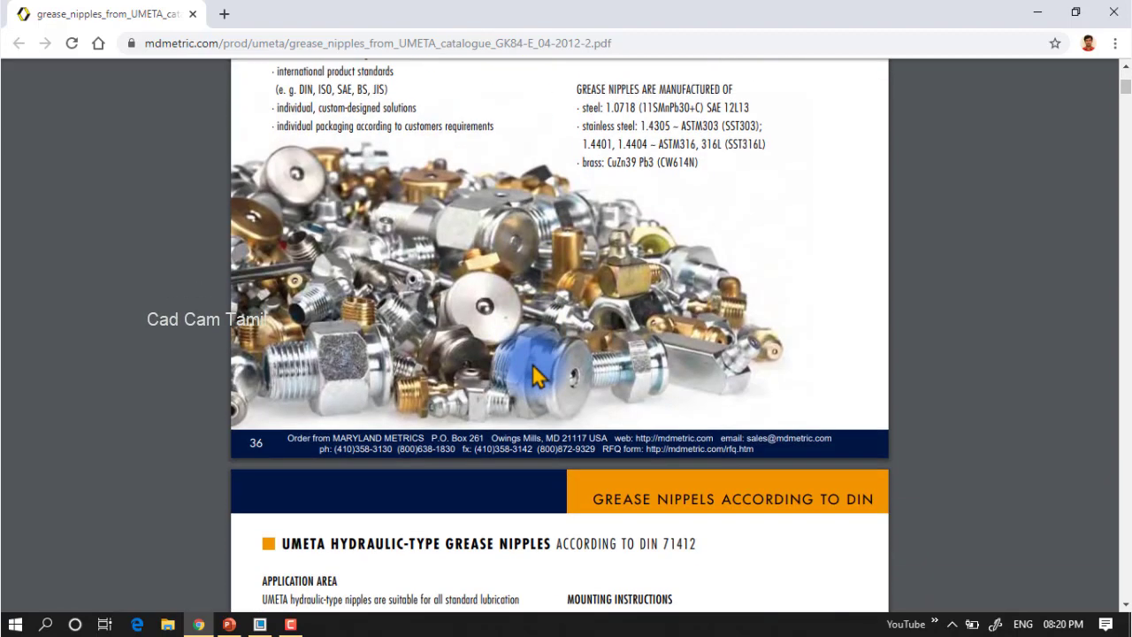
pyautogui.scroll(-3, 535, 375)
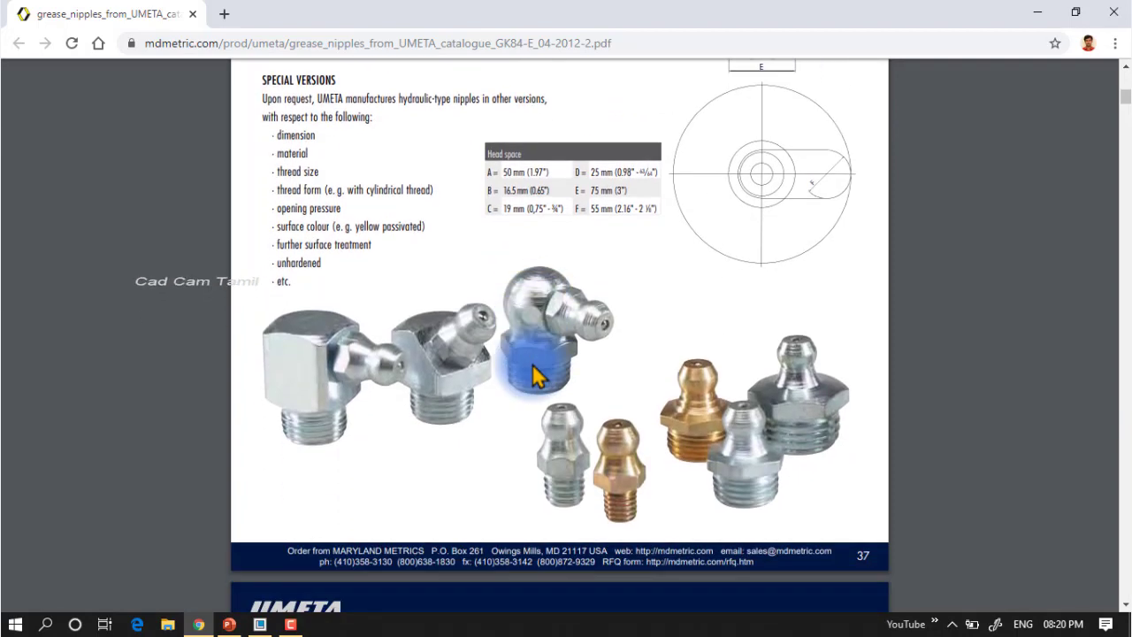
pyautogui.scroll(-3, 538, 354)
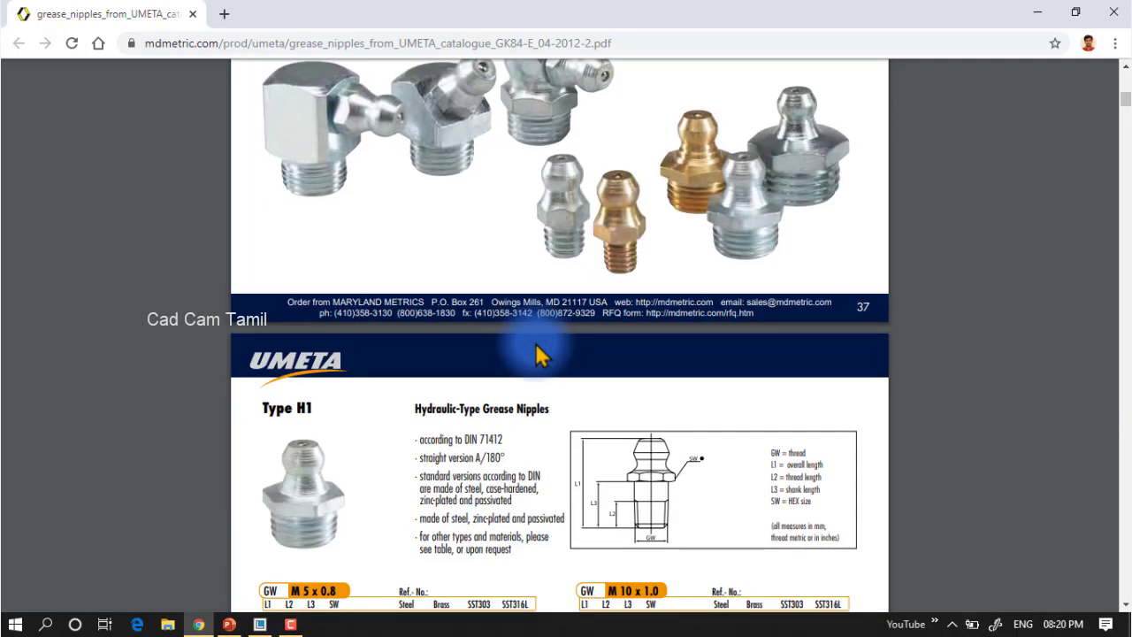
pyautogui.scroll(1, 538, 336)
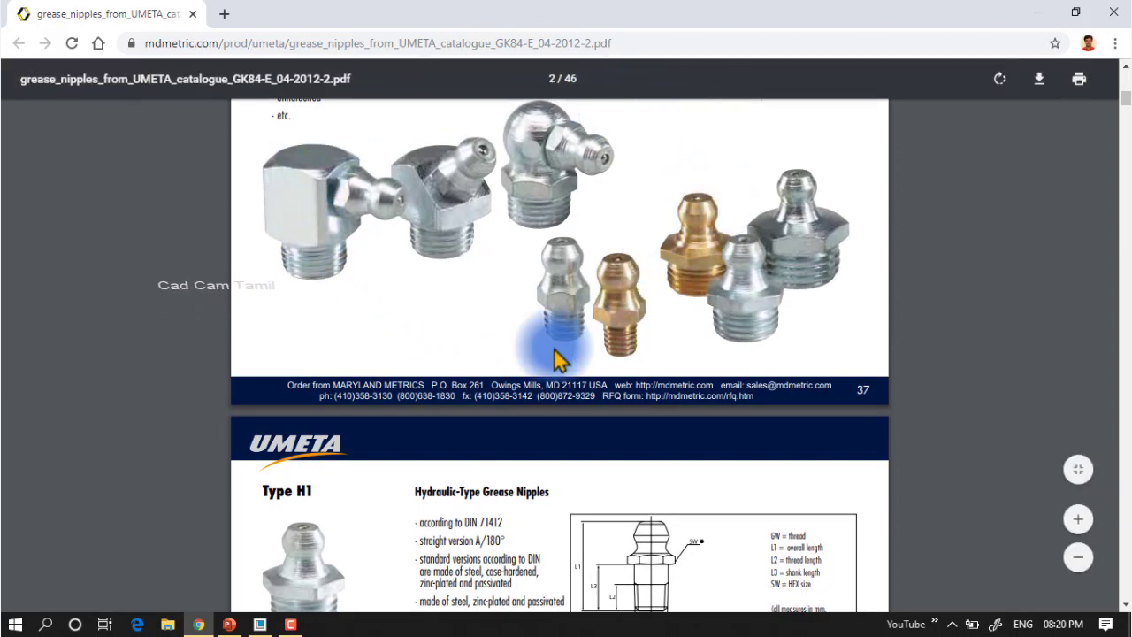
pyautogui.scroll(-4, 553, 343)
pyautogui.scroll(-2, 557, 347)
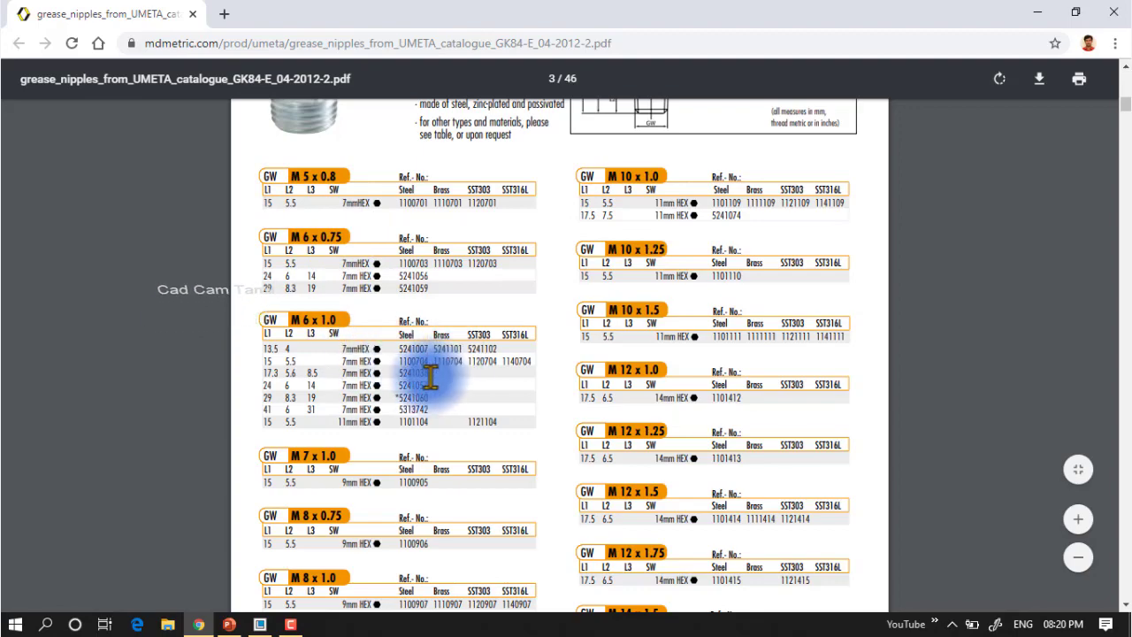
pyautogui.scroll(-6, 522, 429)
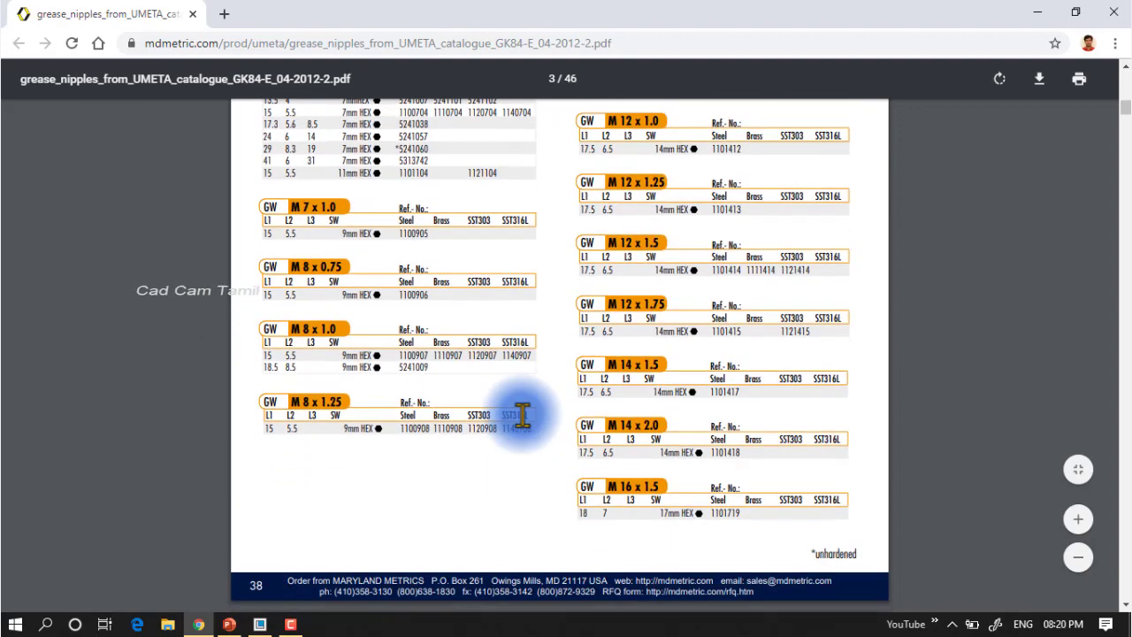
pyautogui.scroll(-3, 521, 416)
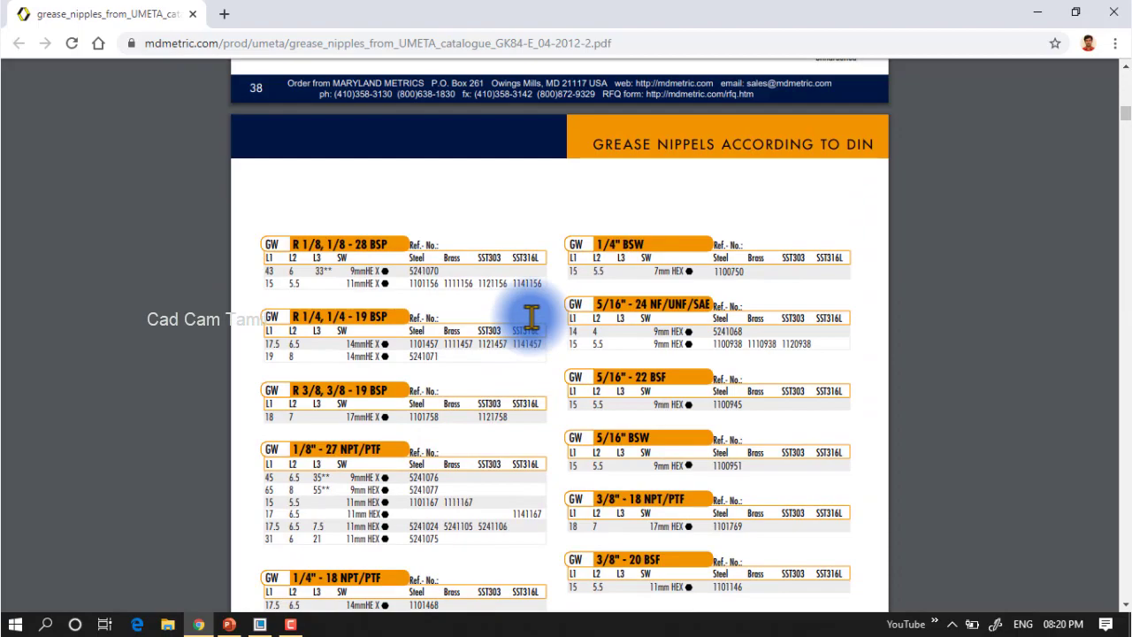
pyautogui.scroll(-4, 530, 318)
pyautogui.scroll(4, 531, 316)
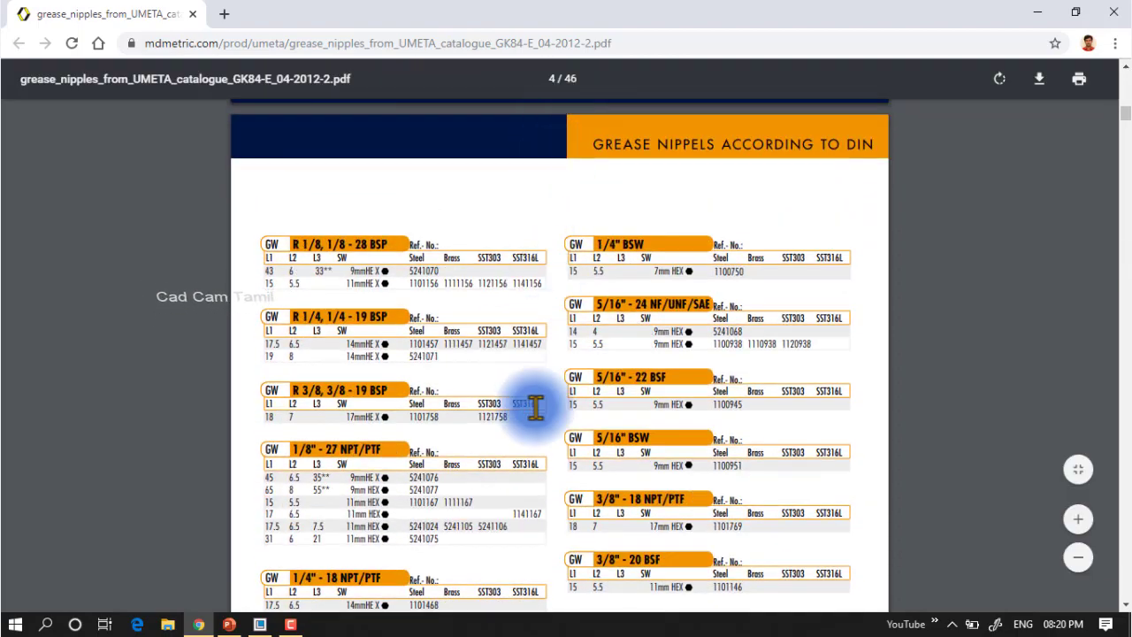
pyautogui.scroll(-15, 534, 407)
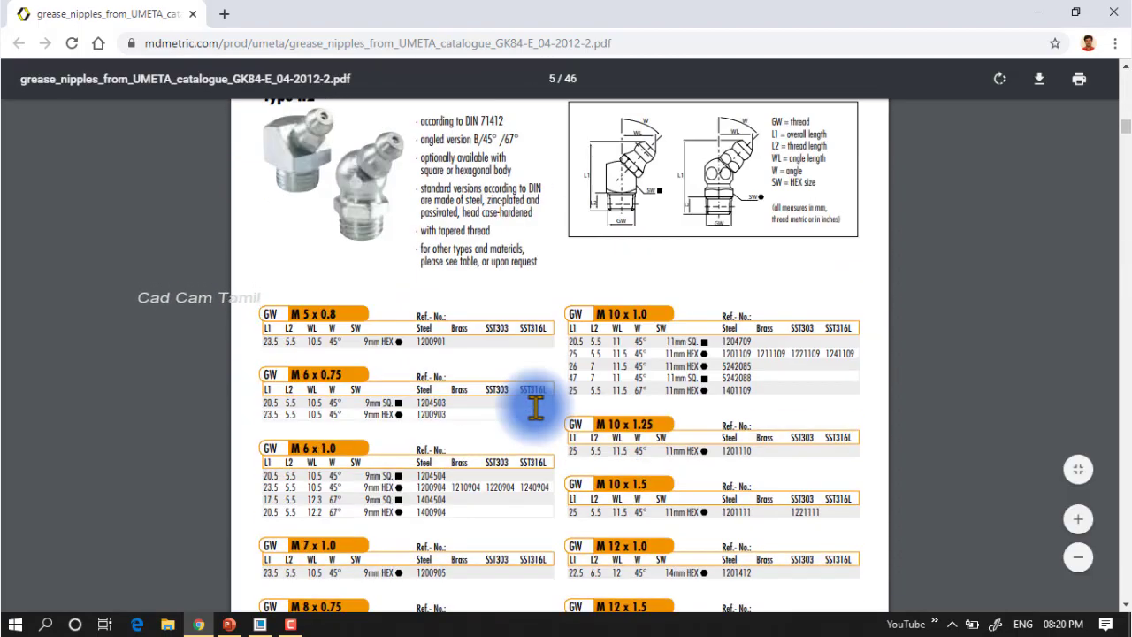
pyautogui.scroll(-10, 535, 407)
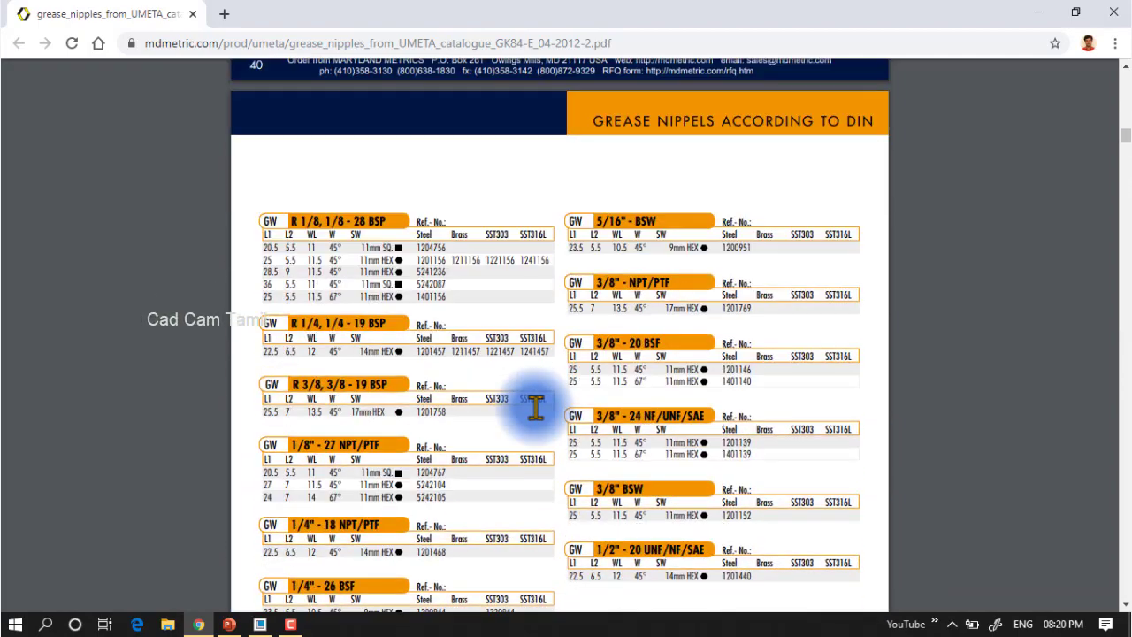
pyautogui.scroll(-7, 535, 406)
pyautogui.scroll(-12, 535, 406)
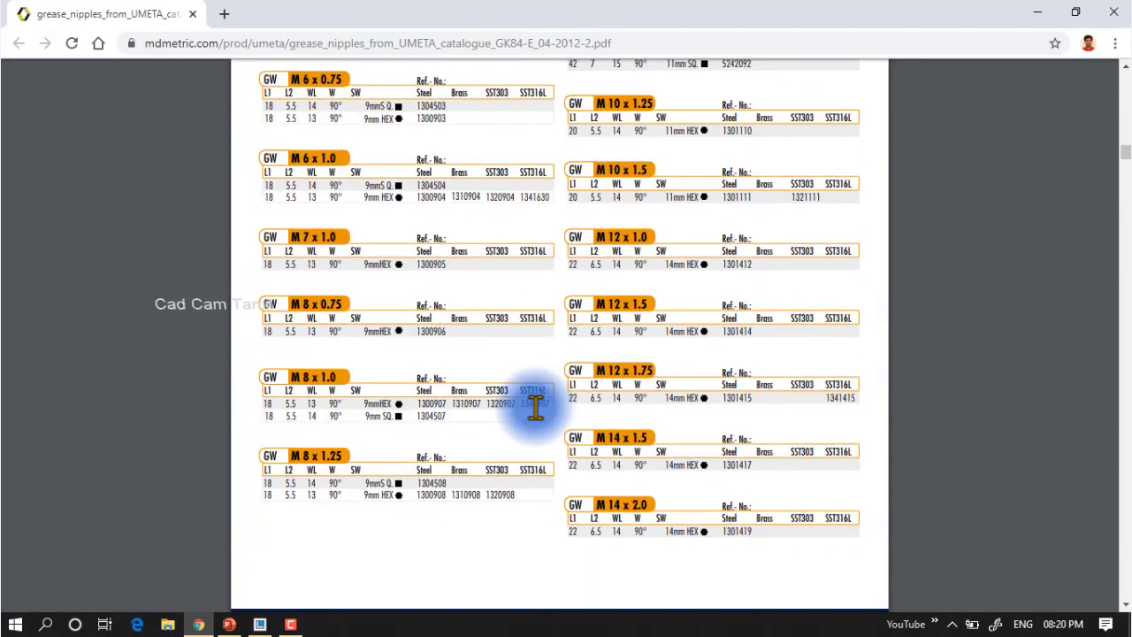
pyautogui.scroll(-12, 535, 406)
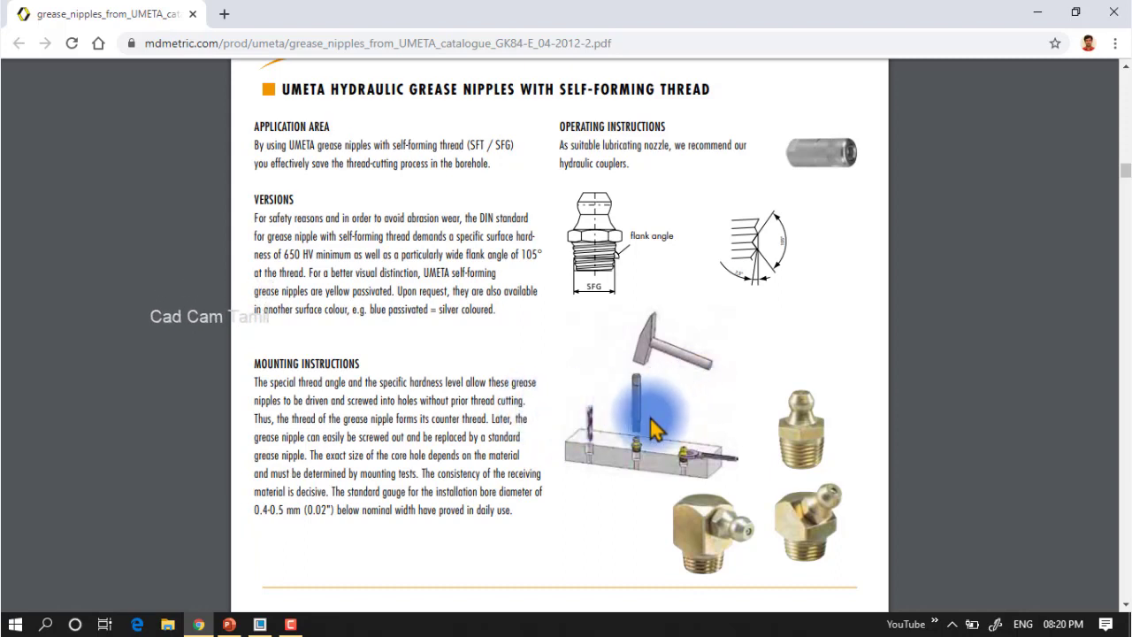
pyautogui.scroll(-10, 704, 400)
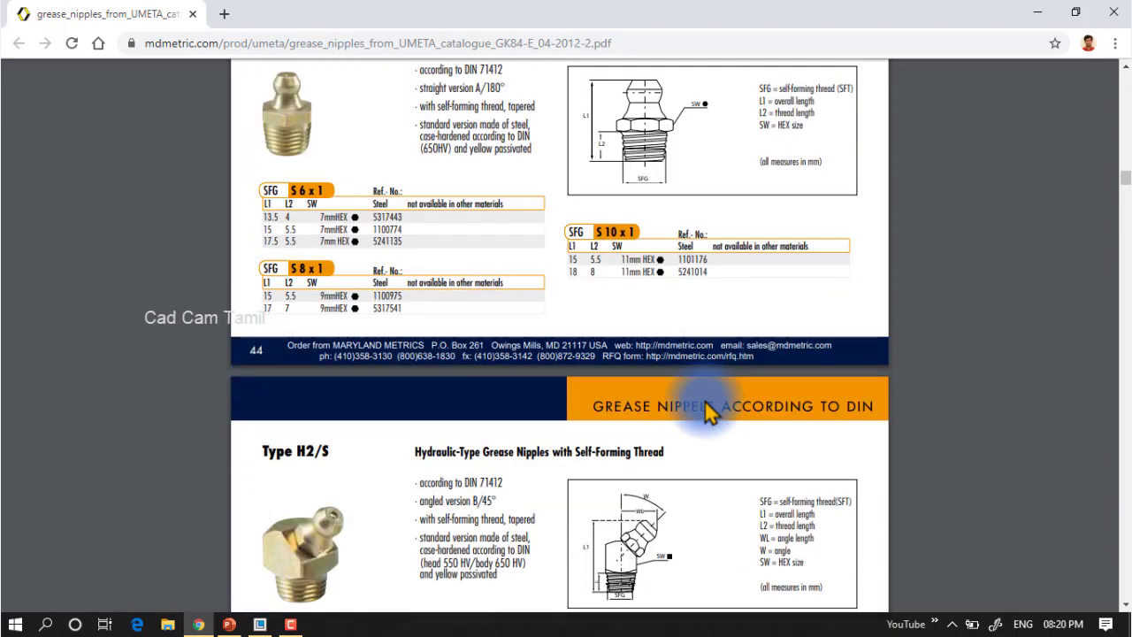
pyautogui.scroll(-15, 705, 408)
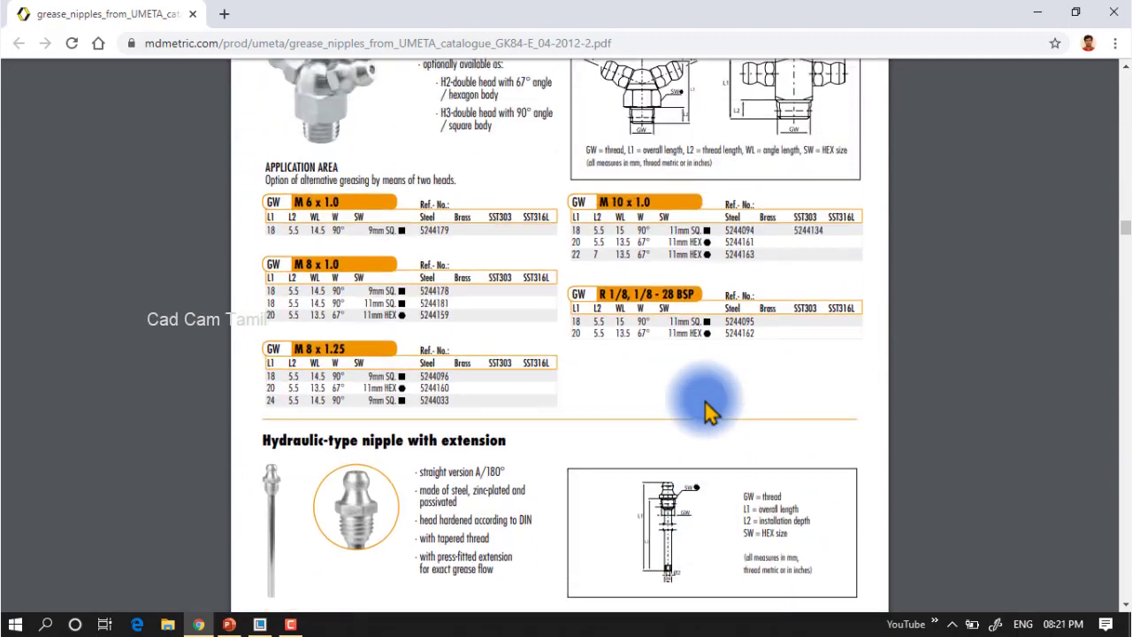
pyautogui.scroll(2, 724, 336)
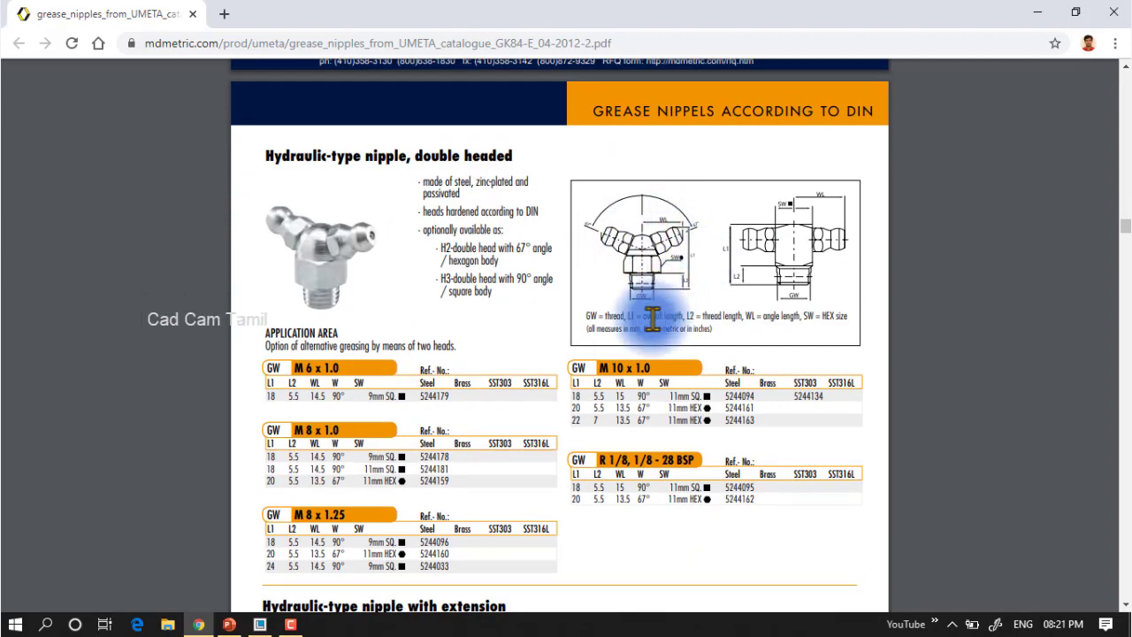
pyautogui.scroll(-12, 632, 353)
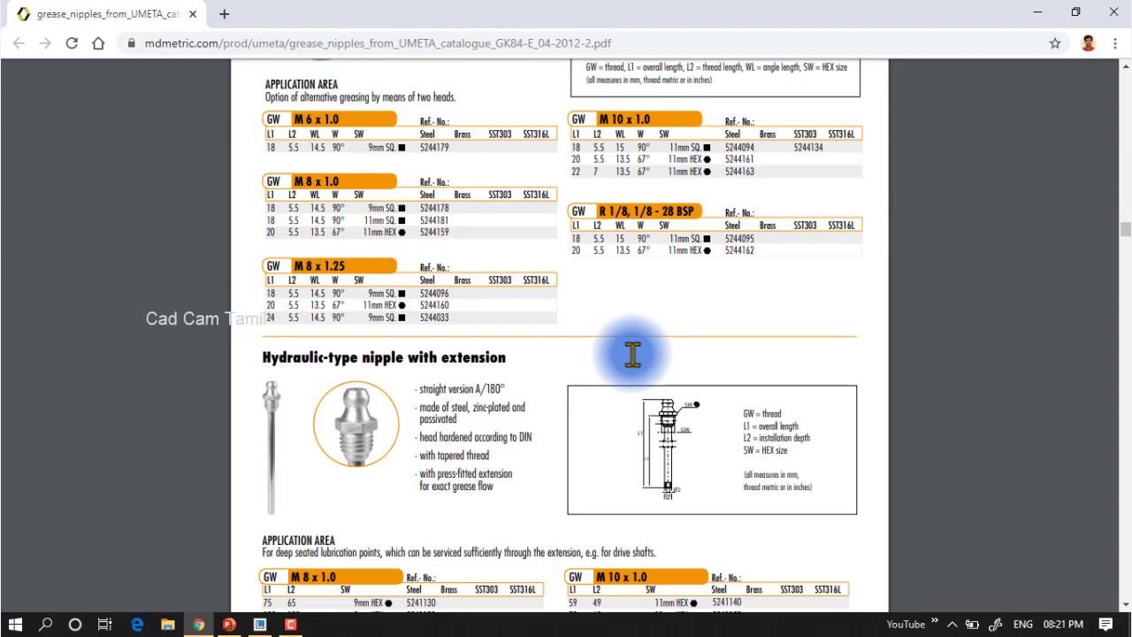
pyautogui.scroll(-15, 632, 354)
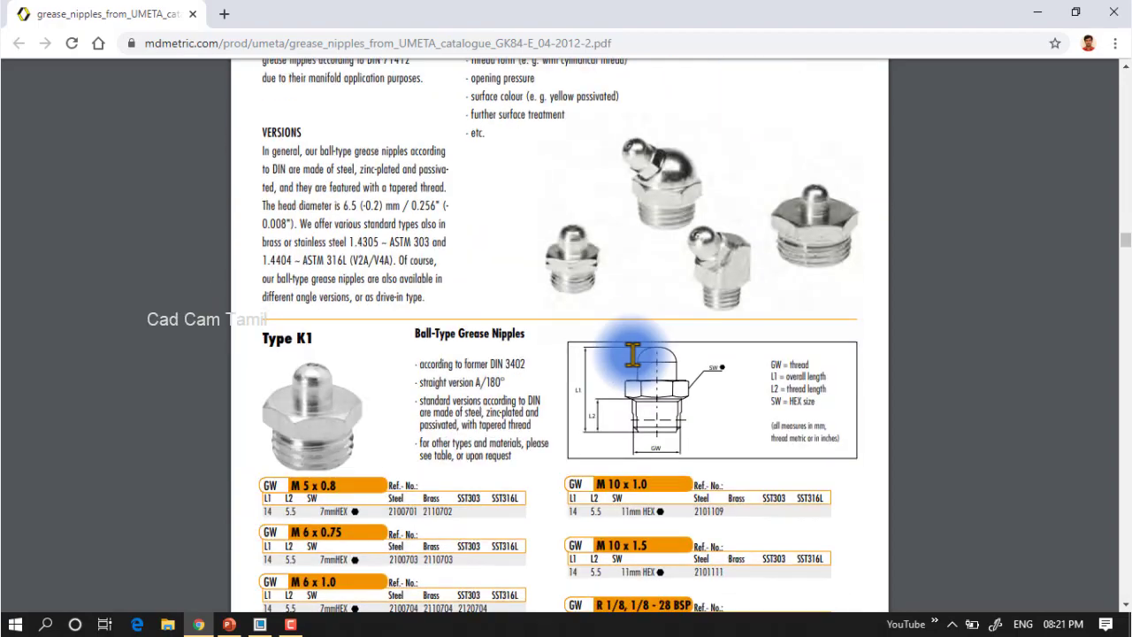
pyautogui.scroll(-2, 632, 353)
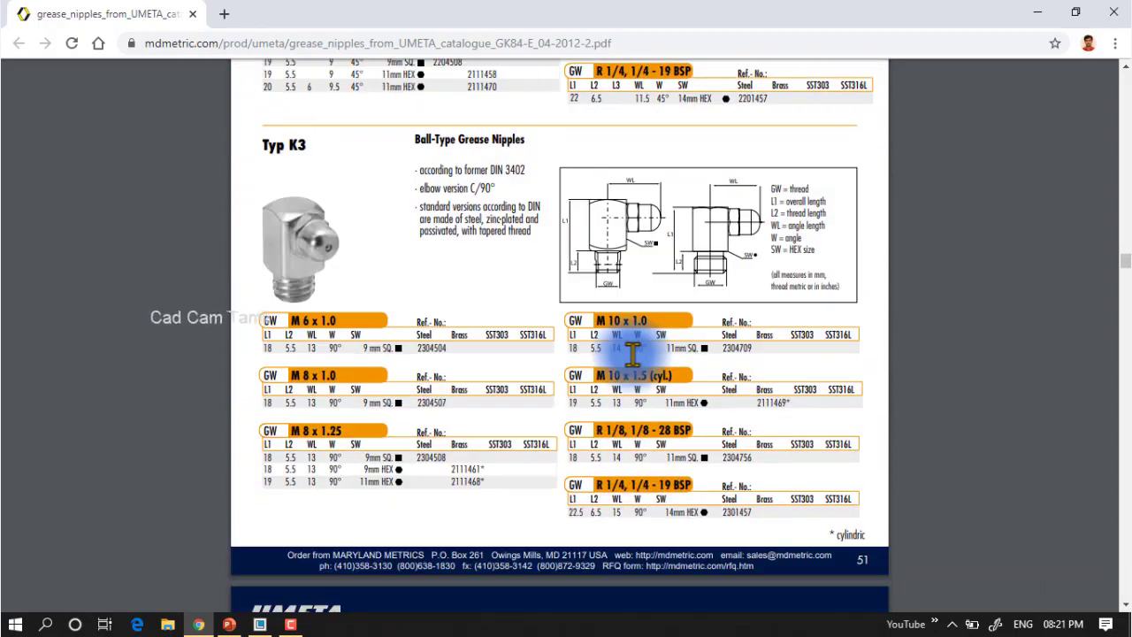
pyautogui.scroll(-12, 632, 354)
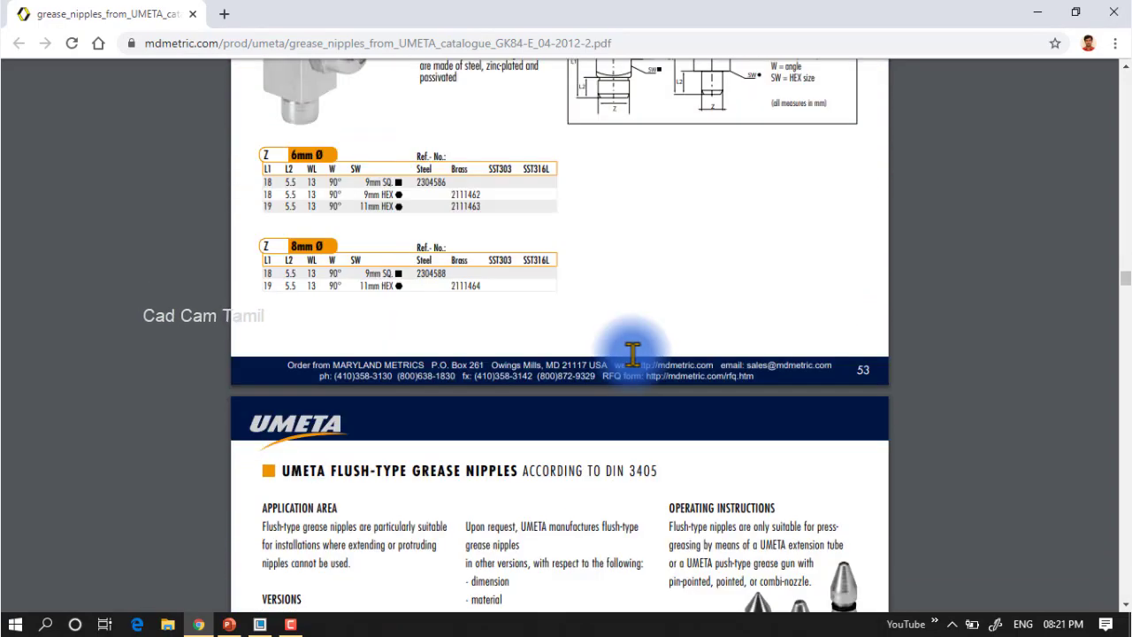
pyautogui.scroll(-10, 632, 353)
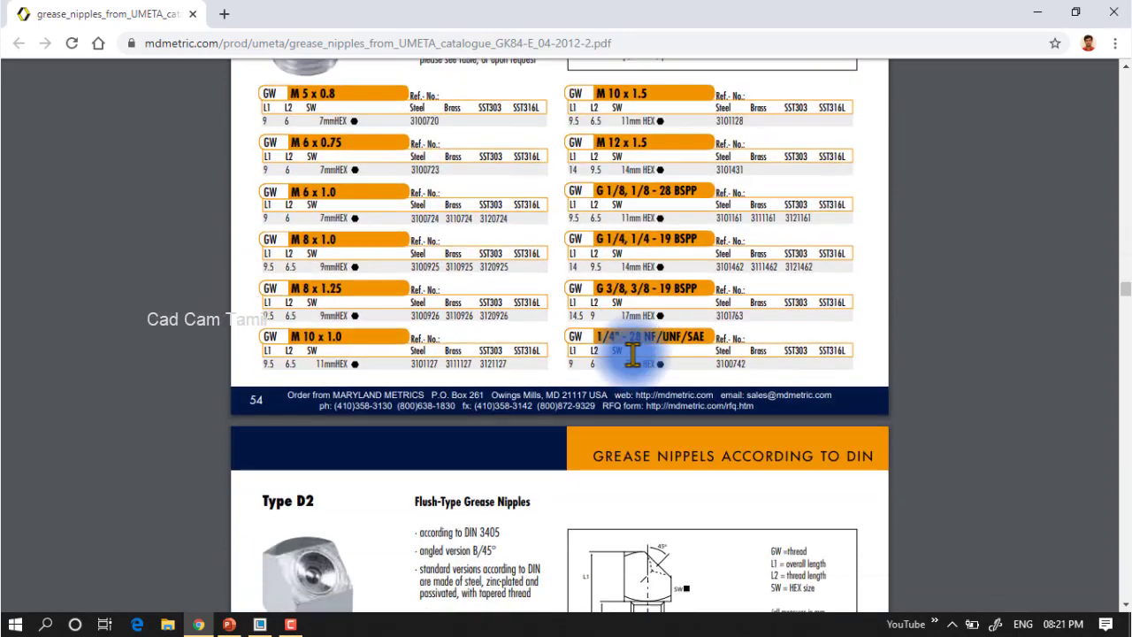
pyautogui.scroll(-3, 632, 354)
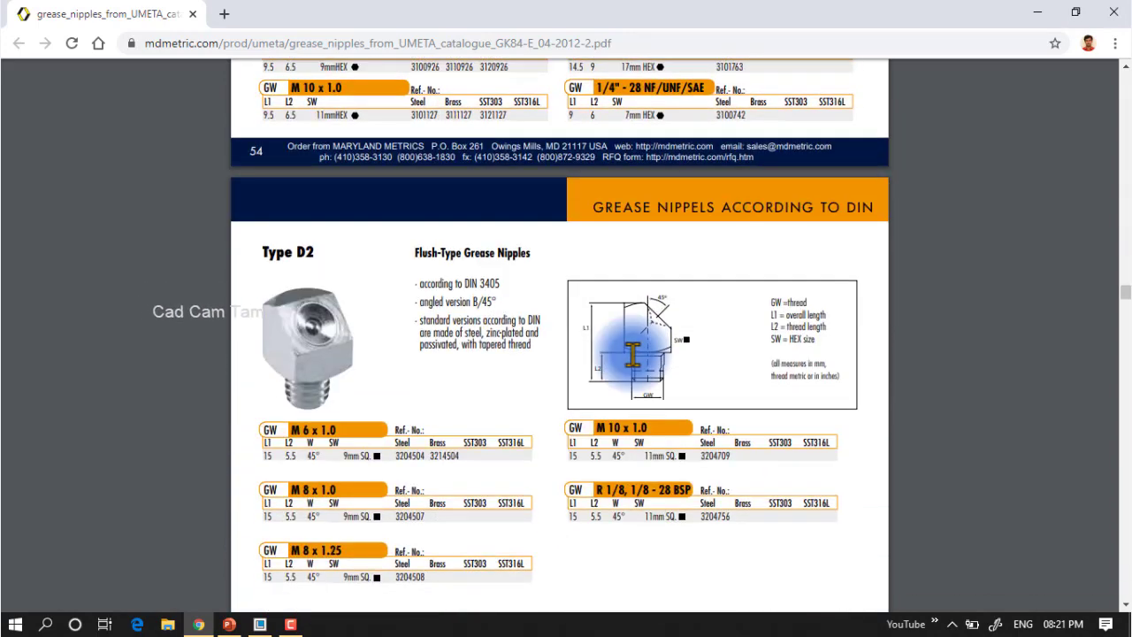
pyautogui.hotkey('alt', 'Tab')
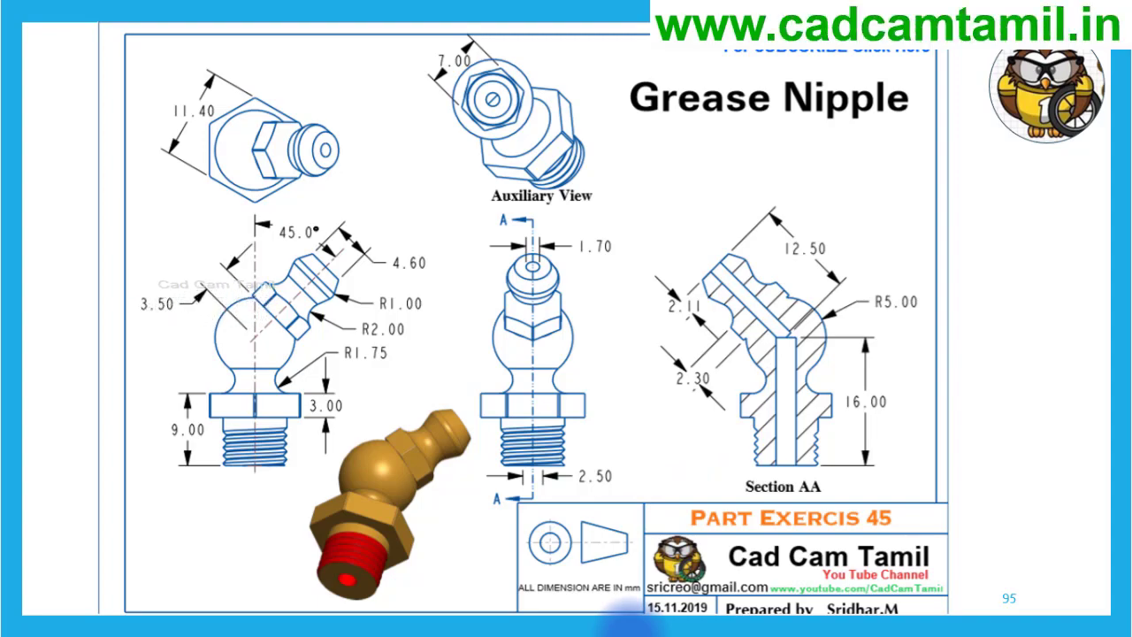
# Step: Advance past the Grease Nipple Part Exercis 45 drawing slide
pyautogui.press('Right')
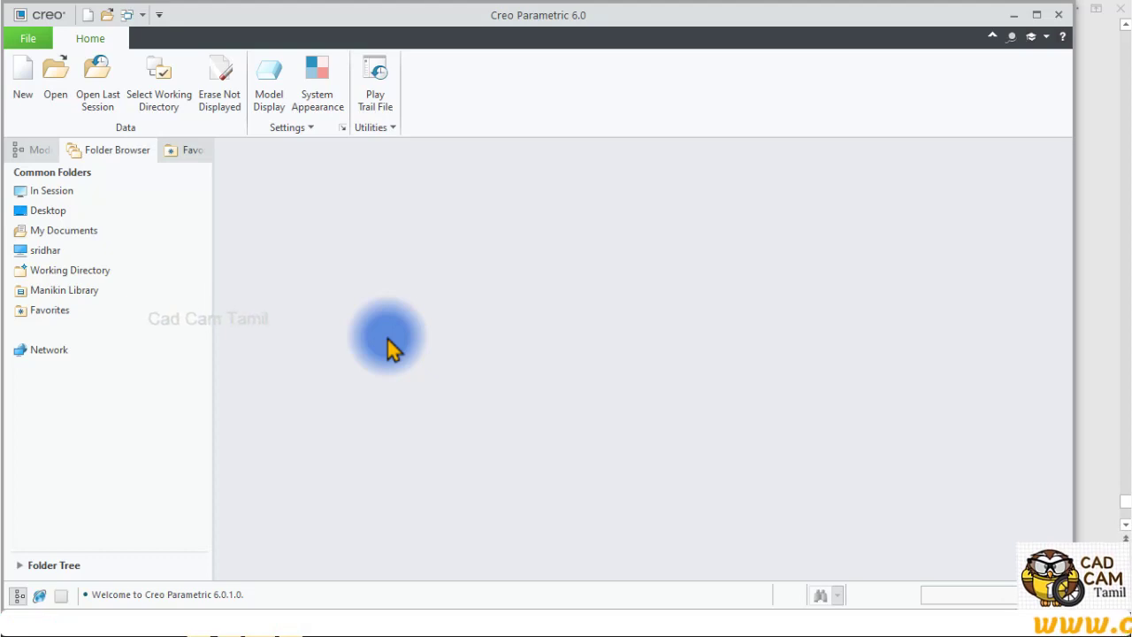
# Step: Start a new Part/Solid file named Ex with Use default template unchecked
pyautogui.click(29, 40)
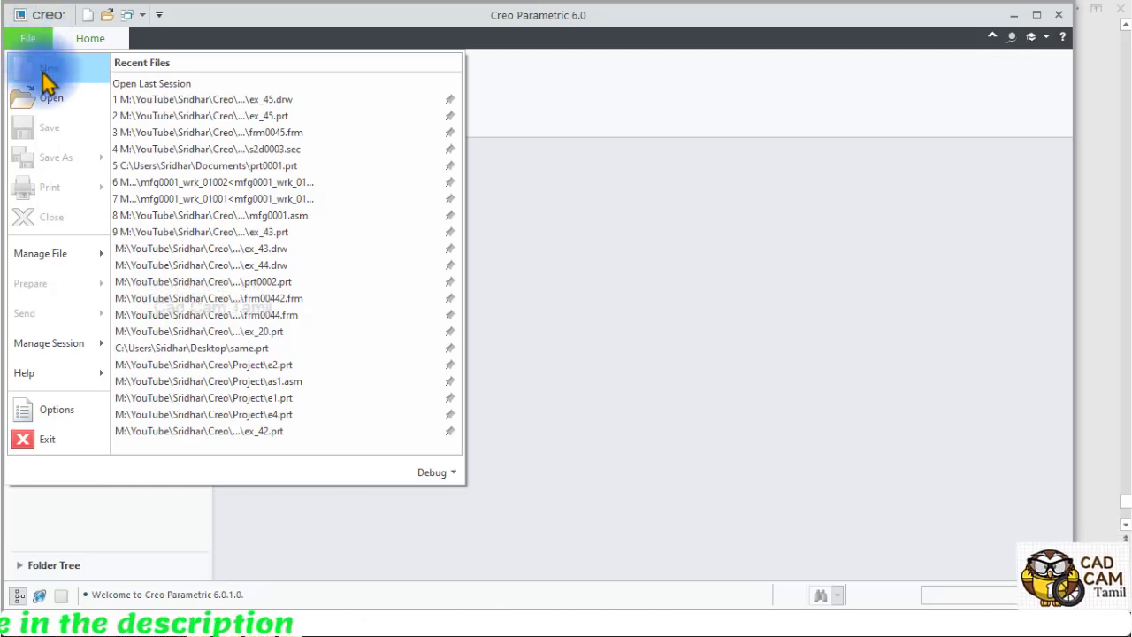
pyautogui.click(42, 70)
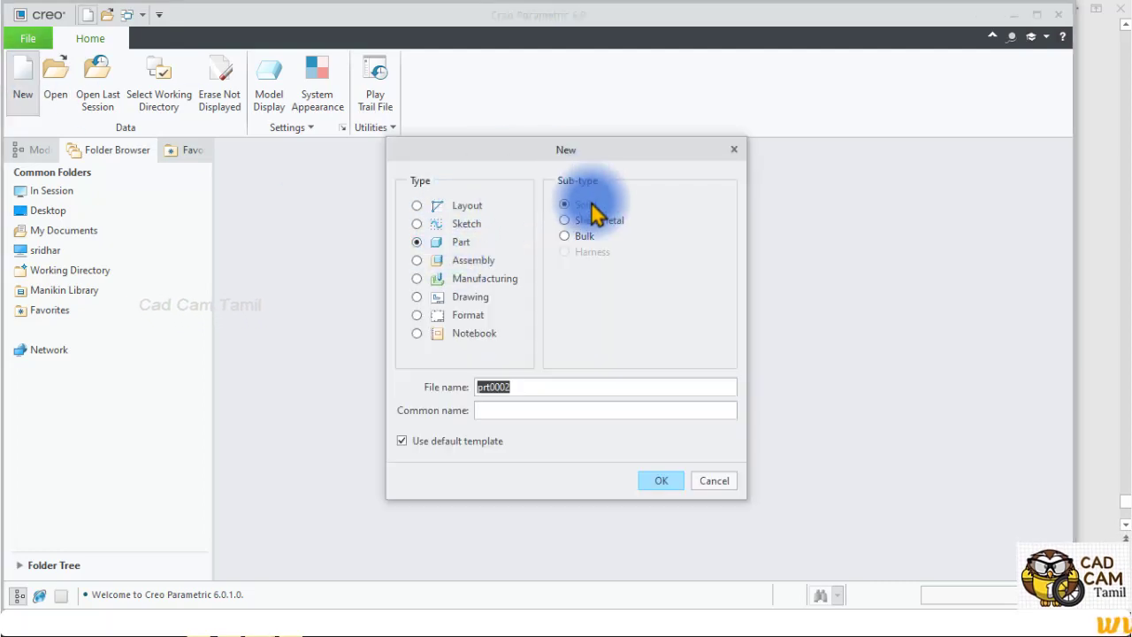
pyautogui.click(401, 441)
pyautogui.doubleClick(532, 387)
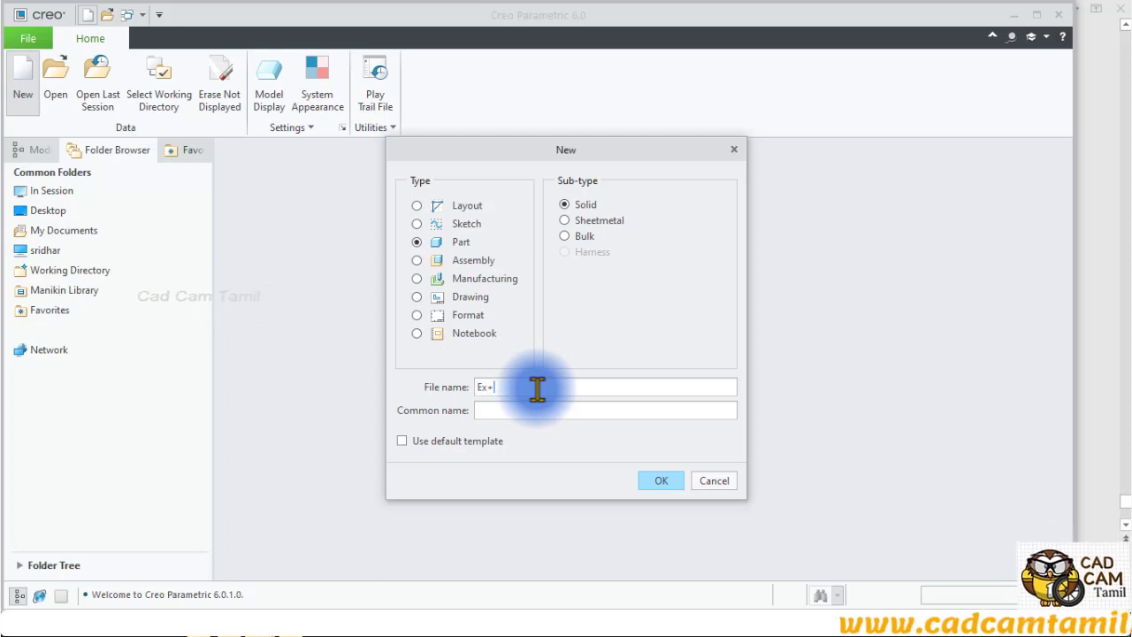
pyautogui.press('BackSpace')
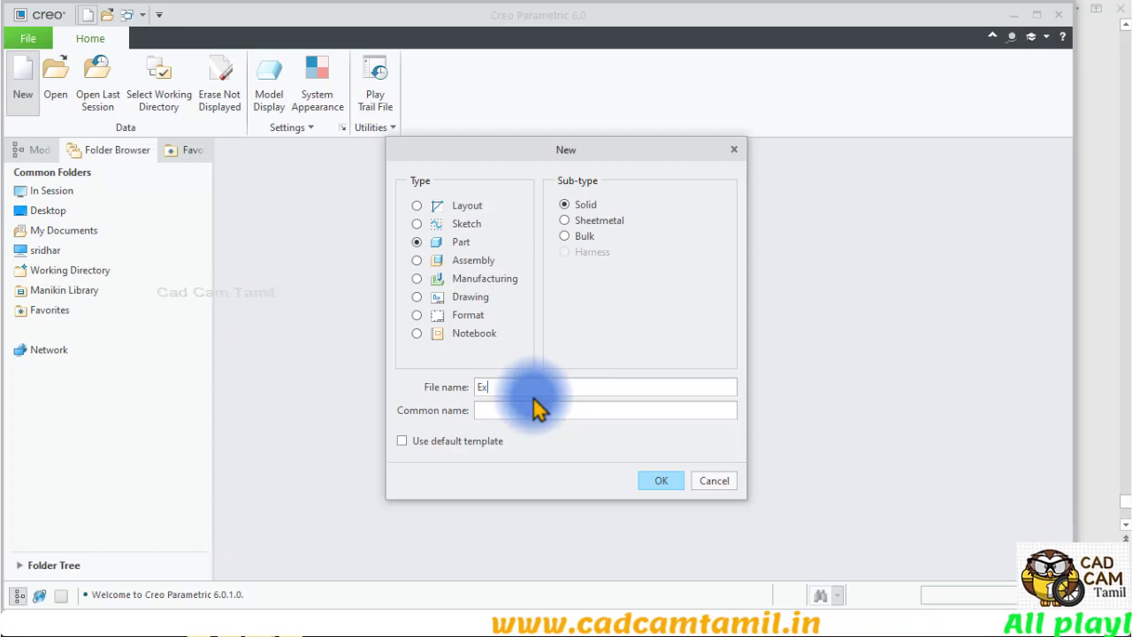
pyautogui.click(664, 489)
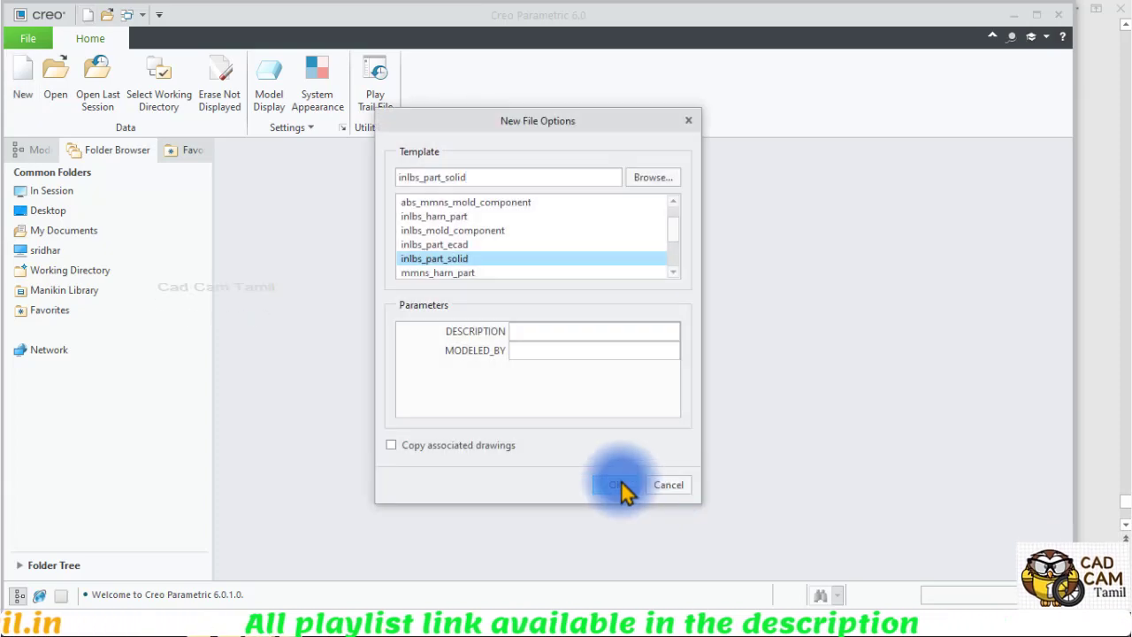
# Step: Create the Ex part using the mmns_part_solid template
pyautogui.click(459, 273)
pyautogui.scroll(-2, 461, 261)
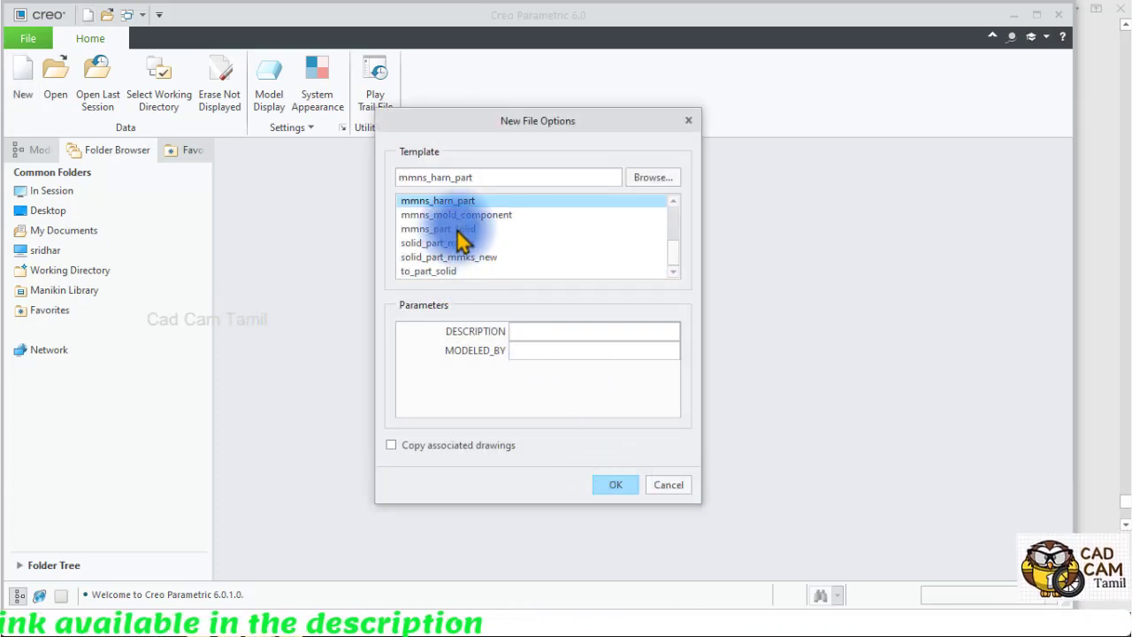
pyautogui.click(466, 228)
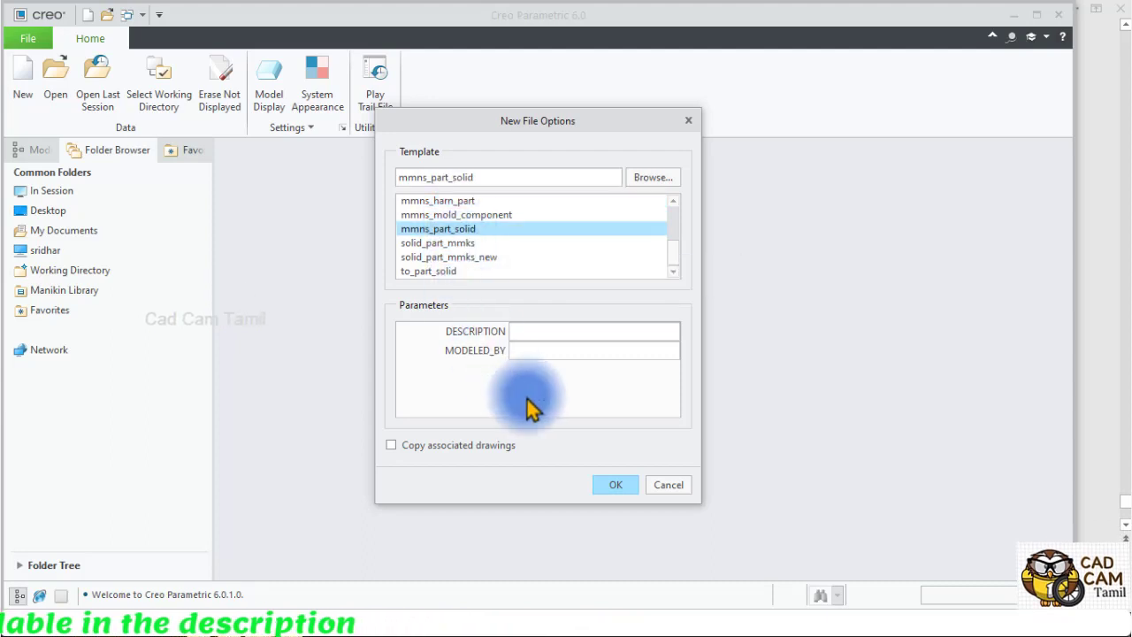
pyautogui.click(616, 484)
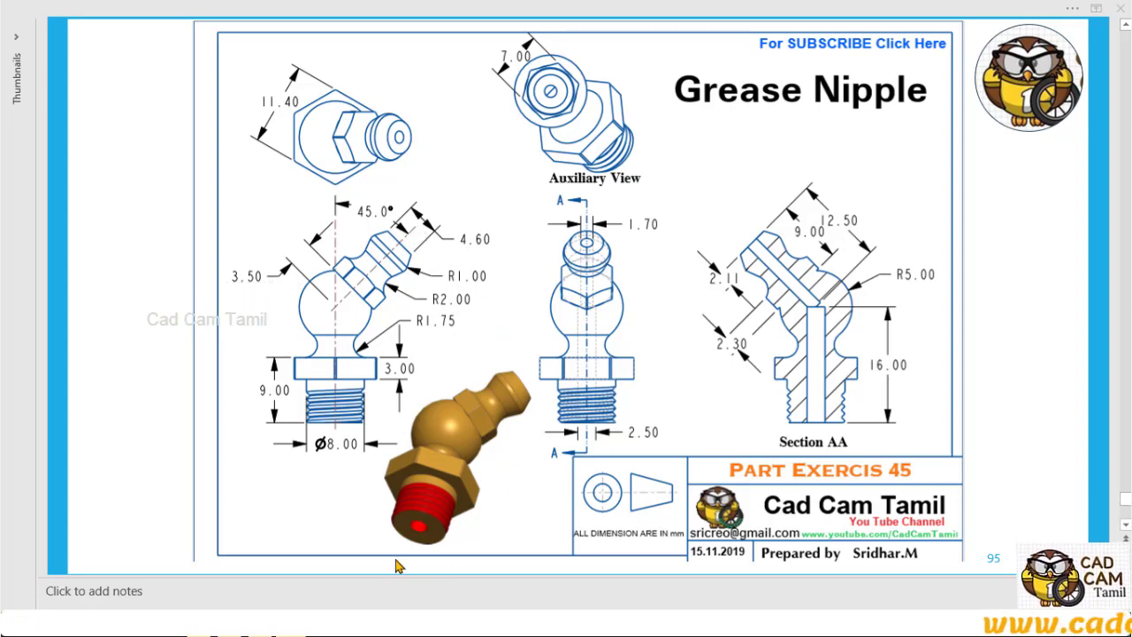
# Step: Bring the Creo Parametric part window back in front of the slideshow
pyautogui.click(303, 522)
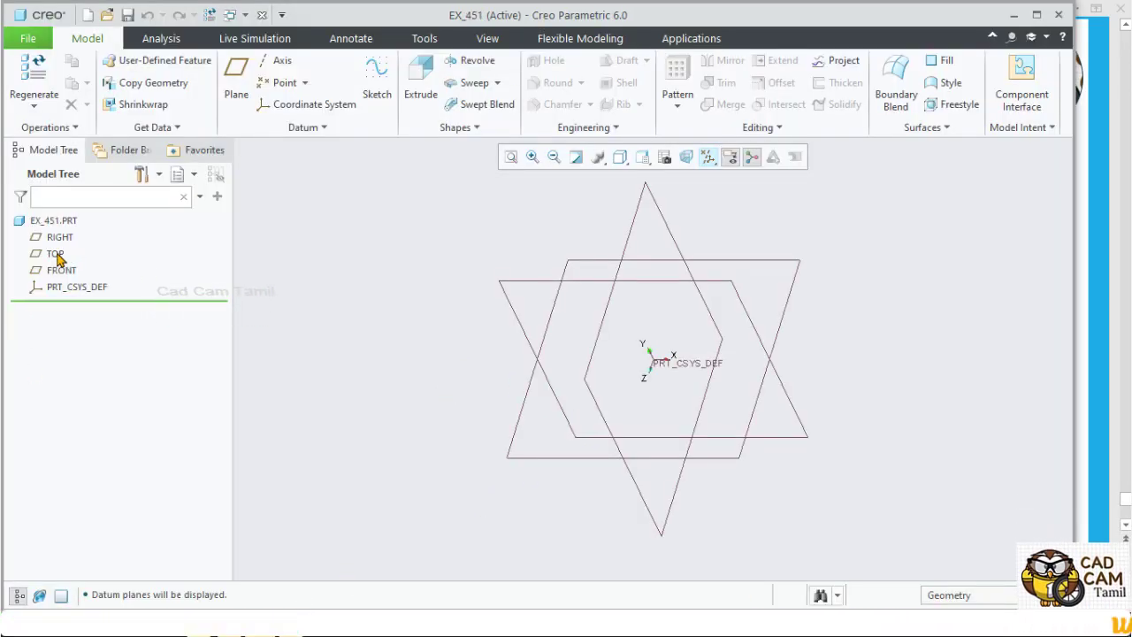
# Step: Select the FRONT datum plane, after briefly picking TOP, and start a sketch on it
pyautogui.click(56, 255)
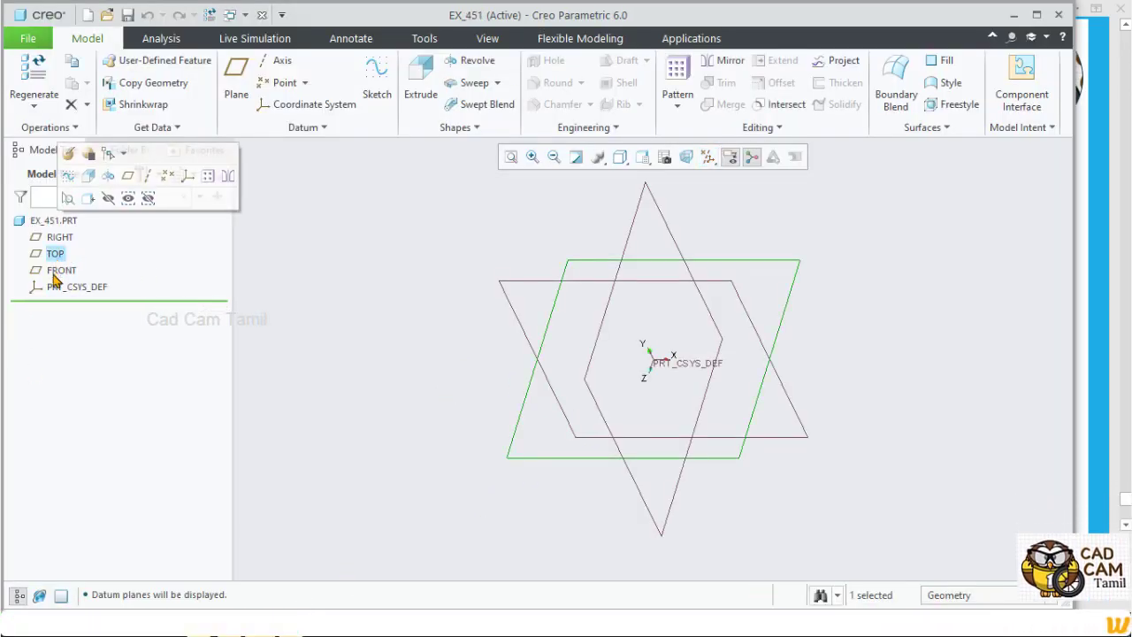
pyautogui.click(56, 271)
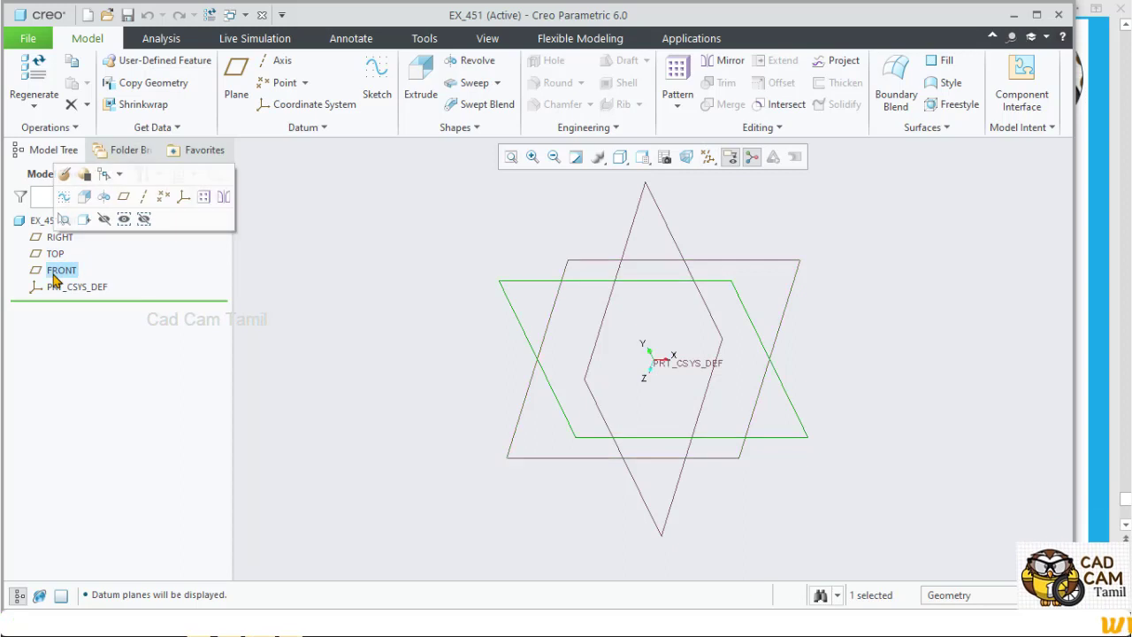
pyautogui.click(67, 197)
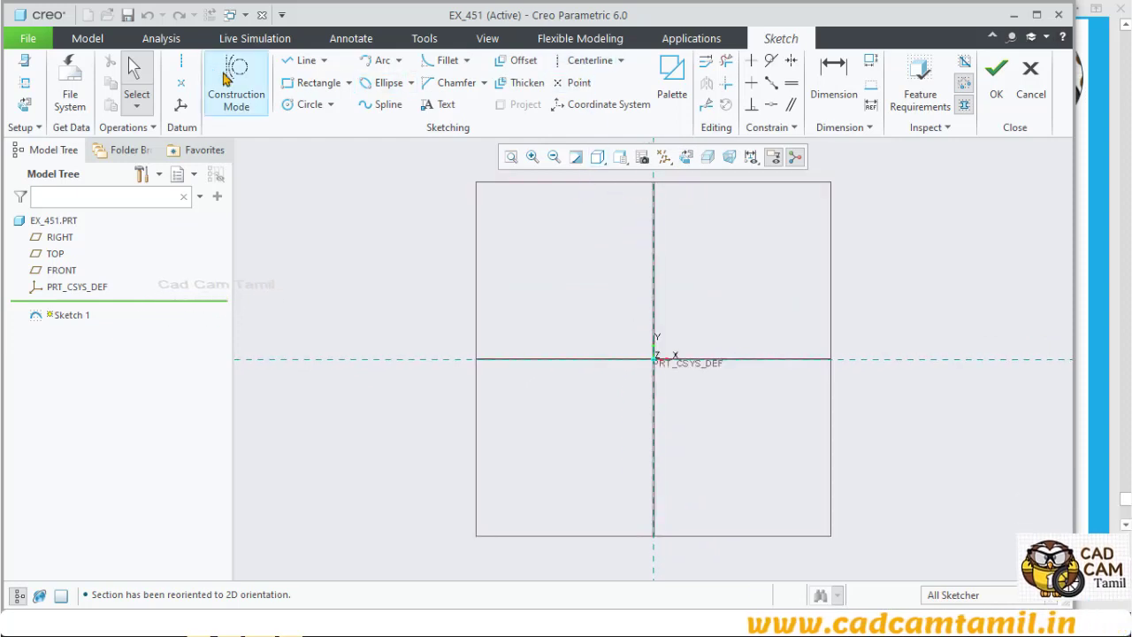
pyautogui.click(590, 61)
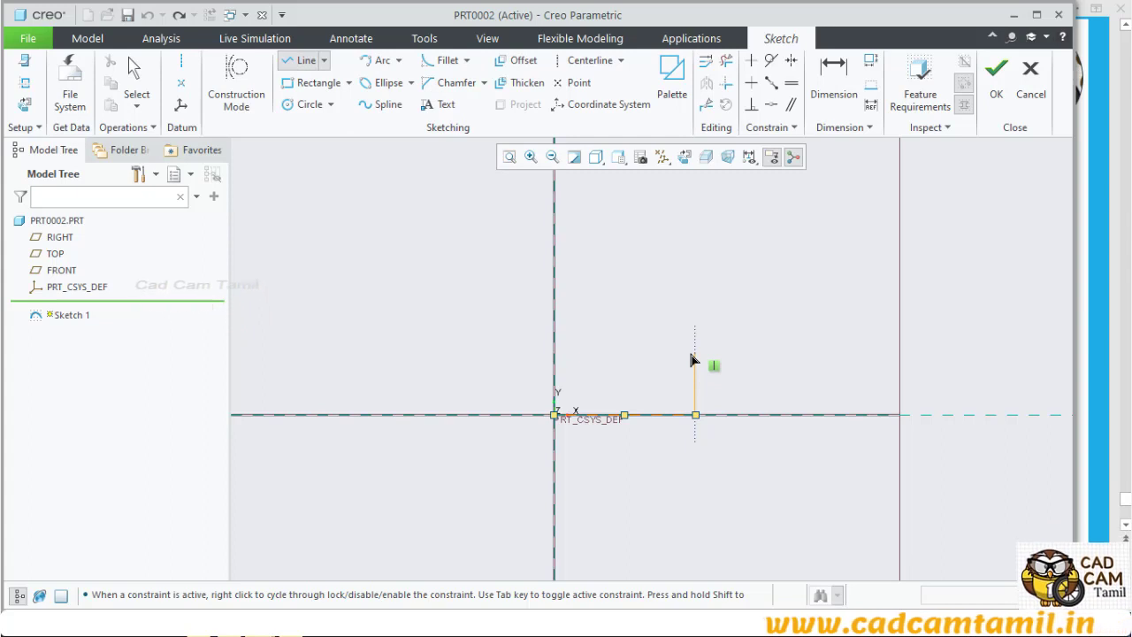
# Step: Draw the remaining stepped profile lines, closing the top line at the Y axis
pyautogui.click(709, 323)
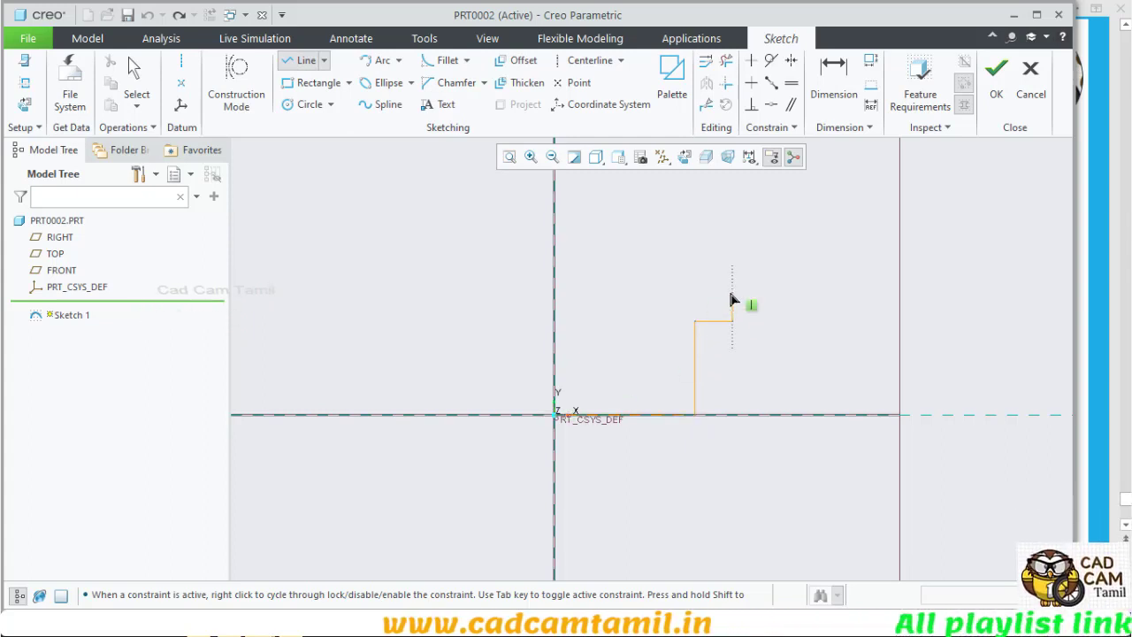
pyautogui.click(732, 293)
pyautogui.click(555, 293)
pyautogui.middleClick(475, 308)
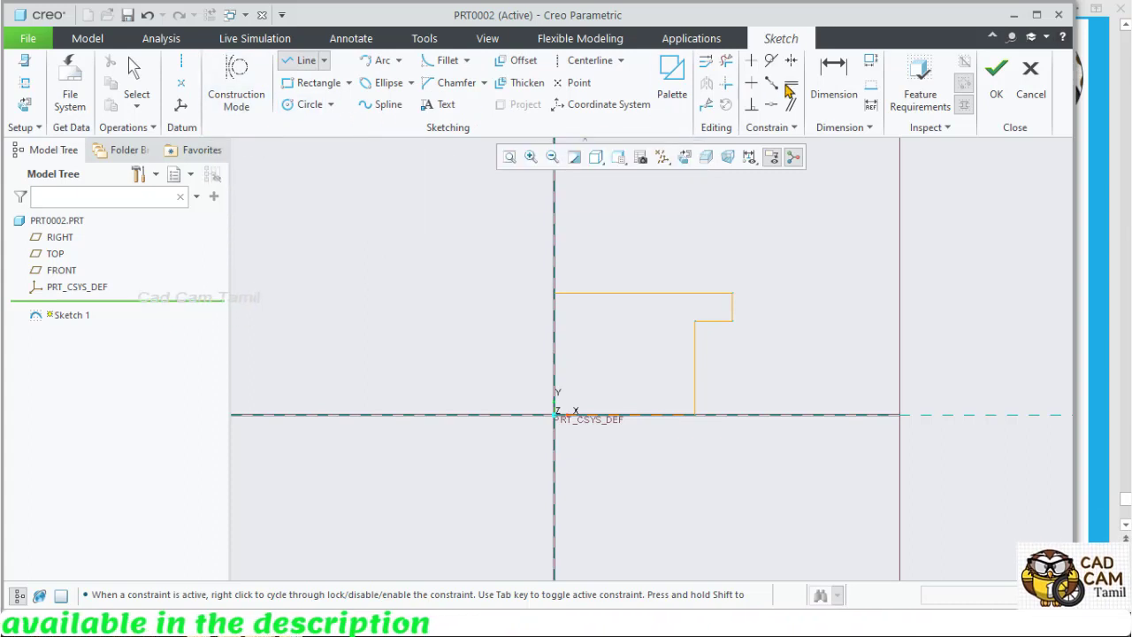
# Step: Dimension the profile with 103.86 width and 20.73 step, then box-select all entities
pyautogui.click(833, 78)
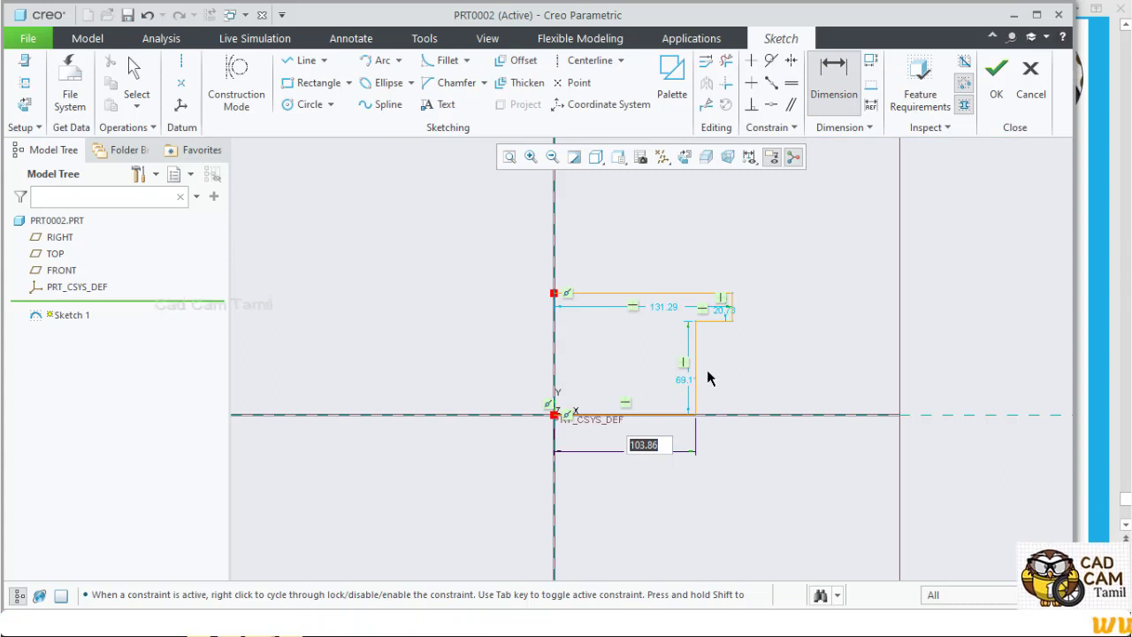
pyautogui.press('Return')
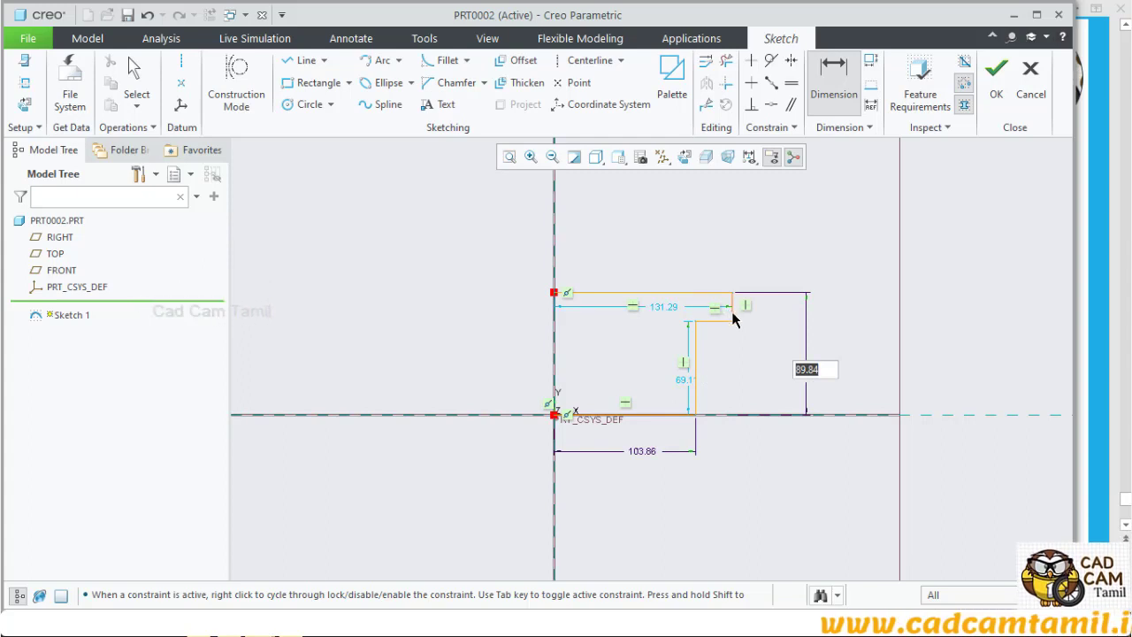
pyautogui.middleClick(770, 322)
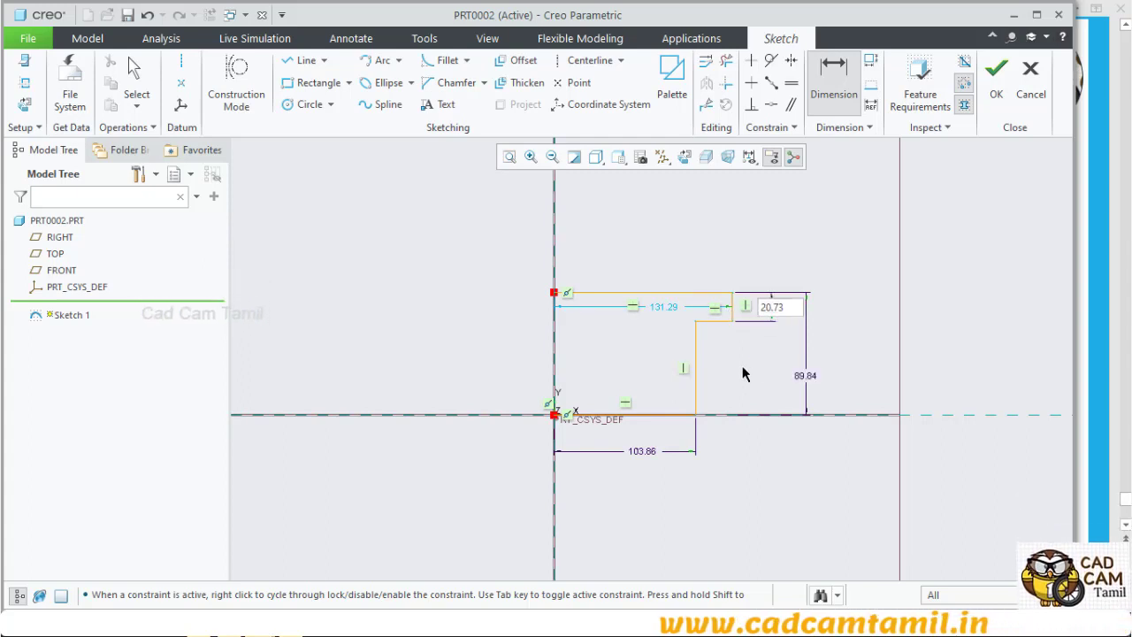
pyautogui.middleClick(721, 397)
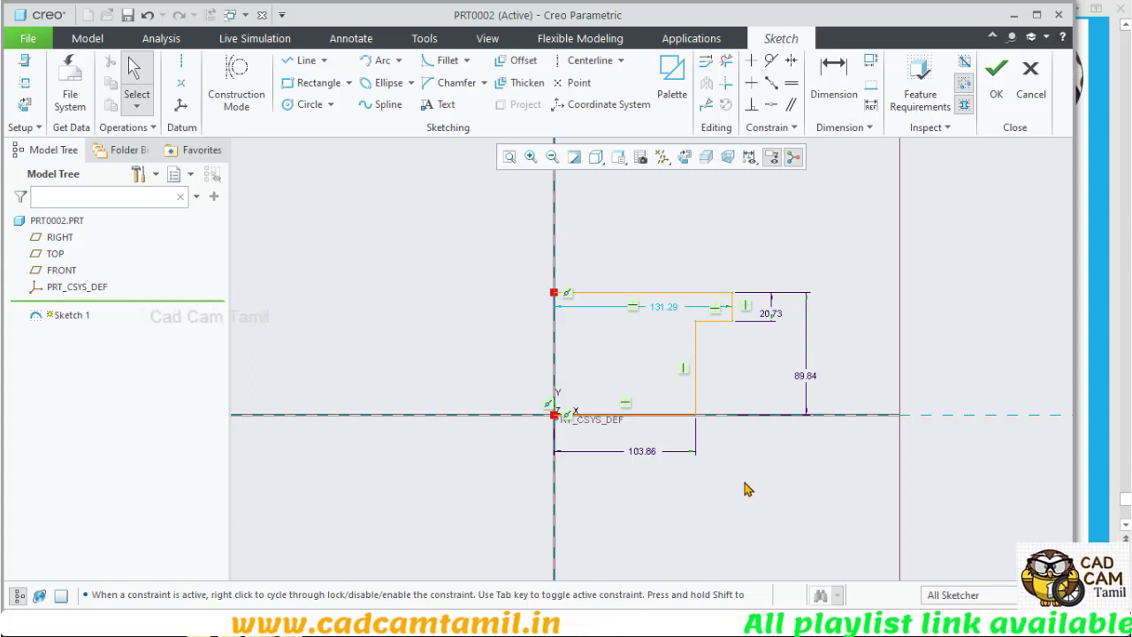
pyautogui.moveTo(474, 224)
pyautogui.mouseDown()
pyautogui.moveTo(560, 298)
pyautogui.moveTo(846, 458)
pyautogui.moveTo(851, 510)
pyautogui.mouseUp()
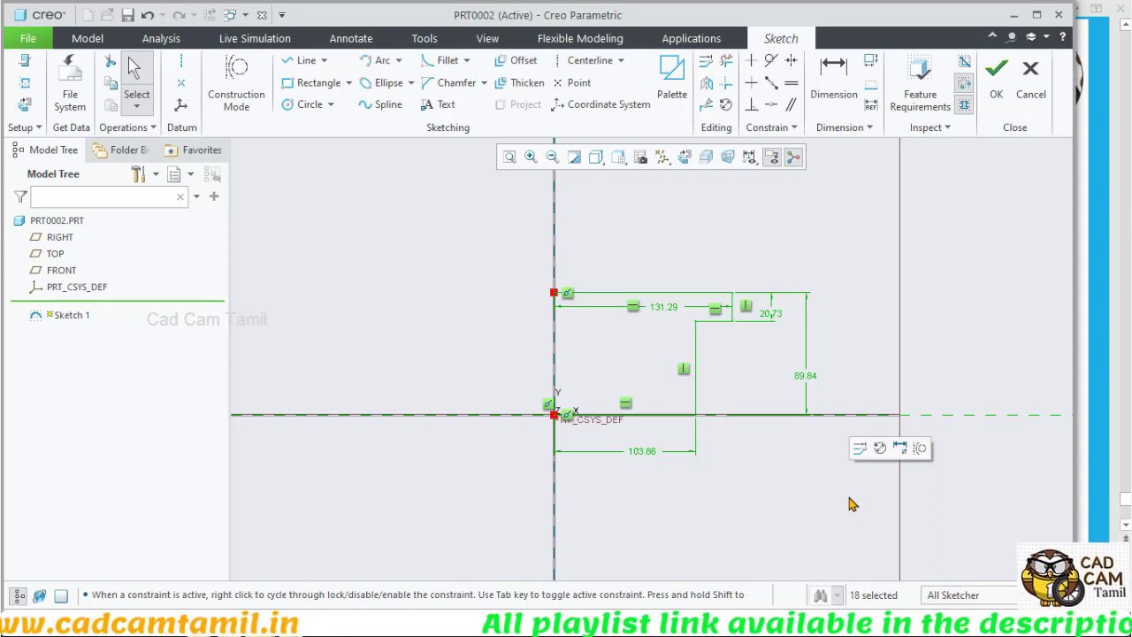
# Step: Edit the profile dimensions together in Modify Dimensions: enter 9 for the height and select 131.29 for replacement
pyautogui.click(705, 62)
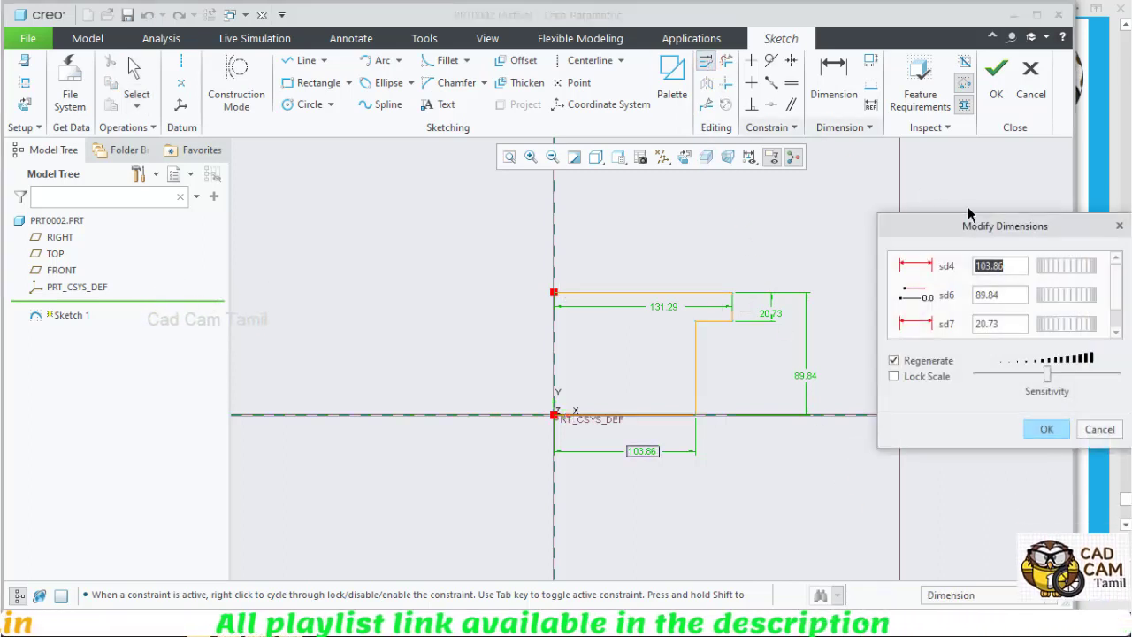
pyautogui.moveTo(1030, 234); pyautogui.dragTo(997, 116)
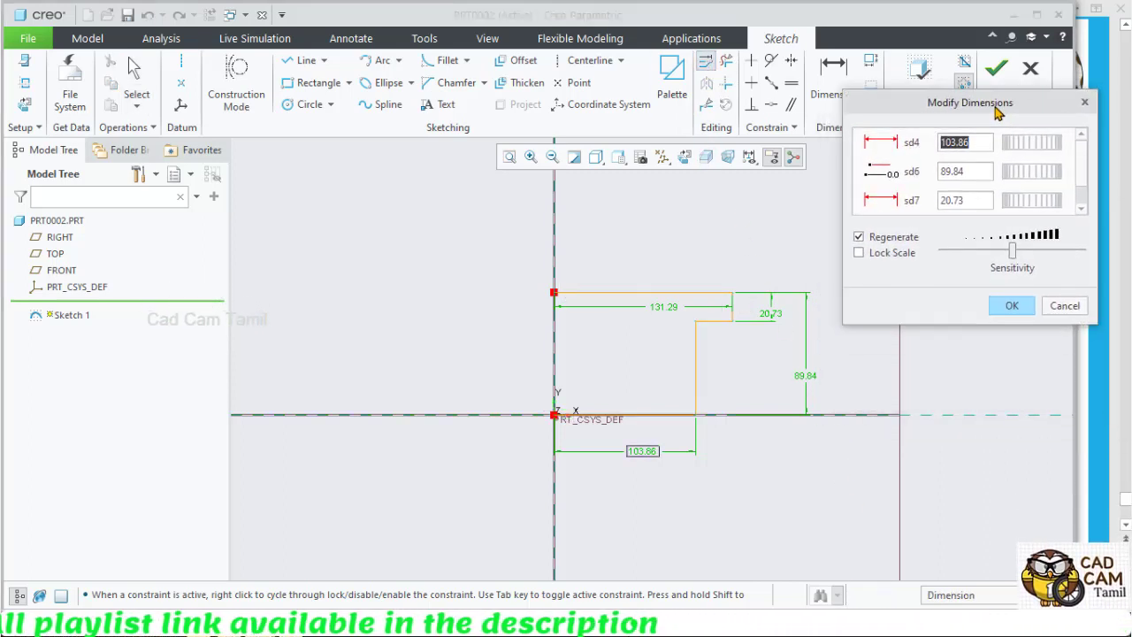
pyautogui.moveTo(945, 330); pyautogui.dragTo(939, 502)
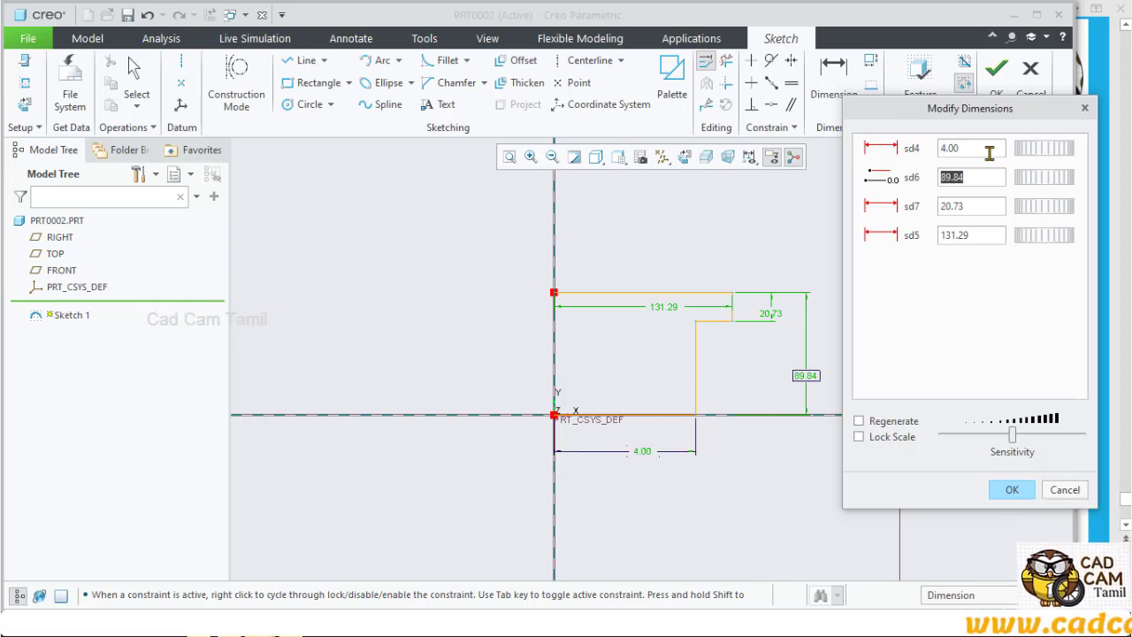
pyautogui.write('9')
pyautogui.press('Tab')
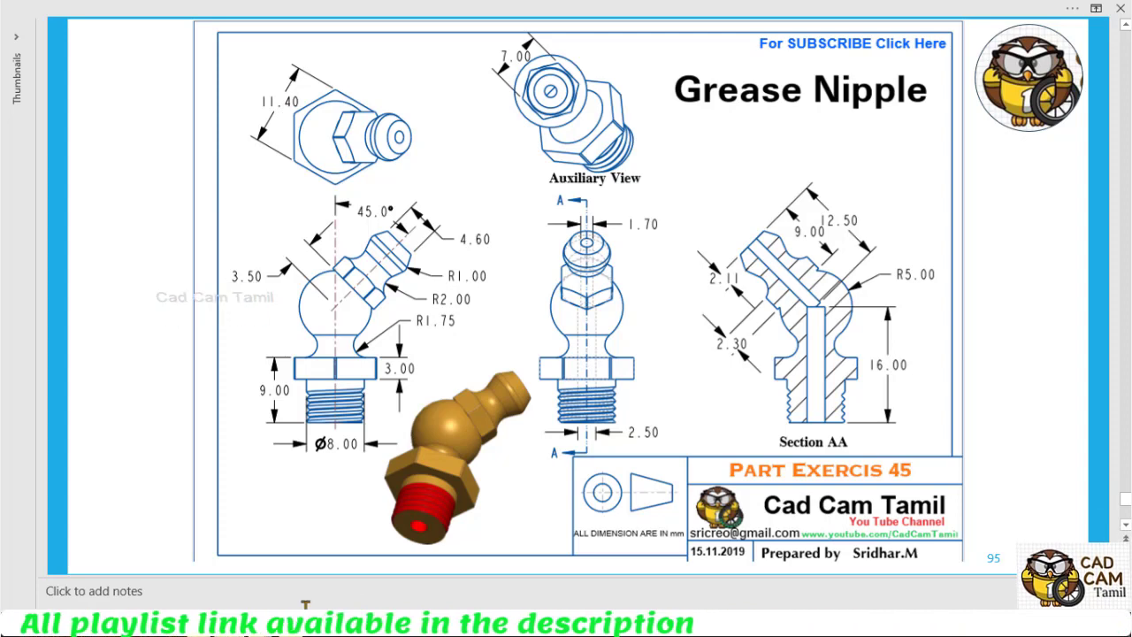
pyautogui.moveTo(290, 636)
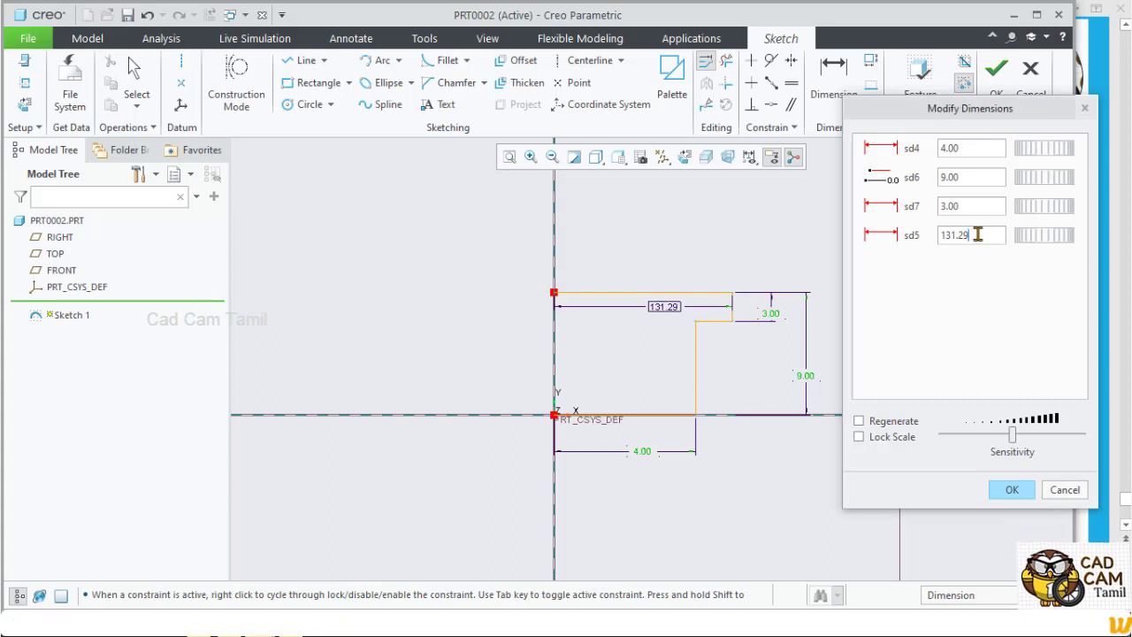
pyautogui.doubleClick(977, 235)
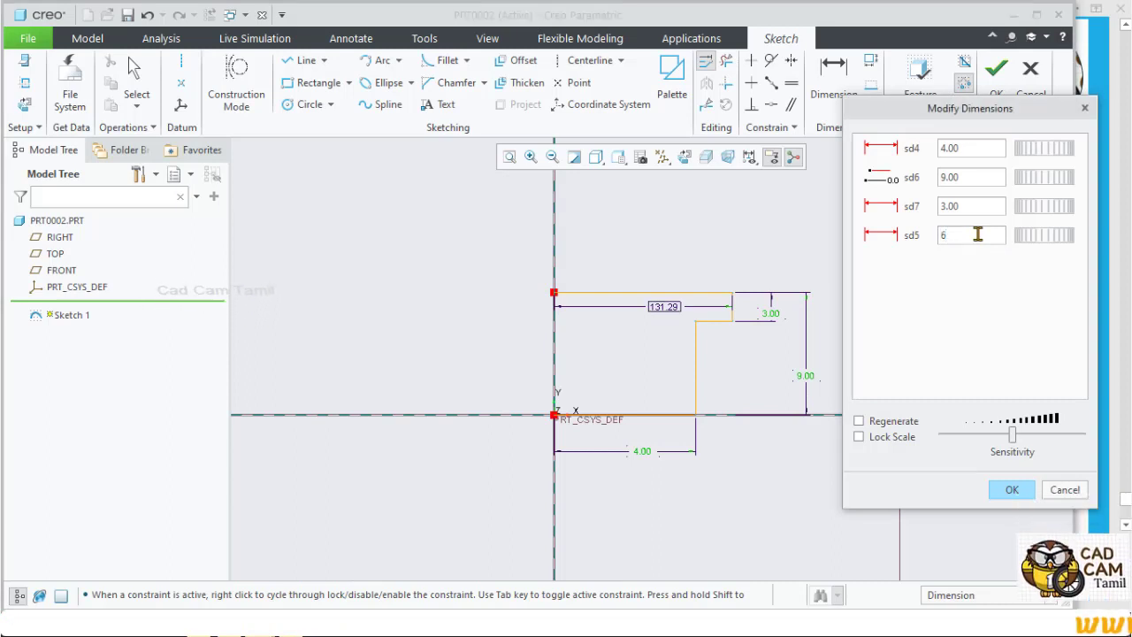
# Step: Apply the new dimension values and clear the selection of sketch lines
pyautogui.click(997, 495)
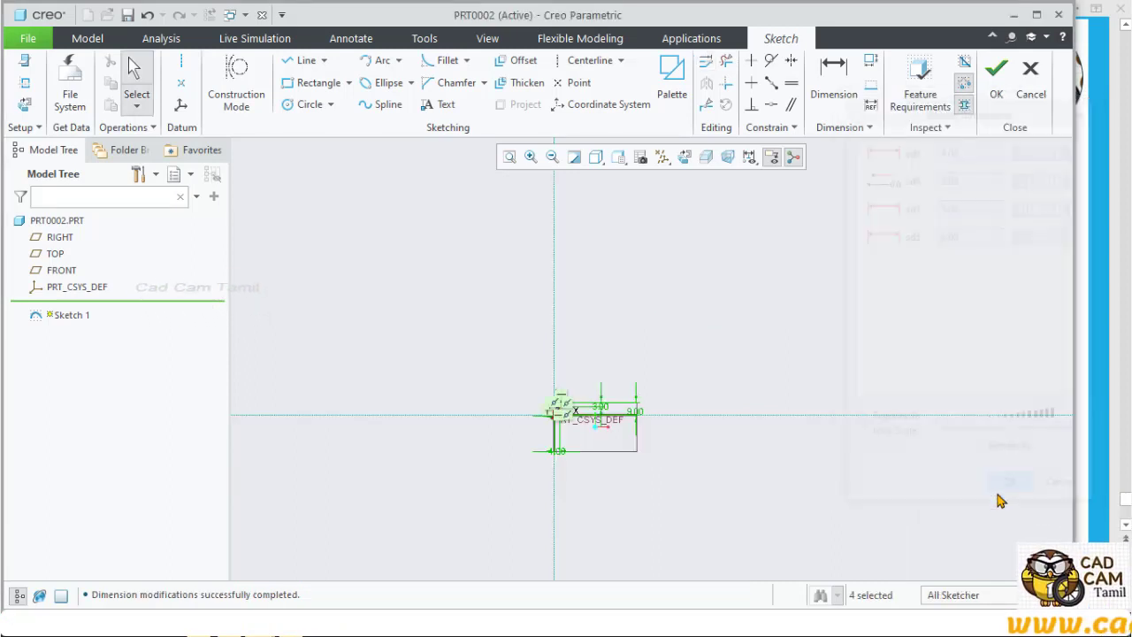
pyautogui.scroll(-3, 576, 414)
pyautogui.scroll(-3, 630, 360)
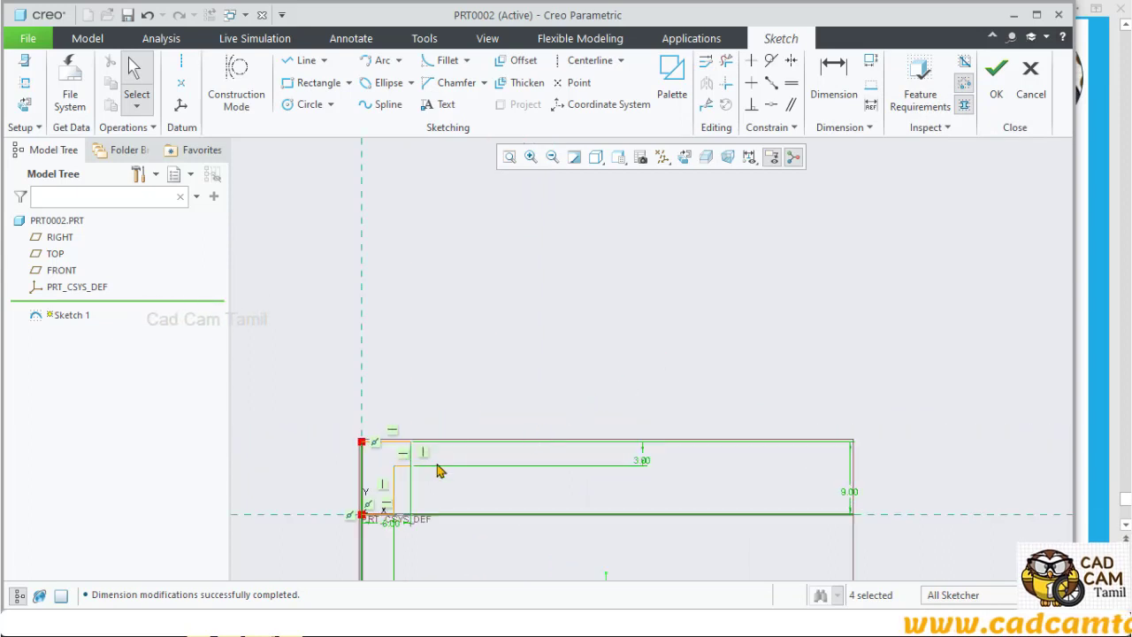
pyautogui.scroll(3, 574, 371)
pyautogui.scroll(-4, 495, 371)
pyautogui.scroll(-1, 480, 353)
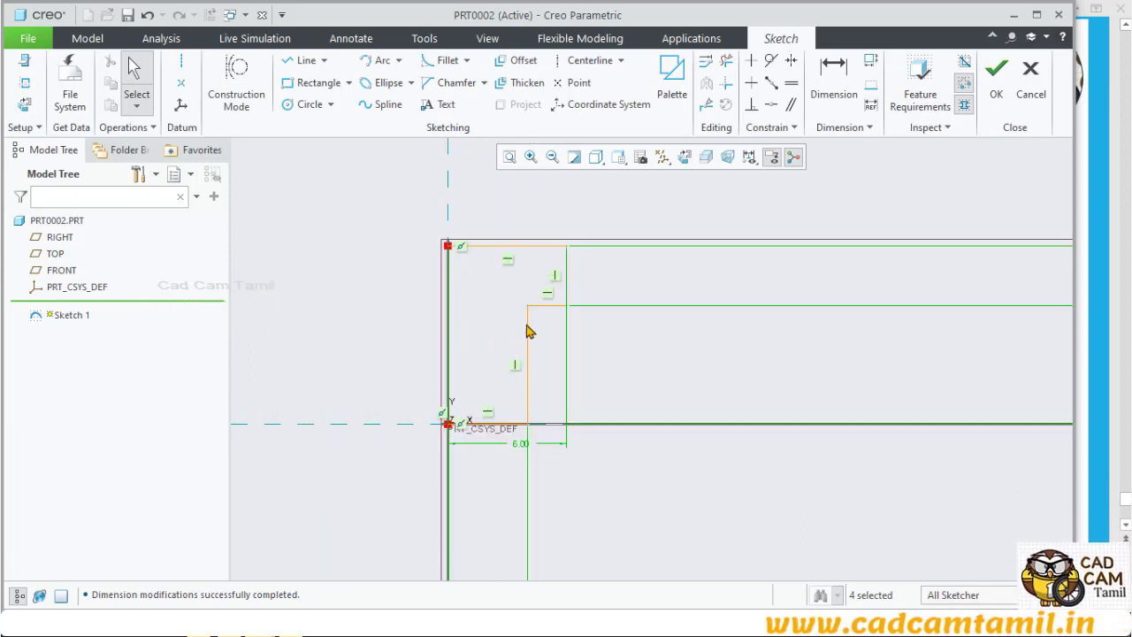
pyautogui.scroll(2, 530, 349)
pyautogui.click(566, 345)
pyautogui.scroll(-3, 576, 344)
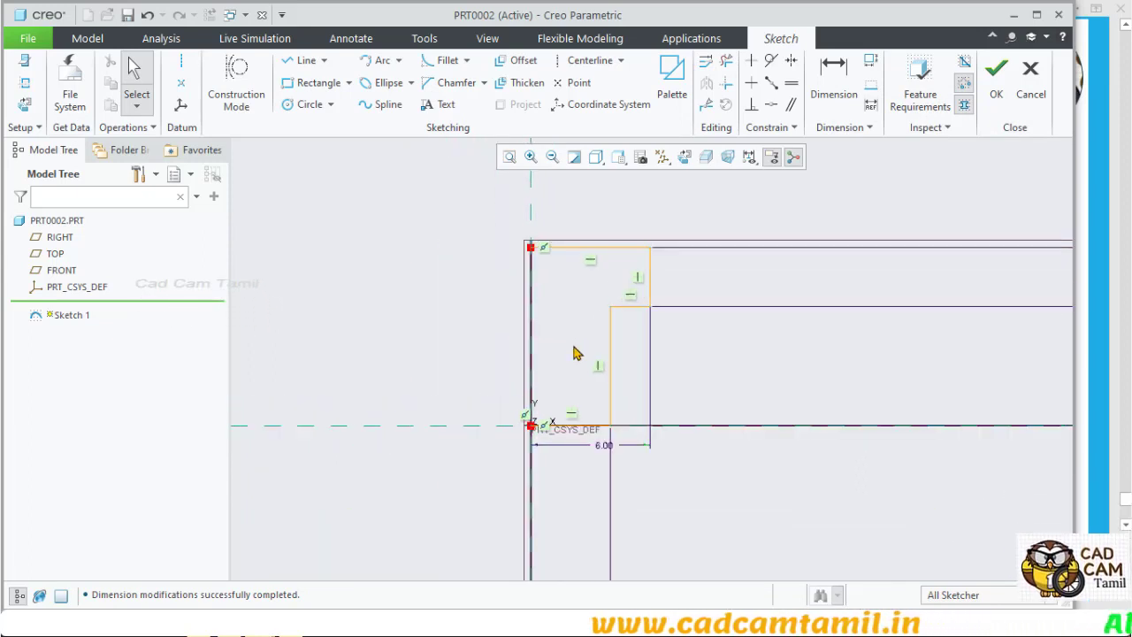
pyautogui.scroll(3, 579, 353)
pyautogui.scroll(-3, 588, 297)
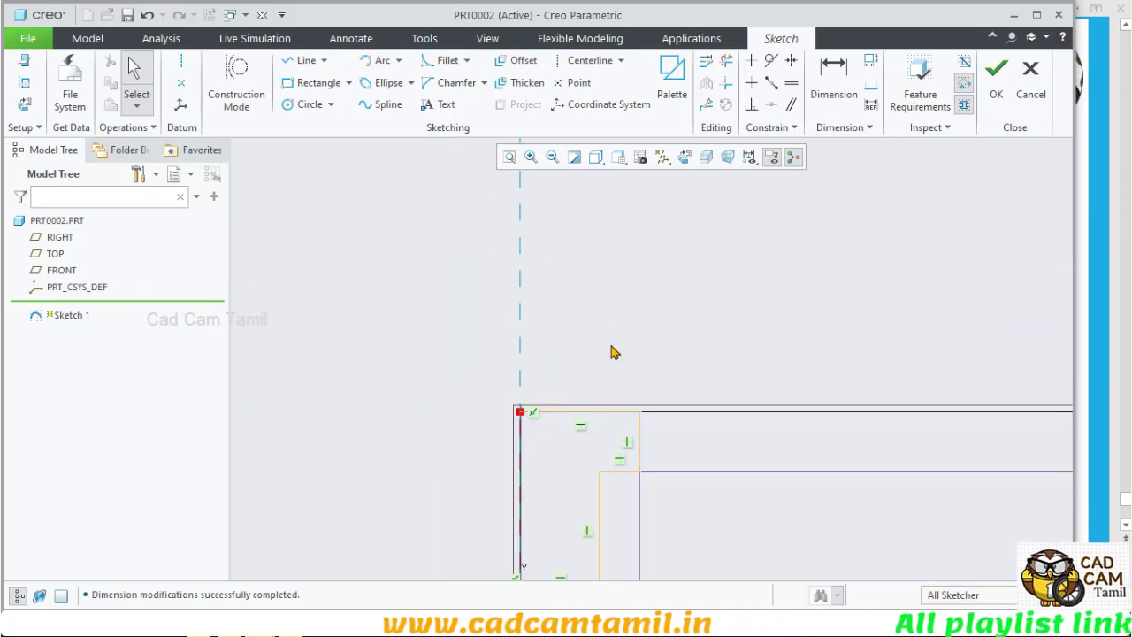
pyautogui.scroll(2, 614, 351)
pyautogui.scroll(-1, 586, 434)
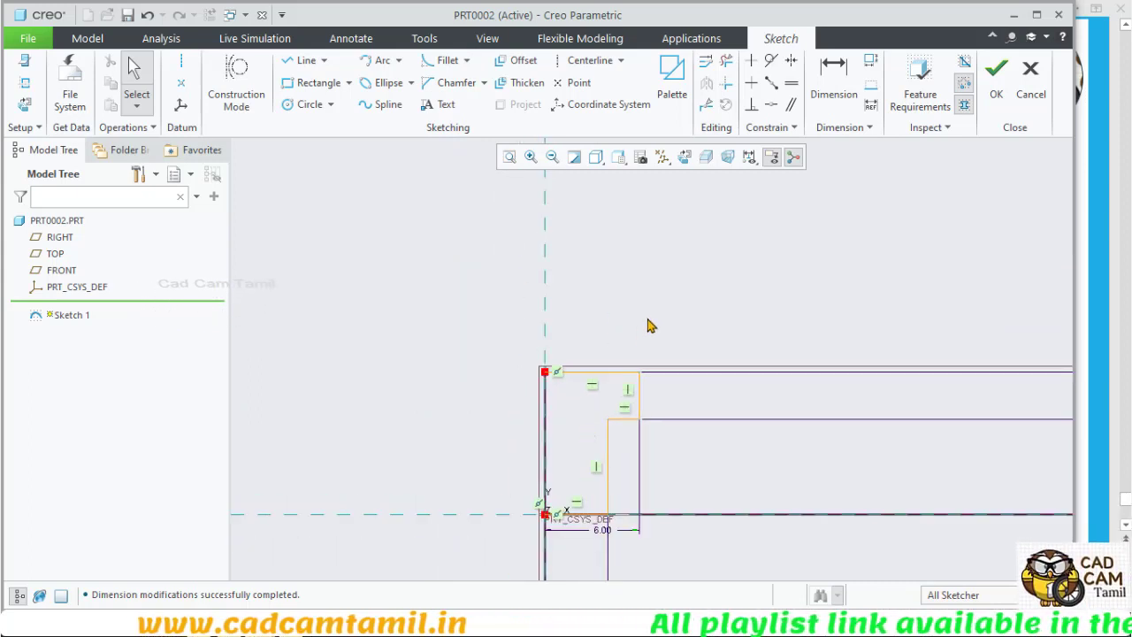
pyautogui.scroll(-1, 649, 318)
pyautogui.scroll(2, 538, 253)
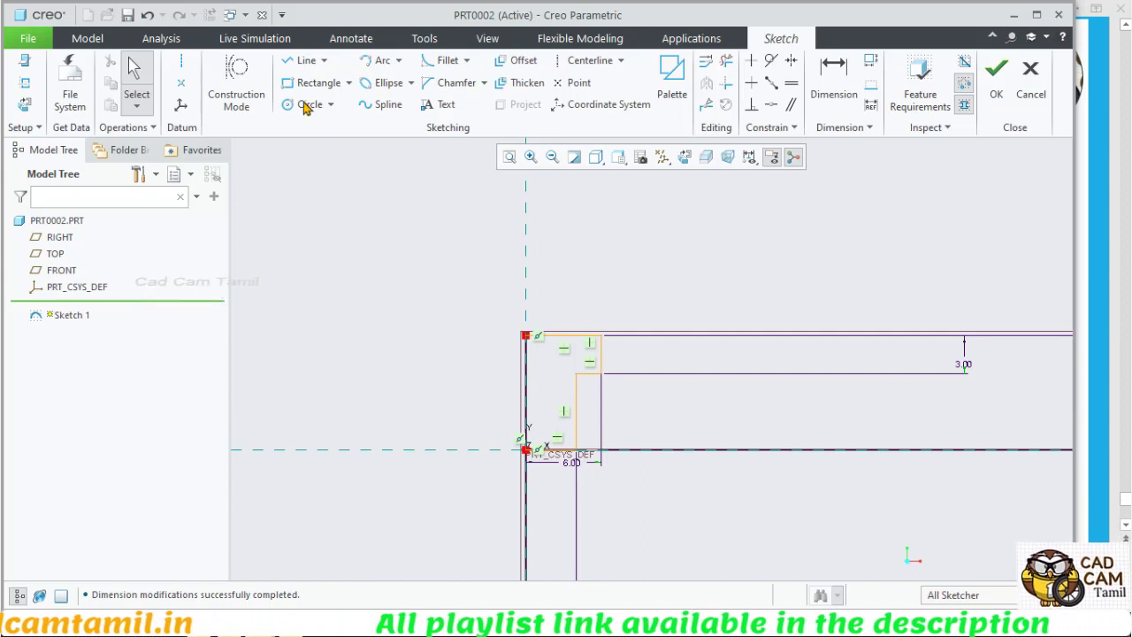
# Step: Sketch a circle centred on the vertical axis, 16 above the origin
pyautogui.click(305, 104)
pyautogui.click(525, 214)
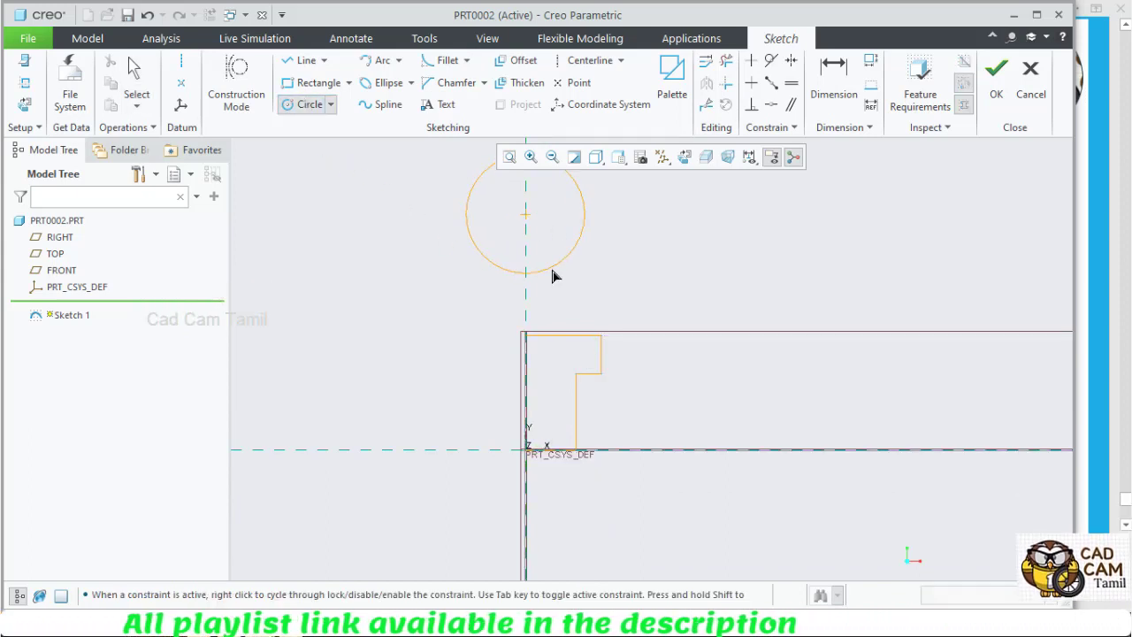
pyautogui.click(552, 276)
pyautogui.middleClick(669, 321)
pyautogui.scroll(2, 599, 316)
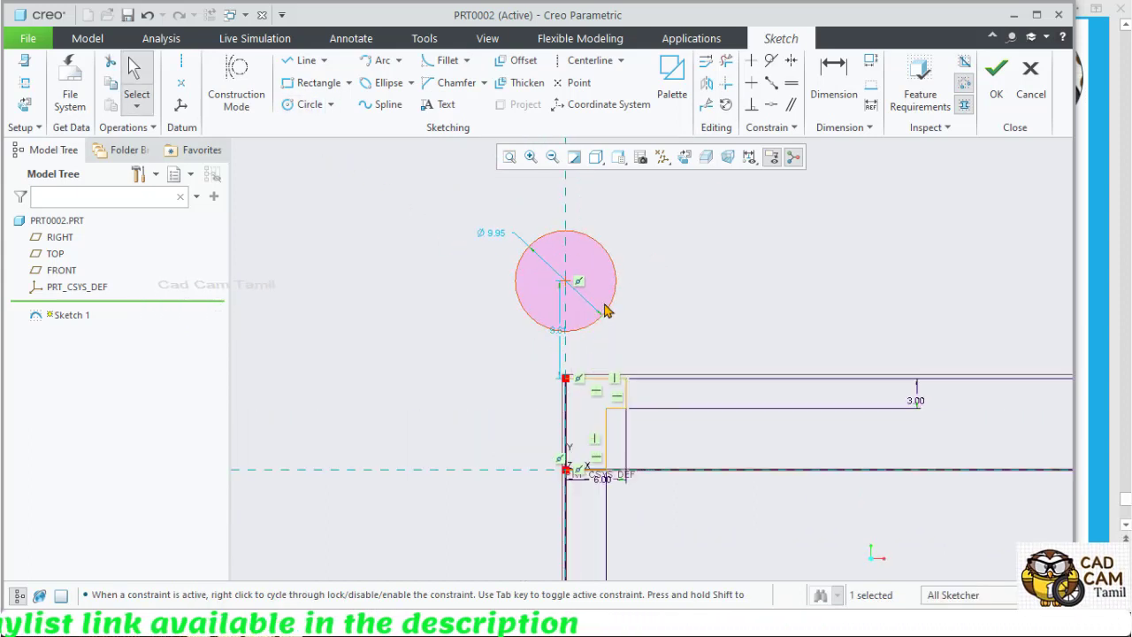
pyautogui.click(815, 78)
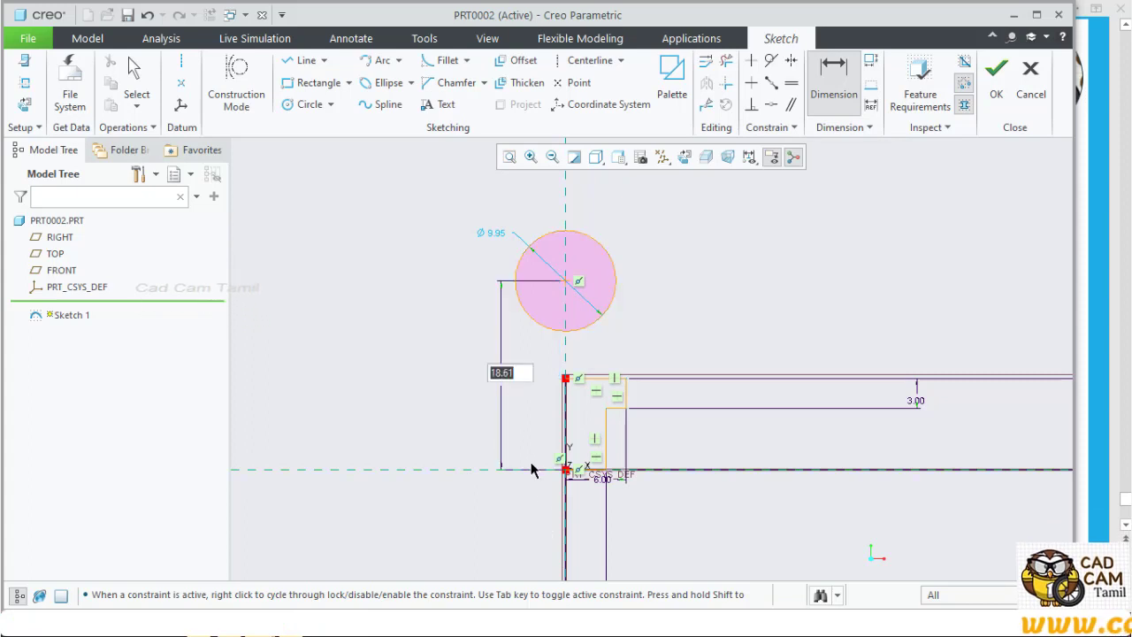
pyautogui.press('Return')
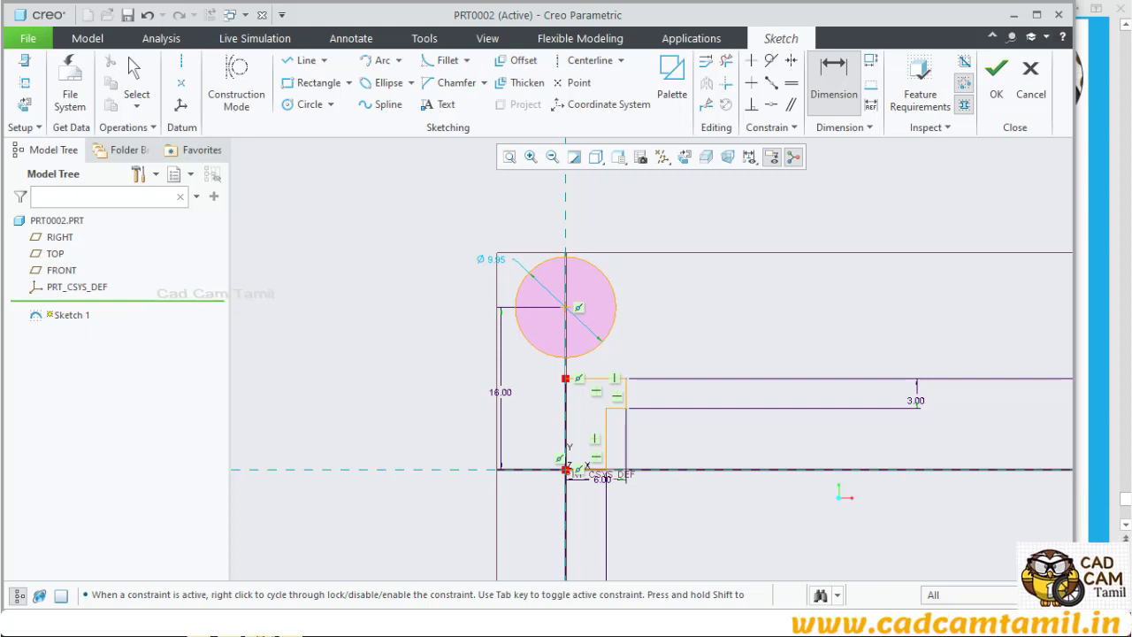
# Step: Check the reference drawing, then set the ball circle's diameter to 10
pyautogui.click(215, 561)
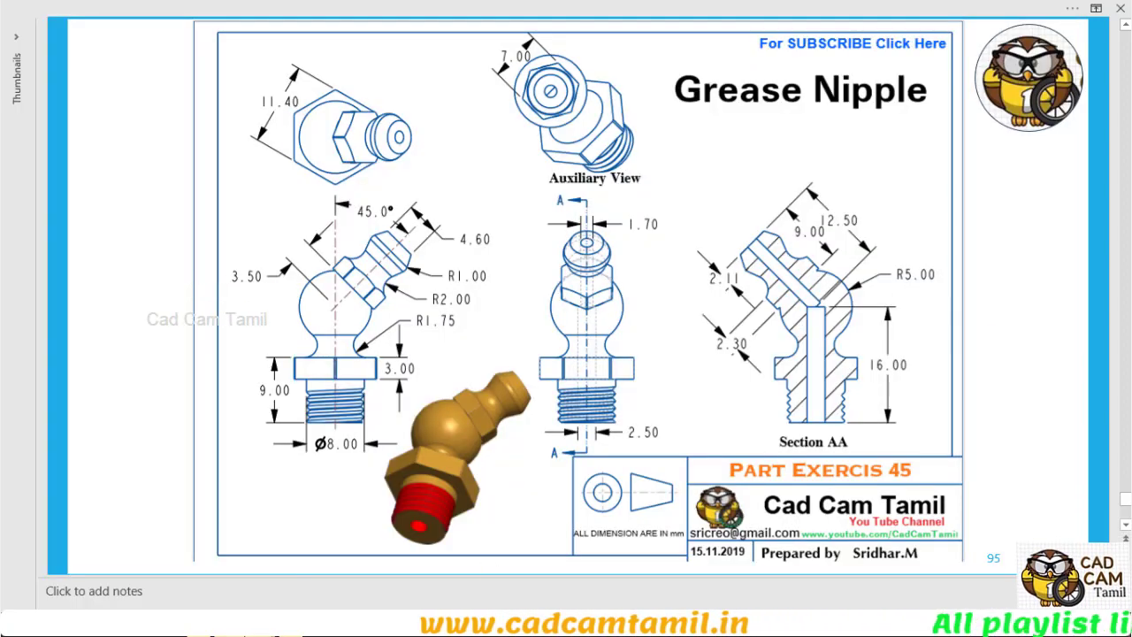
pyautogui.click(348, 545)
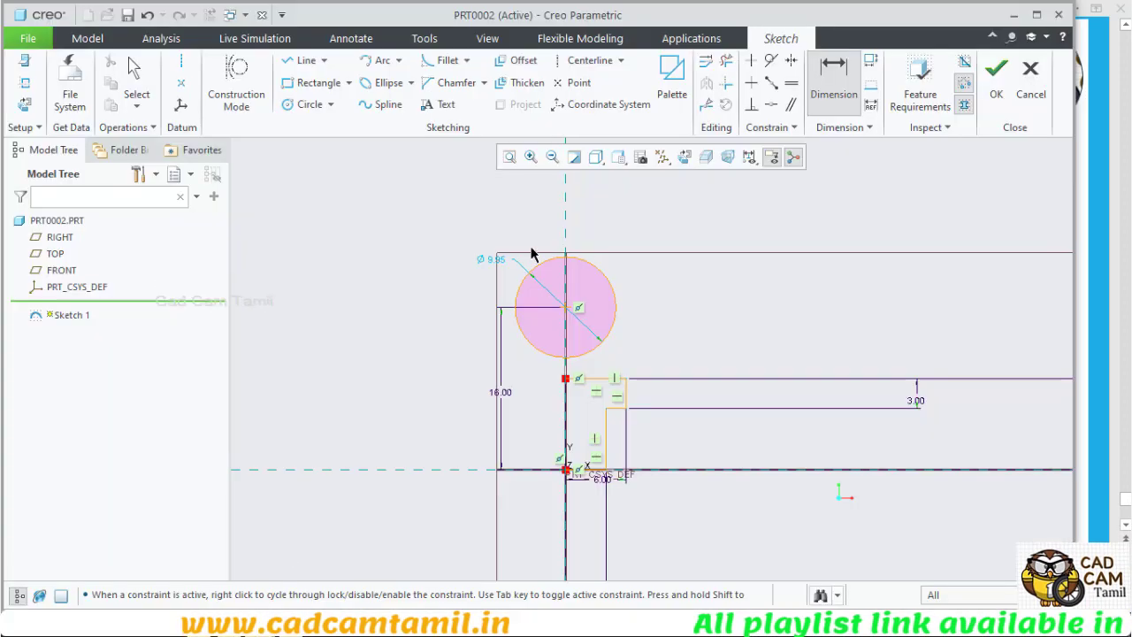
pyautogui.doubleClick(495, 259)
pyautogui.write('10')
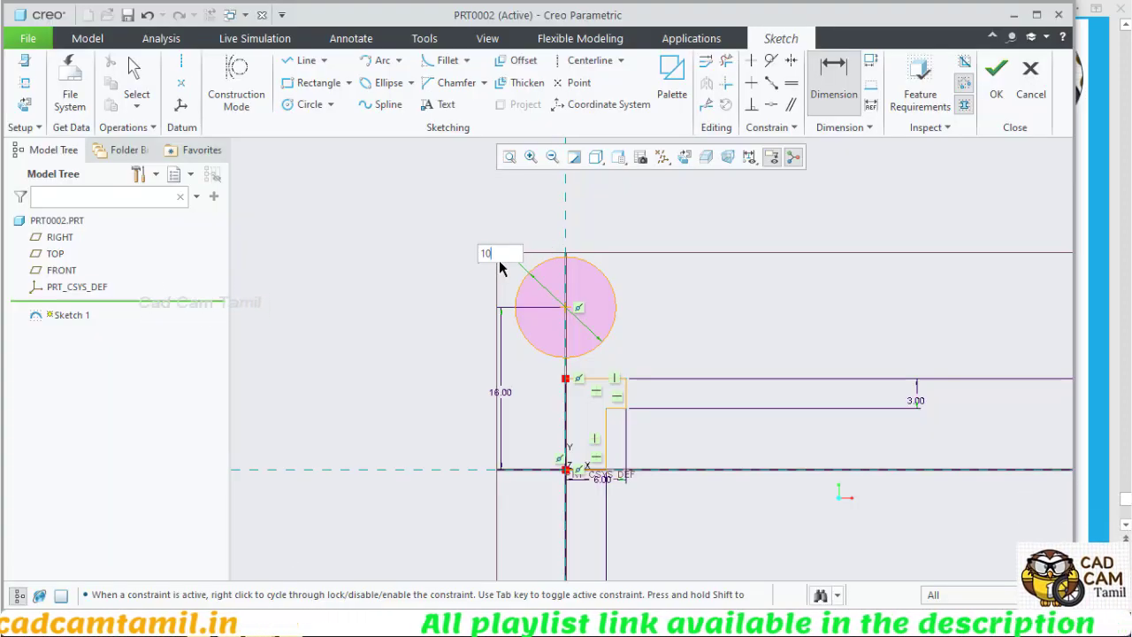
pyautogui.press('Return')
pyautogui.scroll(-1, 665, 351)
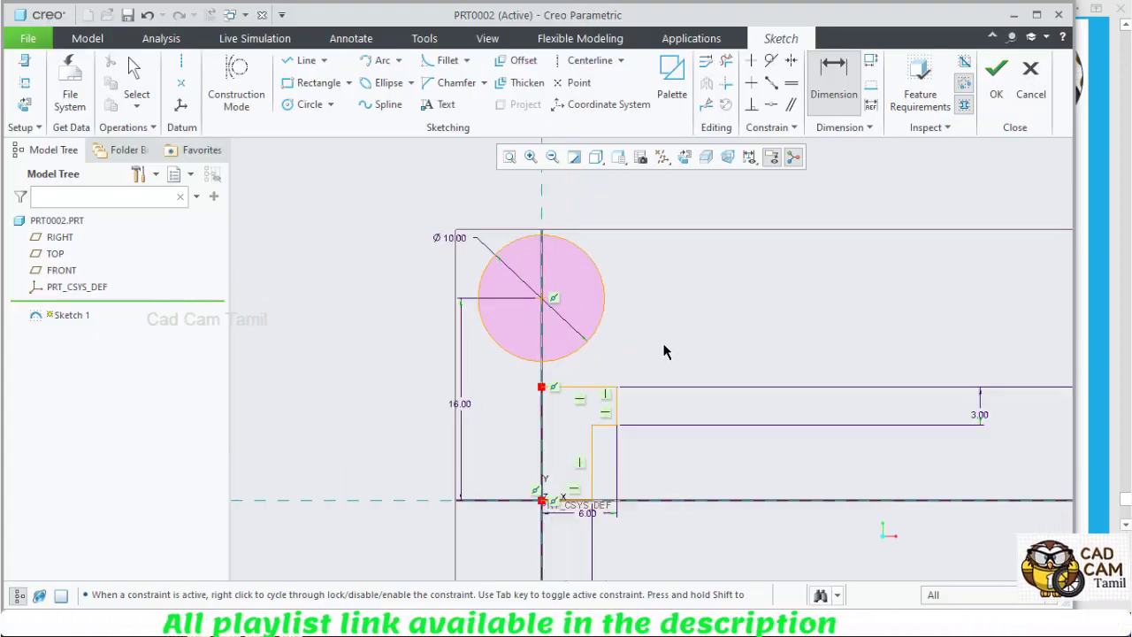
pyautogui.scroll(-1, 666, 352)
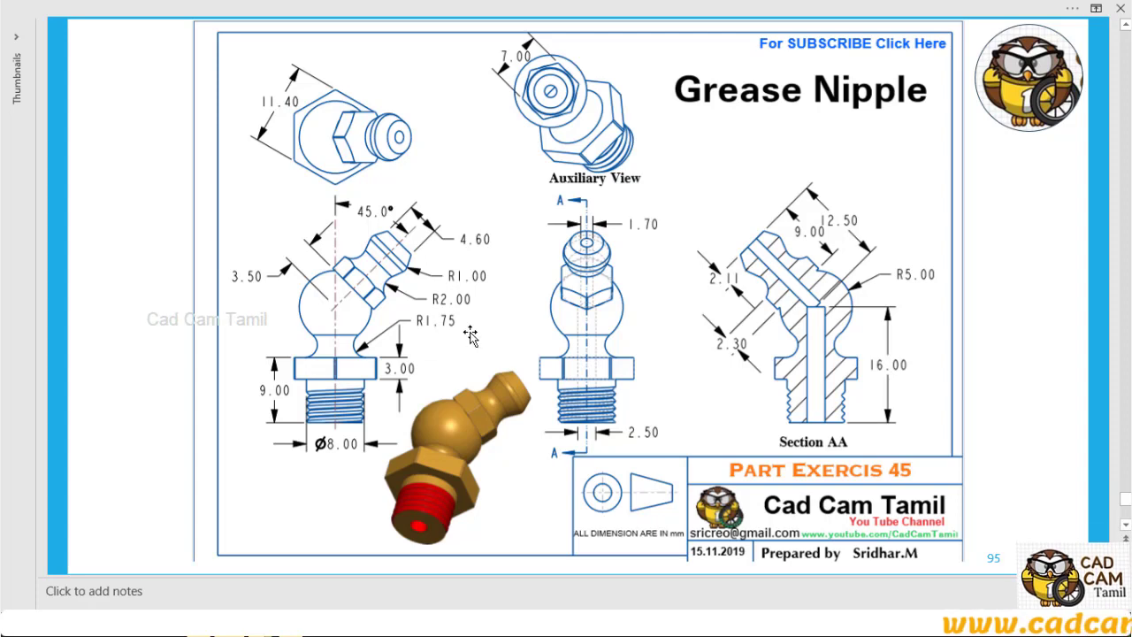
# Step: Draw a small circle below the ball with diameter 1.75*2 (3.50)
pyautogui.moveTo(259, 624)
pyautogui.click(328, 563)
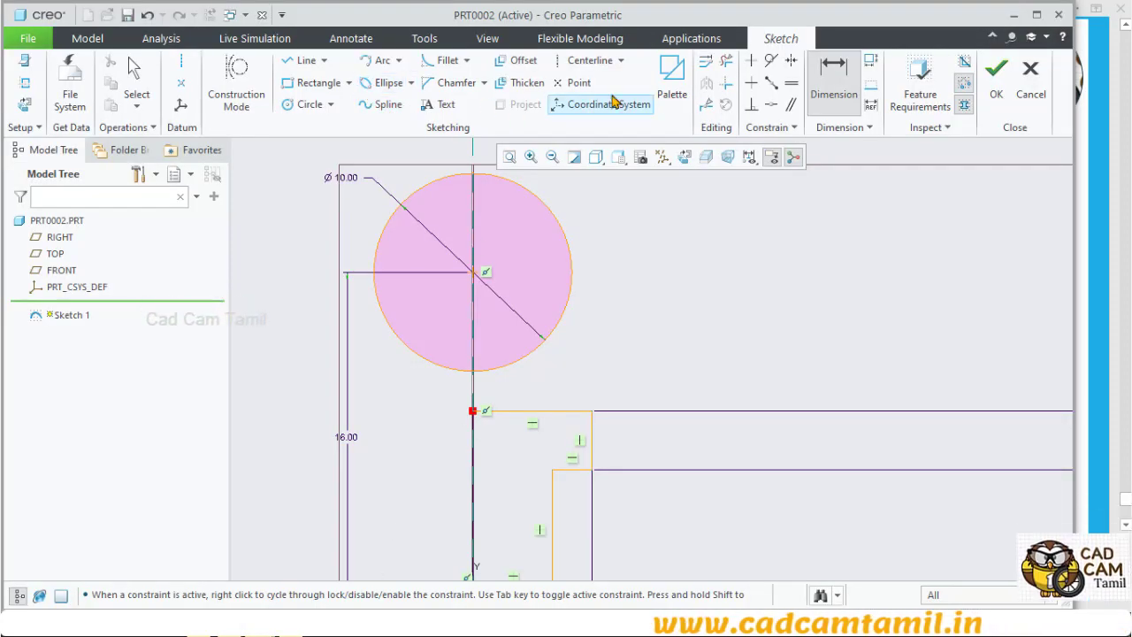
pyautogui.click(304, 104)
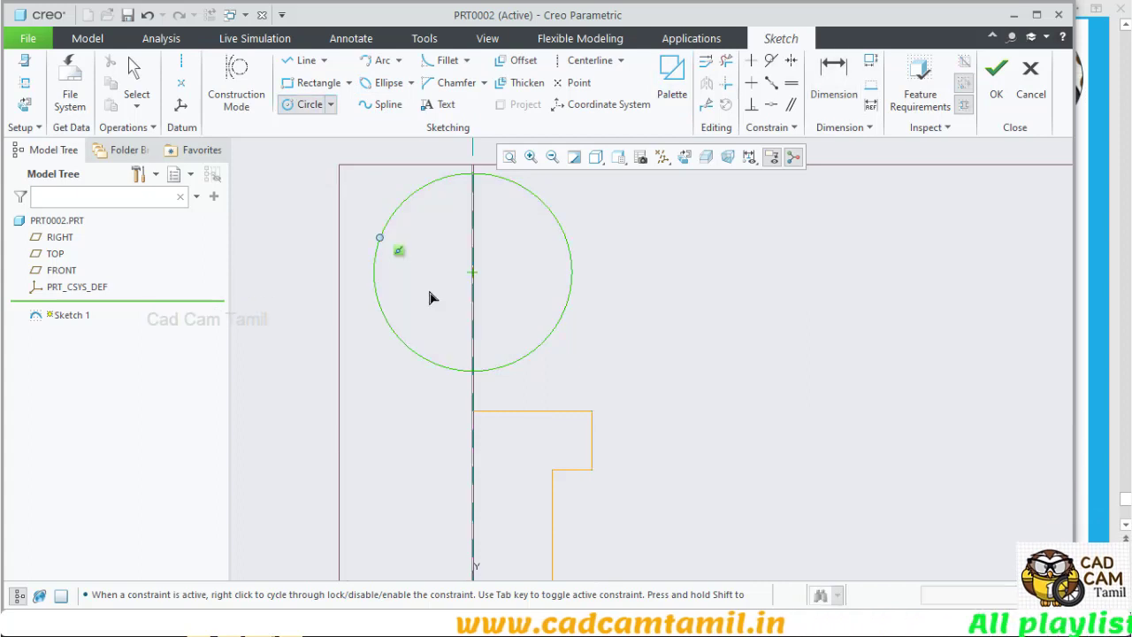
pyautogui.click(541, 381)
pyautogui.click(557, 373)
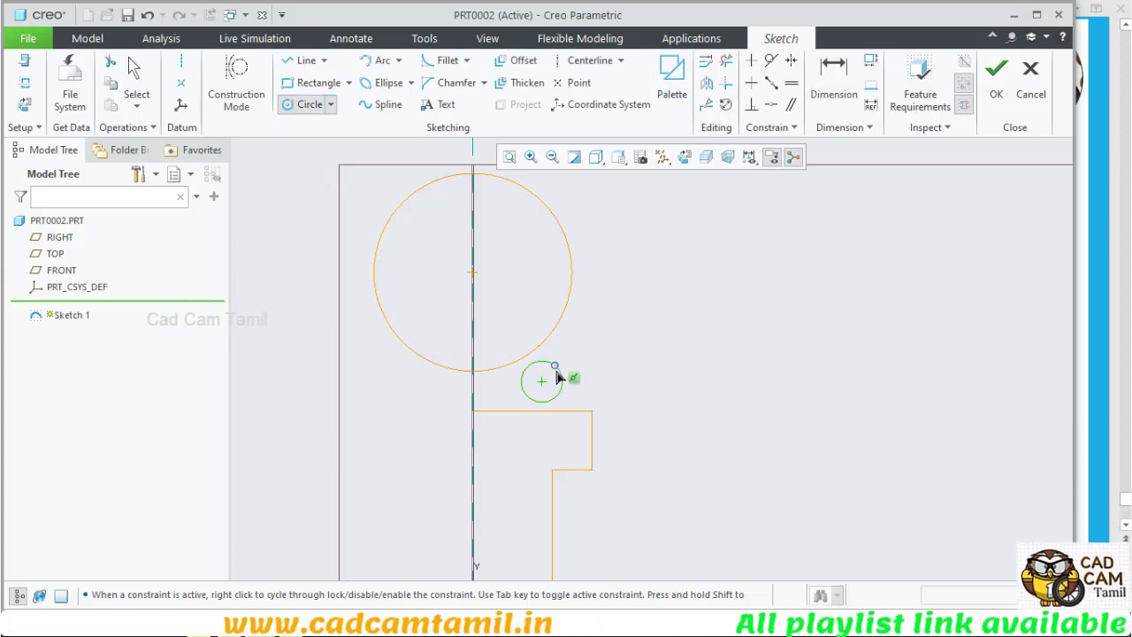
pyautogui.middleClick(654, 345)
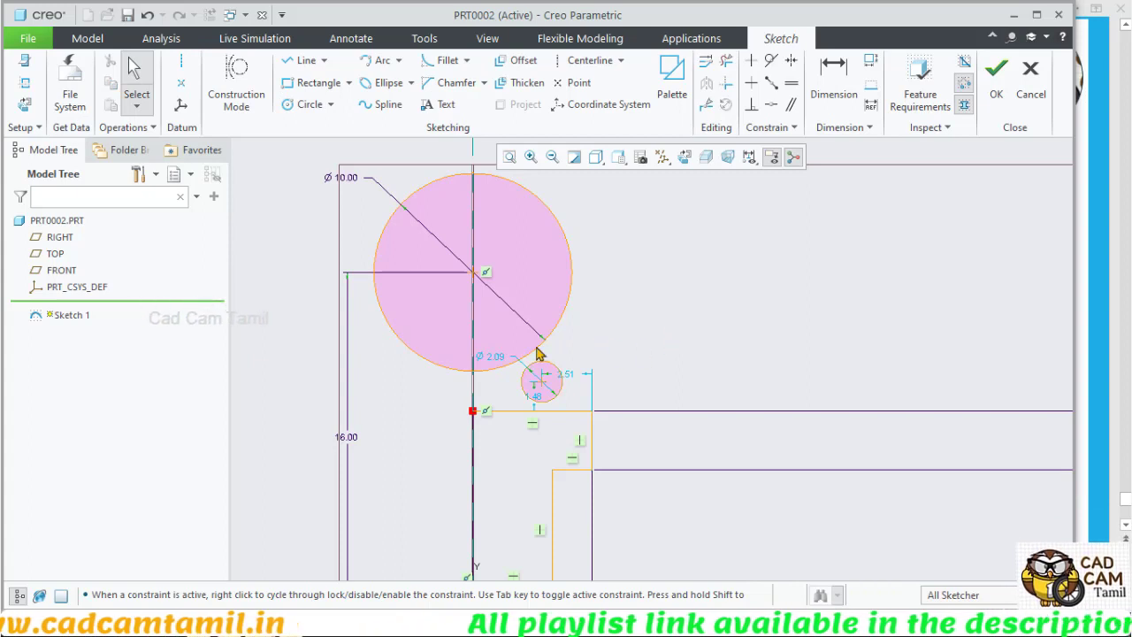
pyautogui.doubleClick(492, 358)
pyautogui.write('1.')
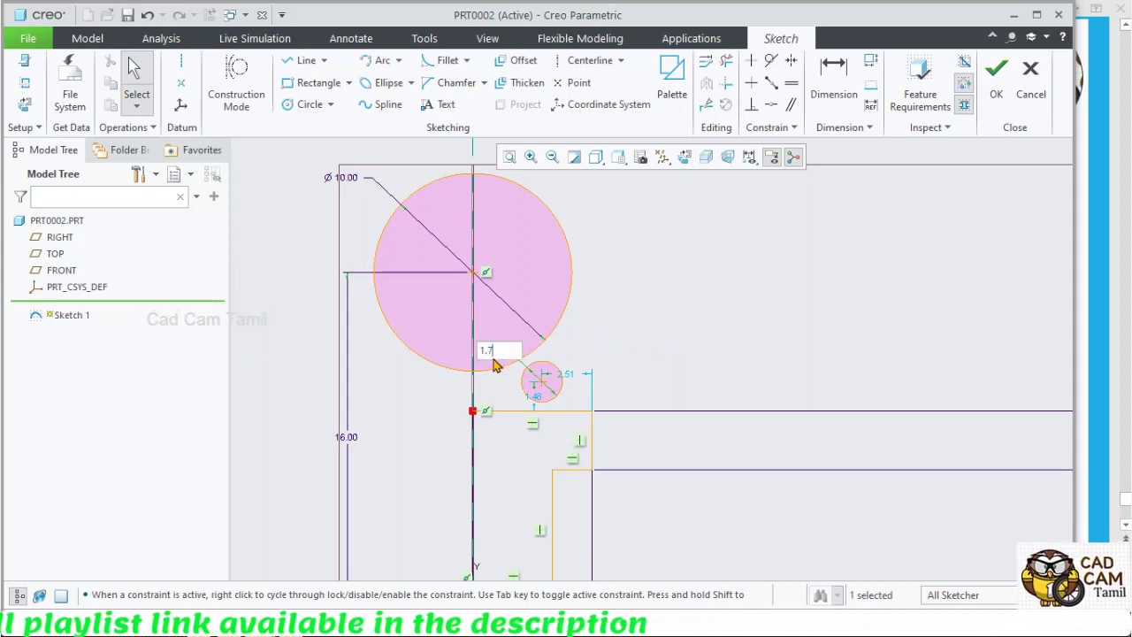
pyautogui.write('75*2')
pyautogui.press('Return')
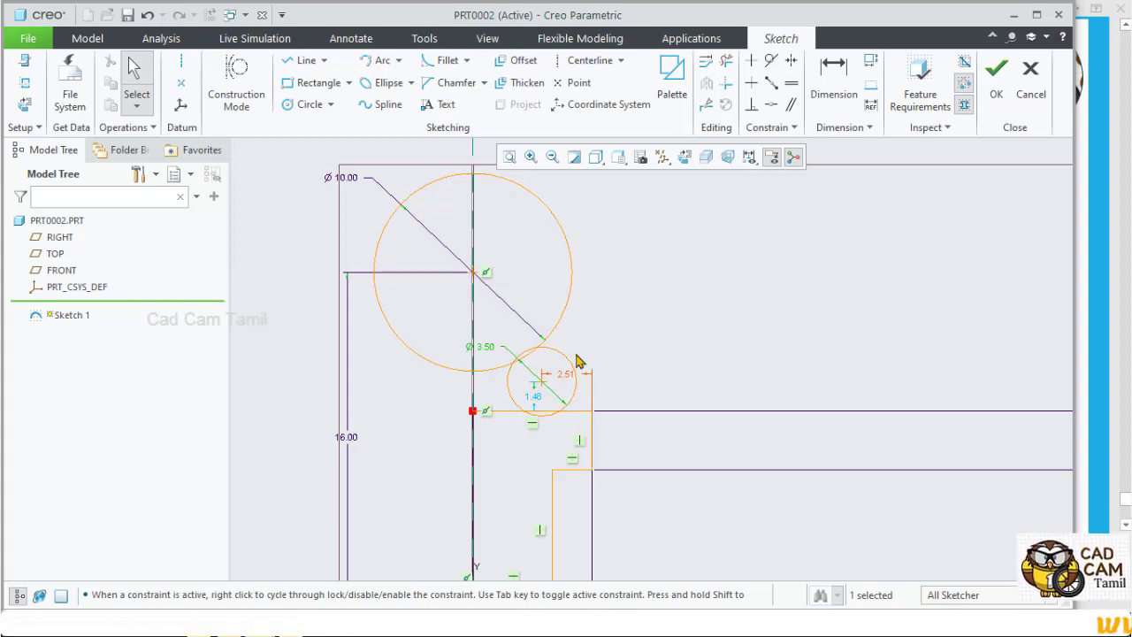
pyautogui.click(771, 60)
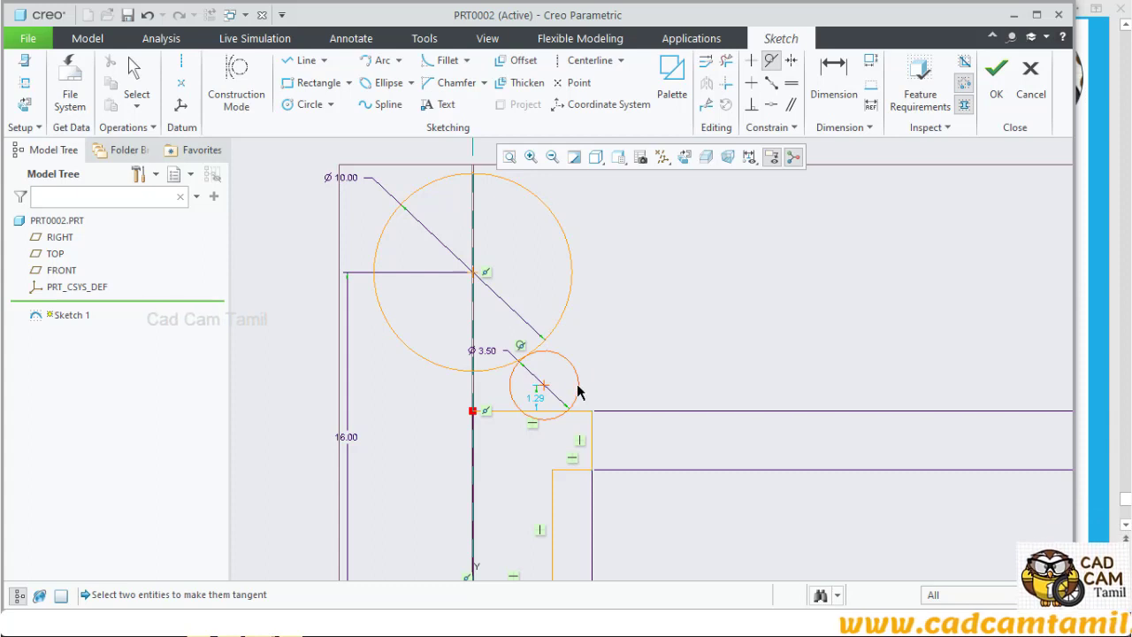
# Step: Make the small circle tangent to the shoulder line and trim away the unwanted circle segments
pyautogui.click(580, 414)
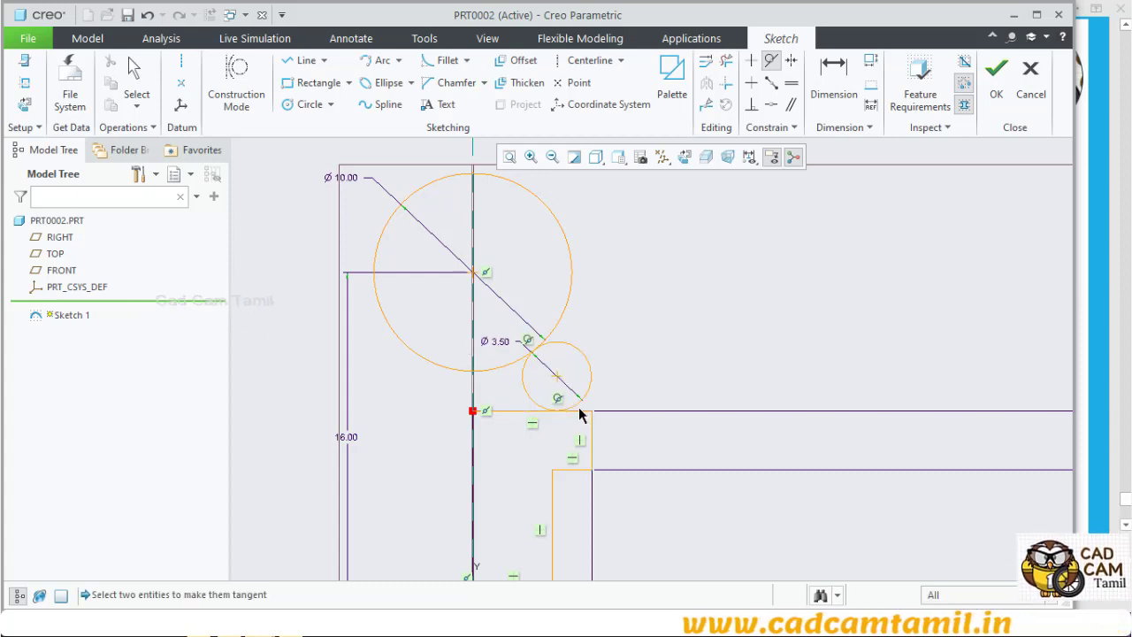
pyautogui.middleClick(690, 362)
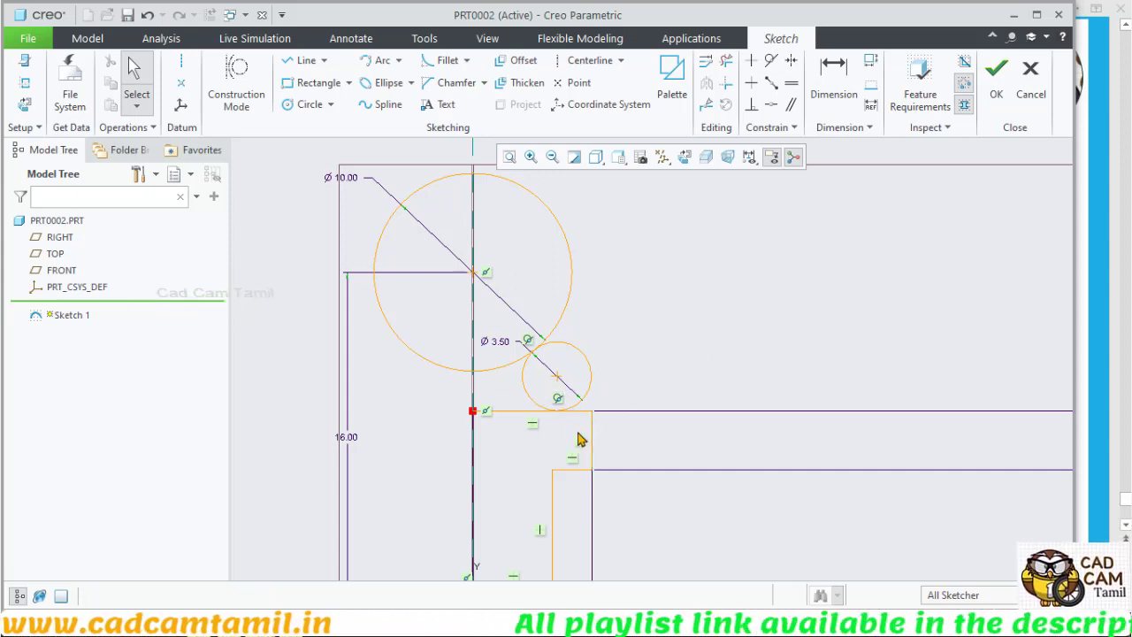
pyautogui.click(726, 60)
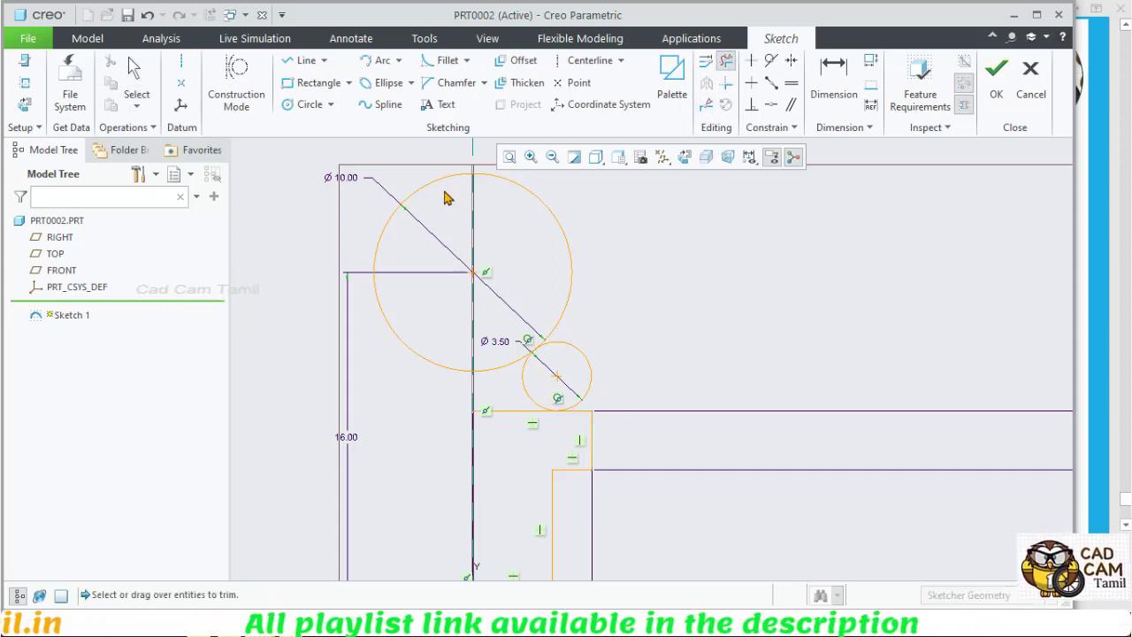
pyautogui.moveTo(444, 235); pyautogui.dragTo(341, 434)
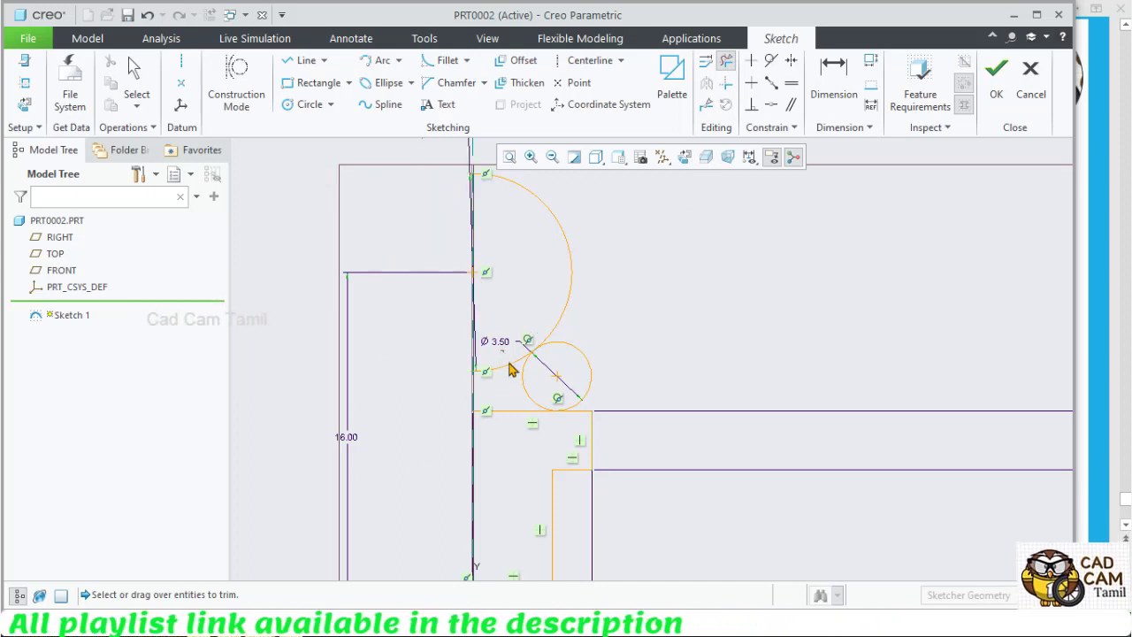
pyautogui.hotkey('ctrl', 'z')
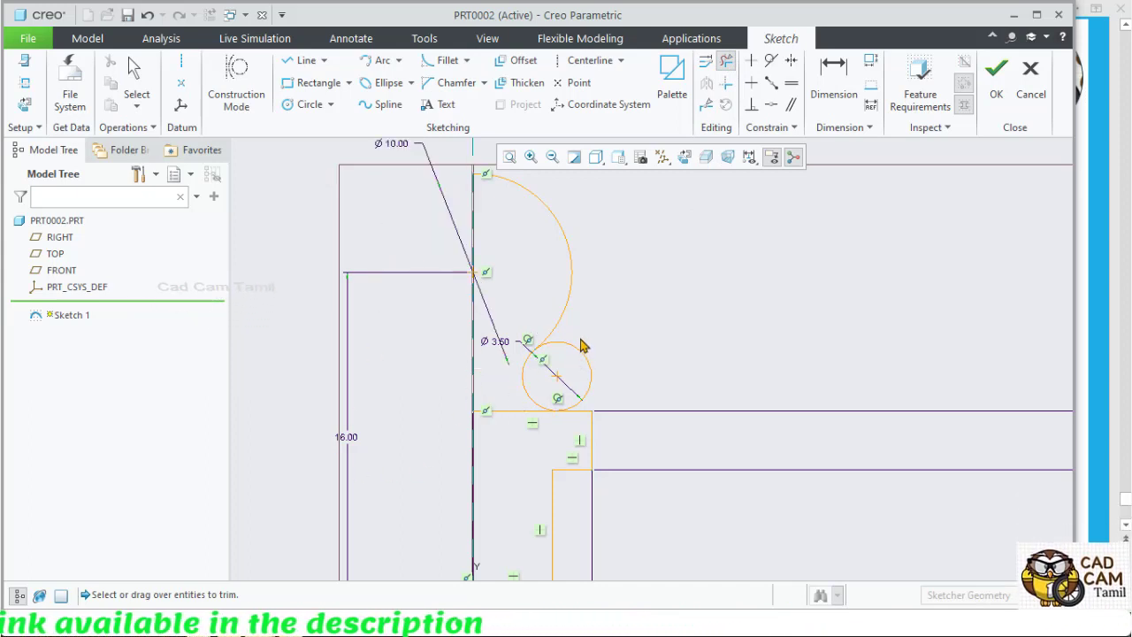
pyautogui.click(576, 371)
pyautogui.moveTo(497, 399); pyautogui.dragTo(508, 432)
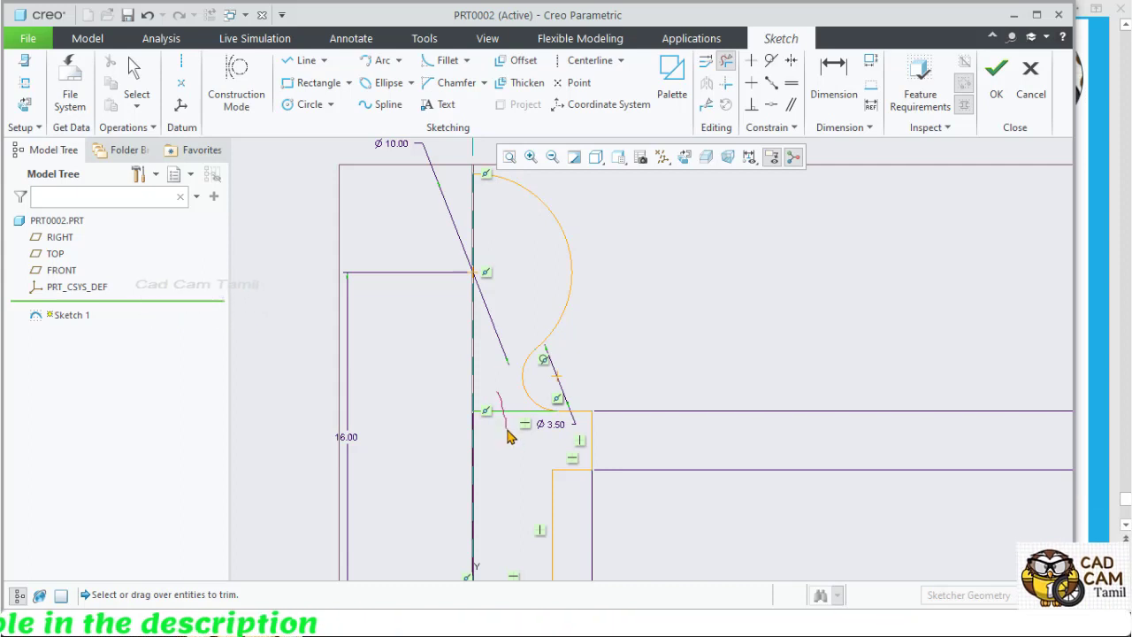
# Step: Draw a line along the vertical axis to close the profile
pyautogui.scroll(-3, 610, 389)
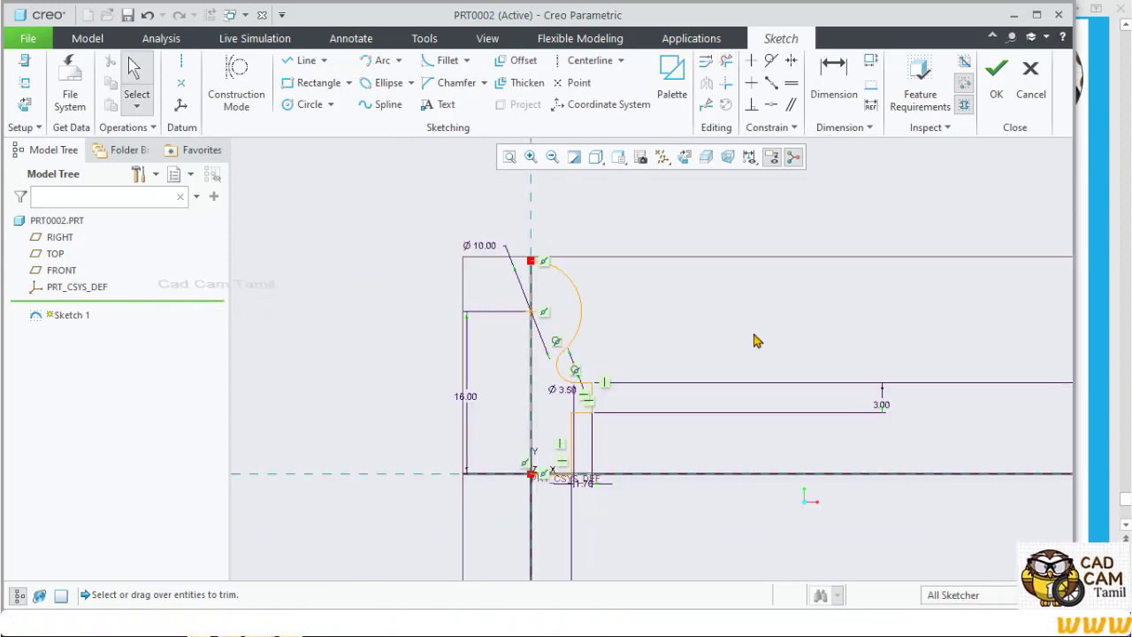
pyautogui.scroll(1, 560, 316)
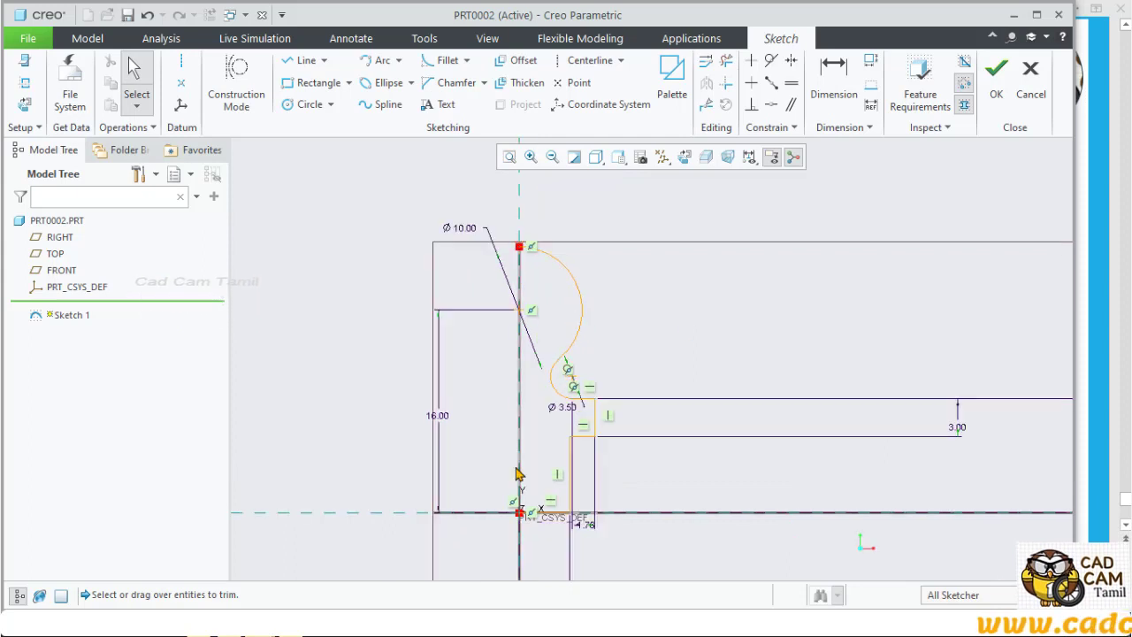
pyautogui.click(301, 60)
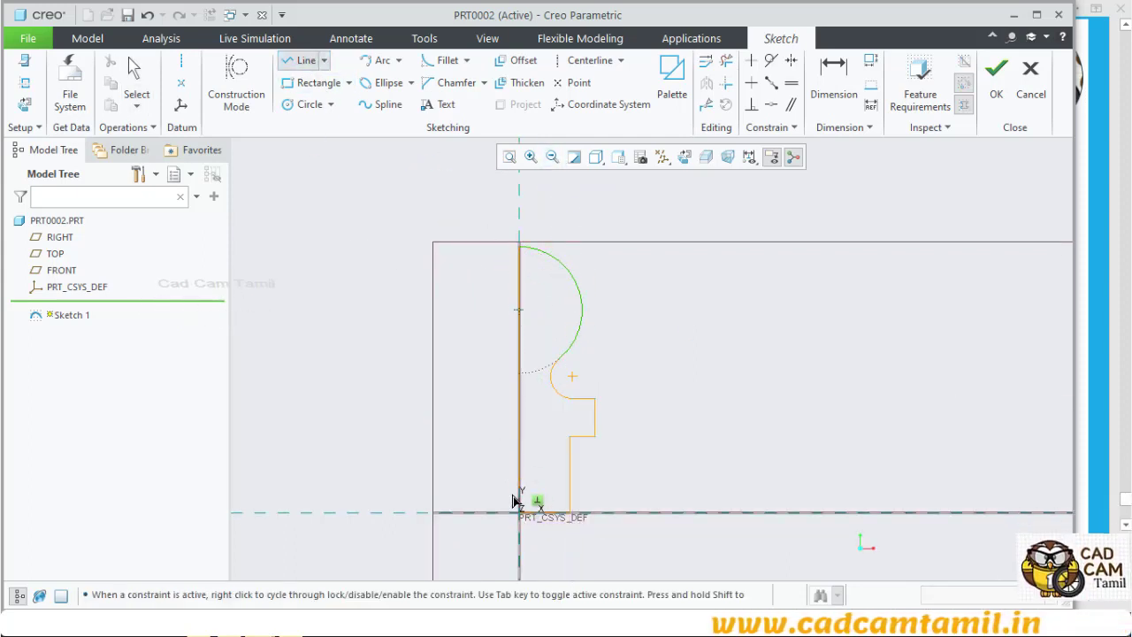
pyautogui.middleClick(457, 399)
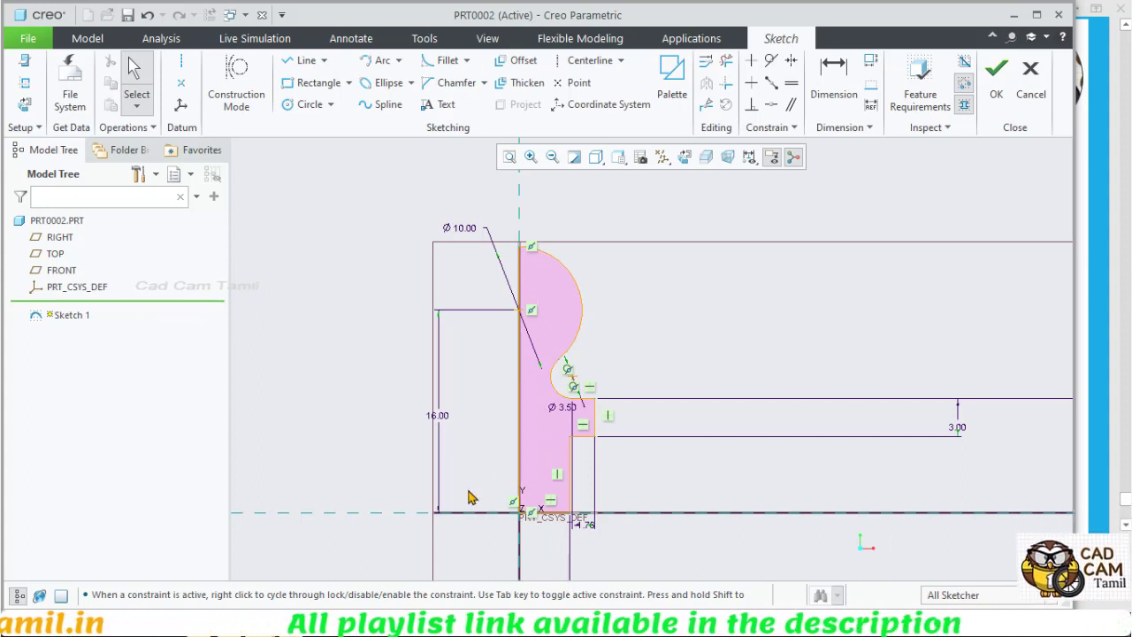
# Step: Add a vertical centerline on the axis and finish the ball profile sketch
pyautogui.click(180, 60)
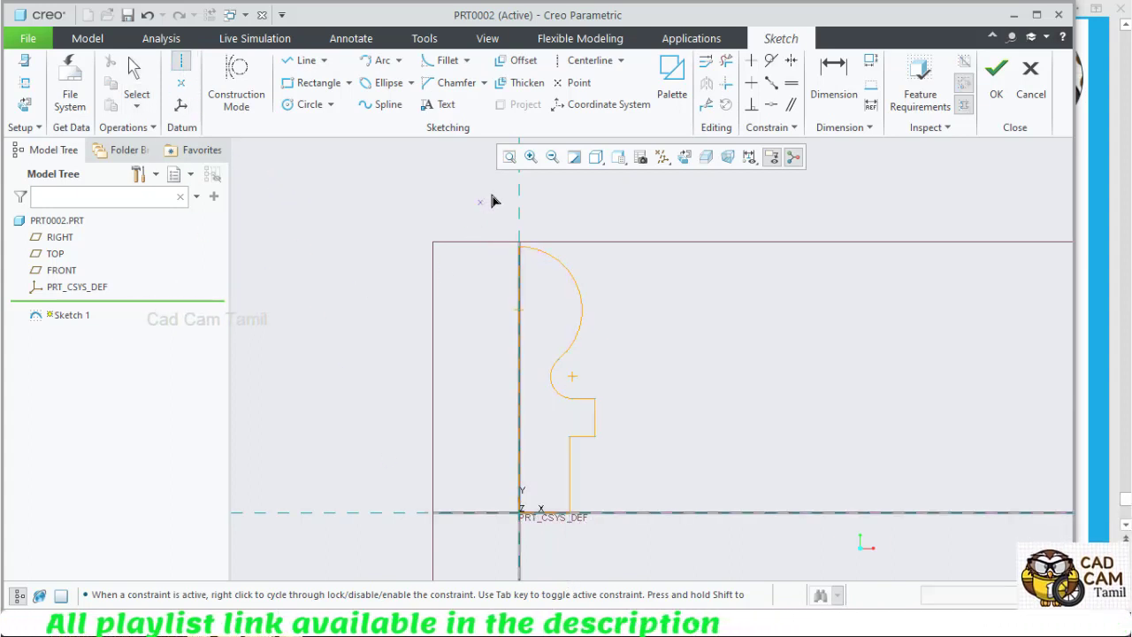
pyautogui.click(520, 194)
pyautogui.click(516, 318)
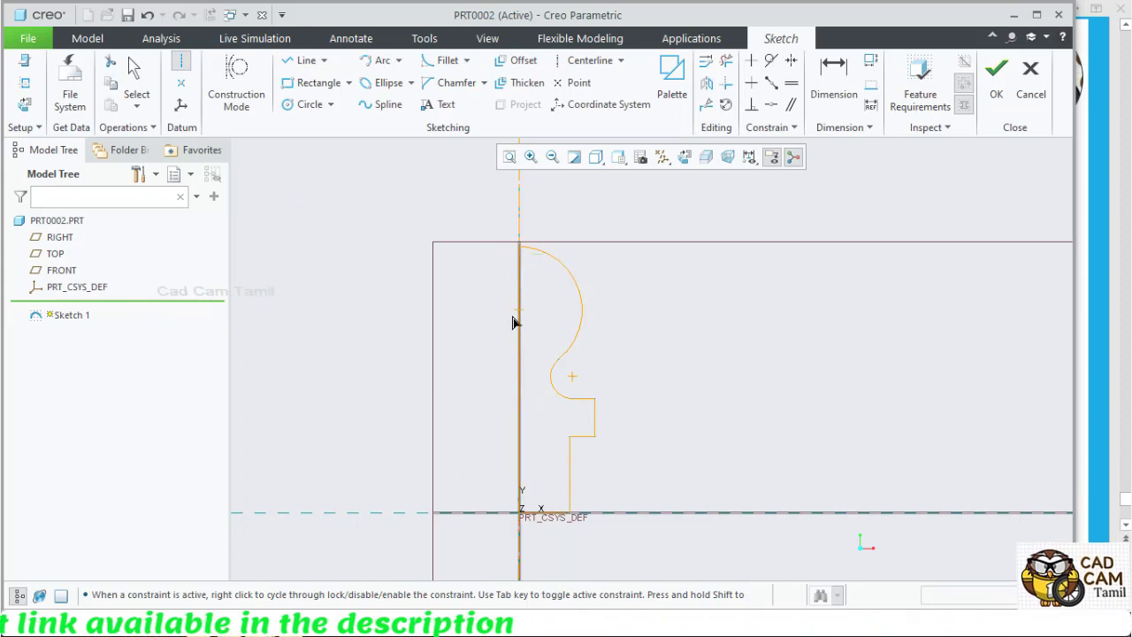
pyautogui.middleClick(766, 303)
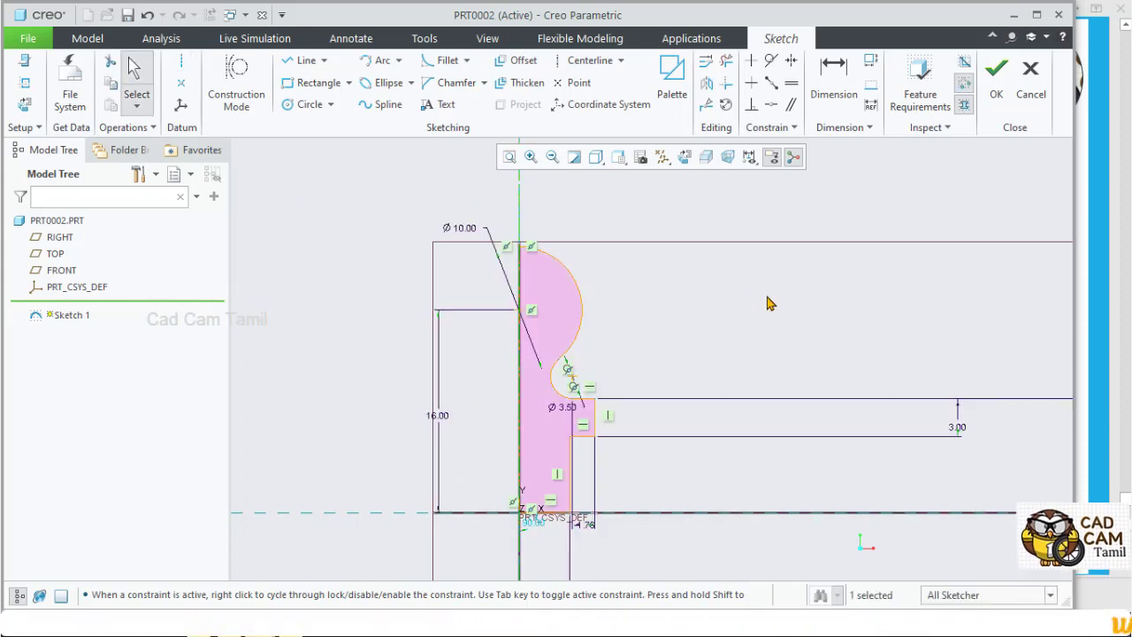
pyautogui.click(995, 82)
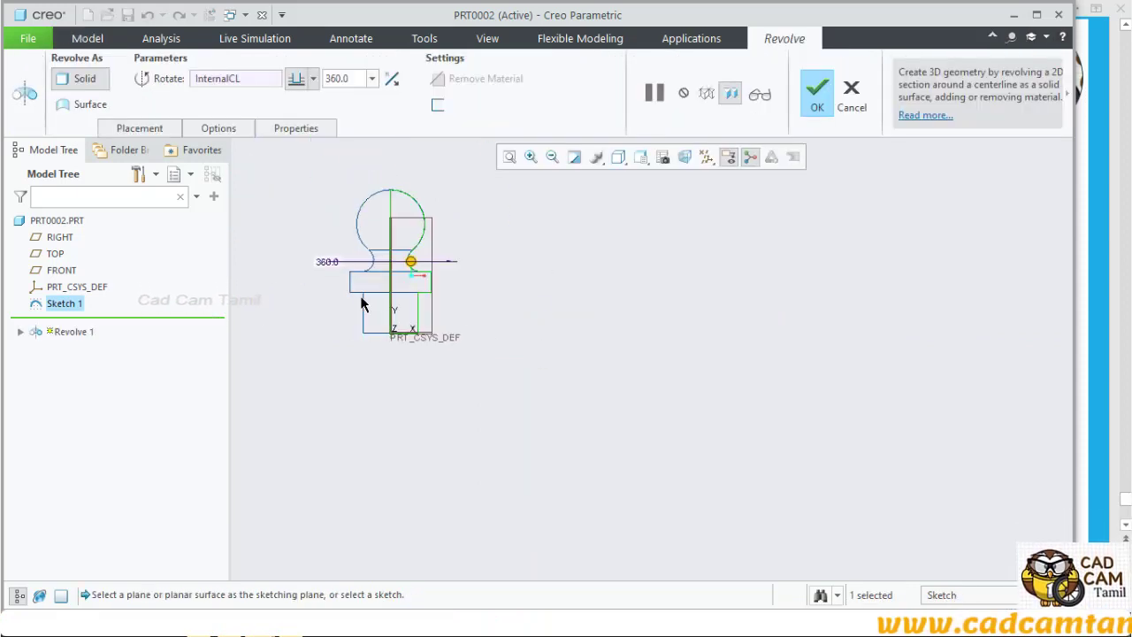
# Step: Preview the revolve as a shaded solid and complete Revolve 1
pyautogui.click(618, 158)
pyautogui.click(633, 182)
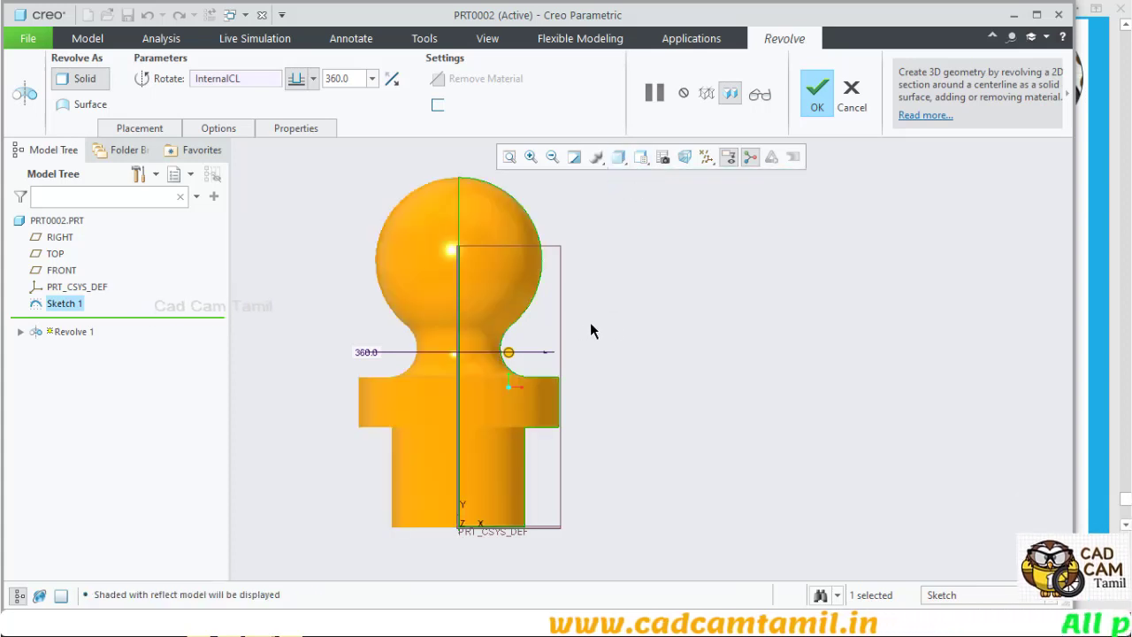
pyautogui.scroll(-3, 629, 323)
pyautogui.moveTo(669, 322)
pyautogui.mouseDown(button='middle')
pyautogui.moveTo(638, 352)
pyautogui.moveTo(641, 333)
pyautogui.moveTo(639, 359)
pyautogui.mouseUp(button='middle')
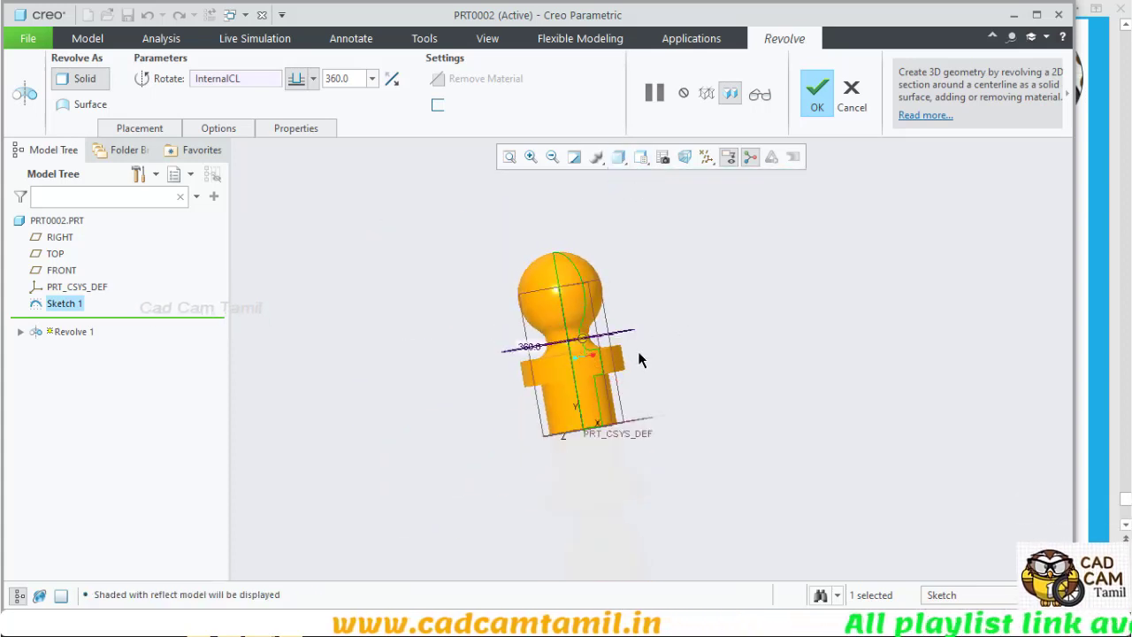
pyautogui.click(818, 101)
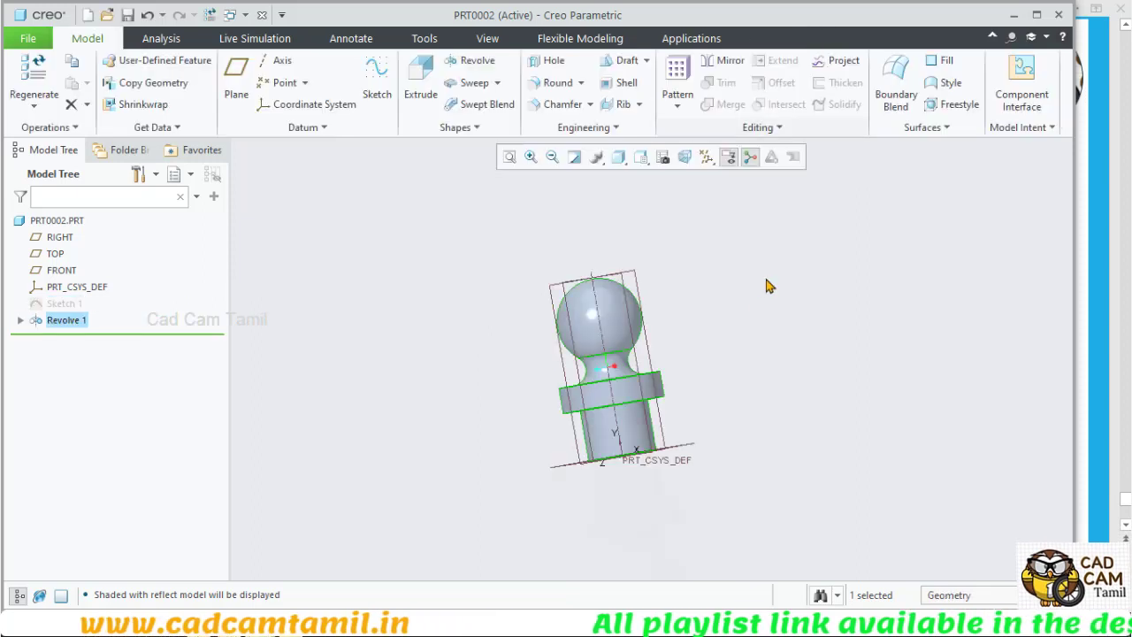
pyautogui.moveTo(796, 359); pyautogui.dragTo(688, 377, button='middle')
# Step: Display the part Shading With Edges and tilt it to see the flange's top face
pyautogui.click(618, 157)
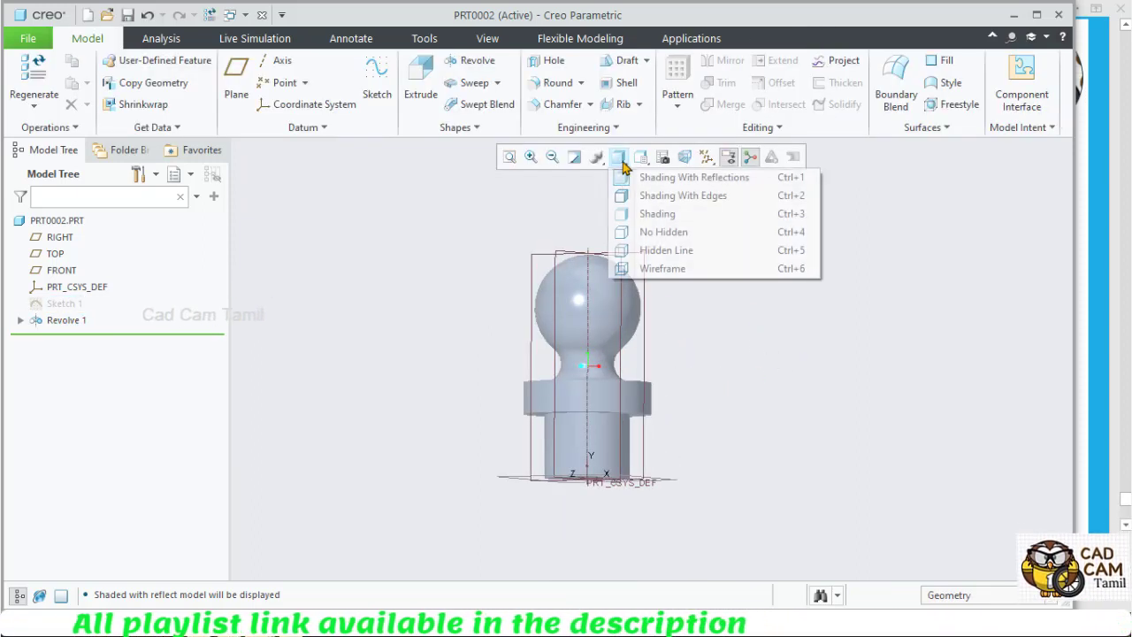
pyautogui.click(619, 194)
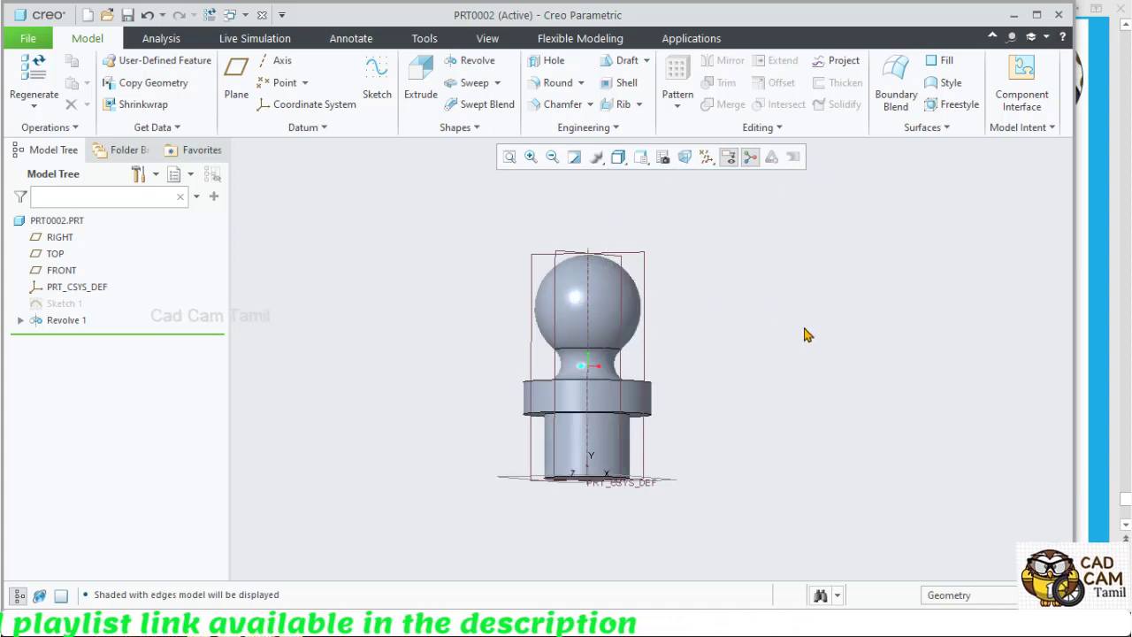
pyautogui.click(707, 159)
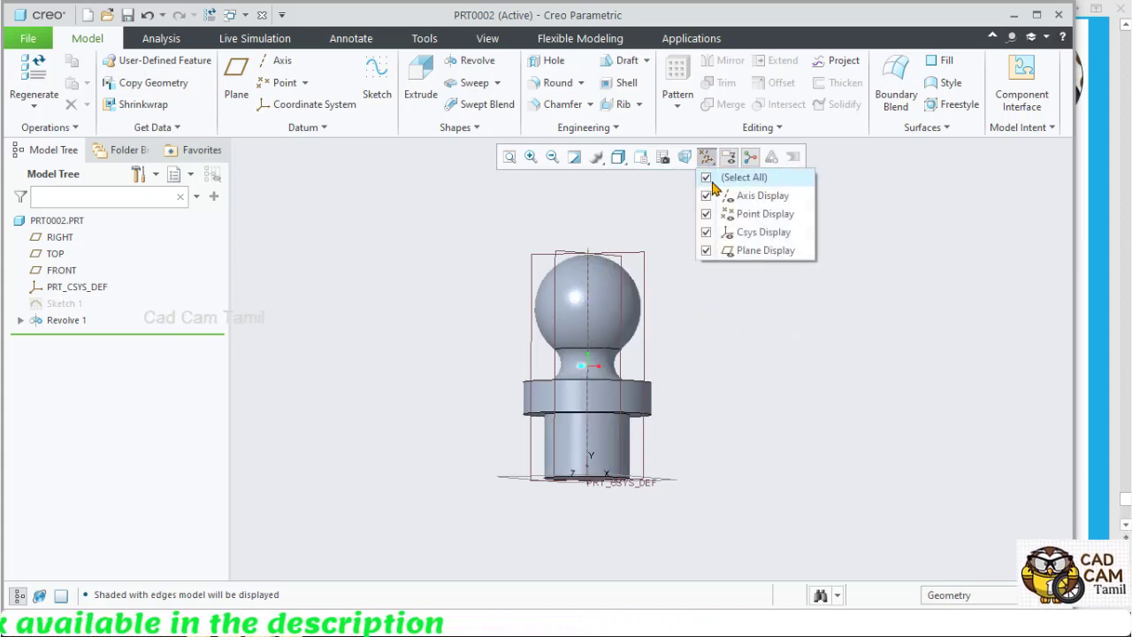
pyautogui.click(752, 366)
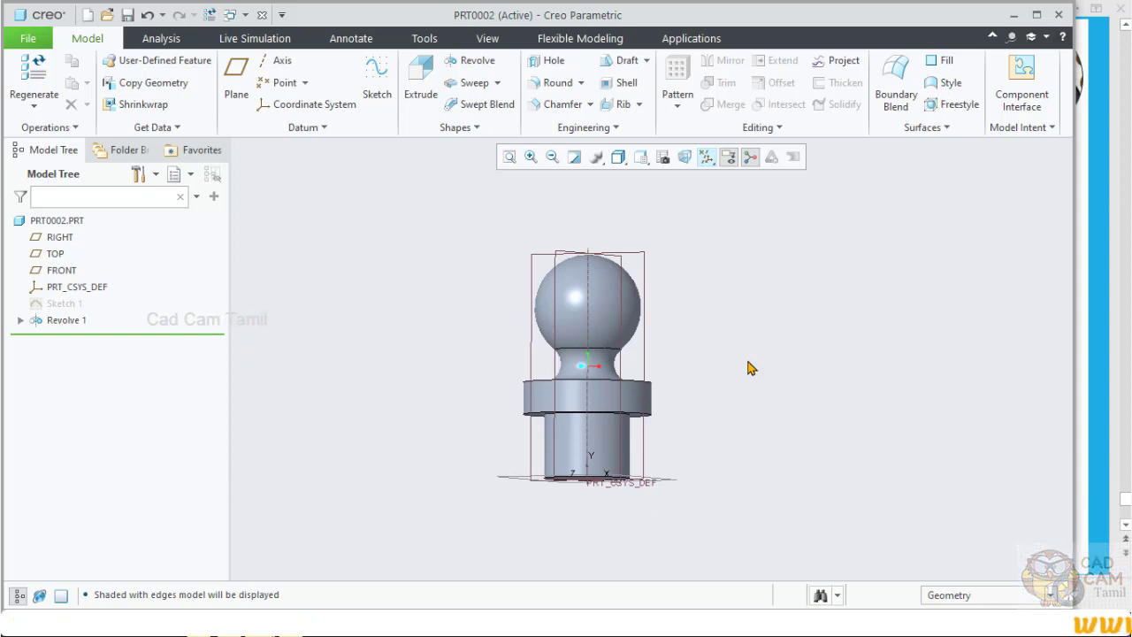
pyautogui.scroll(-3, 683, 484)
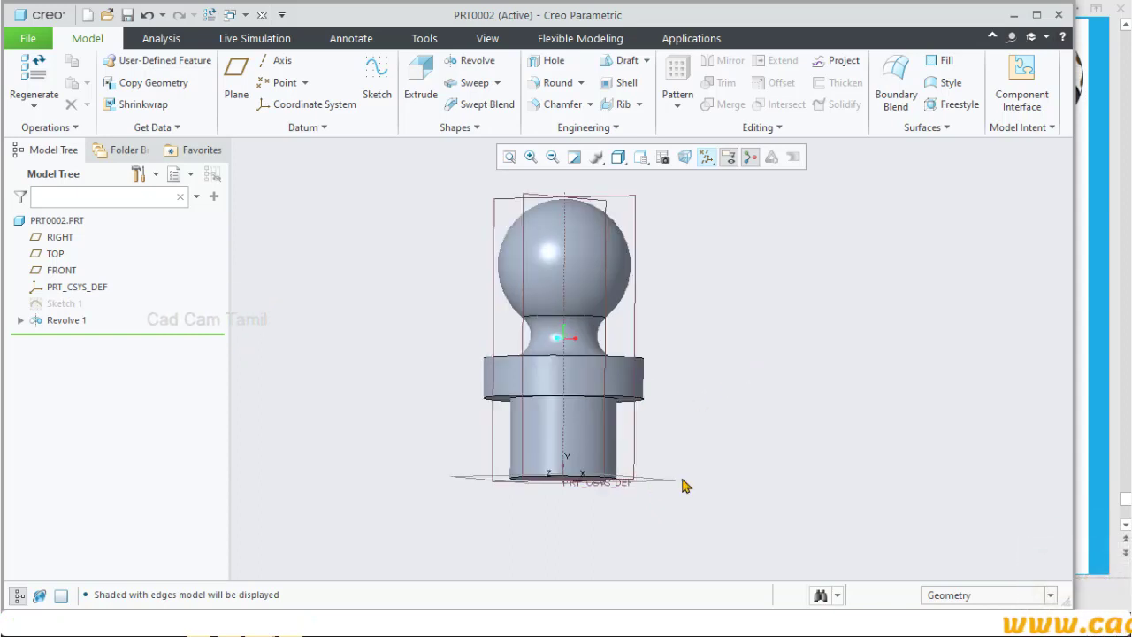
pyautogui.moveTo(718, 392); pyautogui.dragTo(717, 399, button='middle')
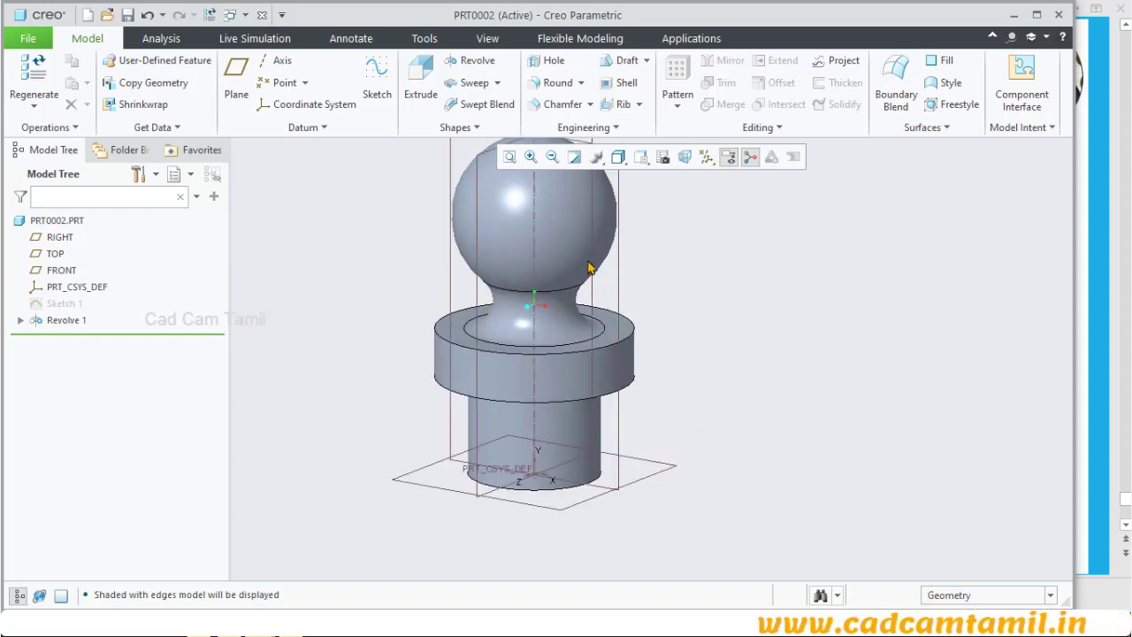
pyautogui.click(498, 84)
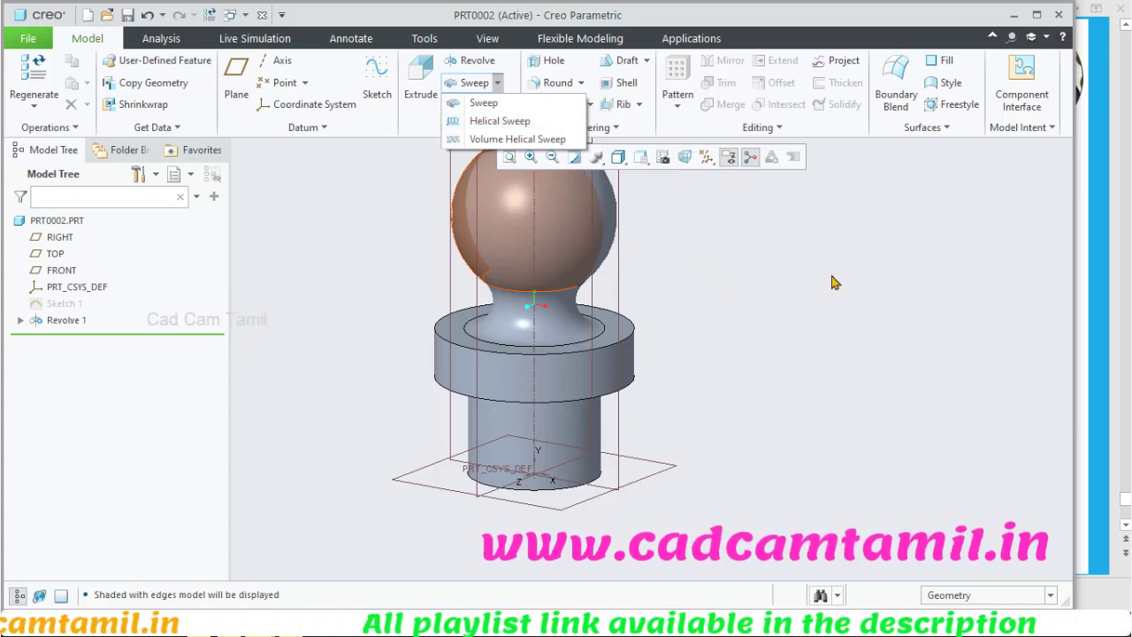
# Step: Sketch a 5.00-long vertical line along the cylinder's side on the FRONT plane
pyautogui.click(727, 308)
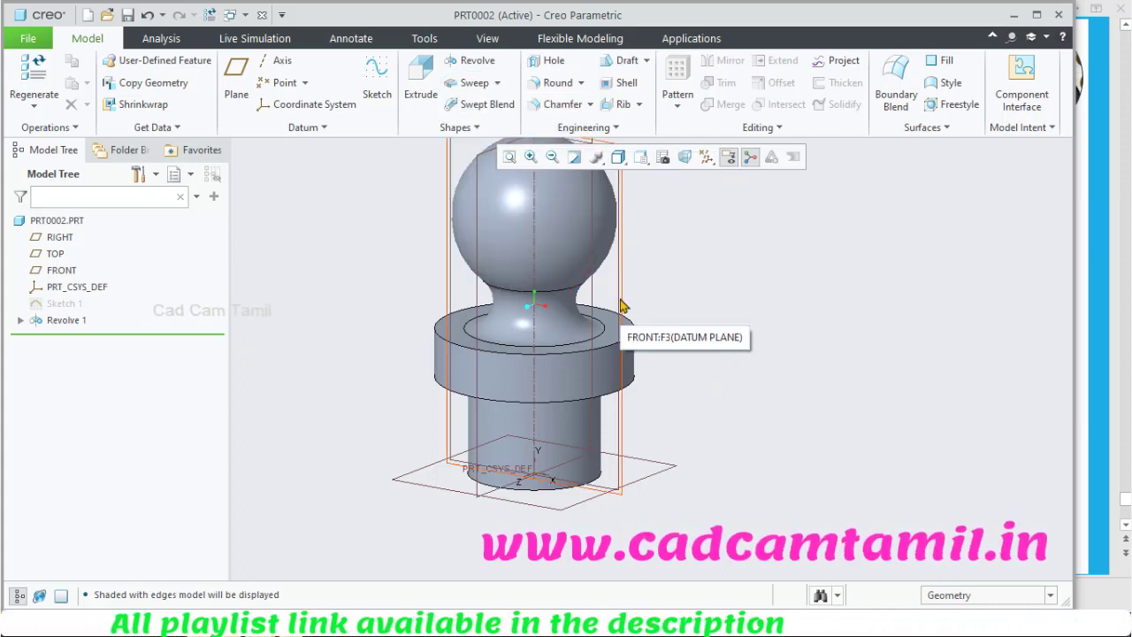
pyautogui.click(627, 327)
pyautogui.scroll(-3, 699, 309)
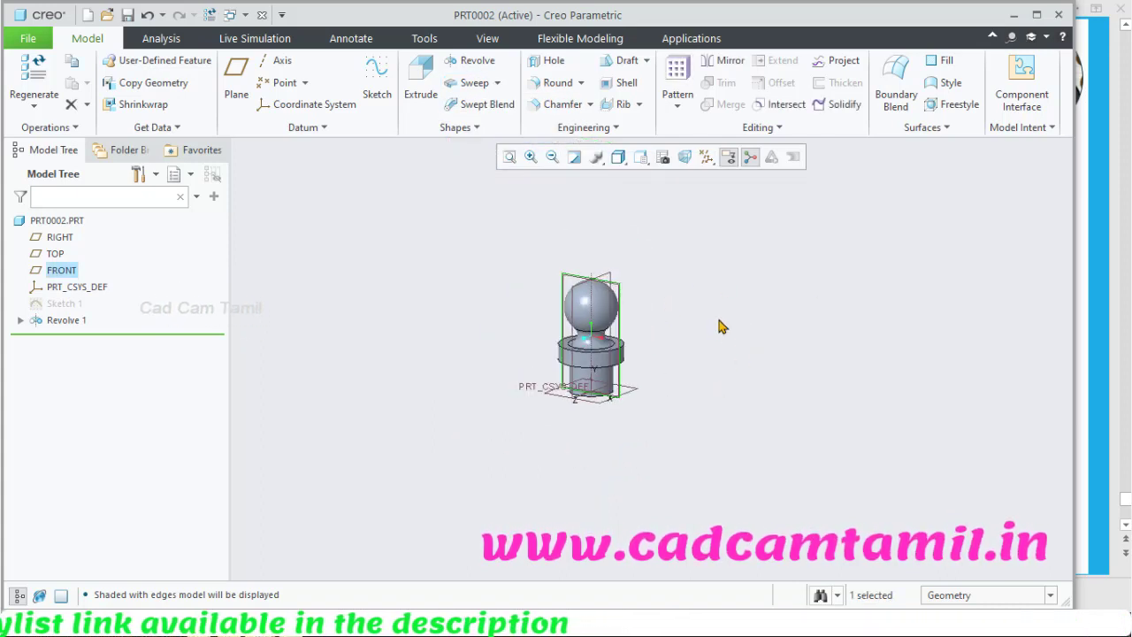
pyautogui.scroll(3, 575, 327)
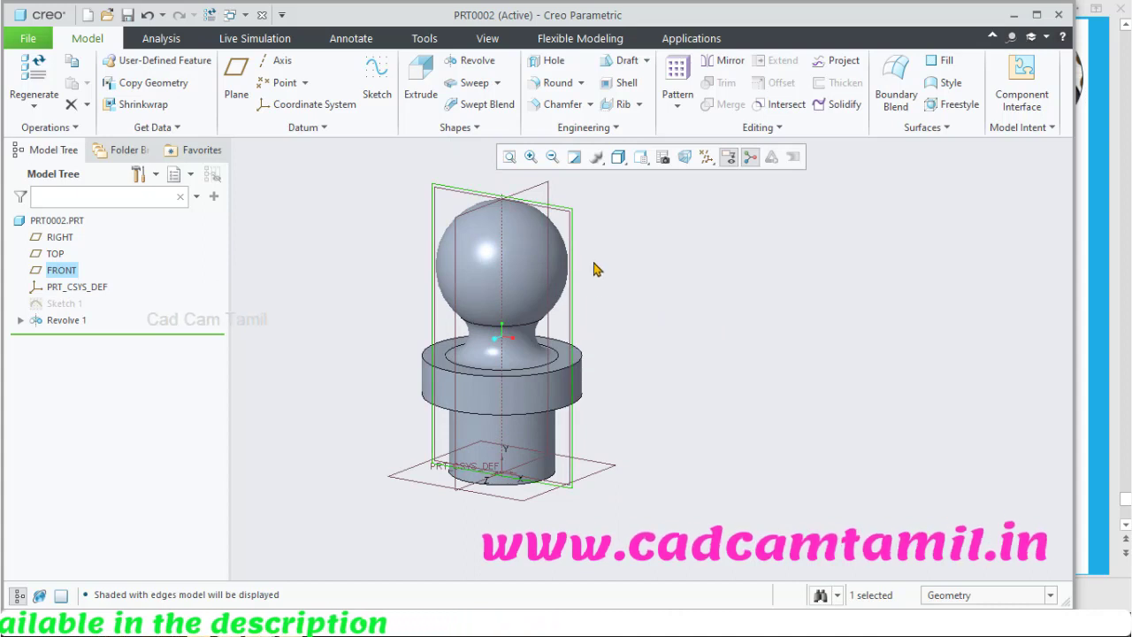
pyautogui.click(375, 80)
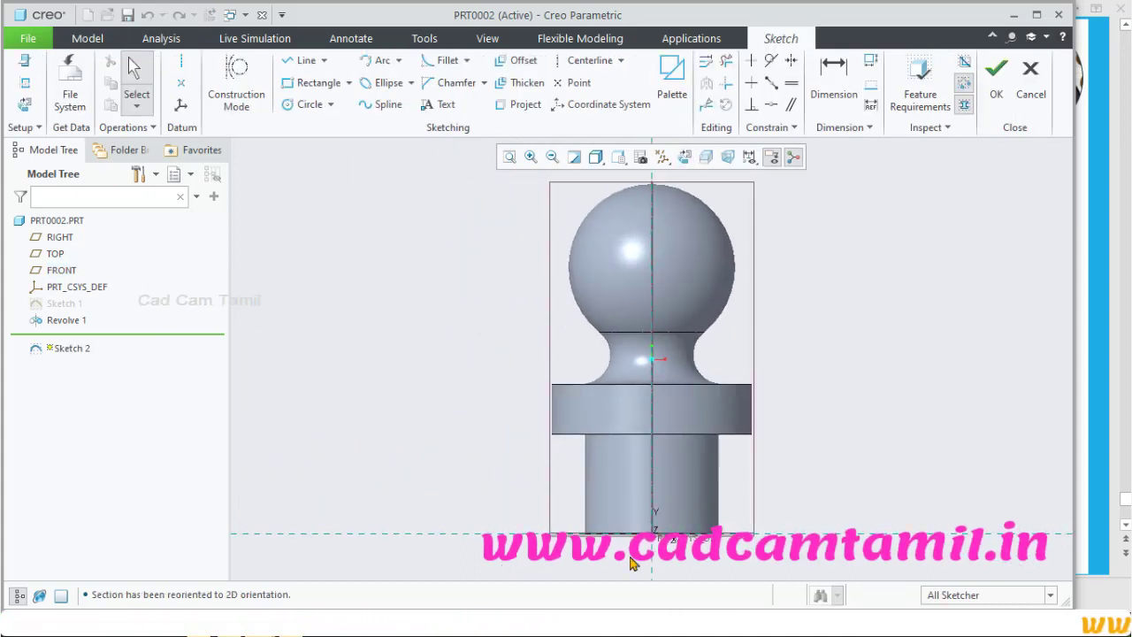
pyautogui.scroll(4, 599, 480)
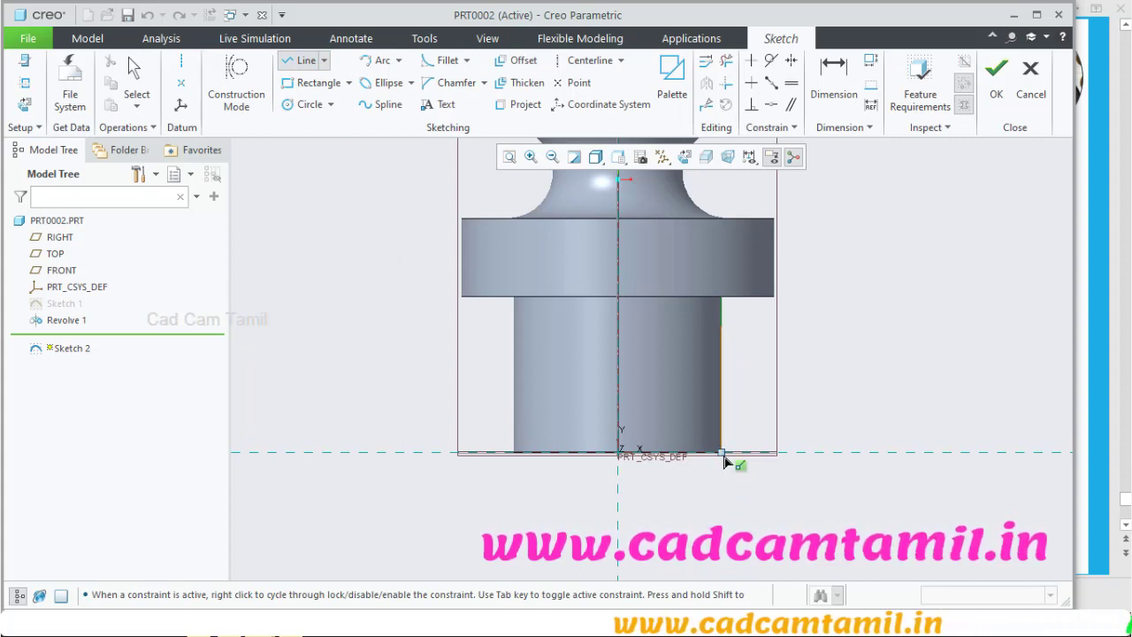
pyautogui.middleClick(840, 402)
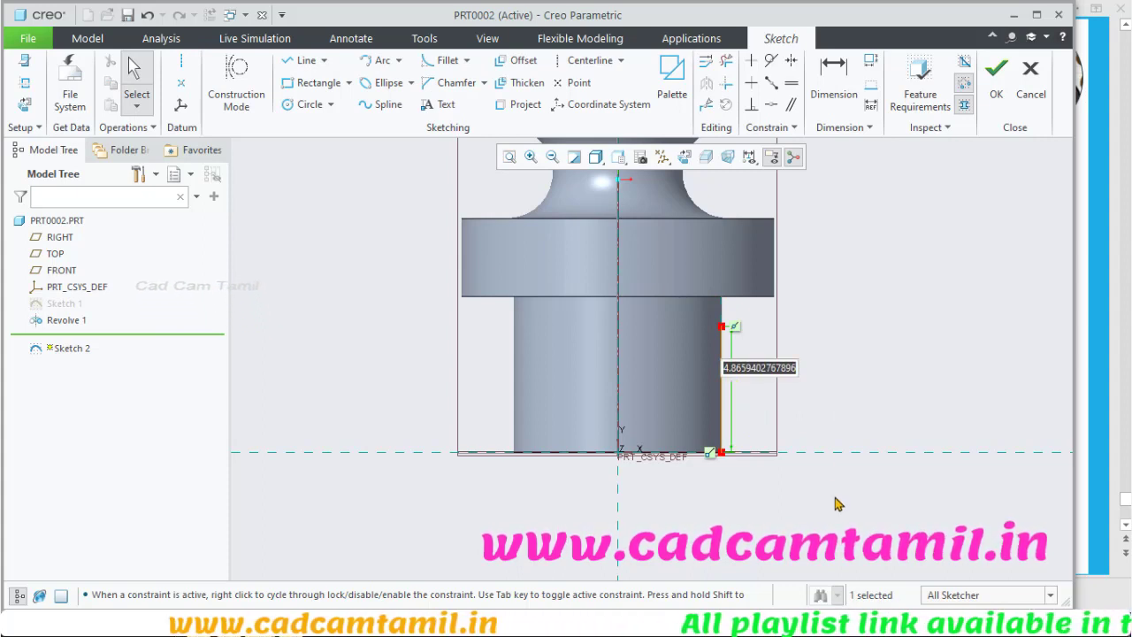
pyautogui.doubleClick(734, 370)
pyautogui.write('5')
pyautogui.press('Return')
pyautogui.click(896, 437)
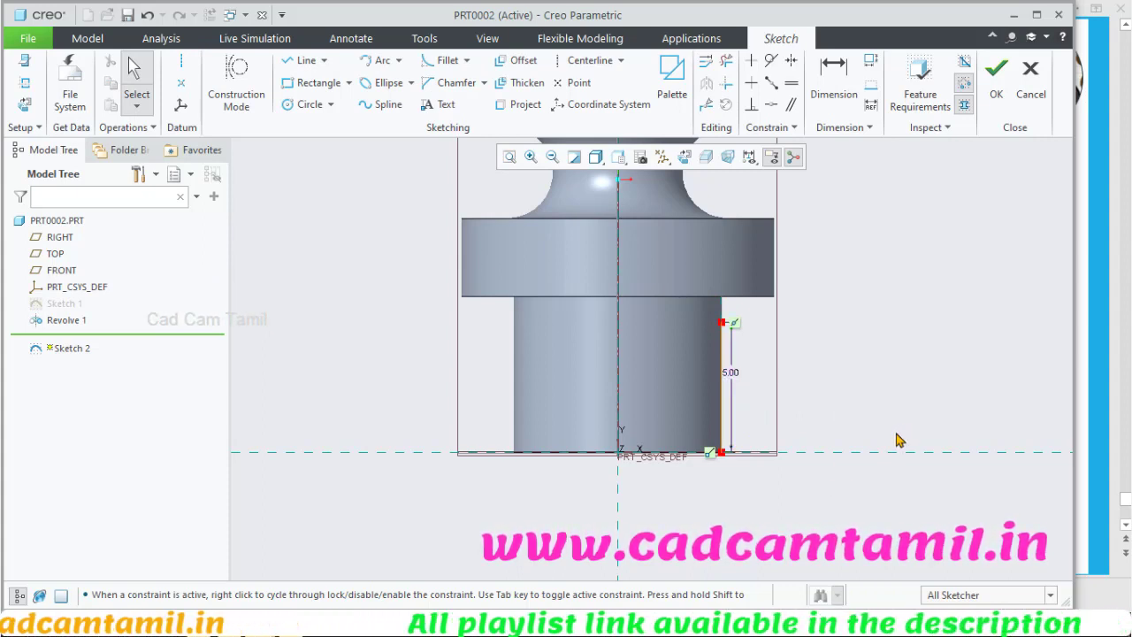
# Step: Add a vertical centerline on the axis and finish Sketch 2
pyautogui.click(181, 60)
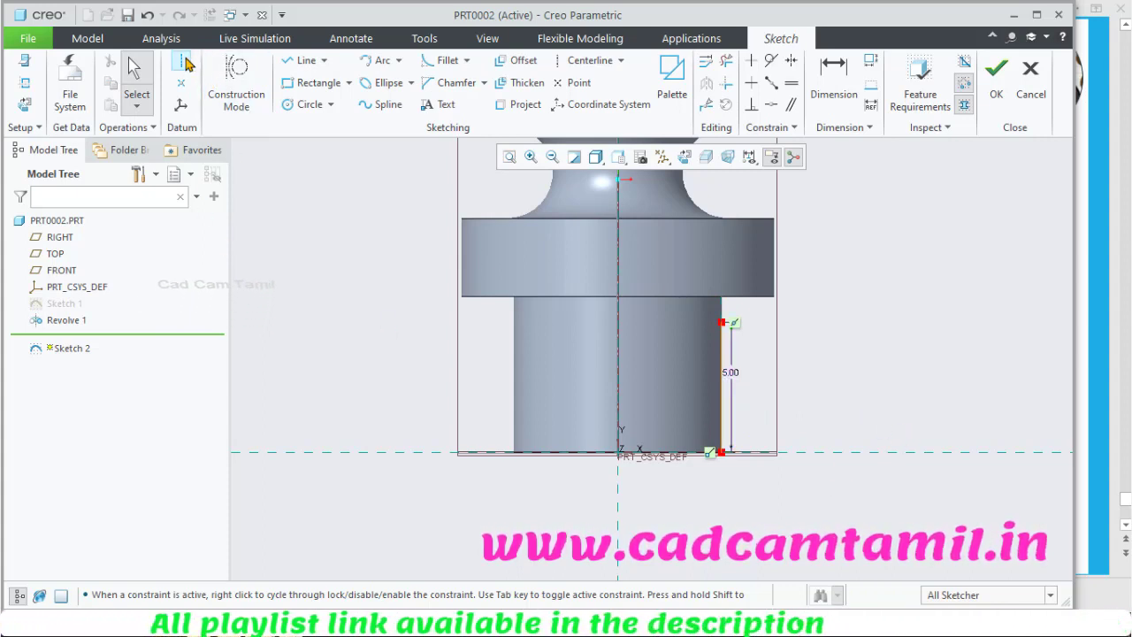
pyautogui.click(622, 331)
pyautogui.click(619, 404)
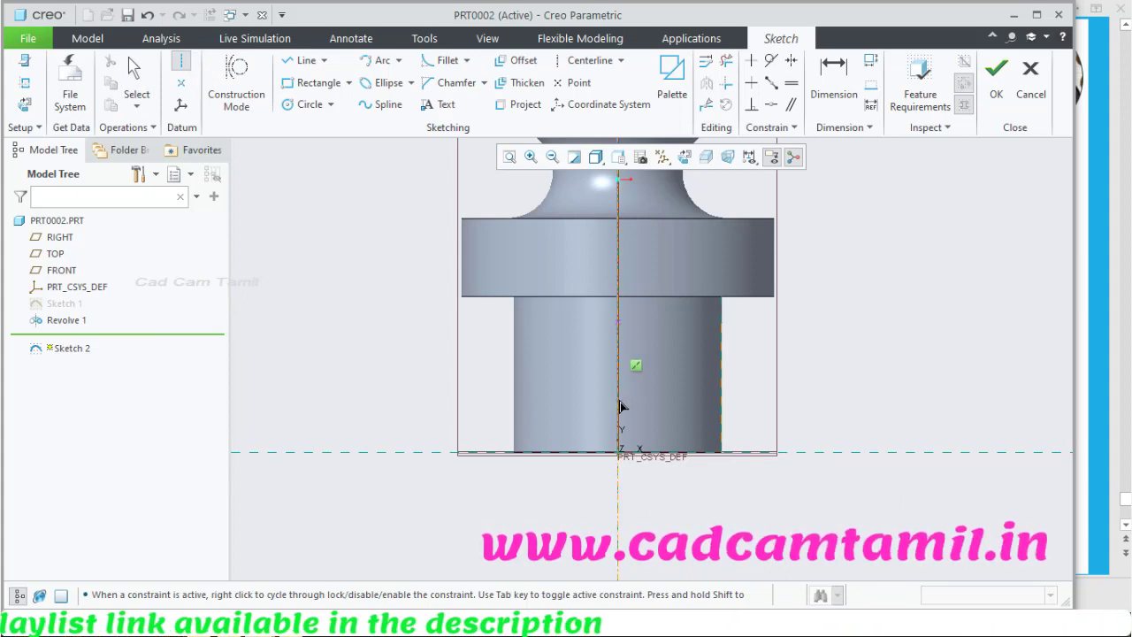
pyautogui.middleClick(861, 354)
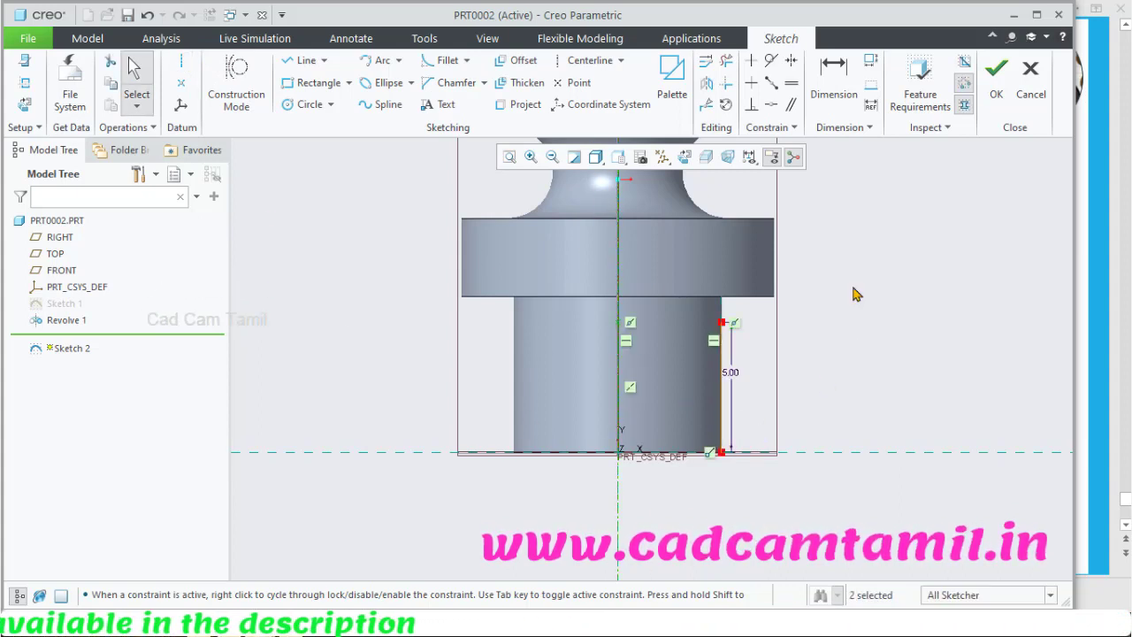
pyautogui.click(994, 89)
# Step: Start a helical sweep on Sketch 2 with 0.50 pitch, starting at the line's bottom end
pyautogui.scroll(-3, 466, 462)
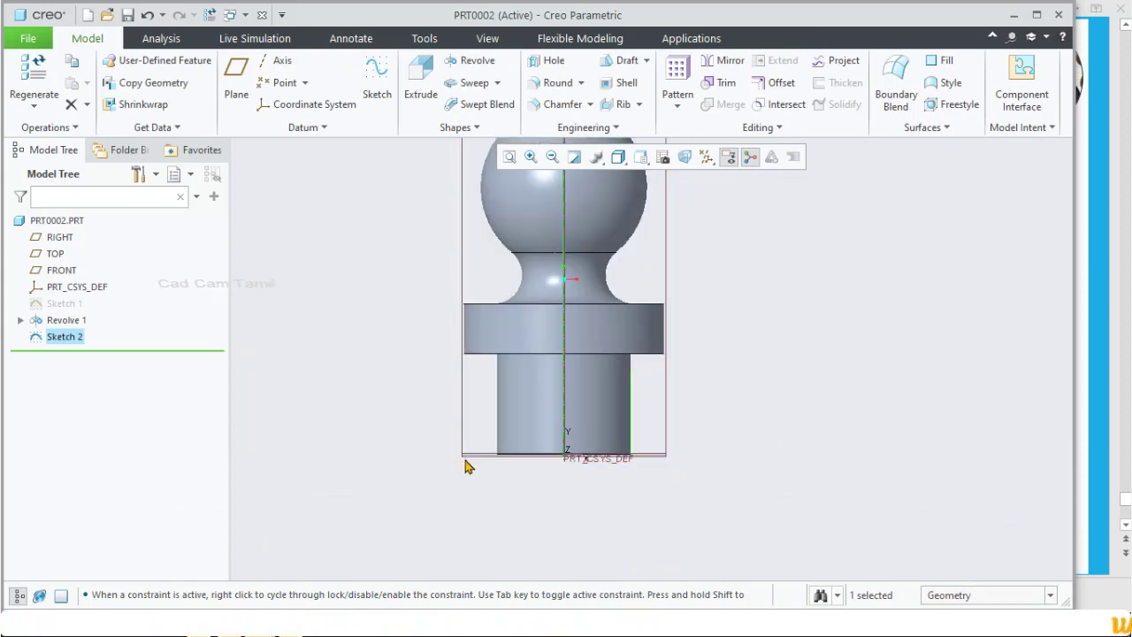
pyautogui.moveTo(467, 463)
pyautogui.mouseDown(button='middle')
pyautogui.moveTo(409, 444)
pyautogui.moveTo(616, 480)
pyautogui.mouseUp(button='middle')
pyautogui.scroll(3, 575, 425)
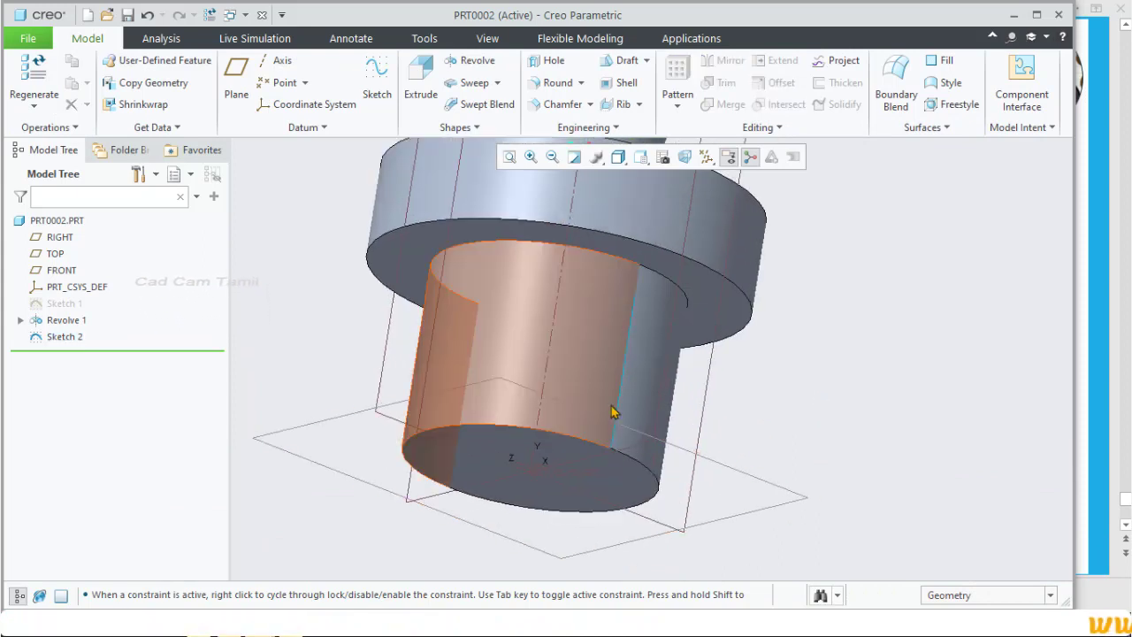
pyautogui.click(501, 82)
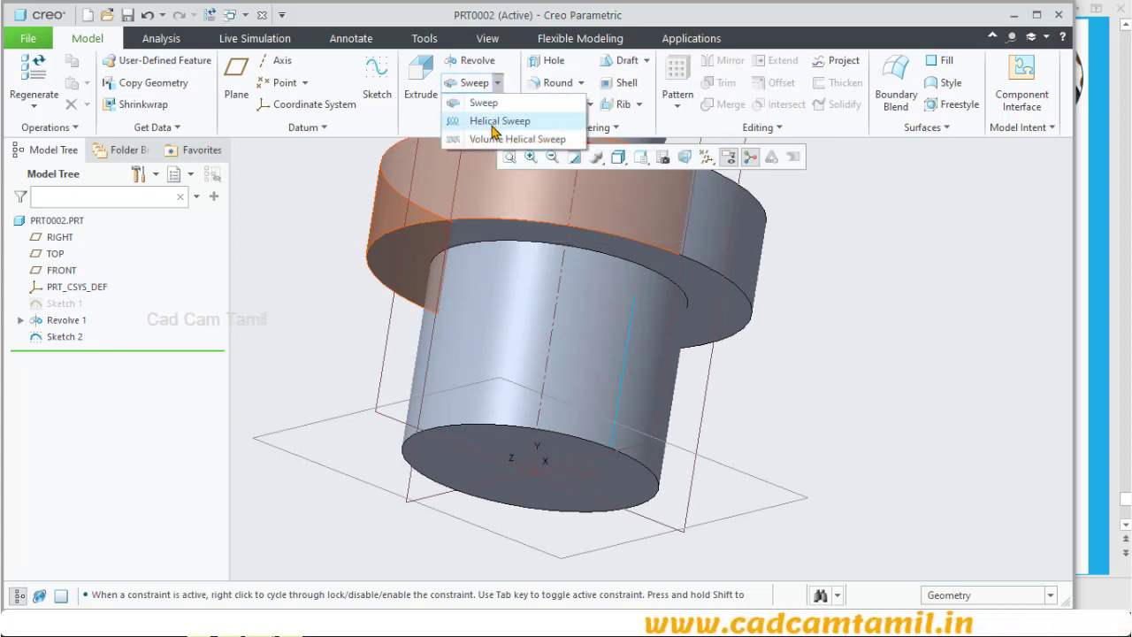
pyautogui.click(495, 121)
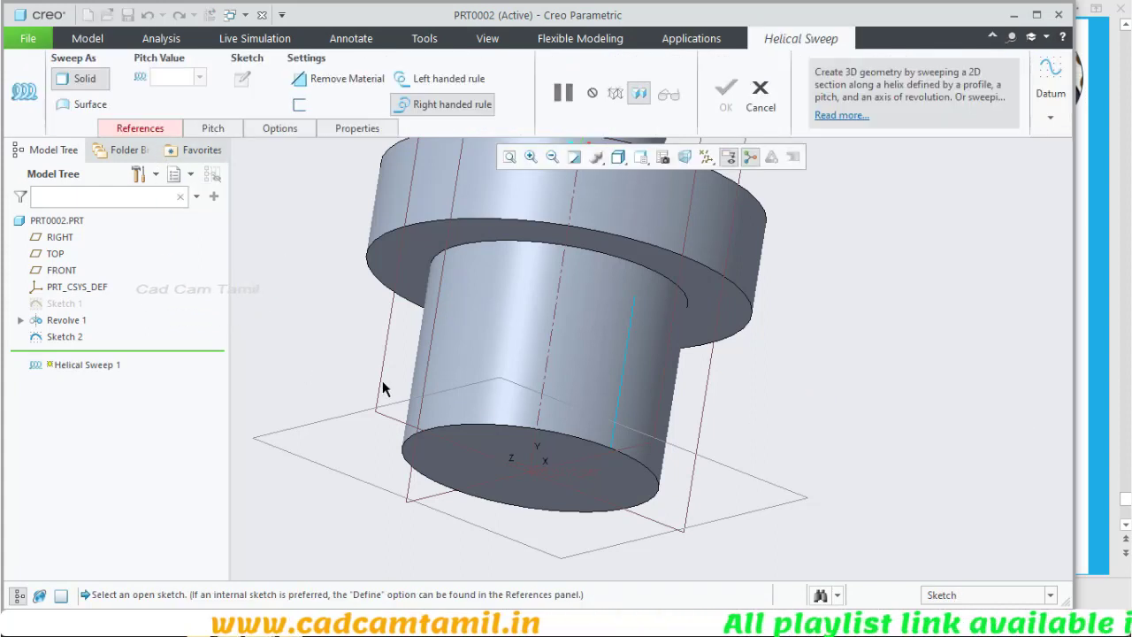
pyautogui.click(617, 413)
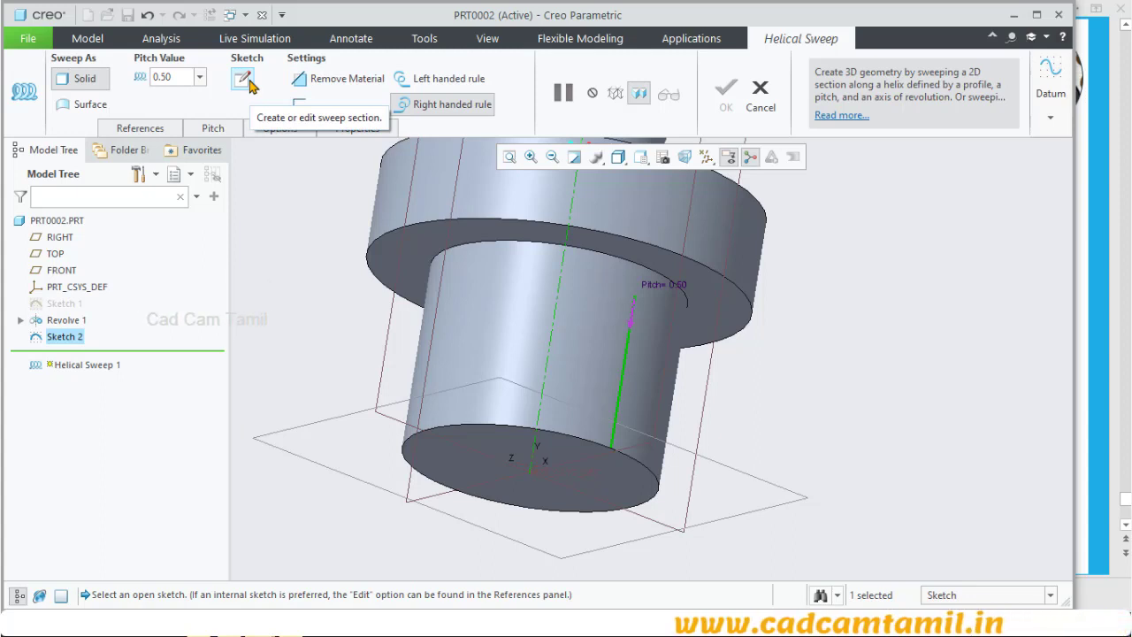
pyautogui.click(633, 314)
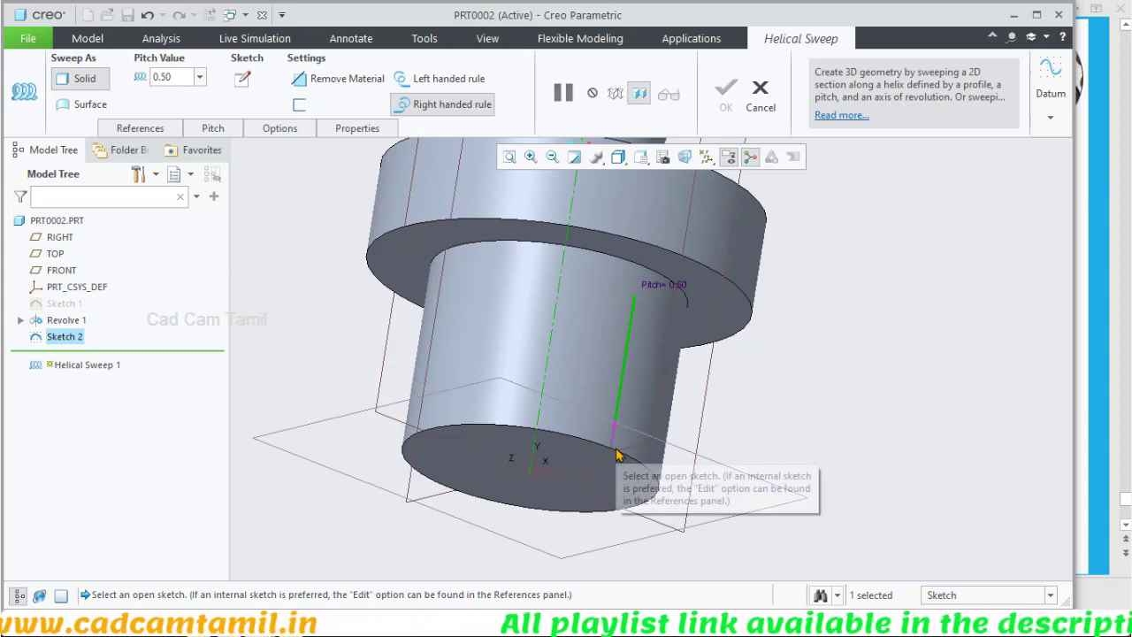
pyautogui.click(245, 81)
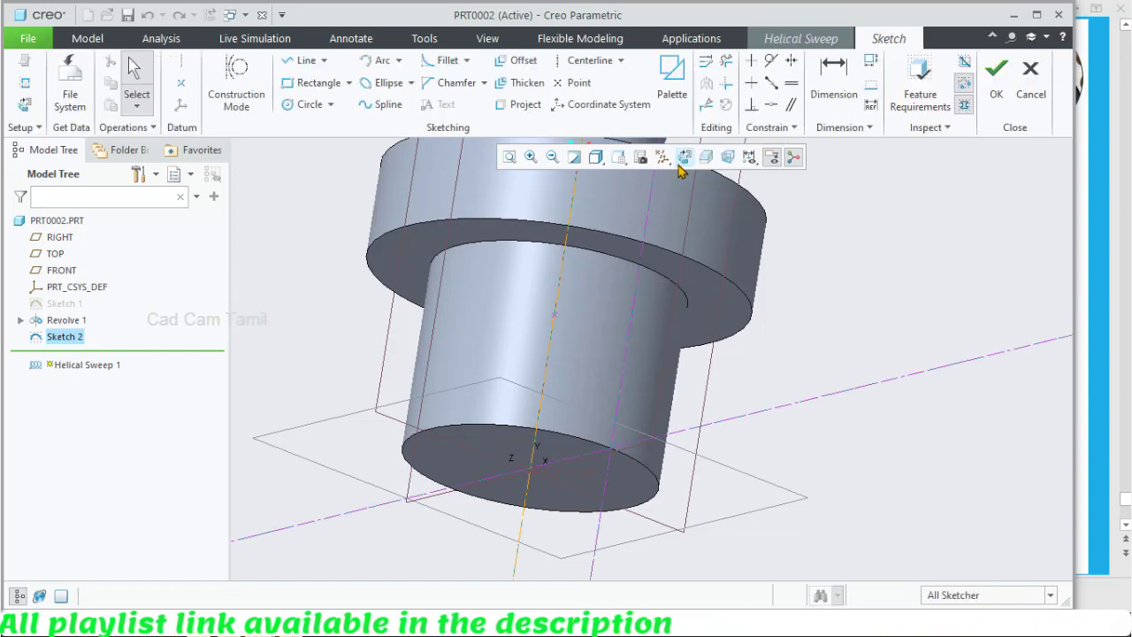
# Step: Draw a closed triangle thread profile at the helix start, viewed straight on
pyautogui.click(684, 157)
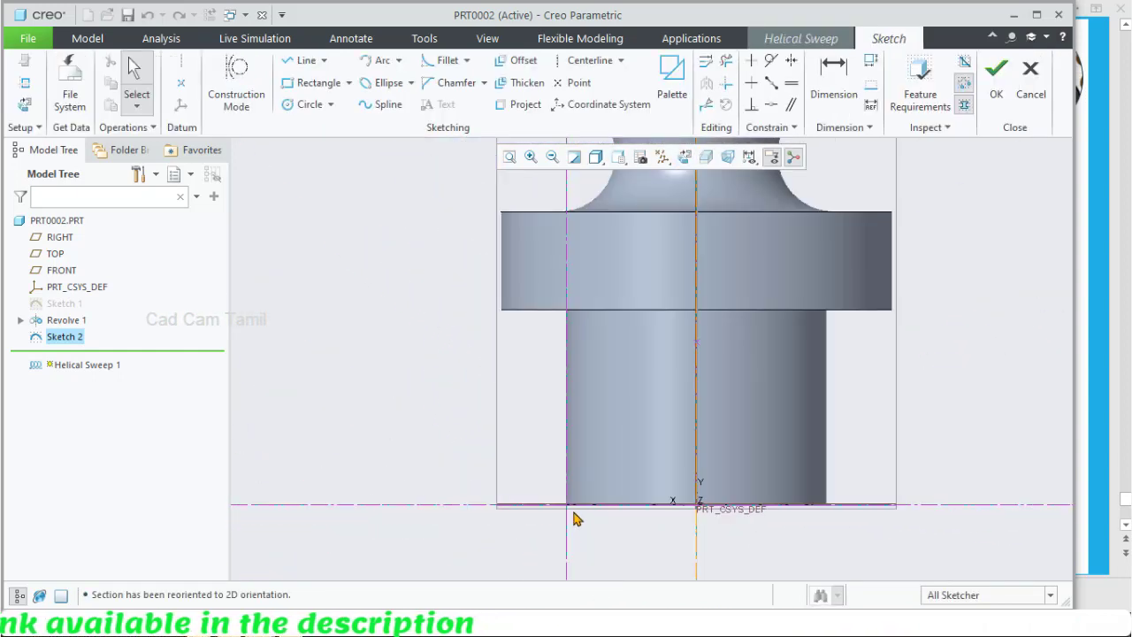
pyautogui.scroll(1, 580, 526)
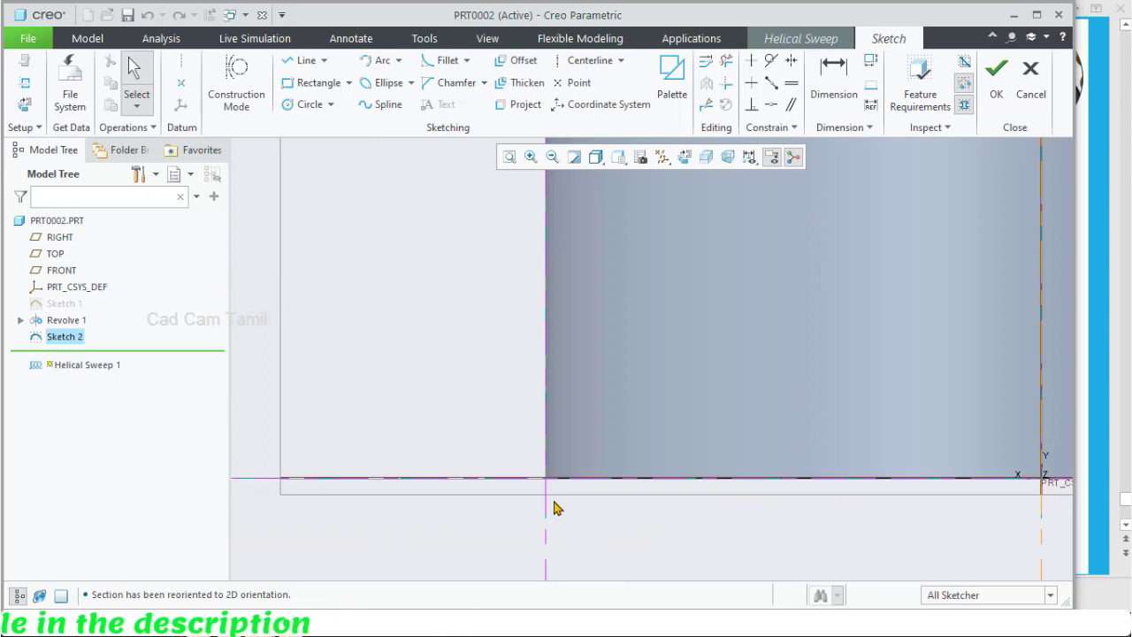
pyautogui.scroll(-3, 421, 267)
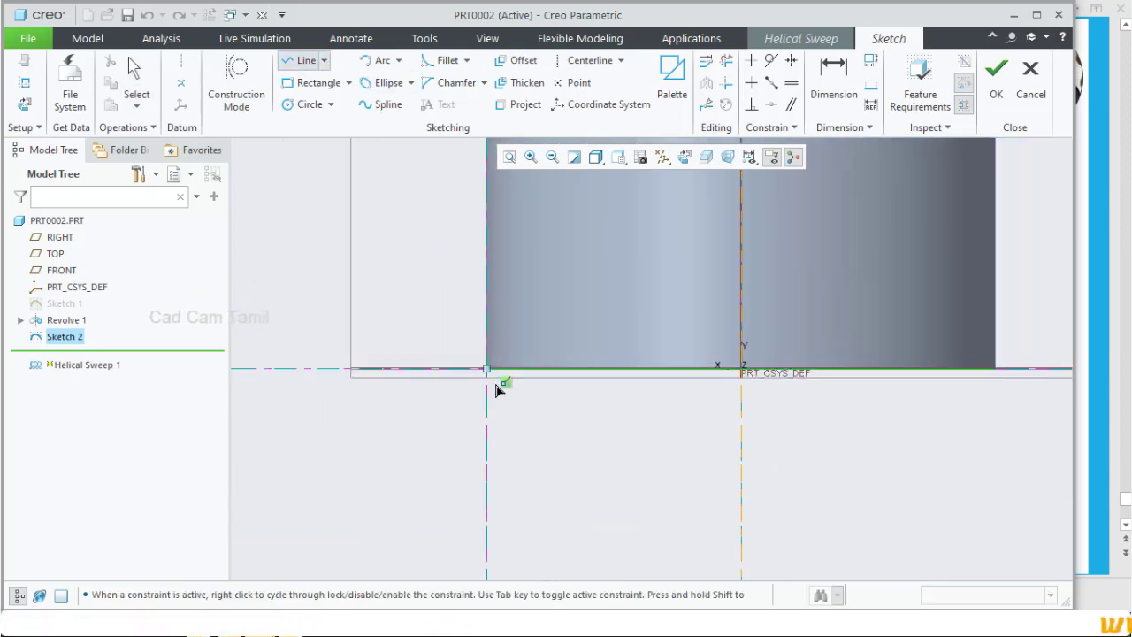
pyautogui.scroll(2, 501, 380)
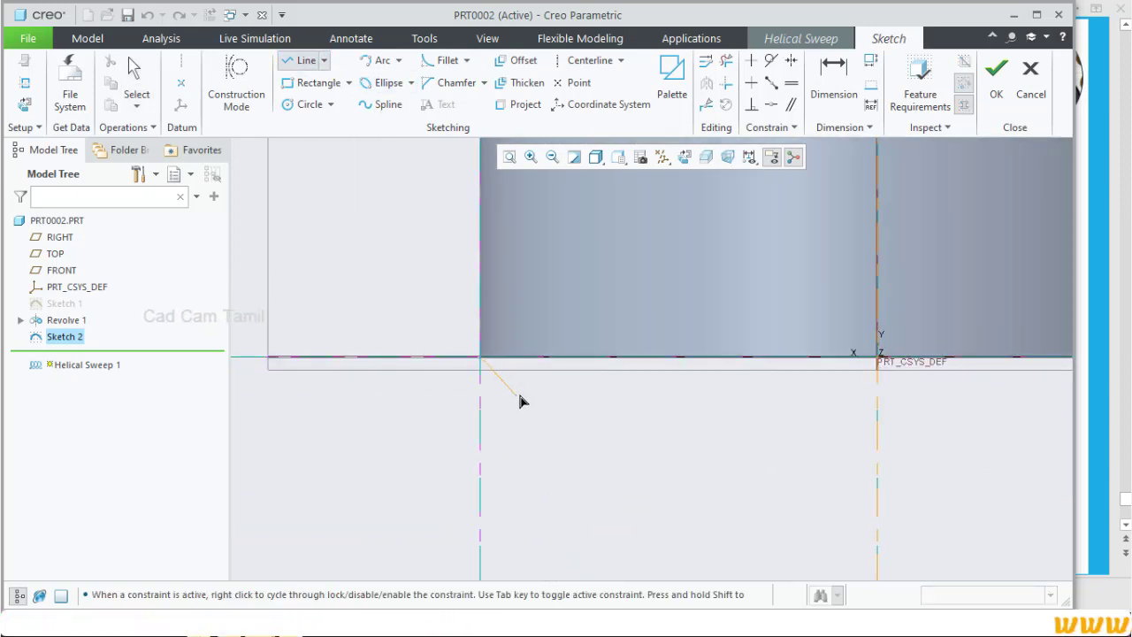
pyautogui.click(523, 390)
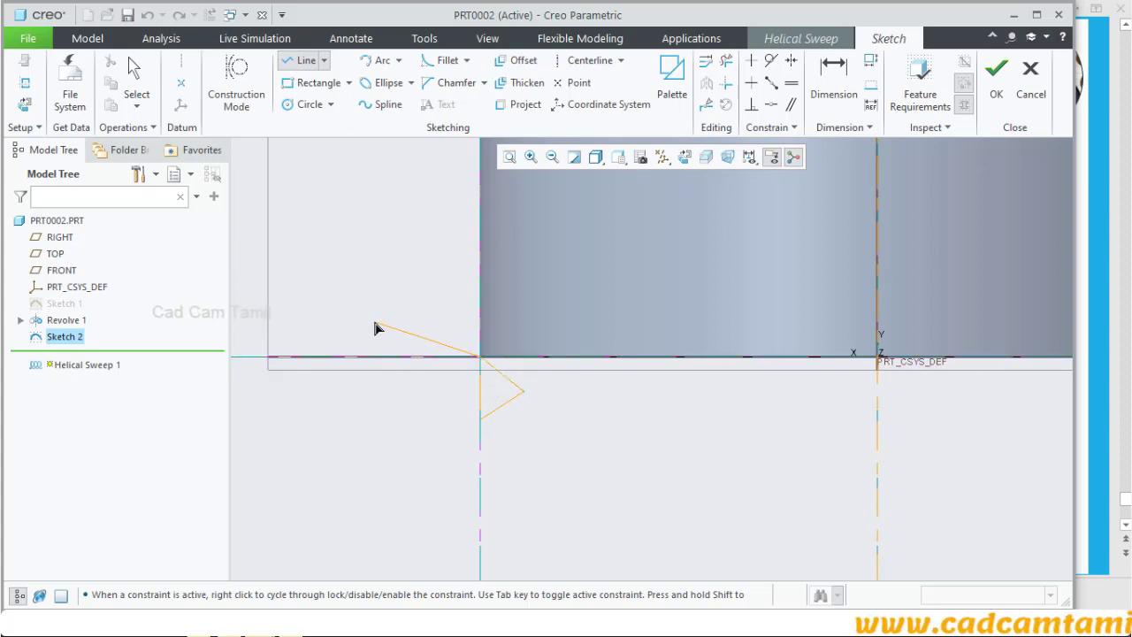
pyautogui.middleClick(411, 464)
pyautogui.scroll(-3, 551, 403)
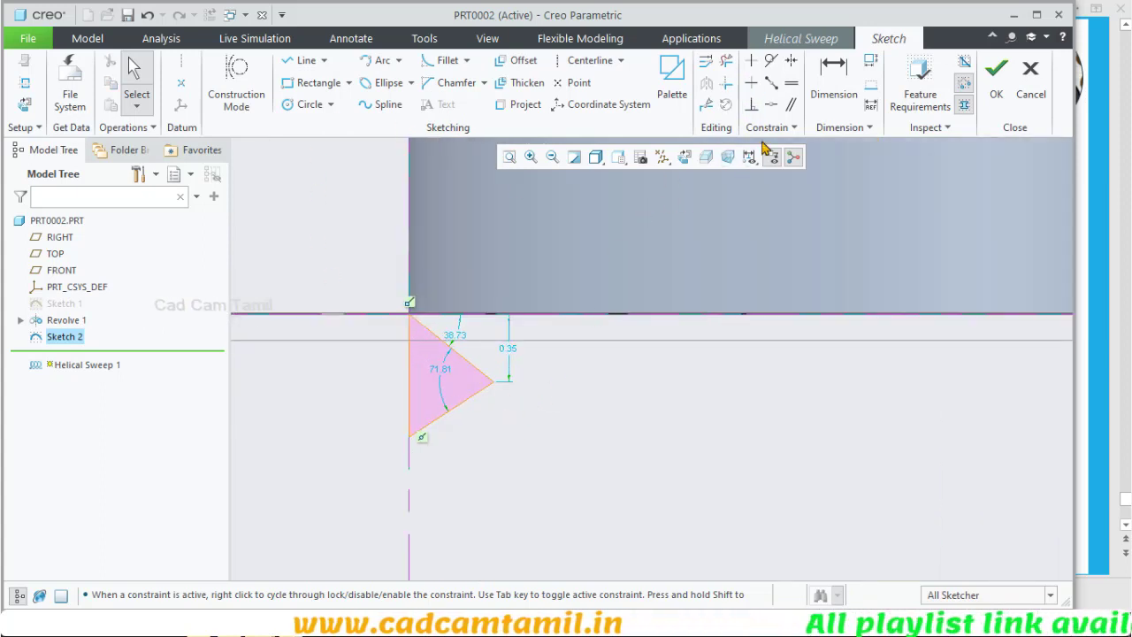
# Step: Make all three triangle sides equal, set its height to 1.00, and finish the section
pyautogui.click(790, 82)
pyautogui.click(475, 395)
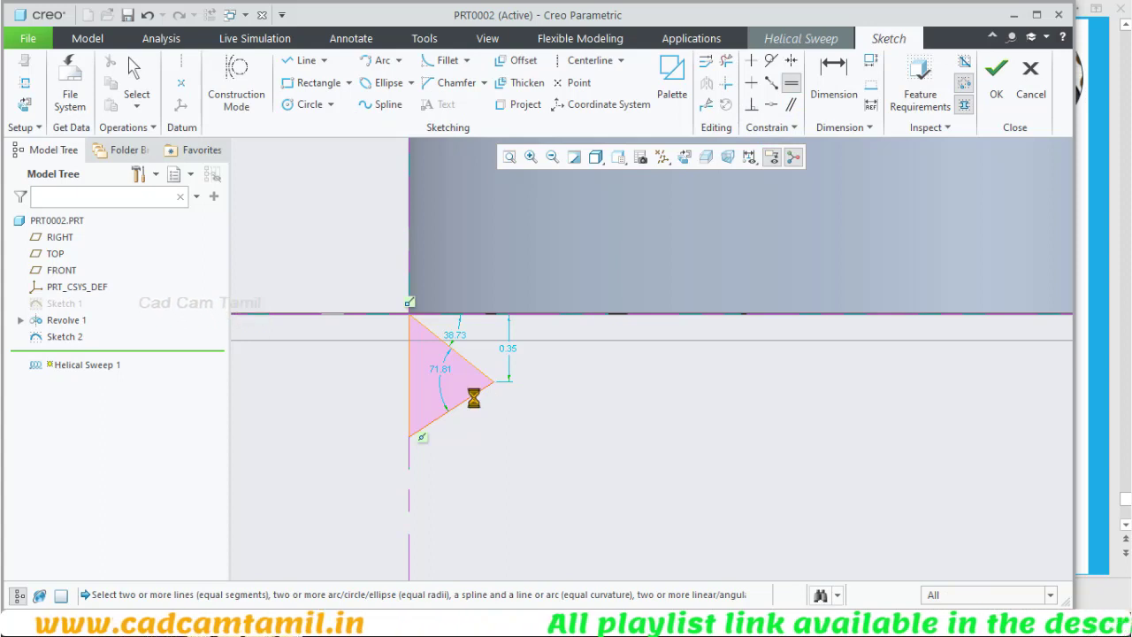
pyautogui.click(442, 341)
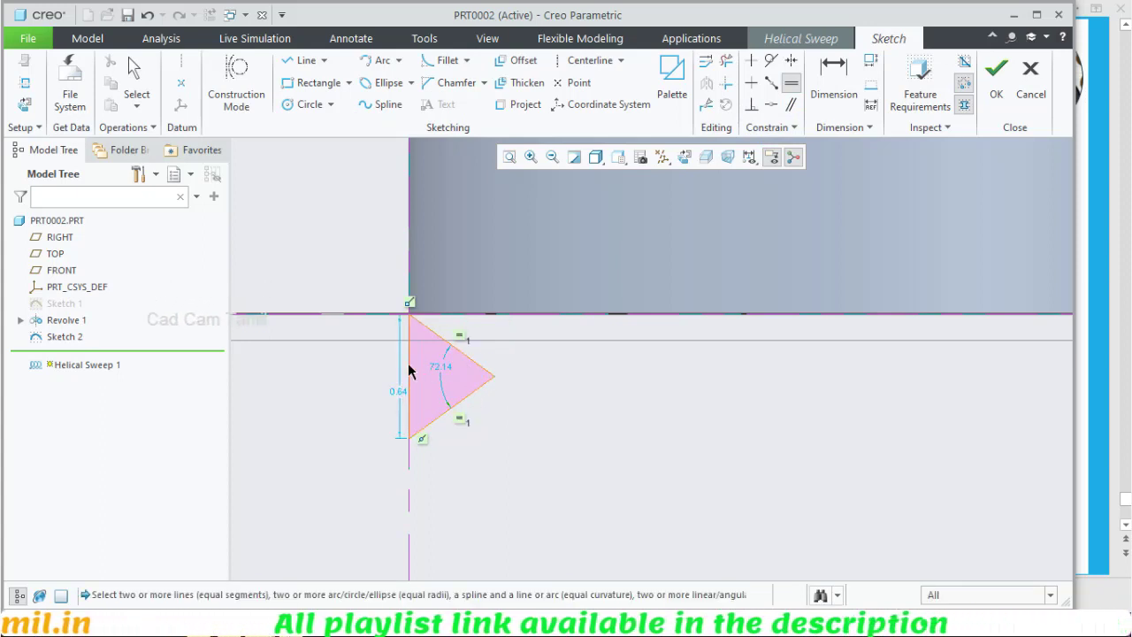
pyautogui.click(409, 371)
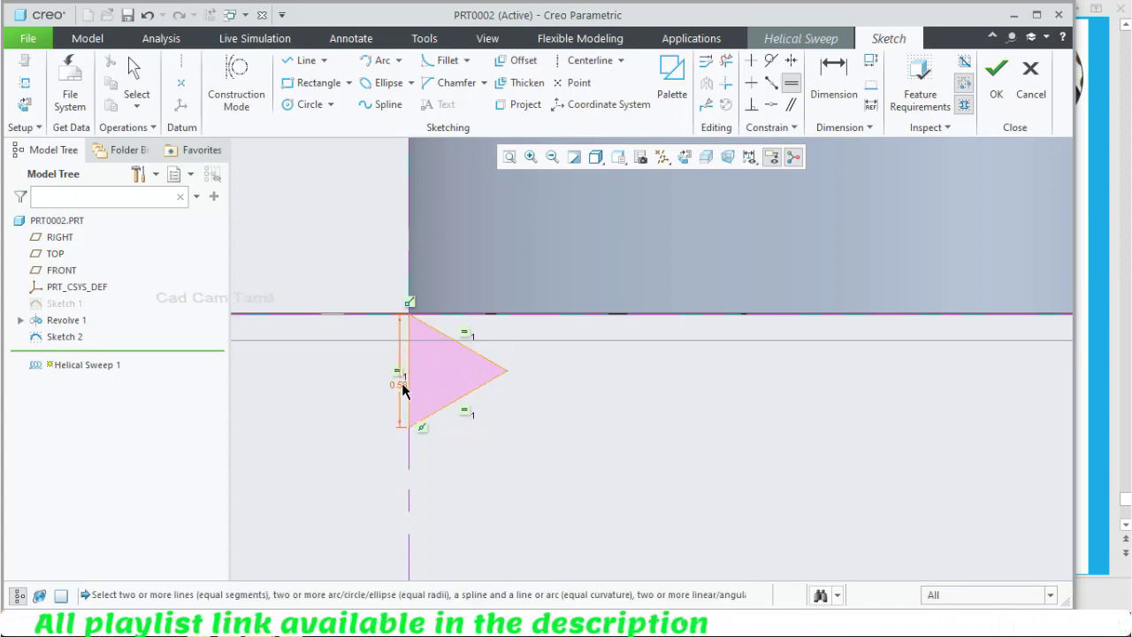
pyautogui.middleClick(605, 448)
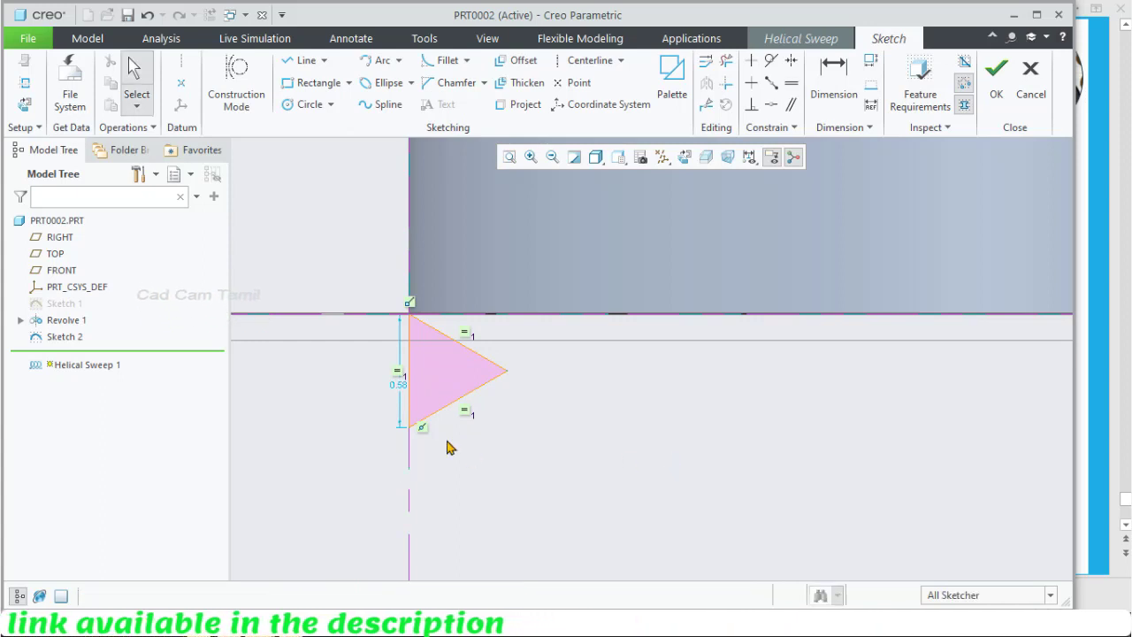
pyautogui.write('1')
pyautogui.press('Return')
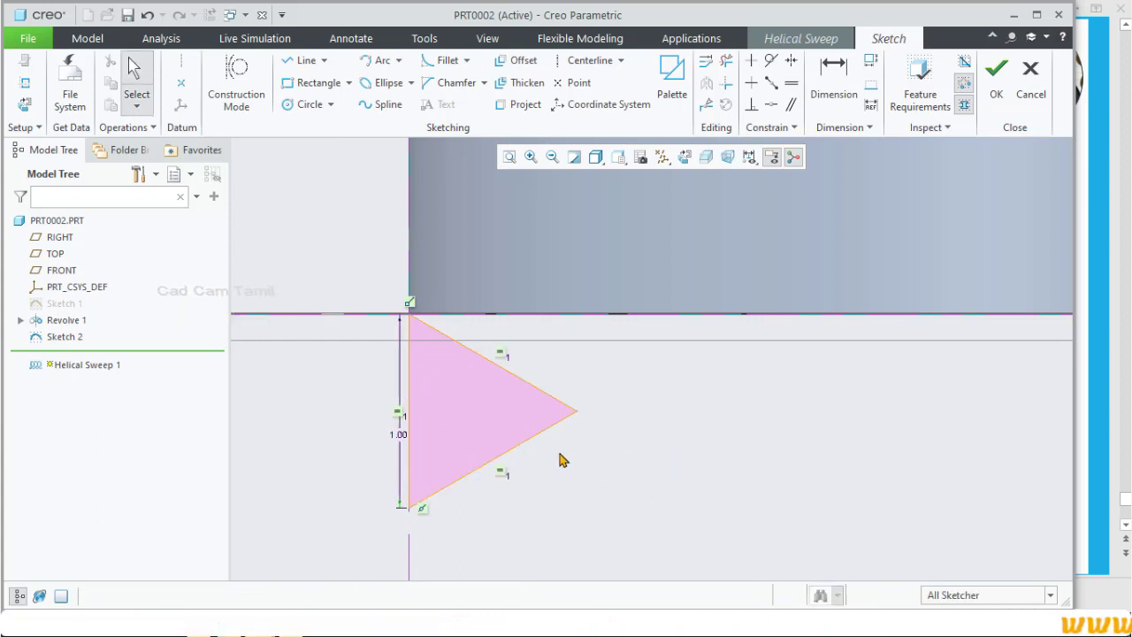
pyautogui.scroll(4, 423, 456)
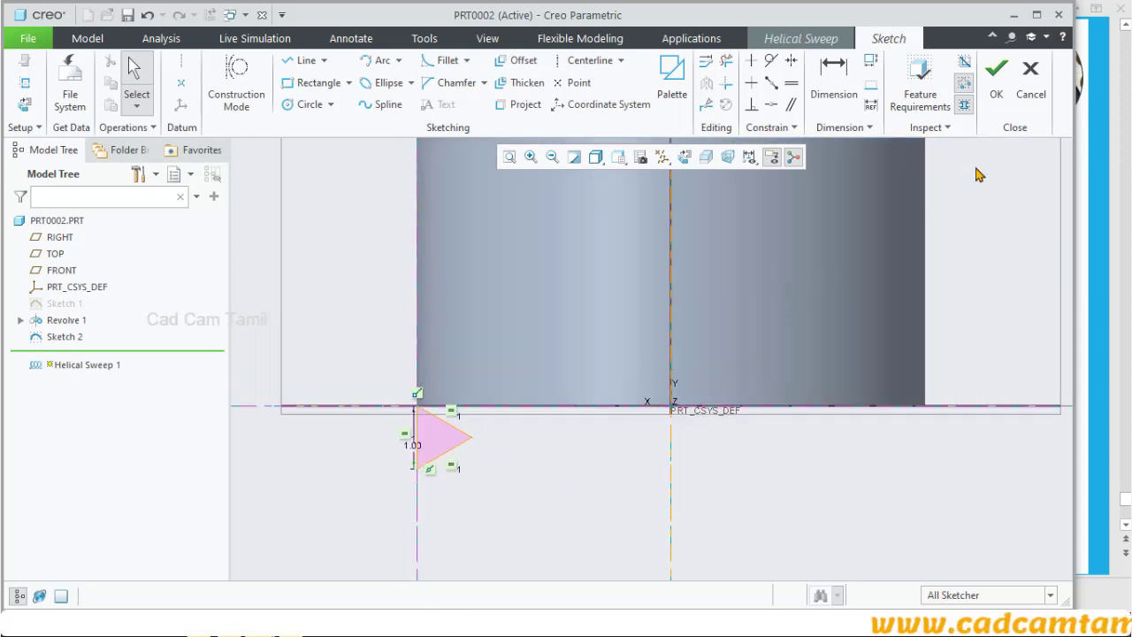
pyautogui.click(994, 84)
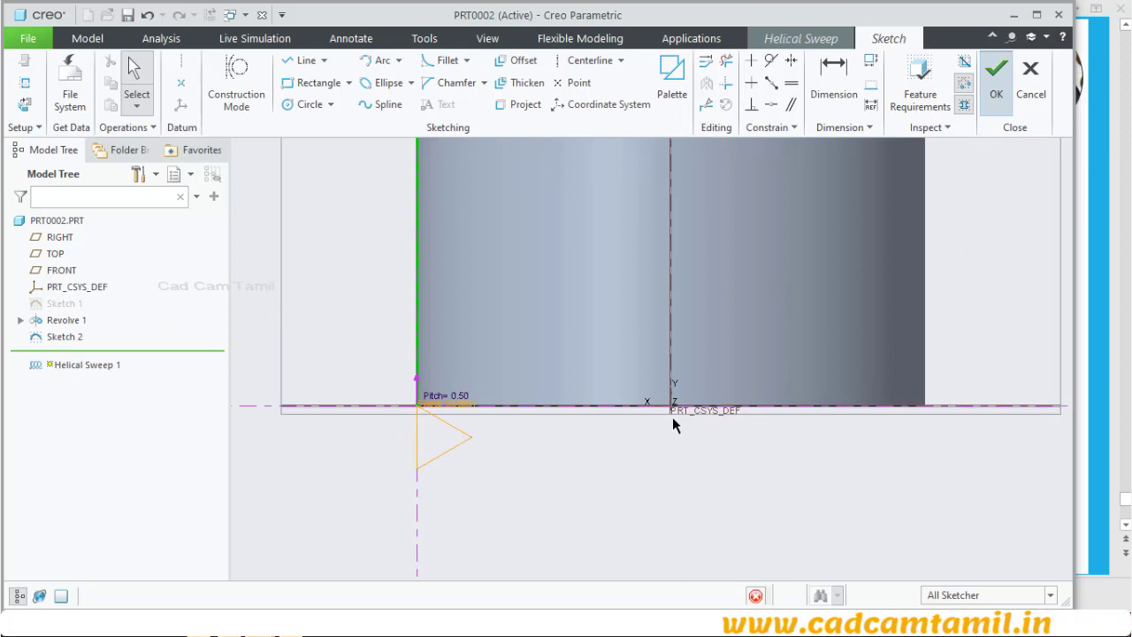
# Step: Switch the helical sweep to Remove Material, set pitch 1.00, and complete the thread cut
pyautogui.click(326, 80)
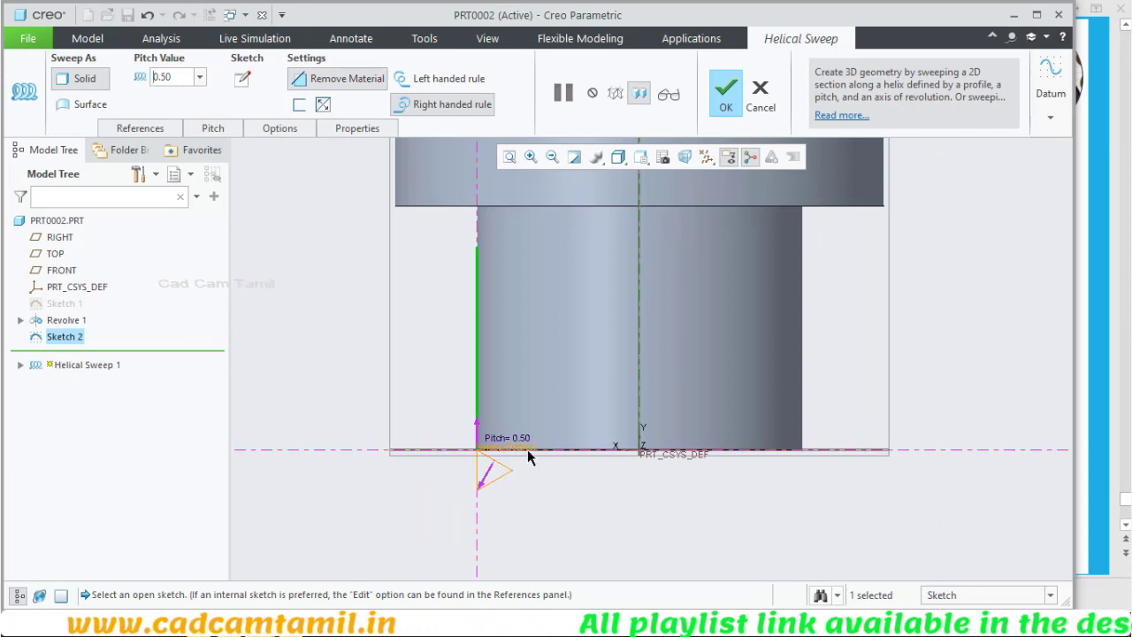
pyautogui.scroll(1, 491, 485)
pyautogui.scroll(1, 491, 485)
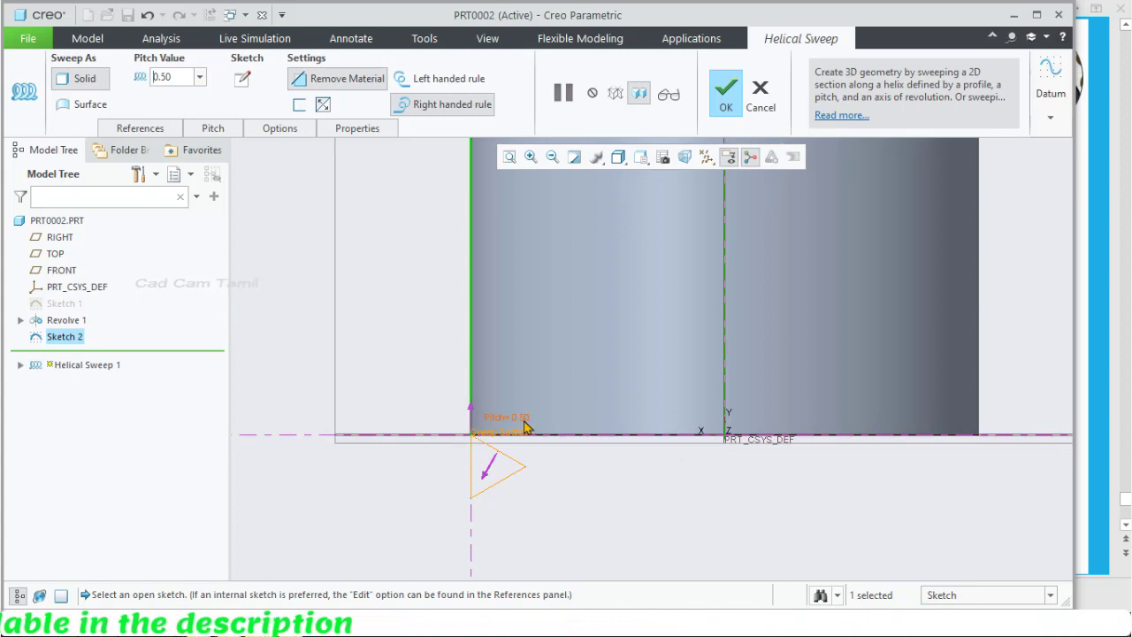
pyautogui.press('Return')
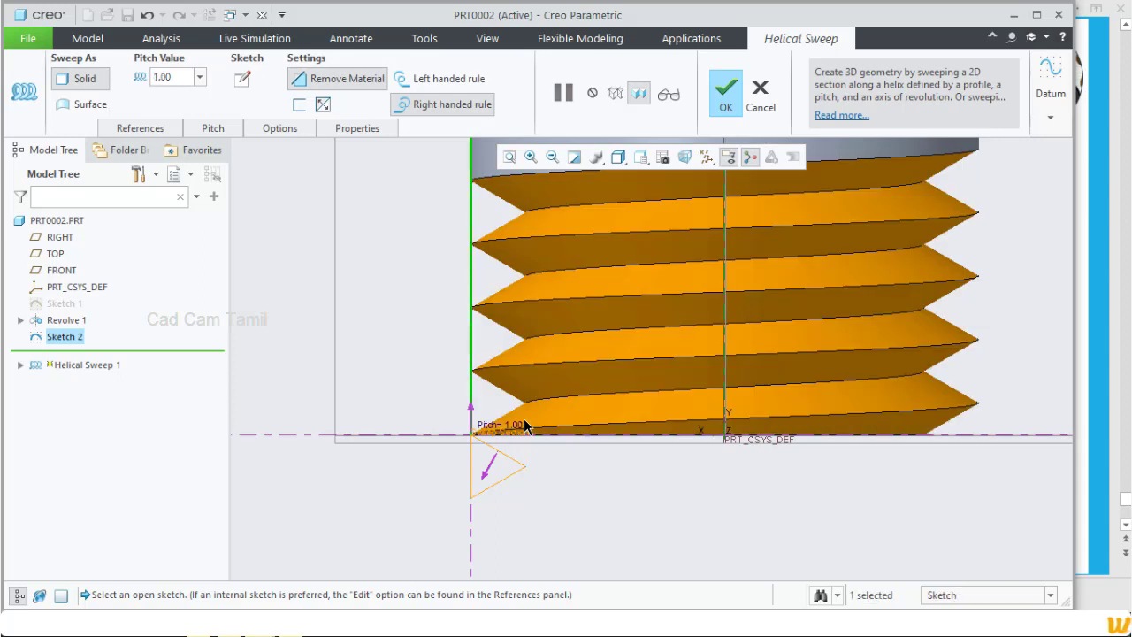
pyautogui.scroll(-3, 475, 496)
pyautogui.scroll(1, 372, 353)
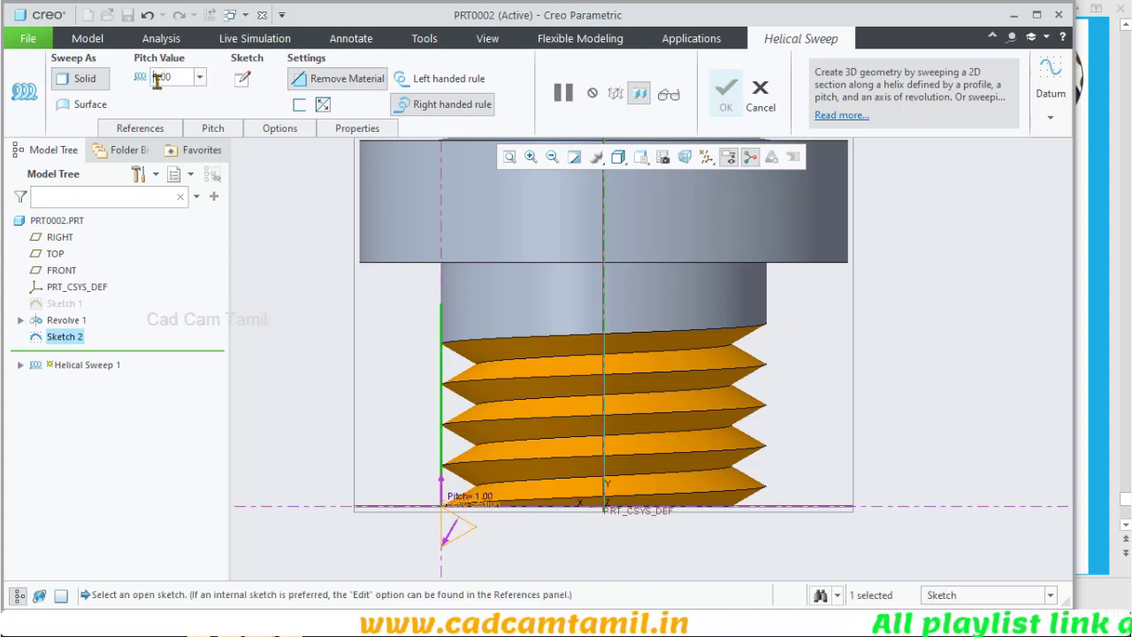
pyautogui.rightClick(830, 363)
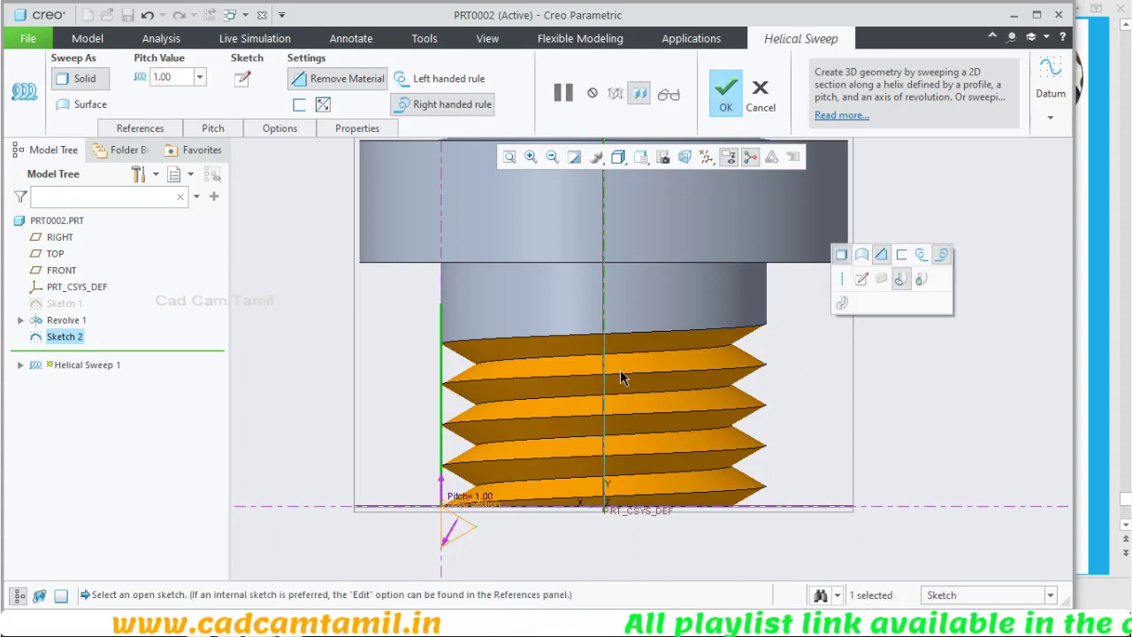
pyautogui.click(725, 95)
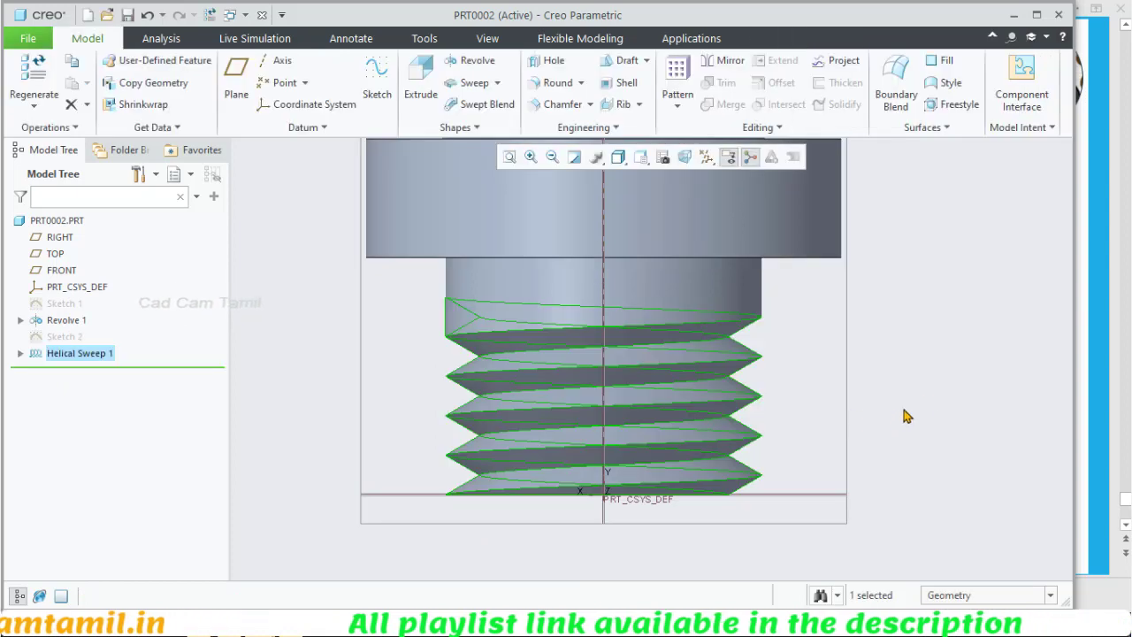
# Step: Orbit and zoom to check the finished thread, then start Sketch 3 on the triangular thread-end face
pyautogui.moveTo(808, 392); pyautogui.dragTo(575, 522, button='middle')
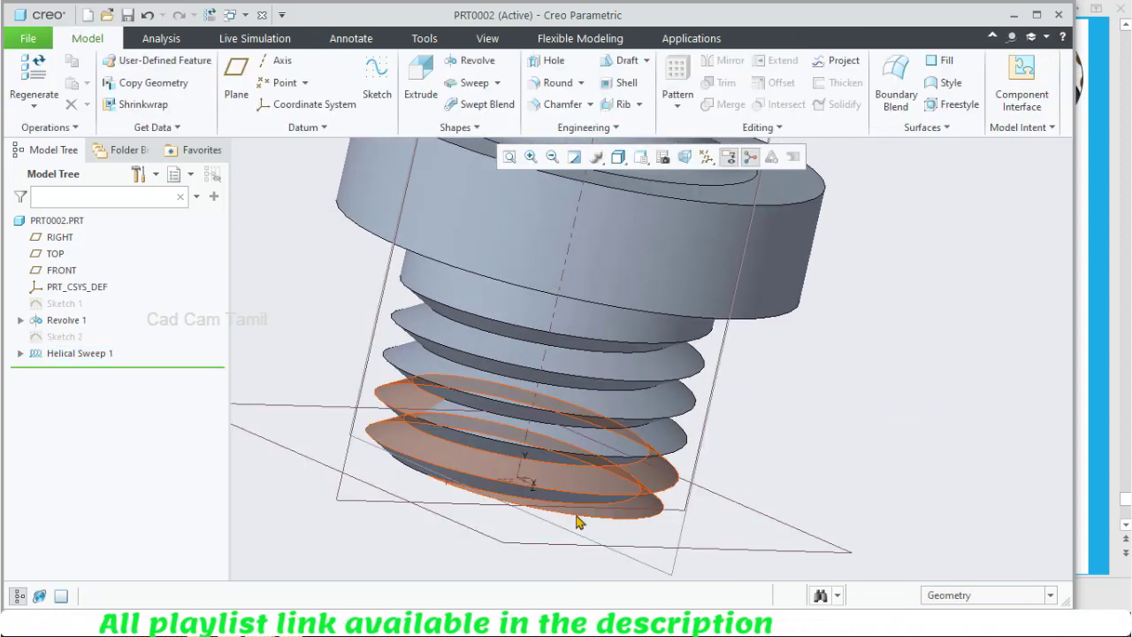
pyautogui.scroll(-5, 505, 548)
pyautogui.scroll(8, 497, 417)
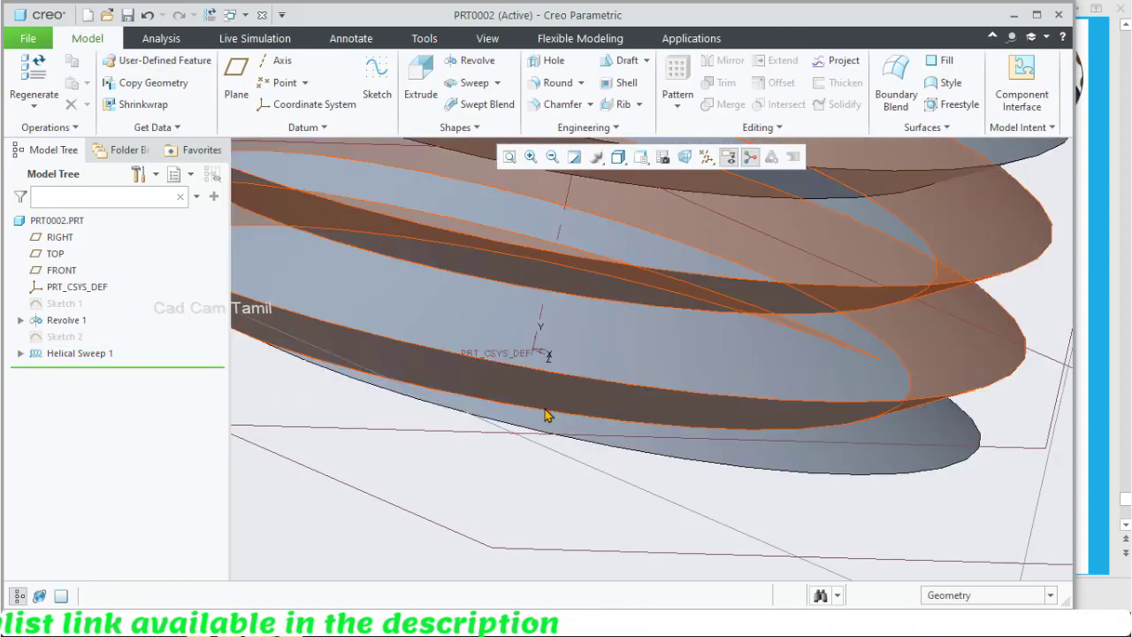
pyautogui.moveTo(521, 407)
pyautogui.mouseDown(button='middle')
pyautogui.moveTo(527, 493)
pyautogui.moveTo(513, 424)
pyautogui.mouseUp(button='middle')
pyautogui.scroll(-5, 495, 433)
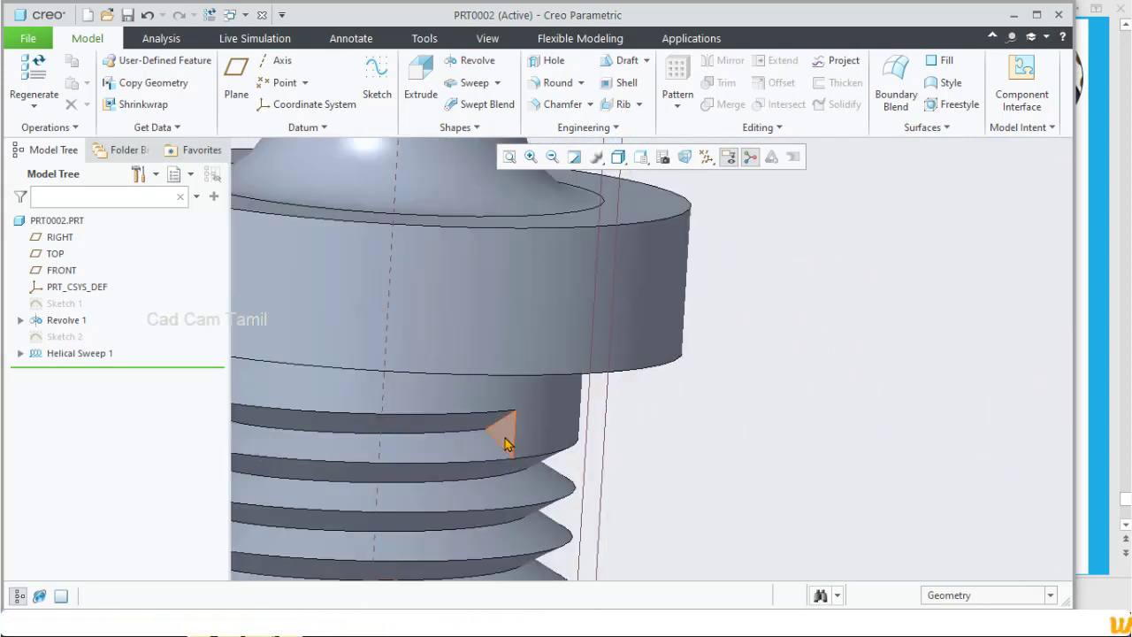
pyautogui.scroll(-3, 524, 446)
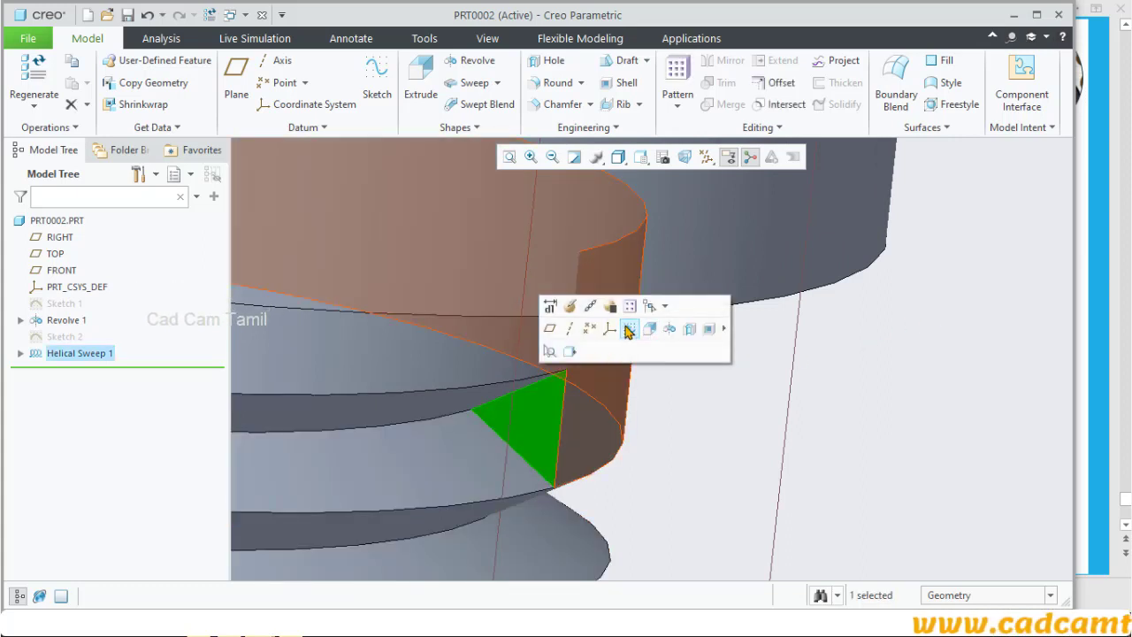
pyautogui.click(627, 329)
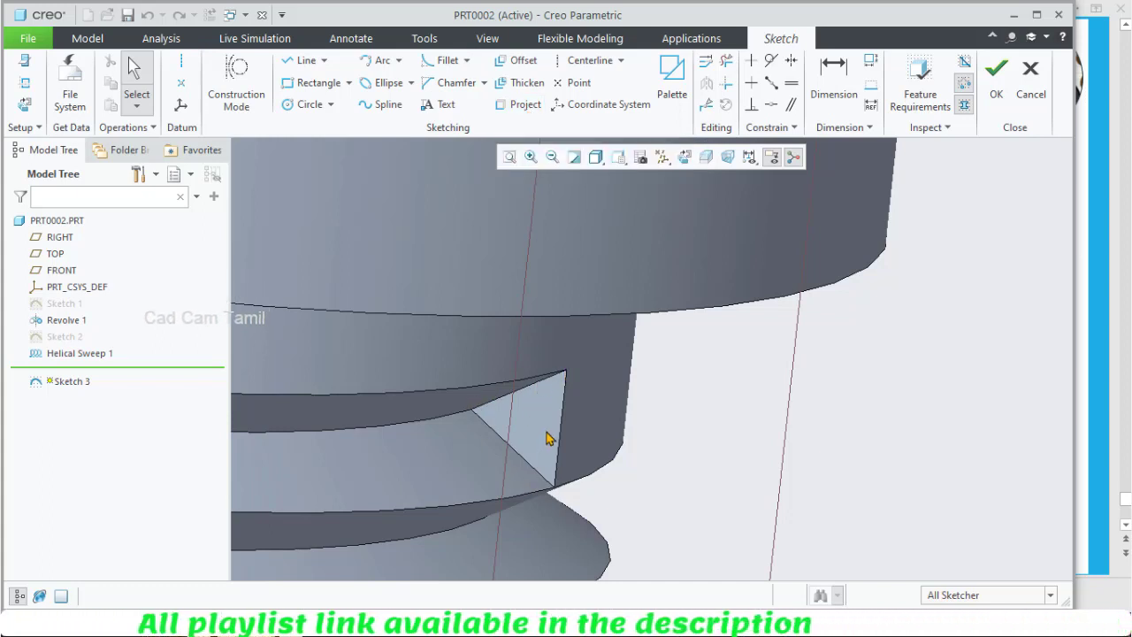
# Step: Project the triangular face's edges into Sketch 3 as a closed triangle and finish the sketch
pyautogui.click(525, 103)
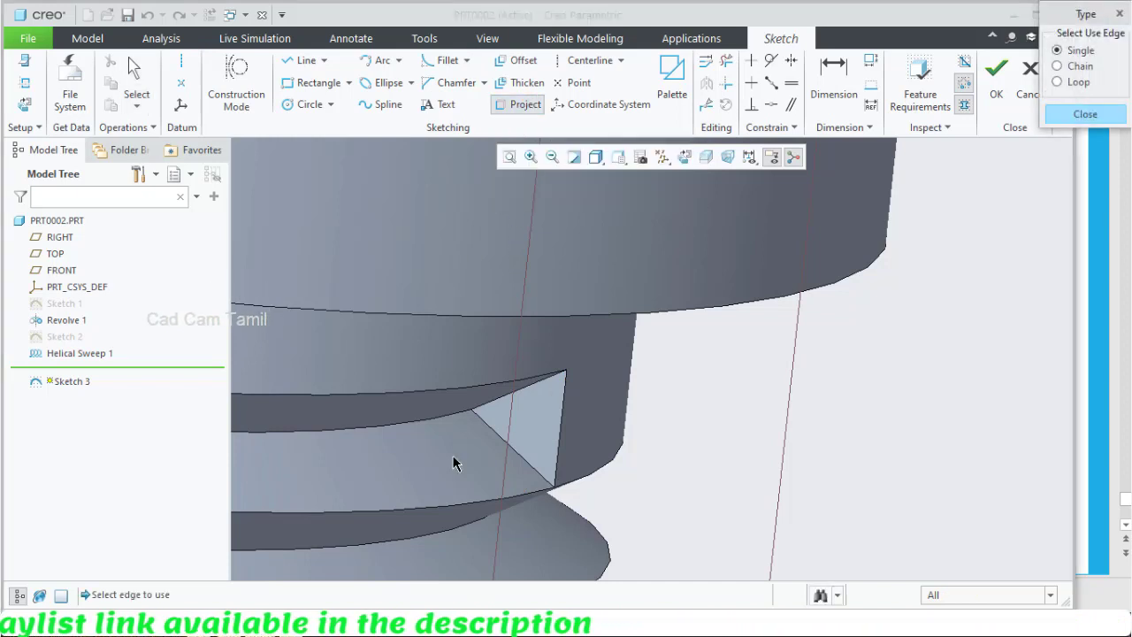
pyautogui.click(563, 450)
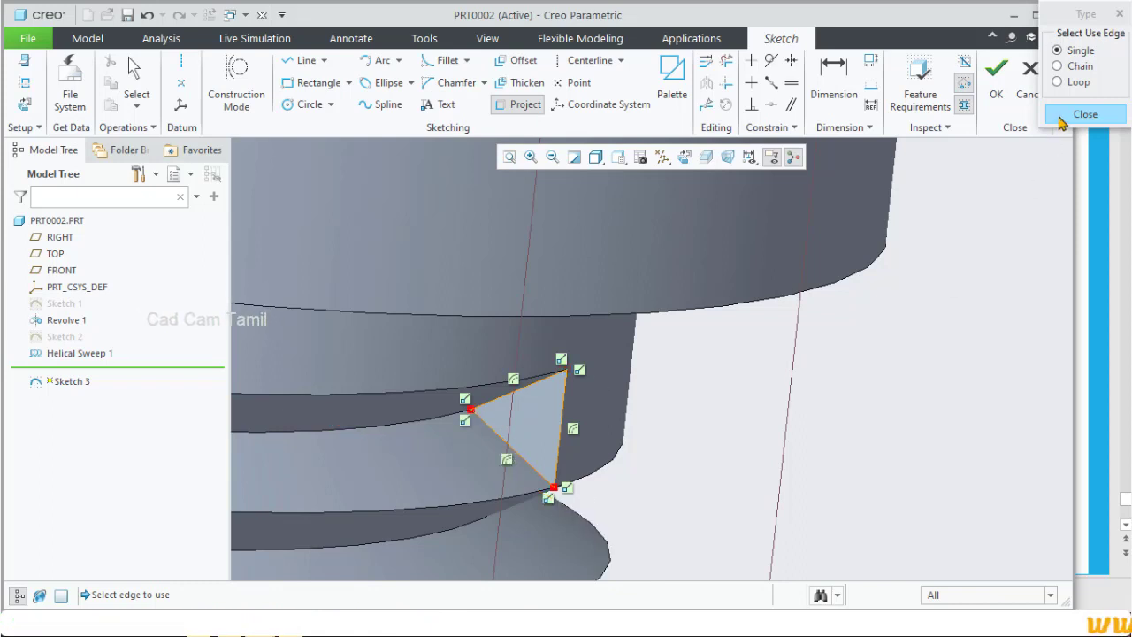
pyautogui.click(1085, 114)
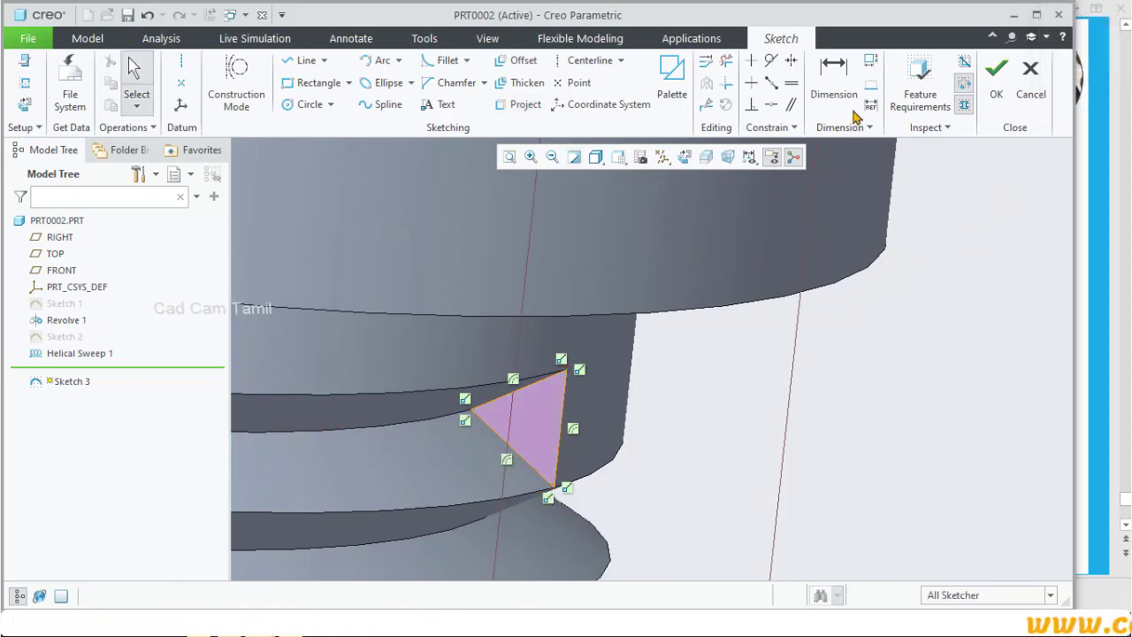
pyautogui.click(981, 89)
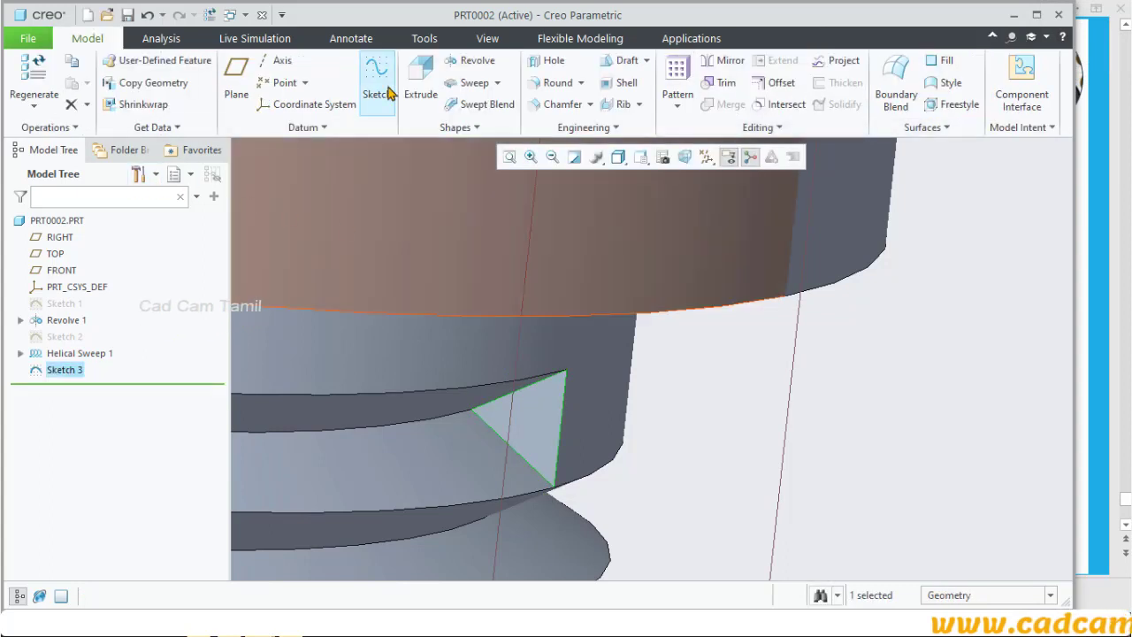
# Step: Extrude the triangle to the opposite side at 3.50 depth as a material-removing cut
pyautogui.click(421, 78)
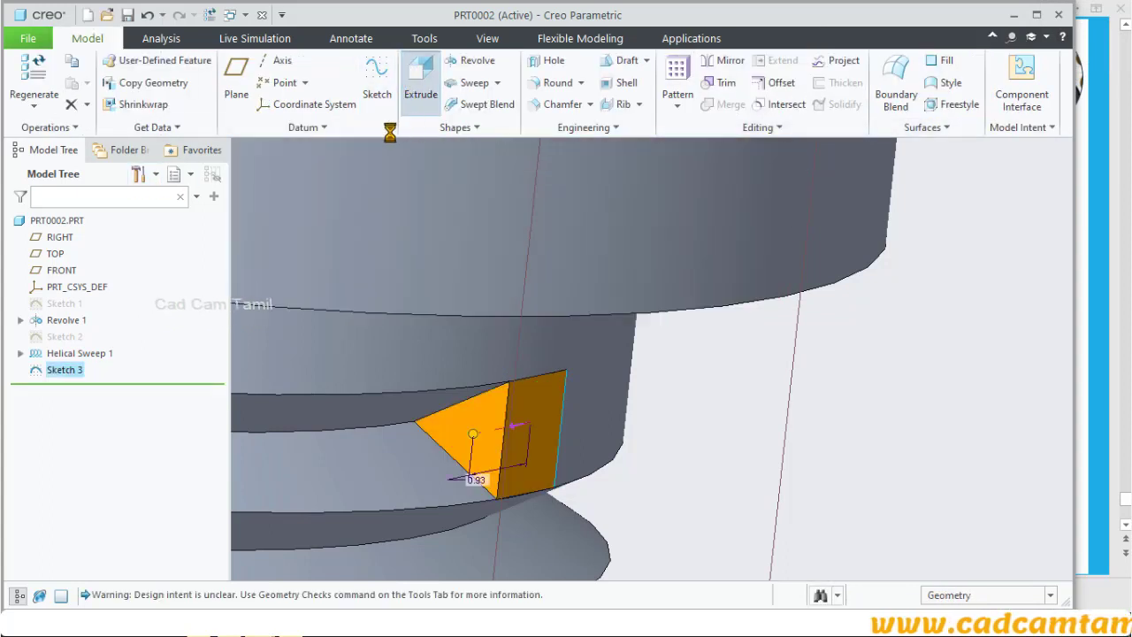
pyautogui.click(517, 429)
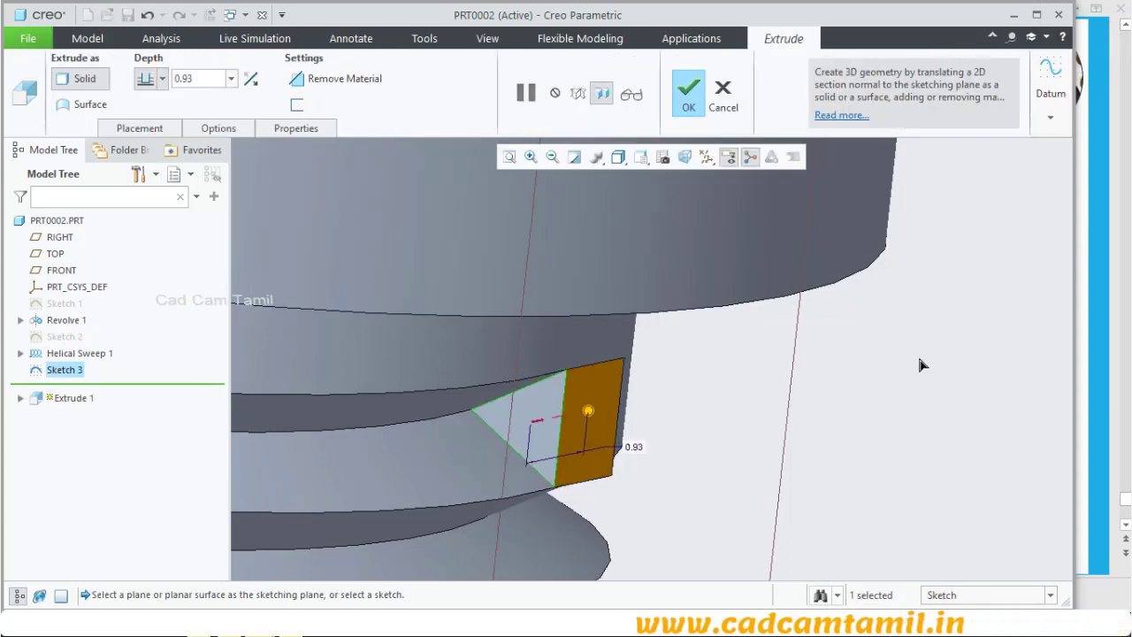
pyautogui.moveTo(588, 412); pyautogui.dragTo(748, 376)
pyautogui.click(308, 78)
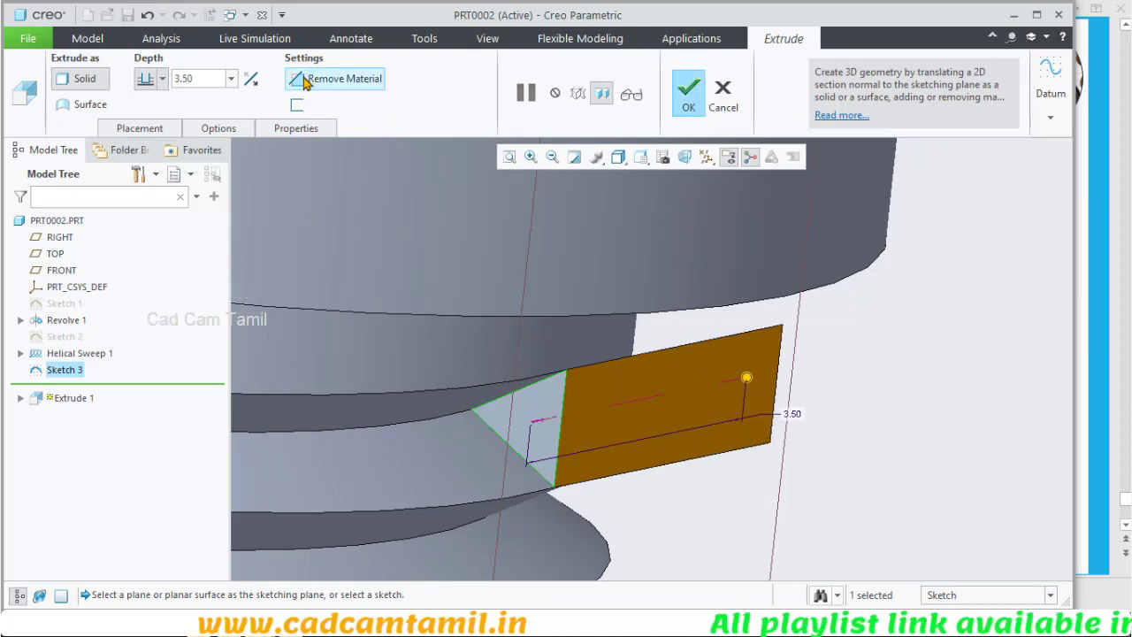
# Step: Complete Extrude 1 and switch the display style to Shading
pyautogui.click(689, 94)
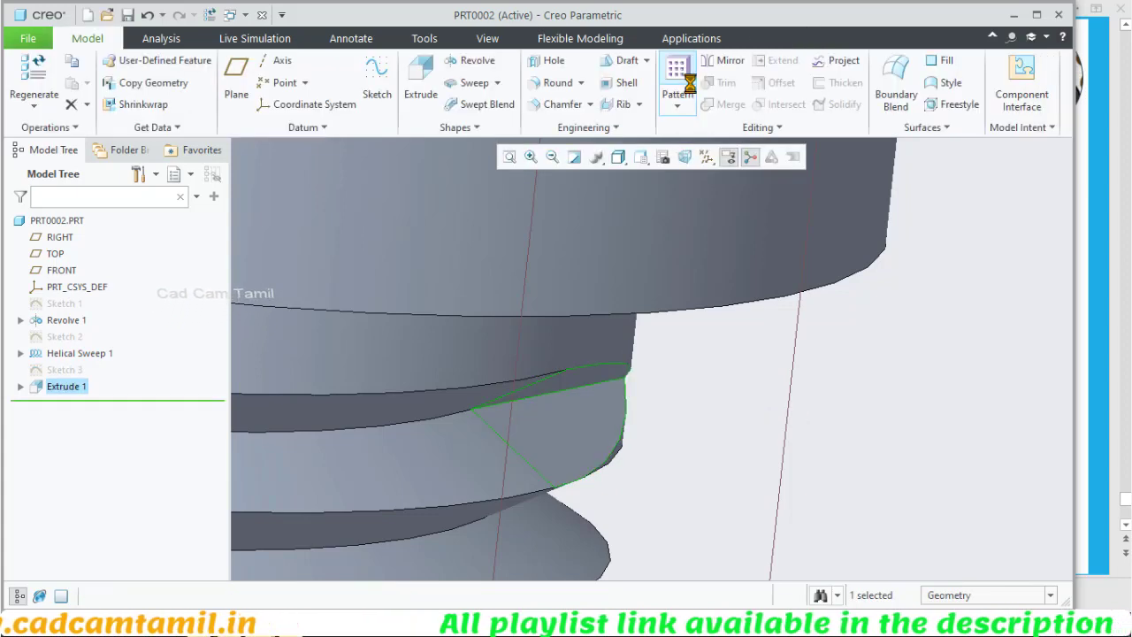
pyautogui.moveTo(813, 442); pyautogui.dragTo(682, 379, button='middle')
pyautogui.scroll(5, 518, 397)
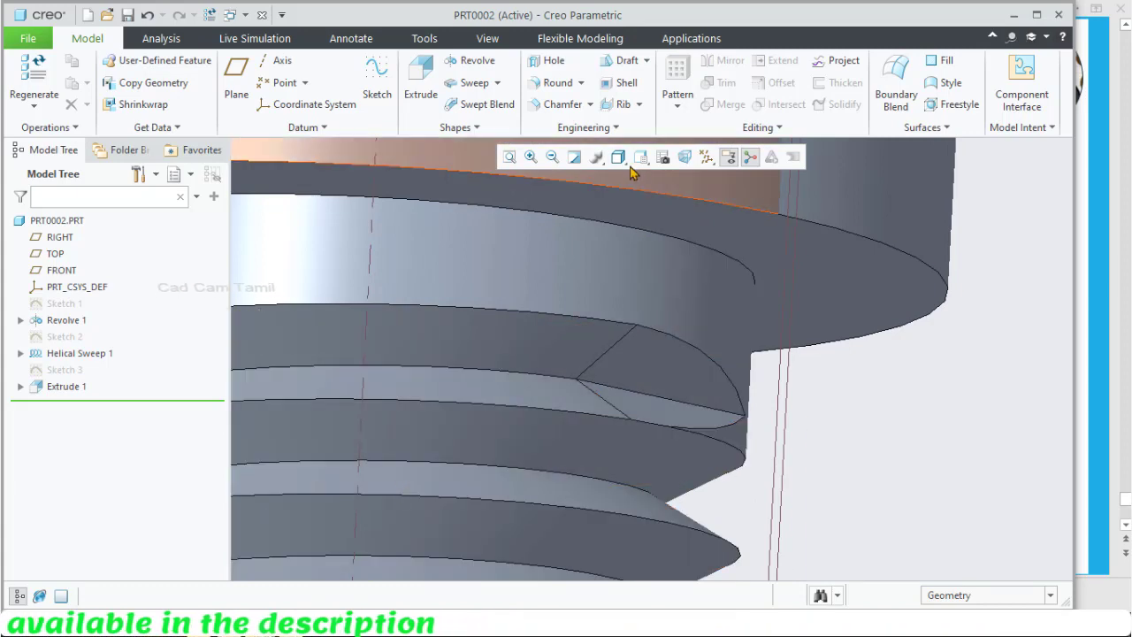
pyautogui.click(618, 157)
pyautogui.click(623, 215)
# Step: Hide annotations and the spin centre, and toggle datum plane display off and back on
pyautogui.moveTo(757, 419)
pyautogui.mouseDown(button='middle')
pyautogui.moveTo(866, 412)
pyautogui.moveTo(846, 442)
pyautogui.moveTo(856, 422)
pyautogui.moveTo(788, 412)
pyautogui.moveTo(730, 480)
pyautogui.moveTo(814, 437)
pyautogui.moveTo(859, 442)
pyautogui.moveTo(705, 445)
pyautogui.moveTo(738, 412)
pyautogui.moveTo(832, 379)
pyautogui.mouseUp(button='middle')
pyautogui.scroll(-5, 787, 412)
pyautogui.scroll(-3, 859, 442)
pyautogui.scroll(2, 832, 379)
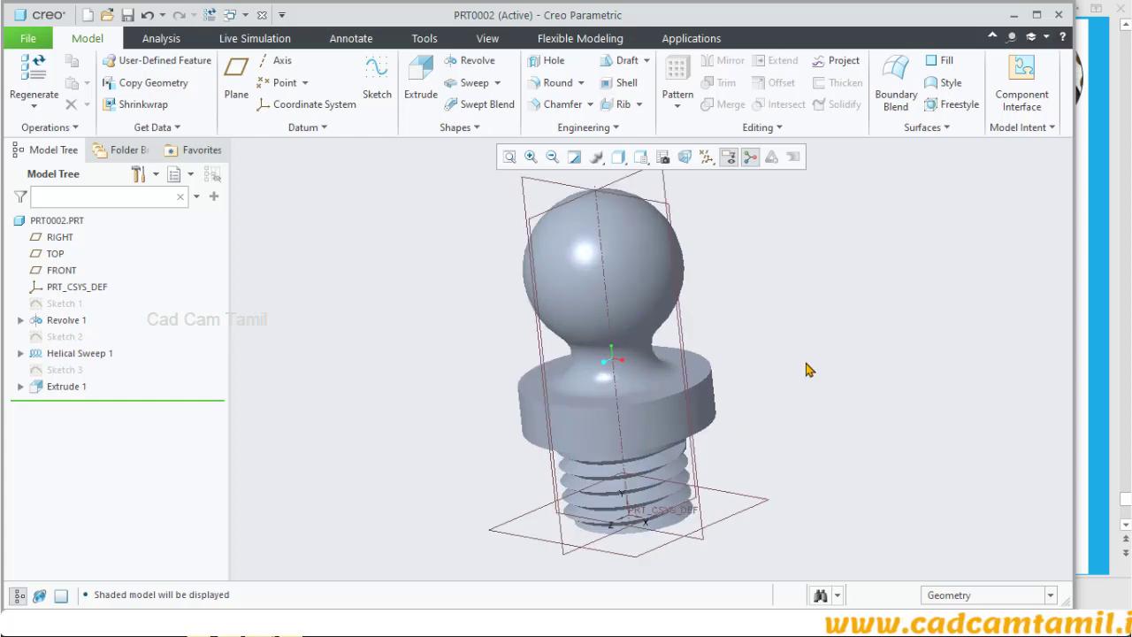
pyautogui.click(707, 159)
pyautogui.click(723, 250)
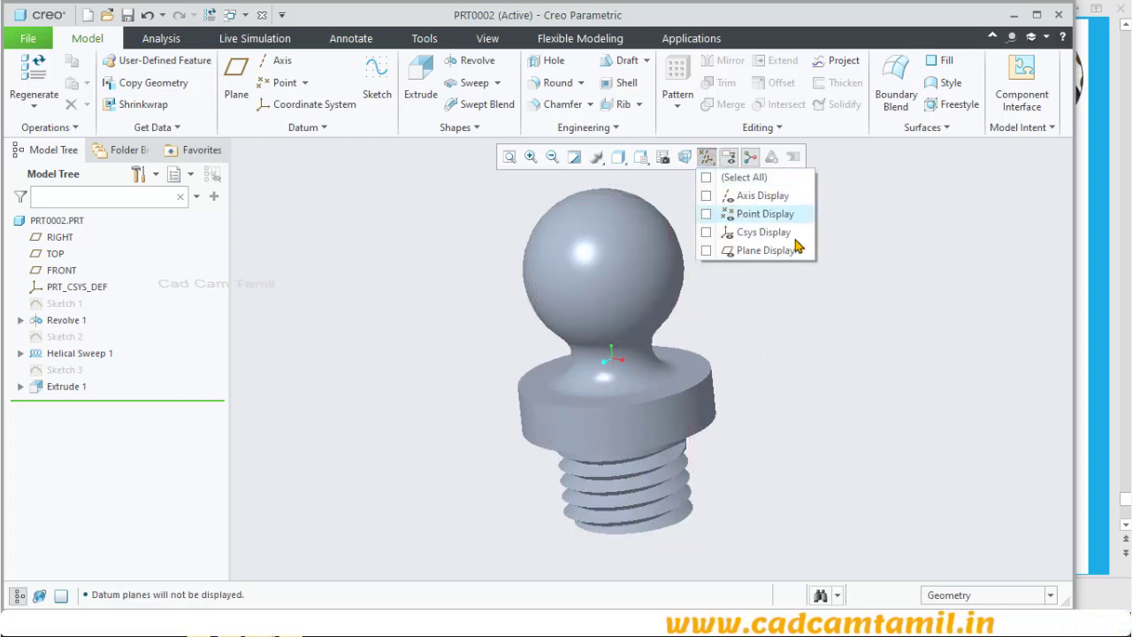
pyautogui.click(727, 157)
pyautogui.click(750, 157)
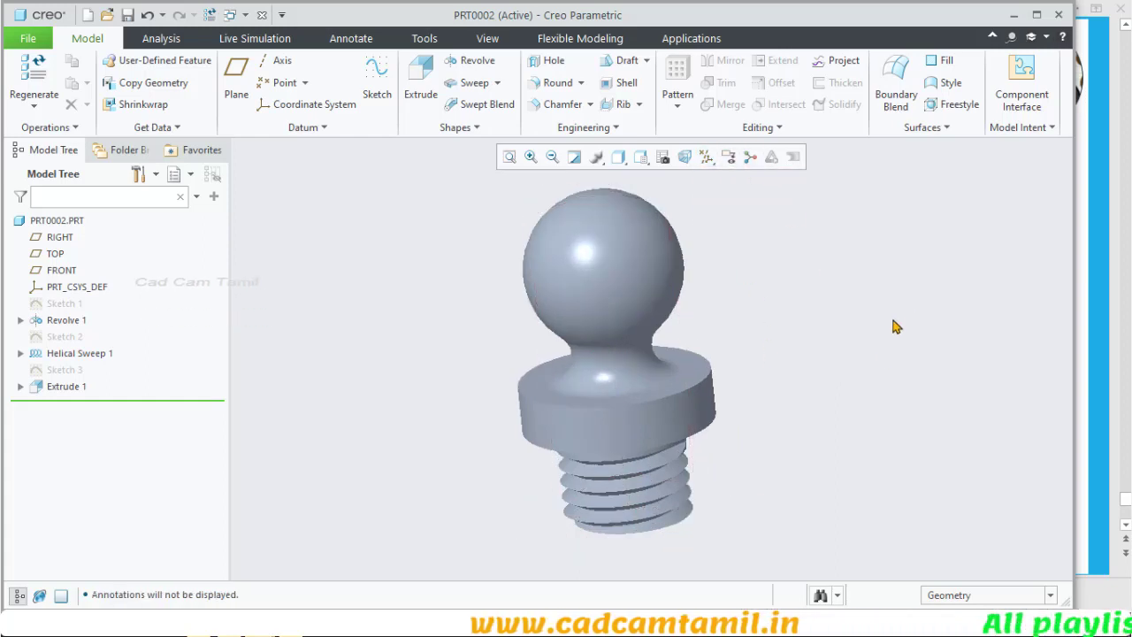
pyautogui.moveTo(773, 414)
pyautogui.mouseDown(button='middle')
pyautogui.moveTo(764, 358)
pyautogui.moveTo(806, 391)
pyautogui.moveTo(778, 398)
pyautogui.moveTo(766, 419)
pyautogui.mouseUp(button='middle')
pyautogui.click(707, 158)
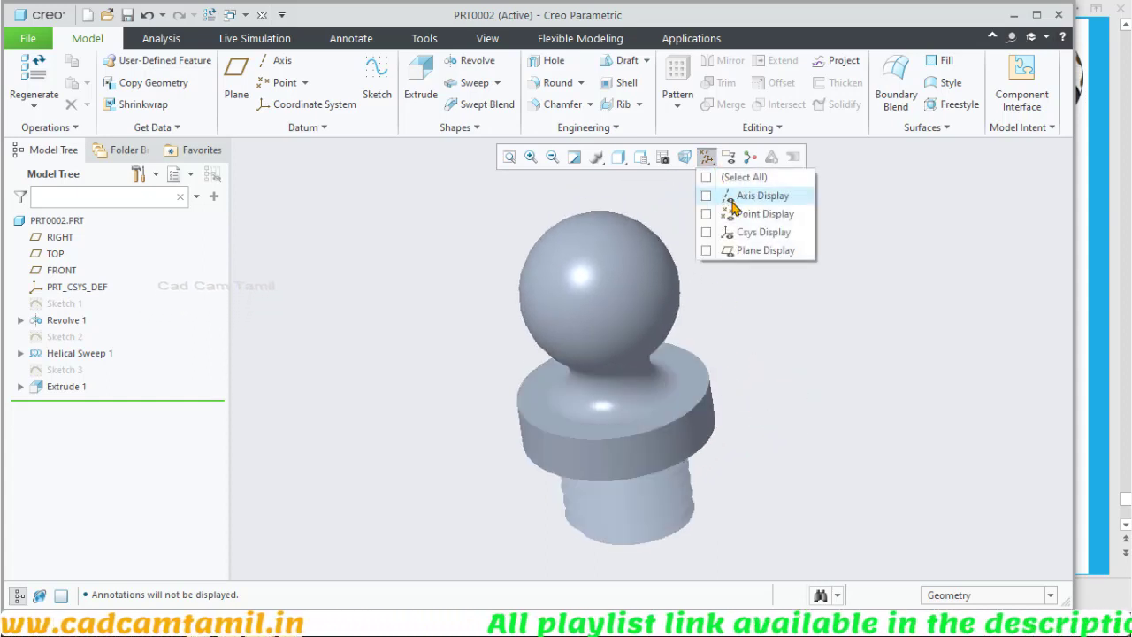
pyautogui.click(739, 251)
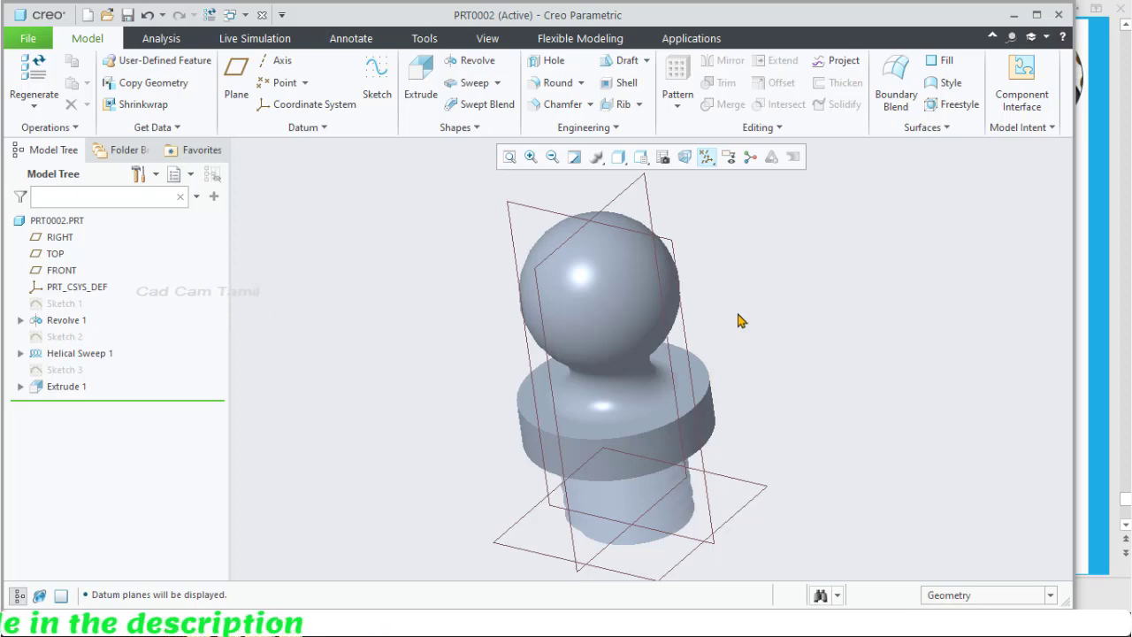
# Step: Check the Grease Nipple reference drawing in PowerPoint, then return to the Creo part window
pyautogui.hotkey('alt', 'Tab')
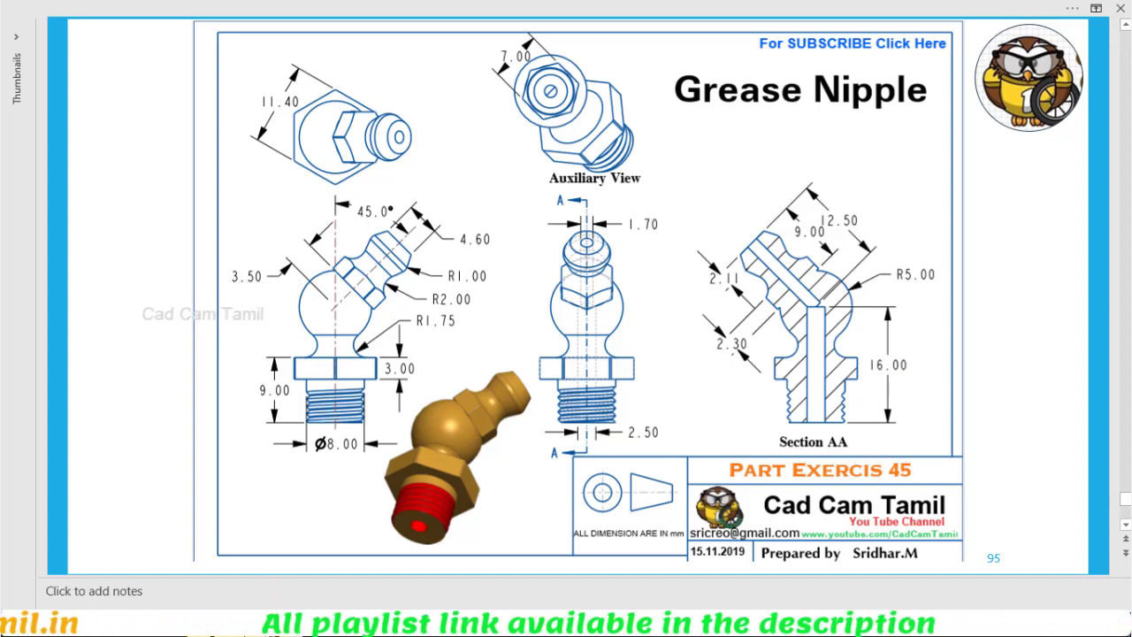
pyautogui.moveTo(256, 626)
pyautogui.click(337, 554)
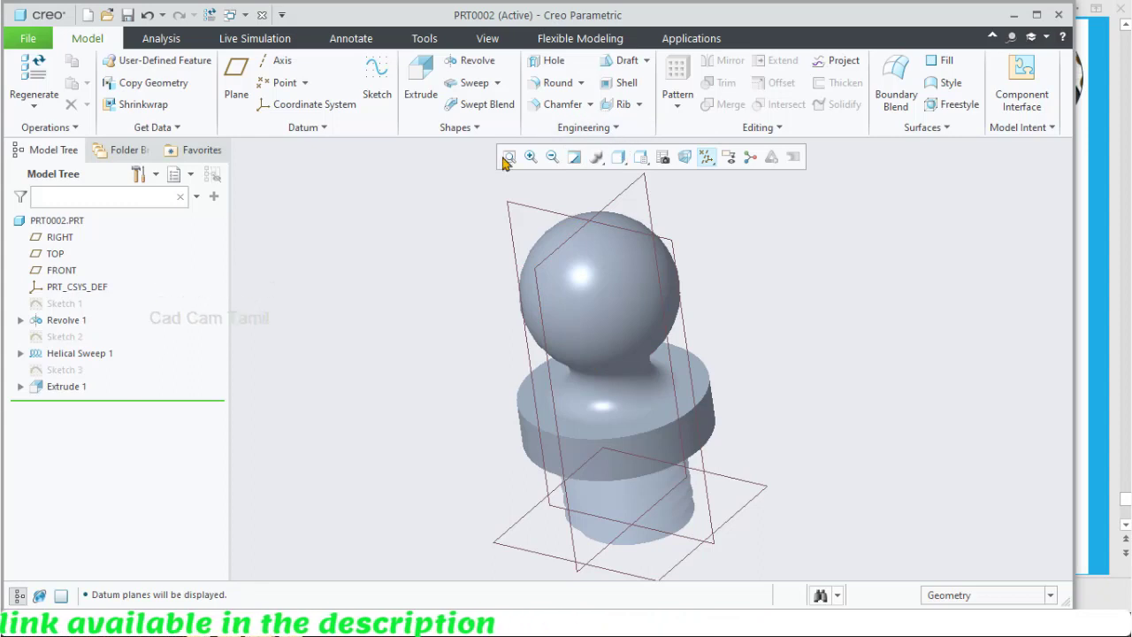
# Step: Offset a new datum plane 16.00 from TOP and confirm it as DTM1
pyautogui.click(236, 88)
pyautogui.moveTo(581, 275); pyautogui.dragTo(742, 406, button='middle')
pyautogui.scroll(-3, 714, 413)
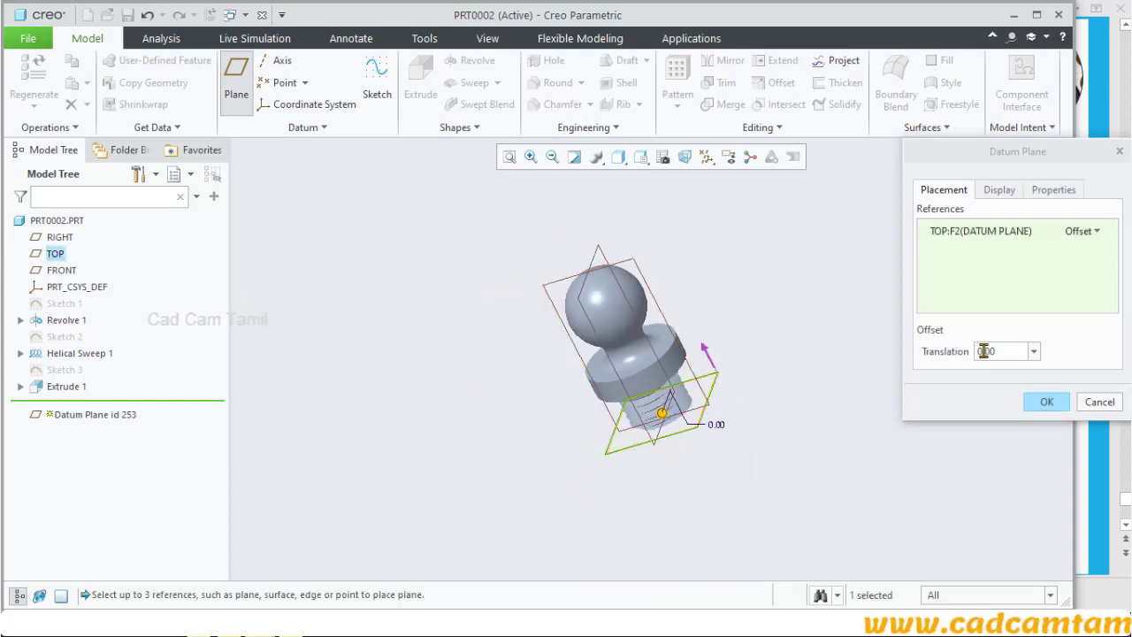
pyautogui.doubleClick(985, 351)
pyautogui.write('16')
pyautogui.press('Return')
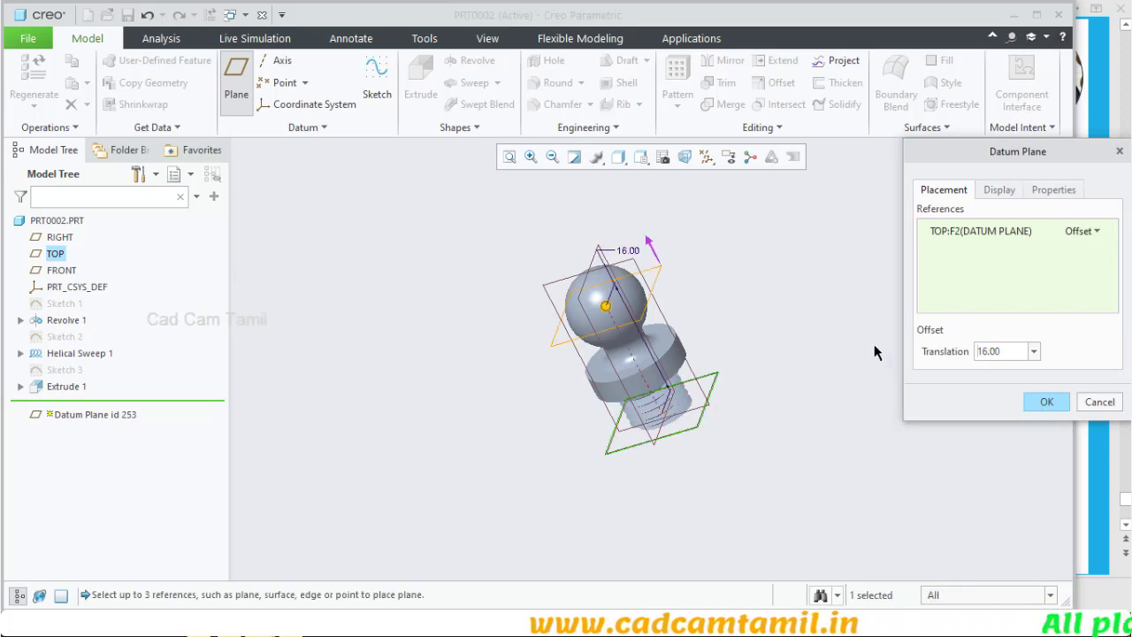
pyautogui.scroll(1, 875, 352)
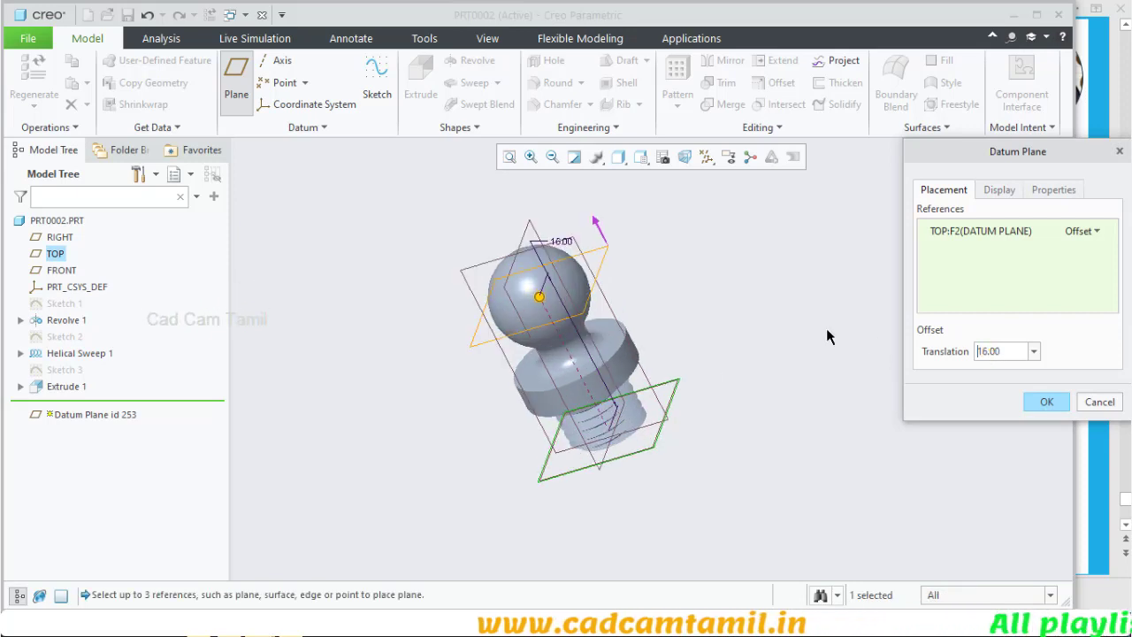
pyautogui.click(1046, 402)
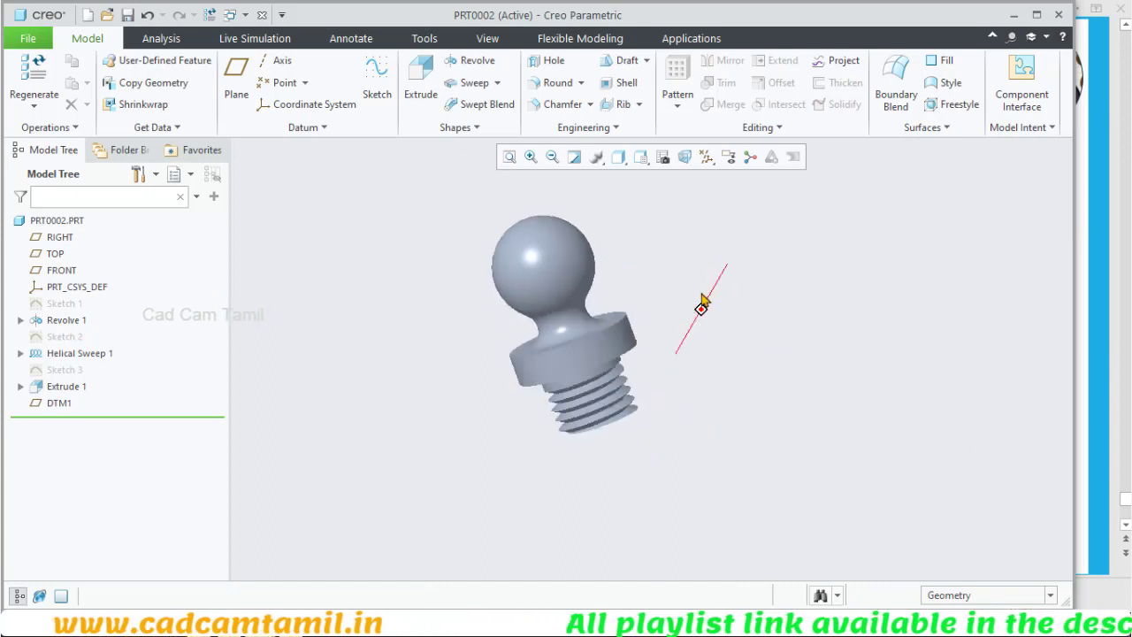
# Step: Add datum plane DTM2 bisecting DTM1 and the RIGHT plane
pyautogui.moveTo(701, 304); pyautogui.dragTo(591, 298, button='middle')
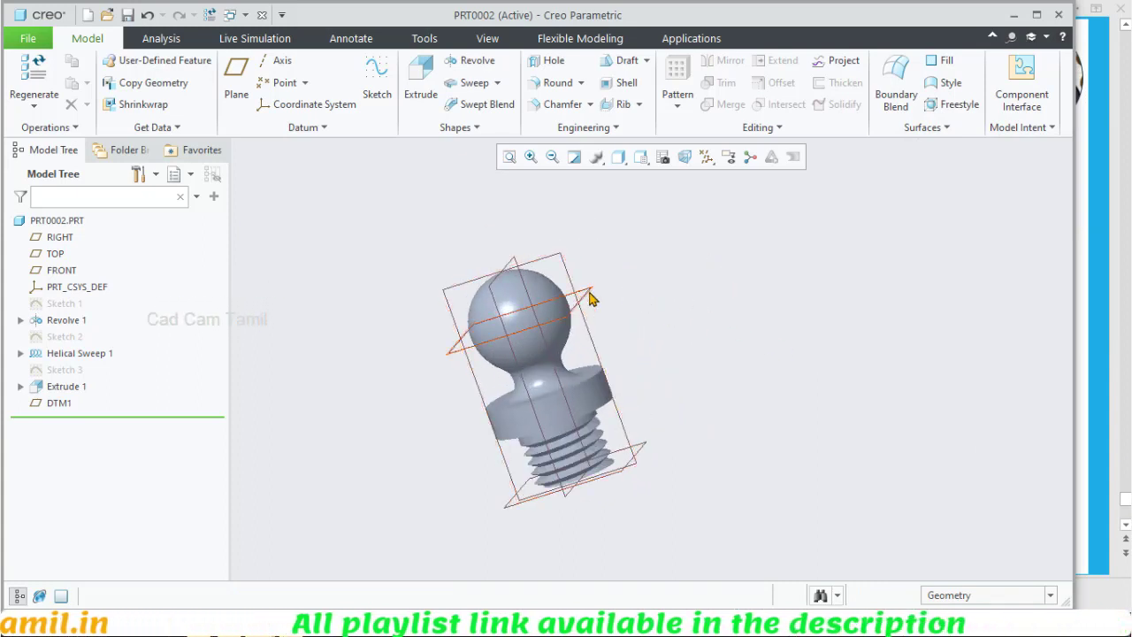
pyautogui.click(591, 299)
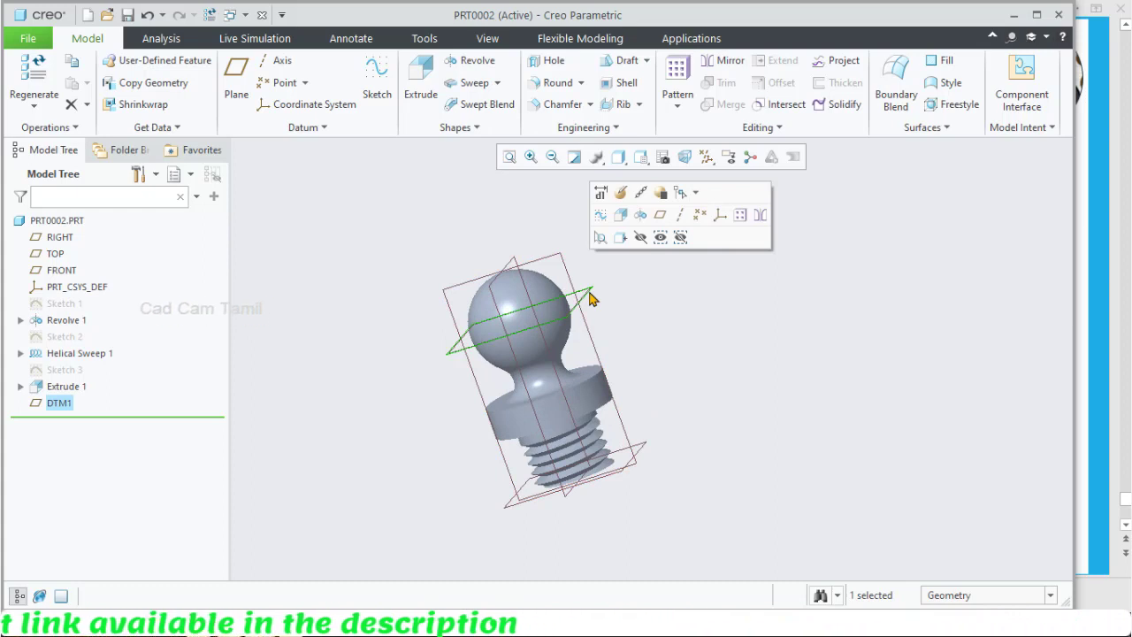
pyautogui.click(442, 171)
pyautogui.click(237, 78)
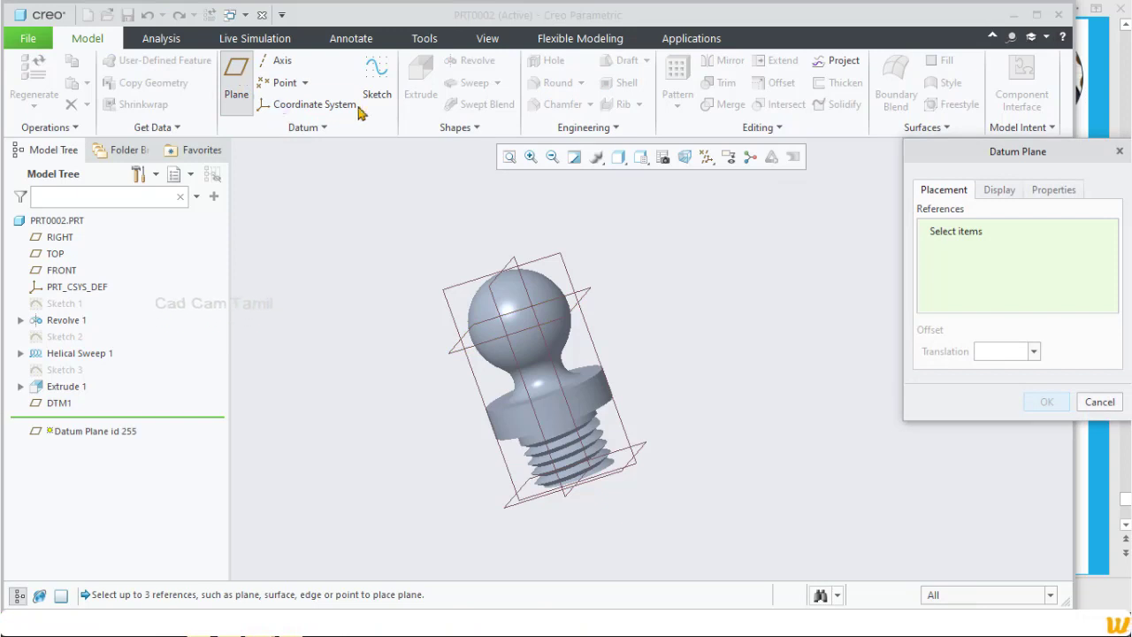
pyautogui.click(590, 290)
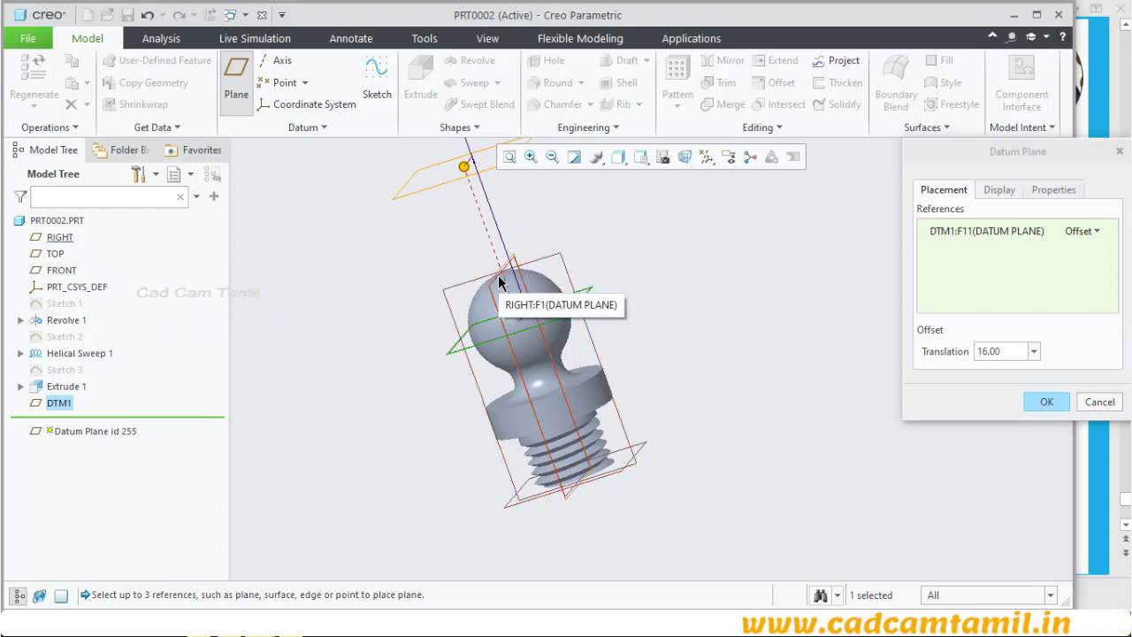
pyautogui.keyDown('ctrl'); pyautogui.click(498, 281); pyautogui.keyUp('ctrl')
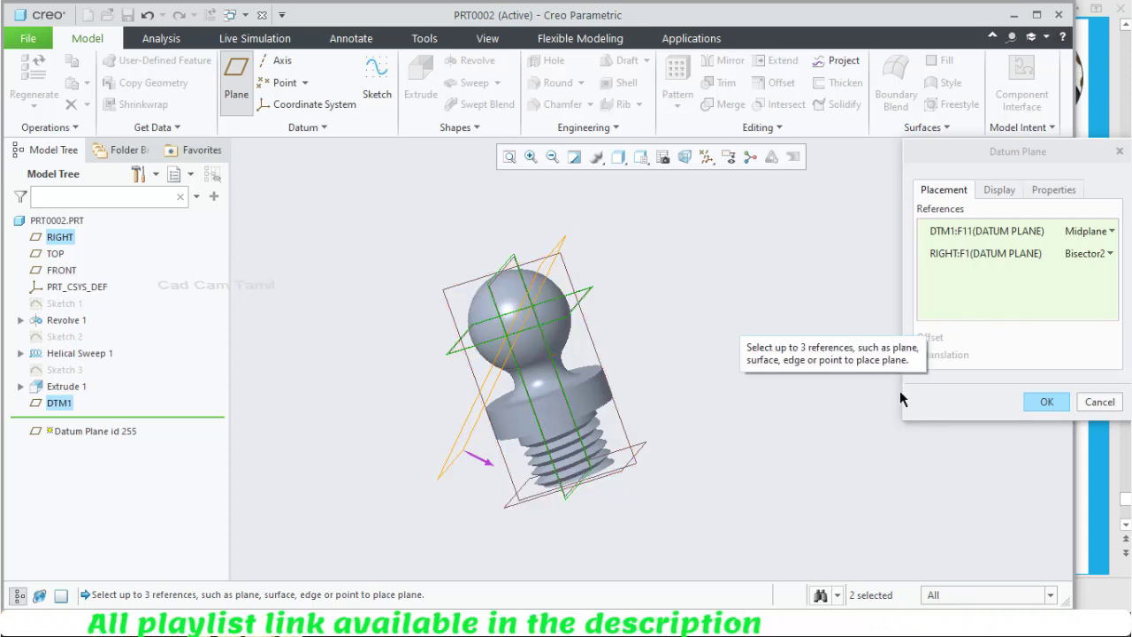
pyautogui.click(1047, 403)
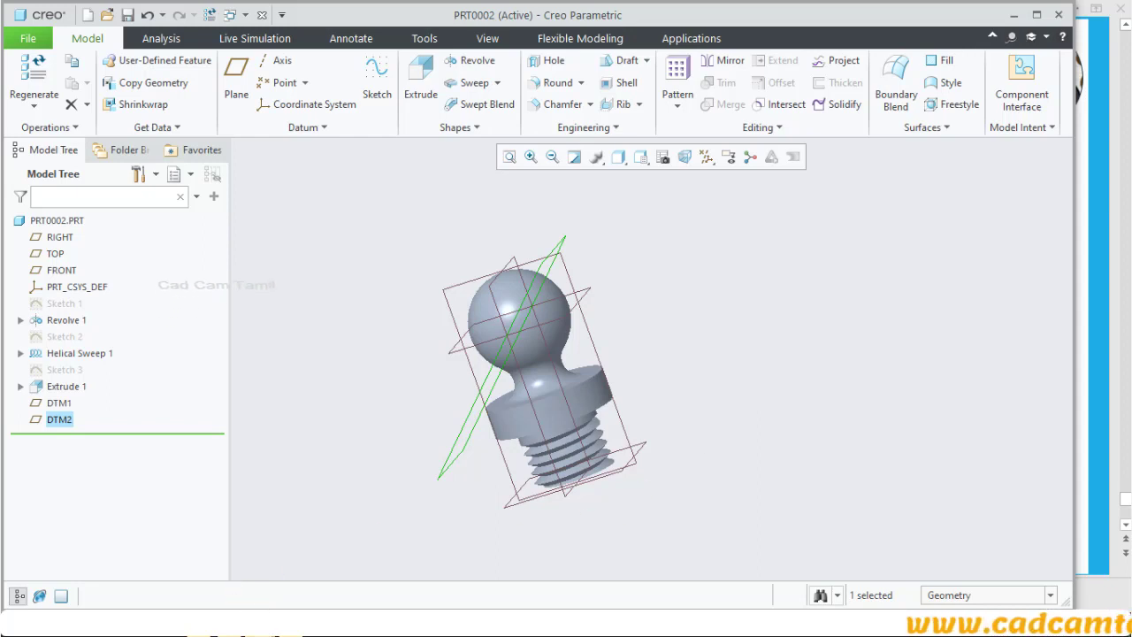
pyautogui.moveTo(259, 630)
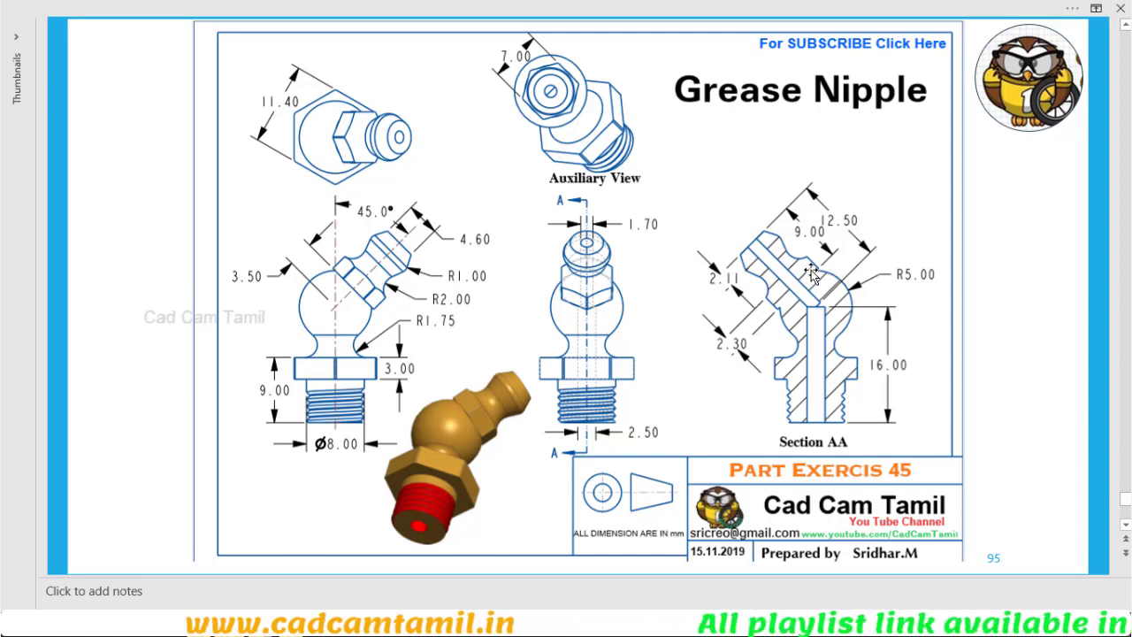
pyautogui.moveTo(292, 626)
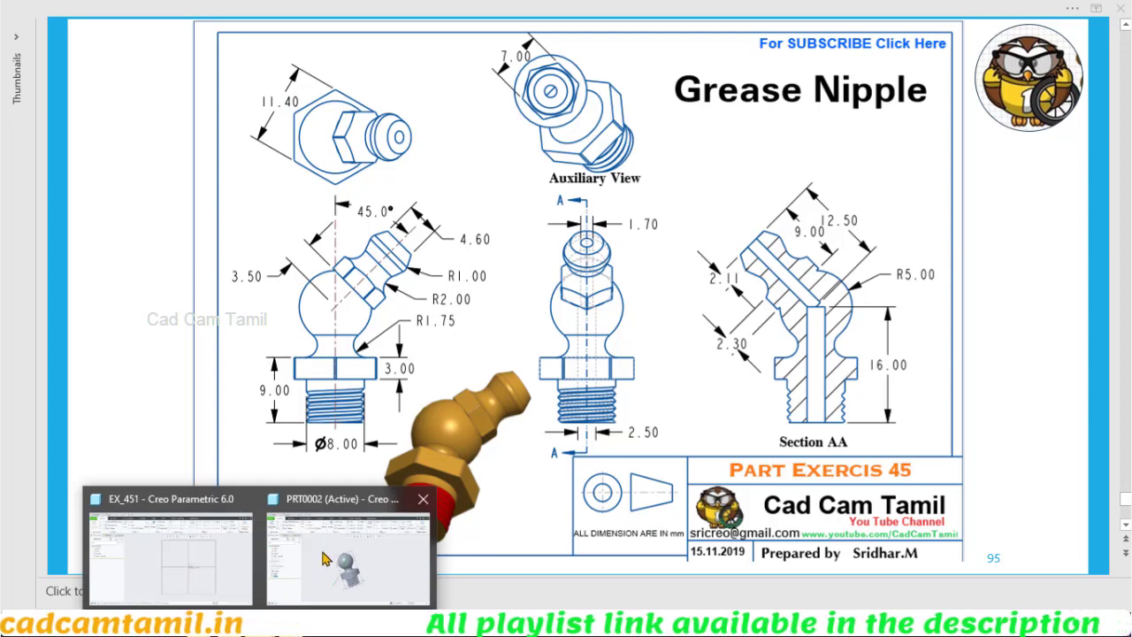
pyautogui.click(353, 559)
# Step: Create datum plane DTM3 with a 3.50 translation from DTM2
pyautogui.click(397, 328)
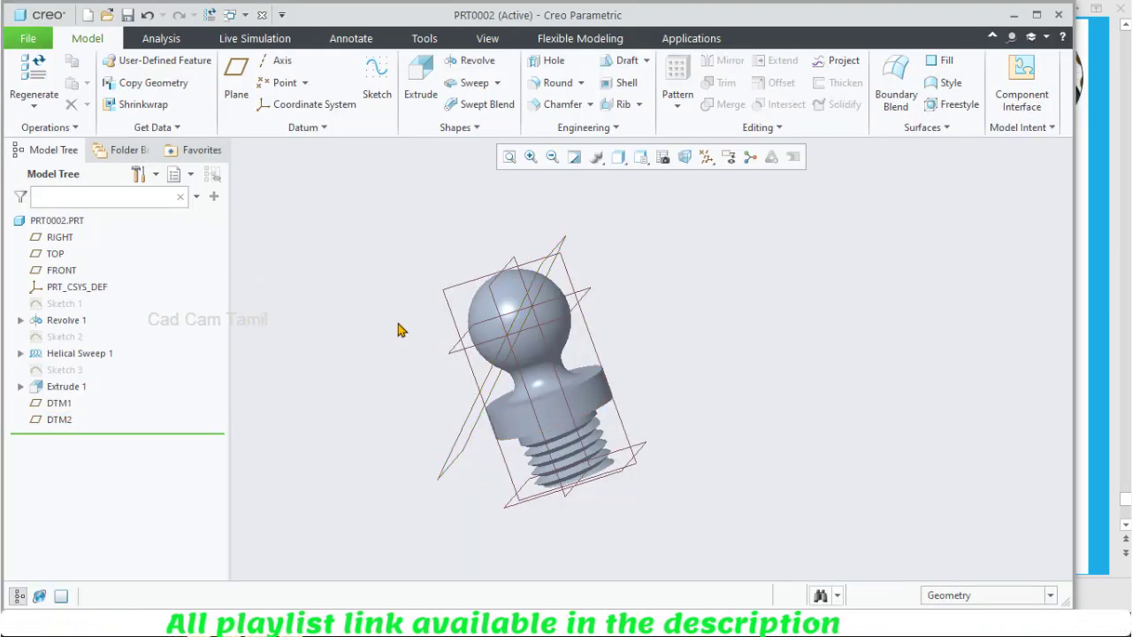
pyautogui.click(226, 99)
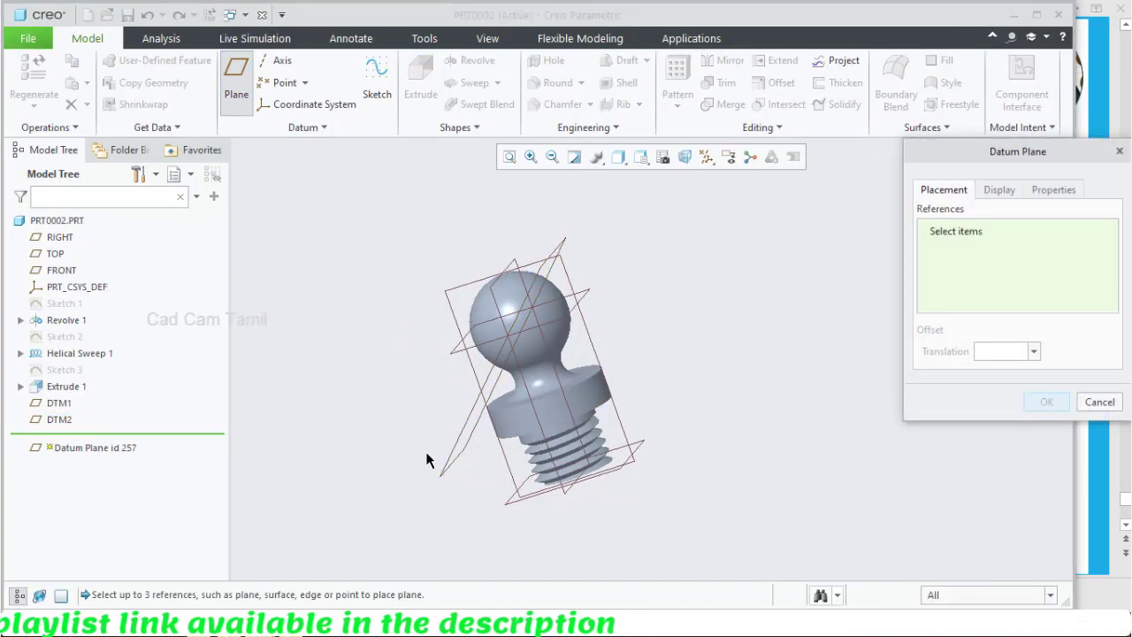
pyautogui.click(442, 466)
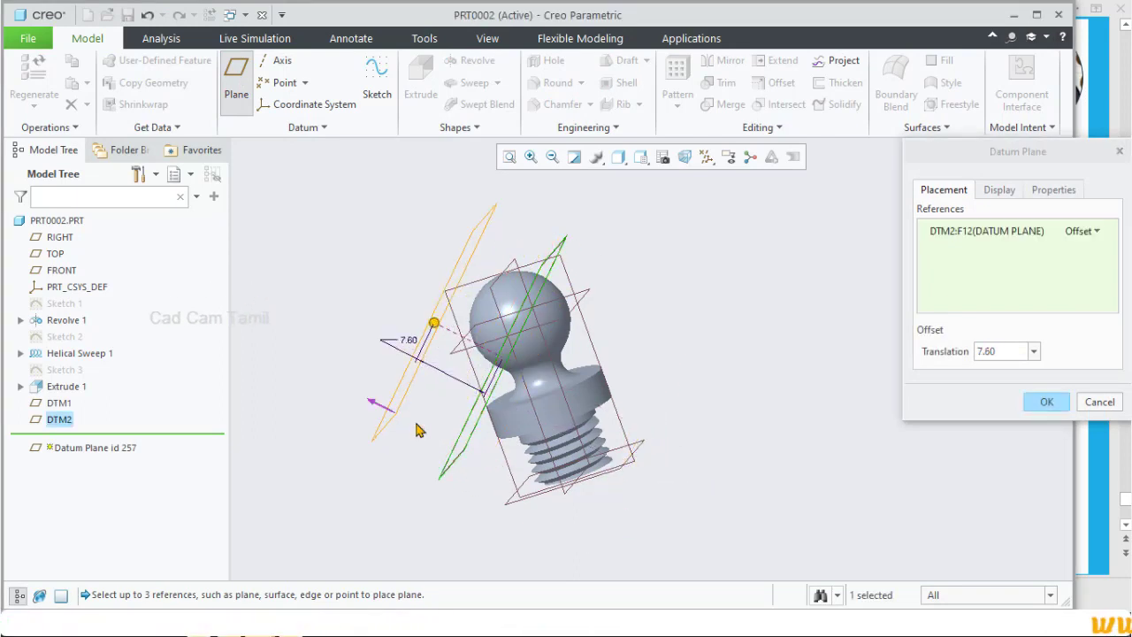
pyautogui.doubleClick(989, 350)
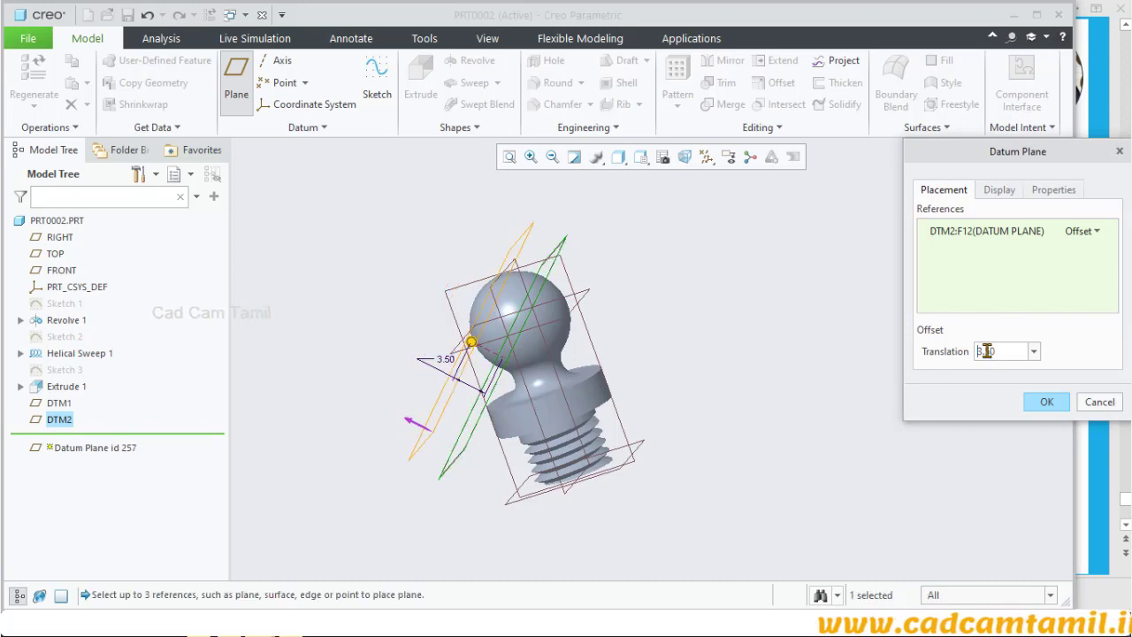
pyautogui.click(1046, 402)
pyautogui.moveTo(798, 407); pyautogui.dragTo(749, 383, button='middle')
pyautogui.scroll(-3, 733, 379)
pyautogui.scroll(3, 720, 321)
pyautogui.moveTo(720, 321); pyautogui.dragTo(741, 347, button='middle')
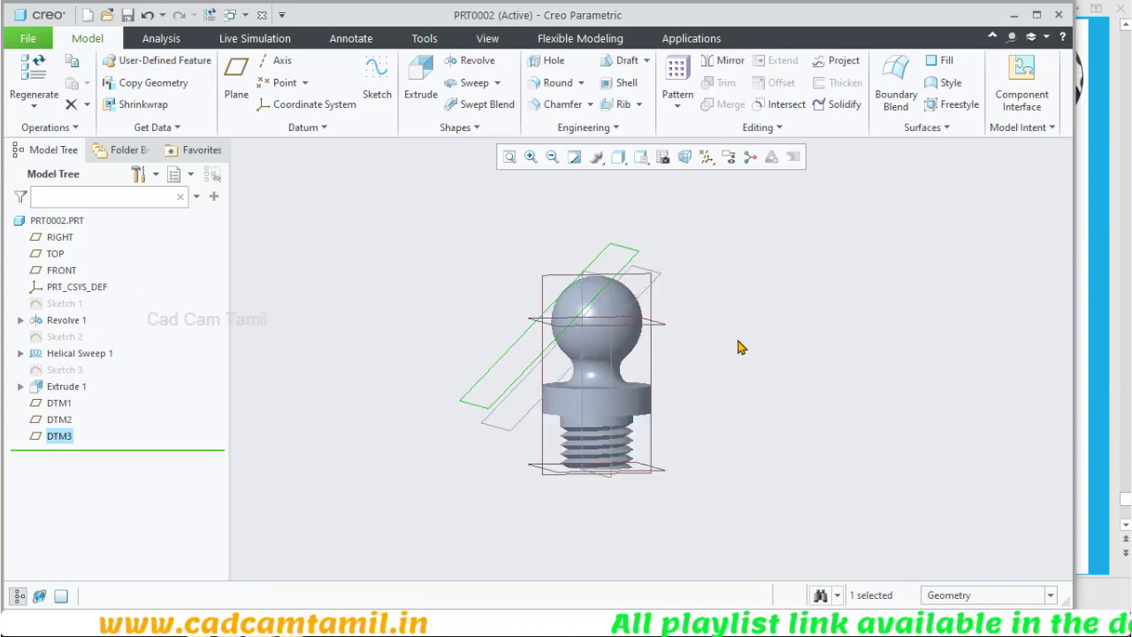
# Step: Hide the DTM1, DTM2, FRONT, TOP and RIGHT datum planes
pyautogui.click(67, 419)
pyautogui.keyDown('ctrl'); pyautogui.click(58, 403); pyautogui.keyUp('ctrl')
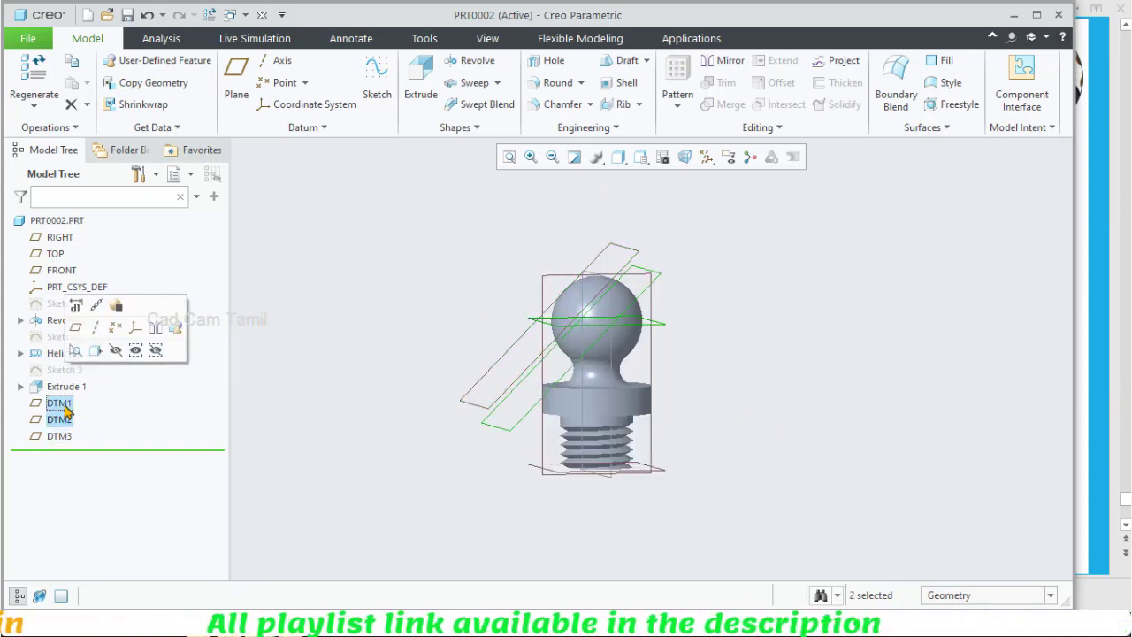
pyautogui.click(131, 350)
pyautogui.moveTo(371, 354); pyautogui.dragTo(386, 369, button='middle')
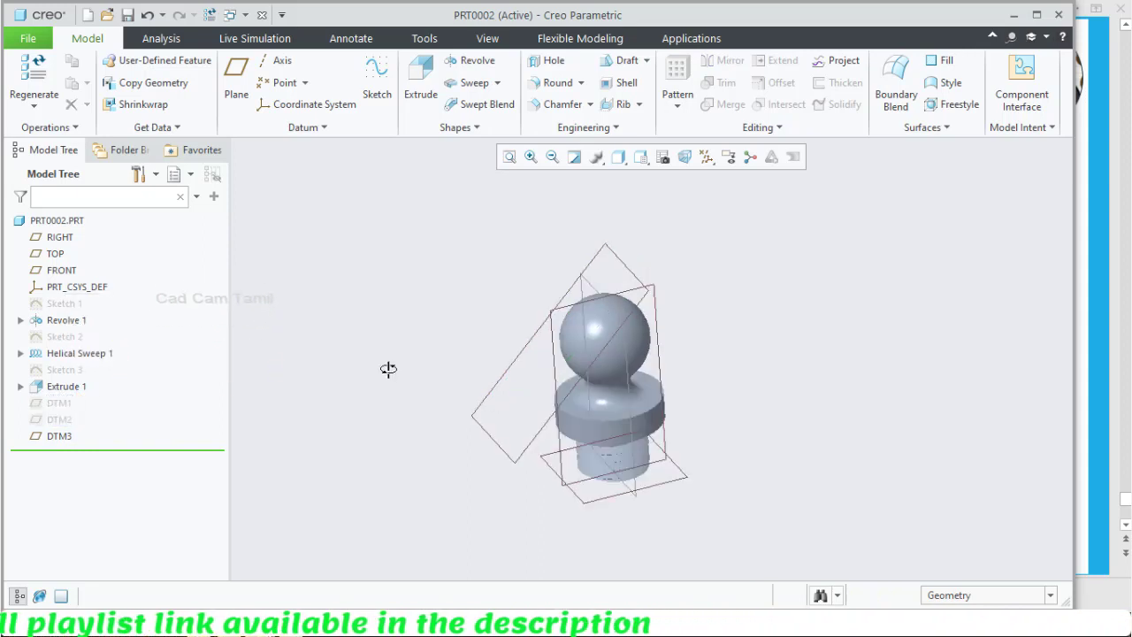
pyautogui.click(62, 269)
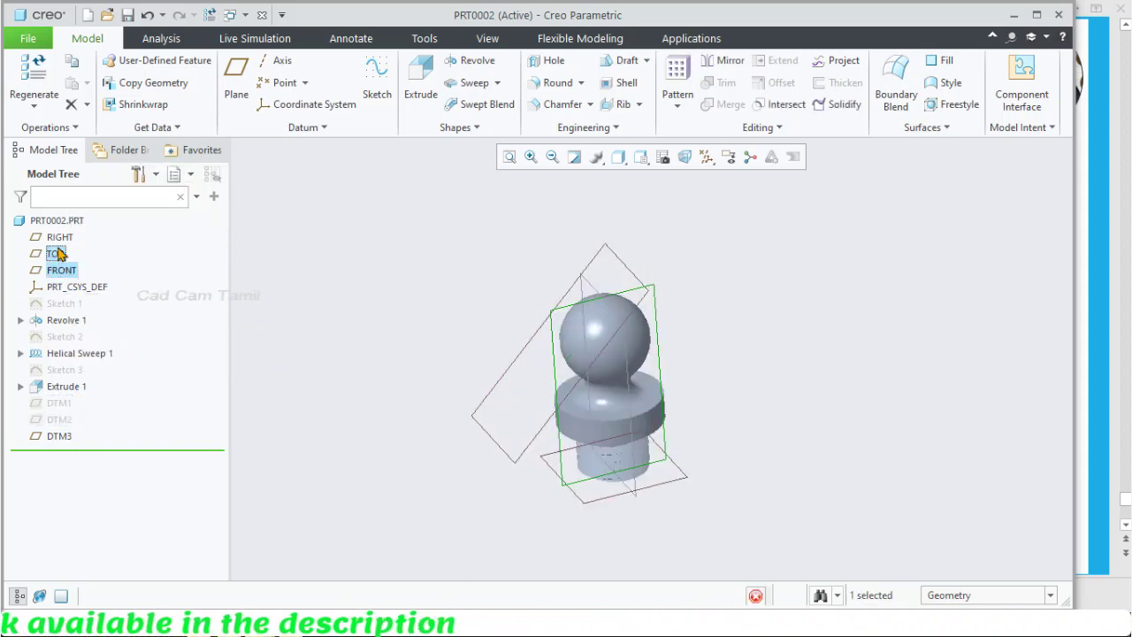
pyautogui.keyDown('ctrl'); pyautogui.click(55, 253); pyautogui.keyUp('ctrl')
pyautogui.keyDown('ctrl'); pyautogui.click(58, 237); pyautogui.keyUp('ctrl')
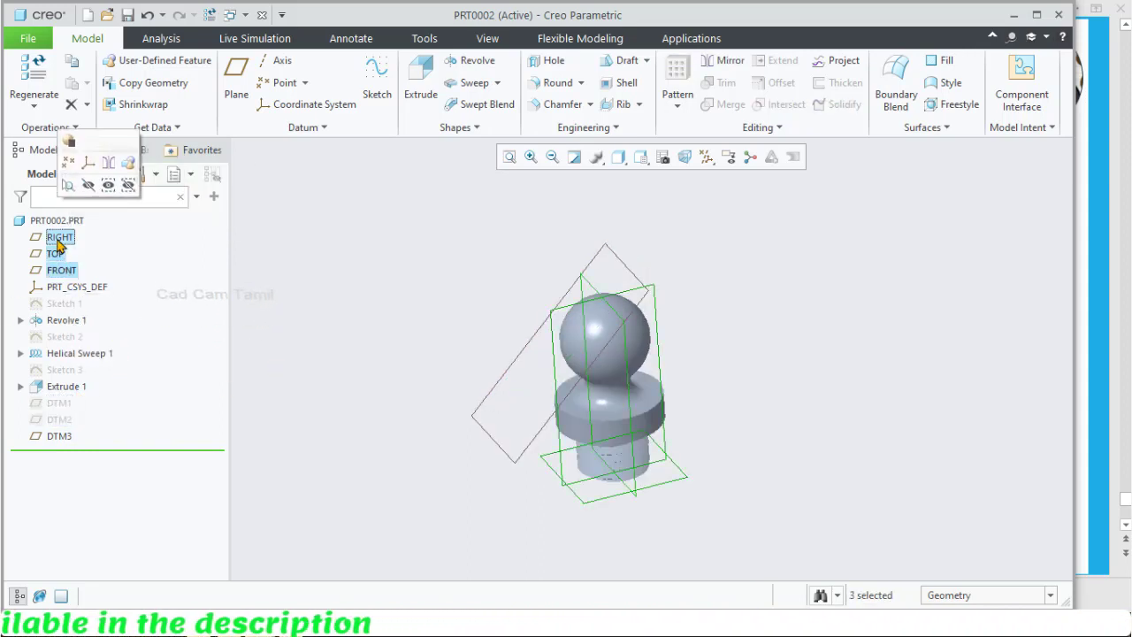
pyautogui.click(88, 187)
# Step: Start Sketch 4 on DTM3 and orient the sketch plane parallel to the screen
pyautogui.moveTo(382, 396); pyautogui.dragTo(420, 416, button='middle')
pyautogui.click(677, 299)
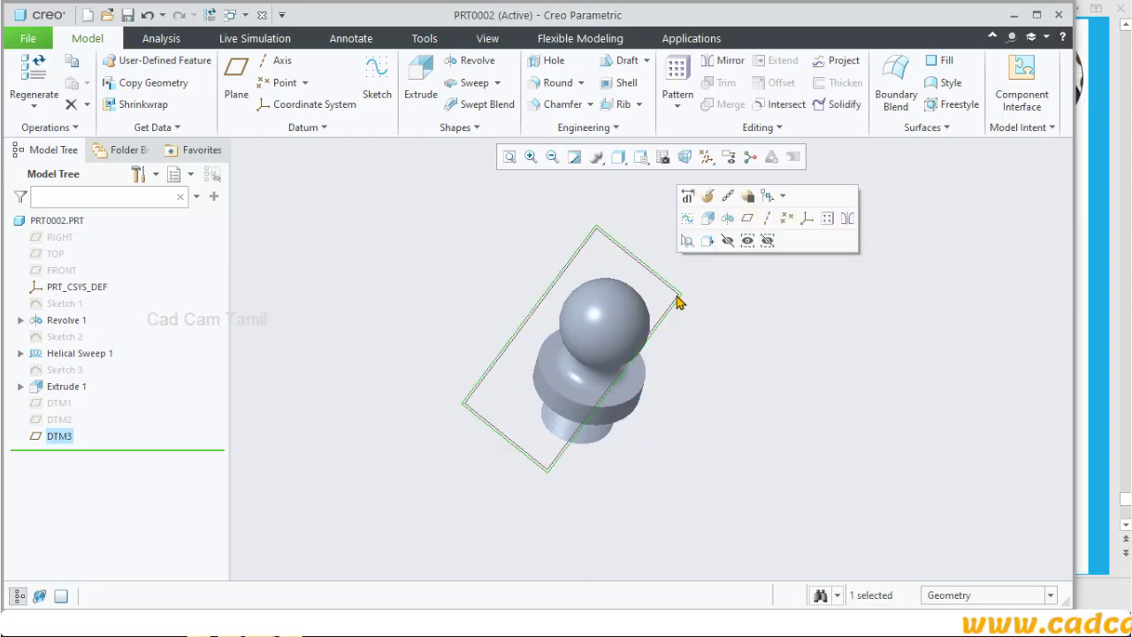
pyautogui.click(687, 240)
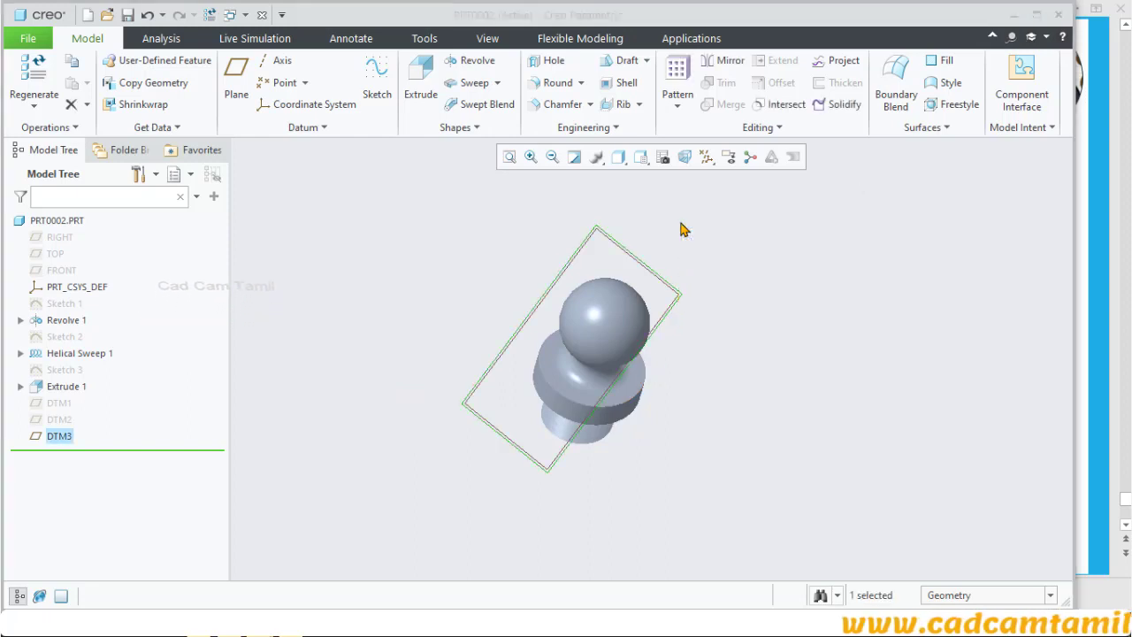
pyautogui.click(683, 159)
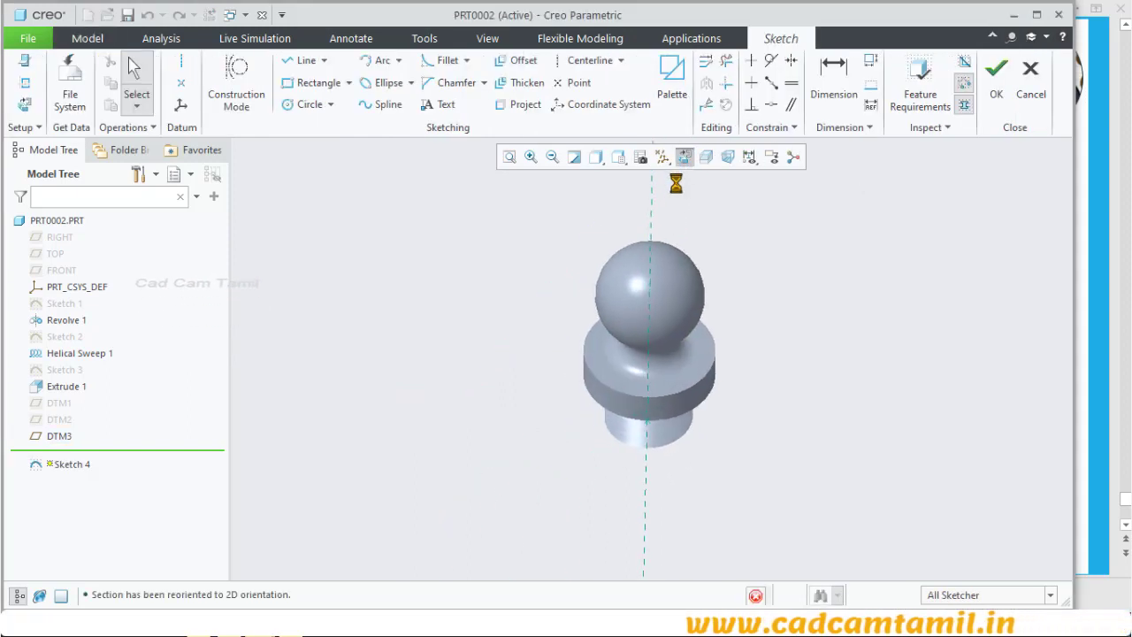
# Step: Quit Sketch 4 without saving and return to the part view
pyautogui.click(305, 105)
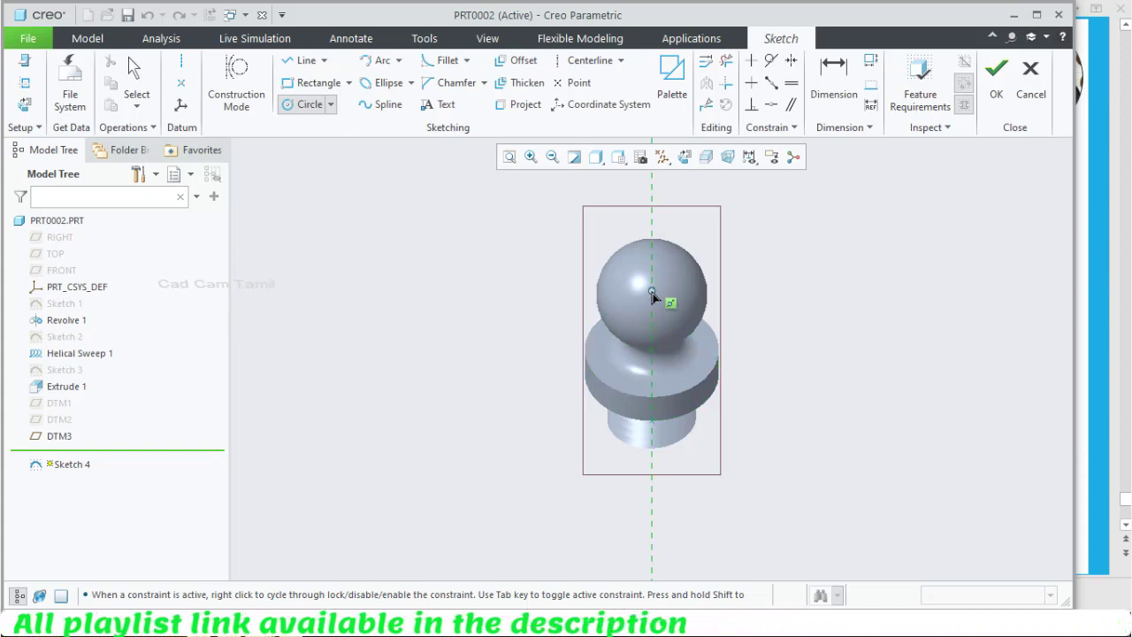
pyautogui.click(1030, 70)
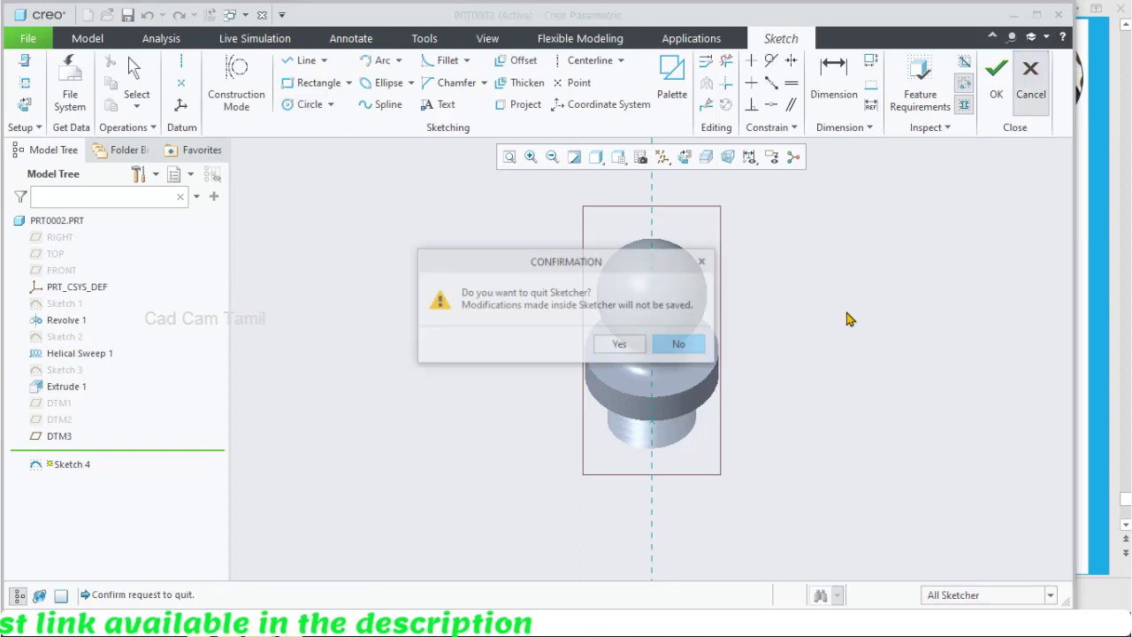
pyautogui.click(621, 345)
pyautogui.moveTo(690, 419)
pyautogui.mouseDown(button='middle')
pyautogui.moveTo(607, 351)
pyautogui.moveTo(605, 408)
pyautogui.mouseUp(button='middle')
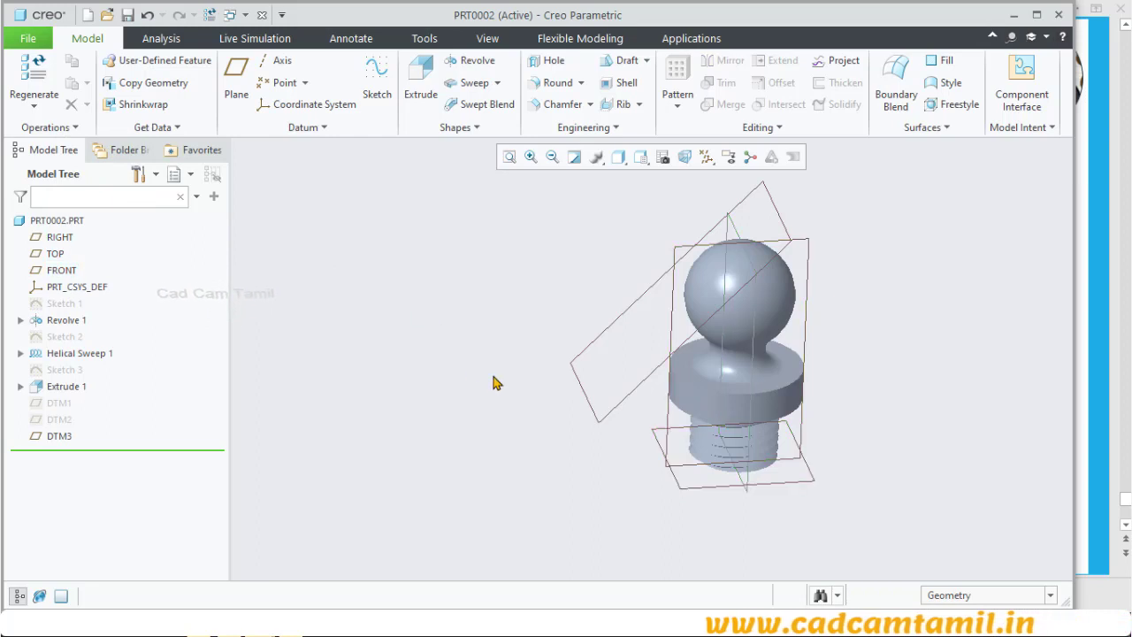
# Step: Make the hidden DTM1 and DTM2 planes visible again from the Model Tree
pyautogui.moveTo(495, 382); pyautogui.dragTo(465, 346, button='middle')
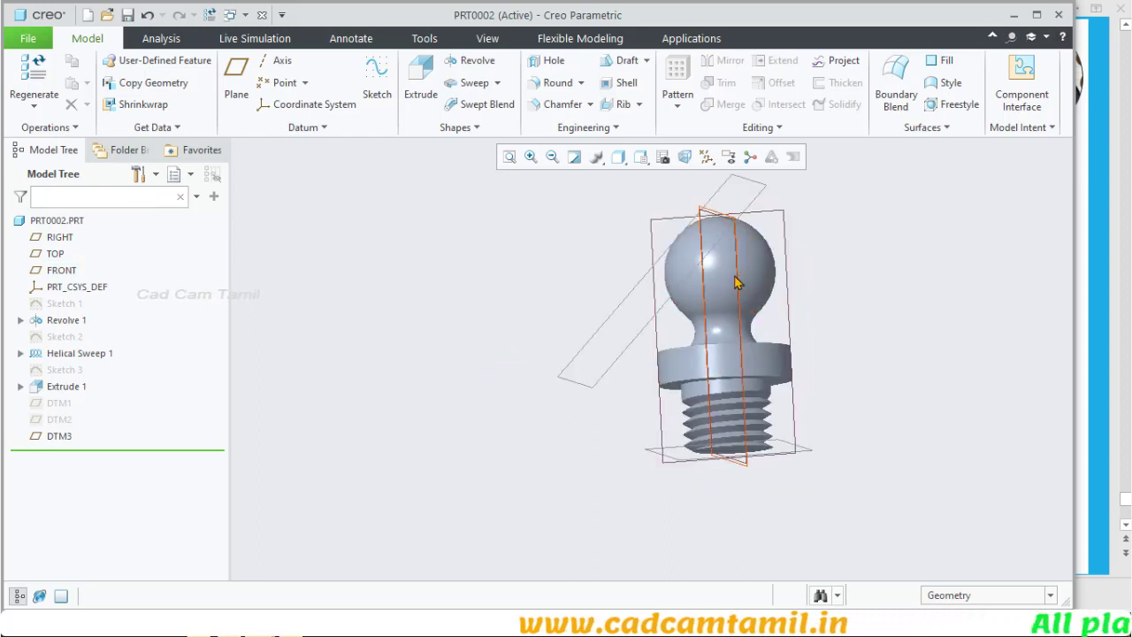
pyautogui.click(59, 404)
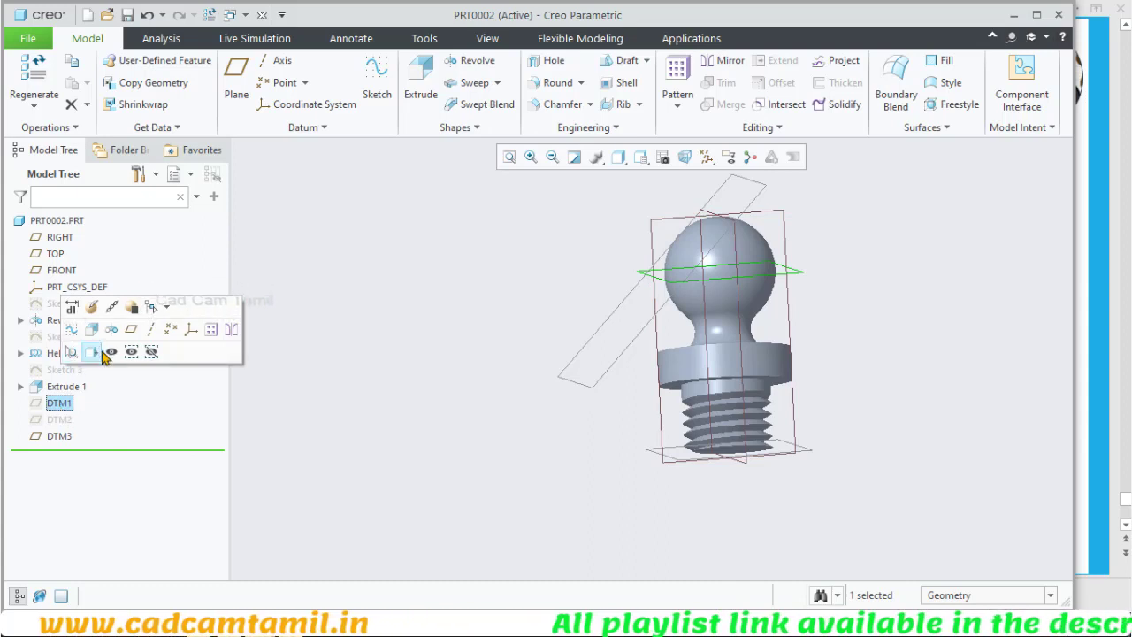
pyautogui.click(60, 420)
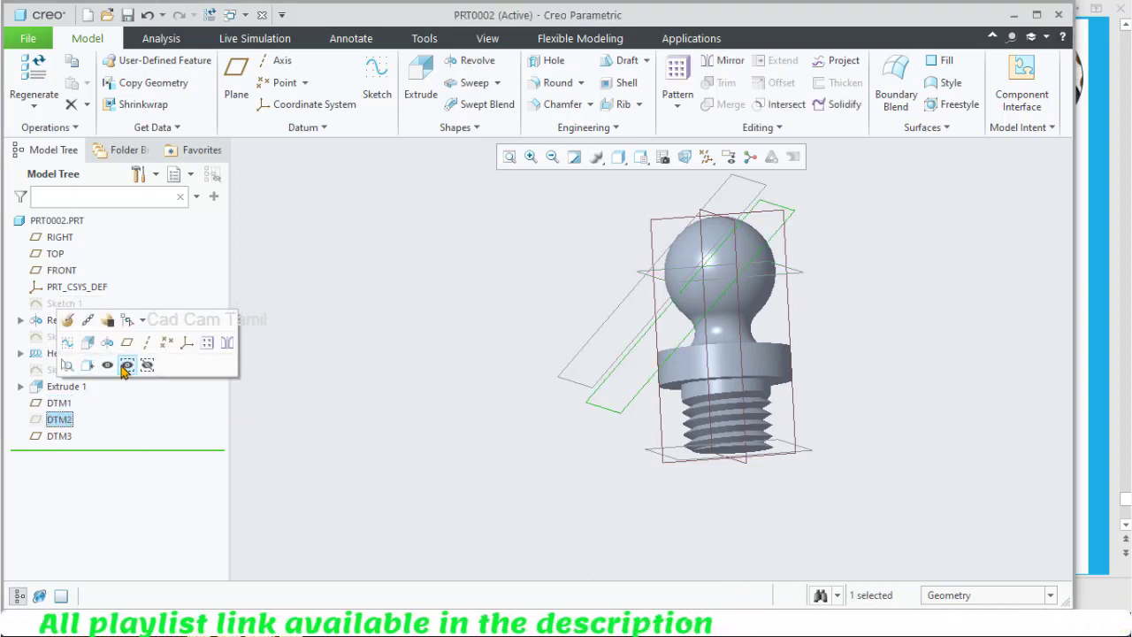
pyautogui.click(115, 366)
# Step: Orbit the part upright and start a new datum axis A_4
pyautogui.moveTo(372, 378); pyautogui.dragTo(362, 303, button='middle')
pyautogui.scroll(3, 739, 307)
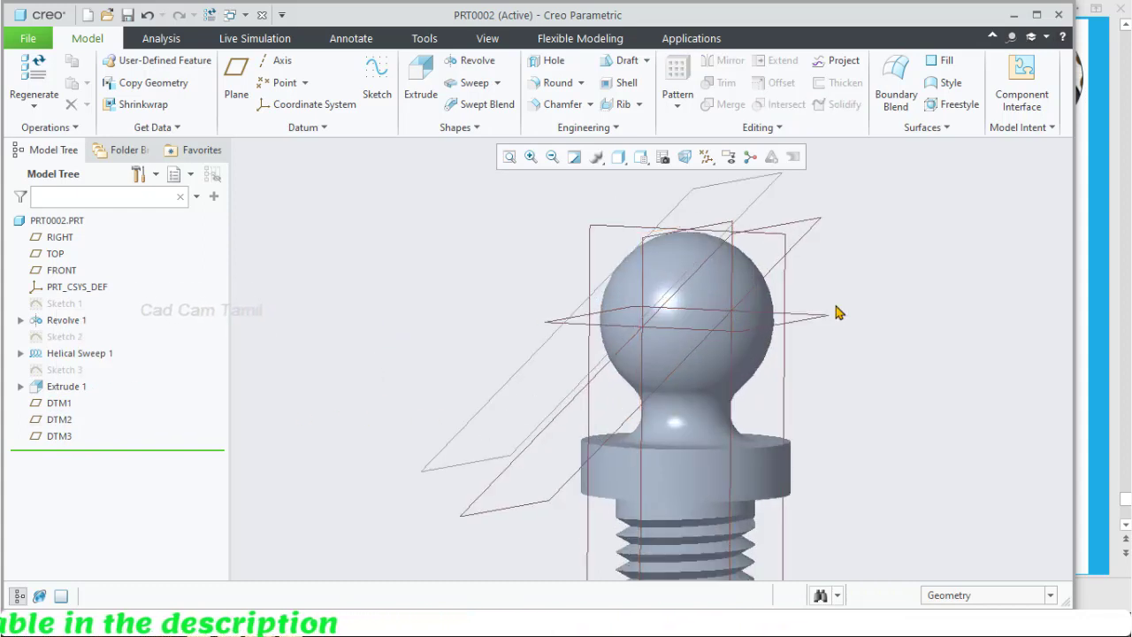
pyautogui.moveTo(725, 321); pyautogui.dragTo(788, 339, button='middle')
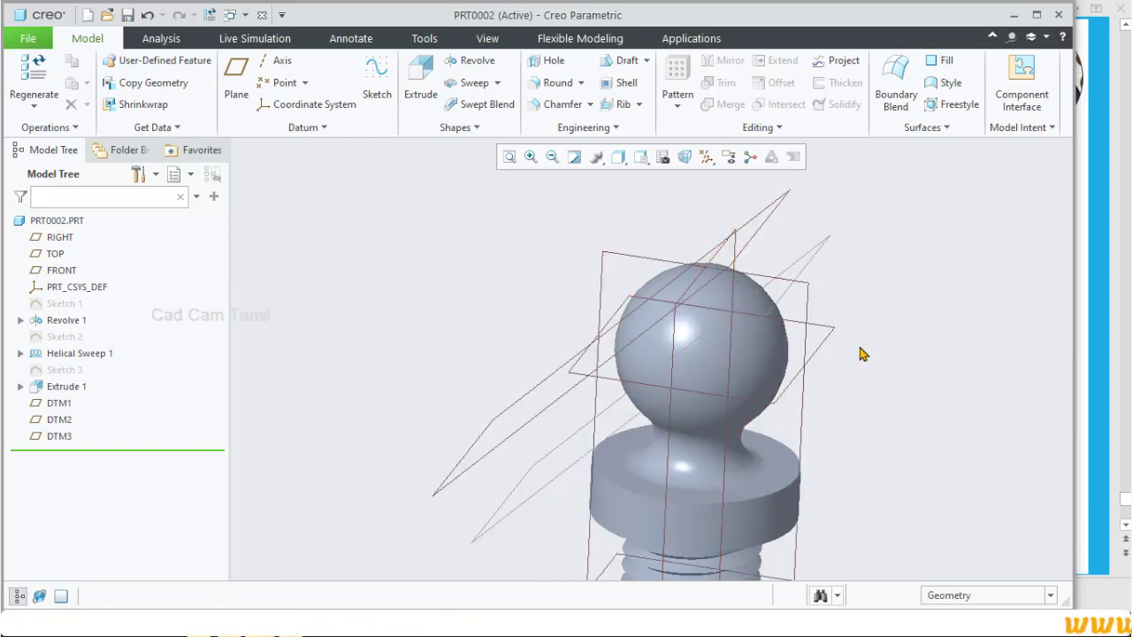
pyautogui.click(280, 63)
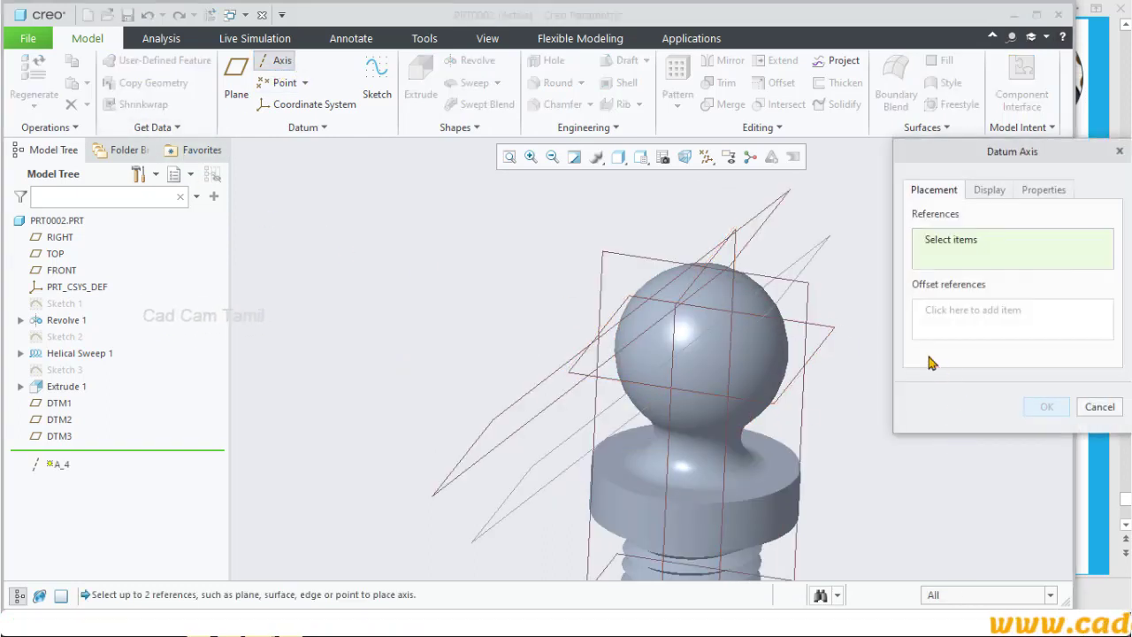
# Step: Create datum axis A_4 through the DTM1 and RIGHT planes
pyautogui.click(831, 335)
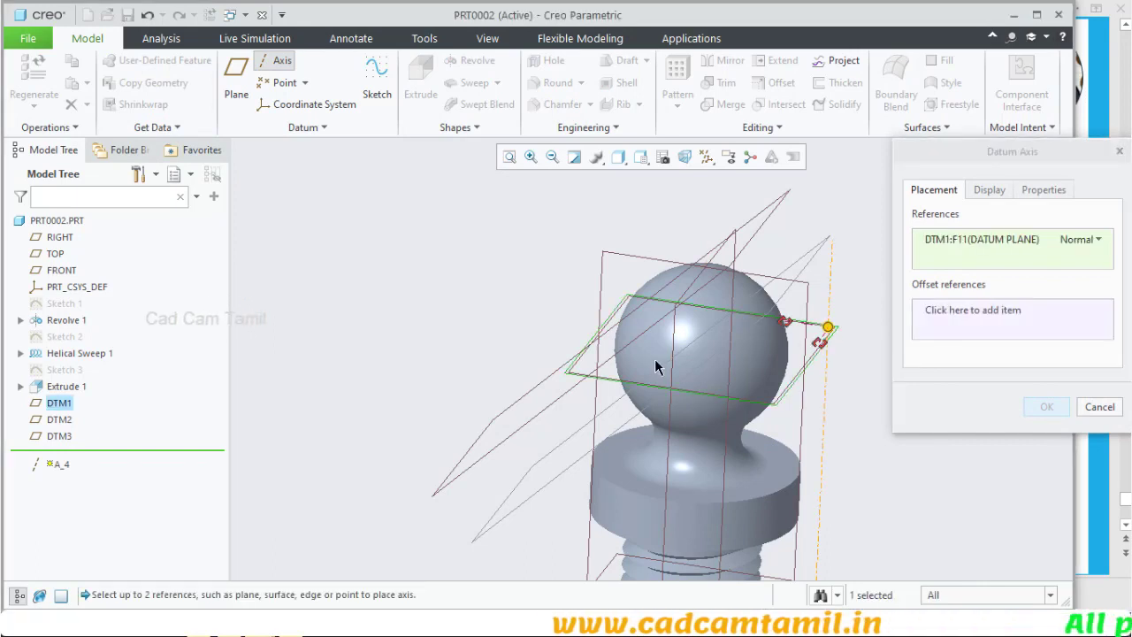
pyautogui.keyDown('ctrl'); pyautogui.click(675, 341); pyautogui.keyUp('ctrl')
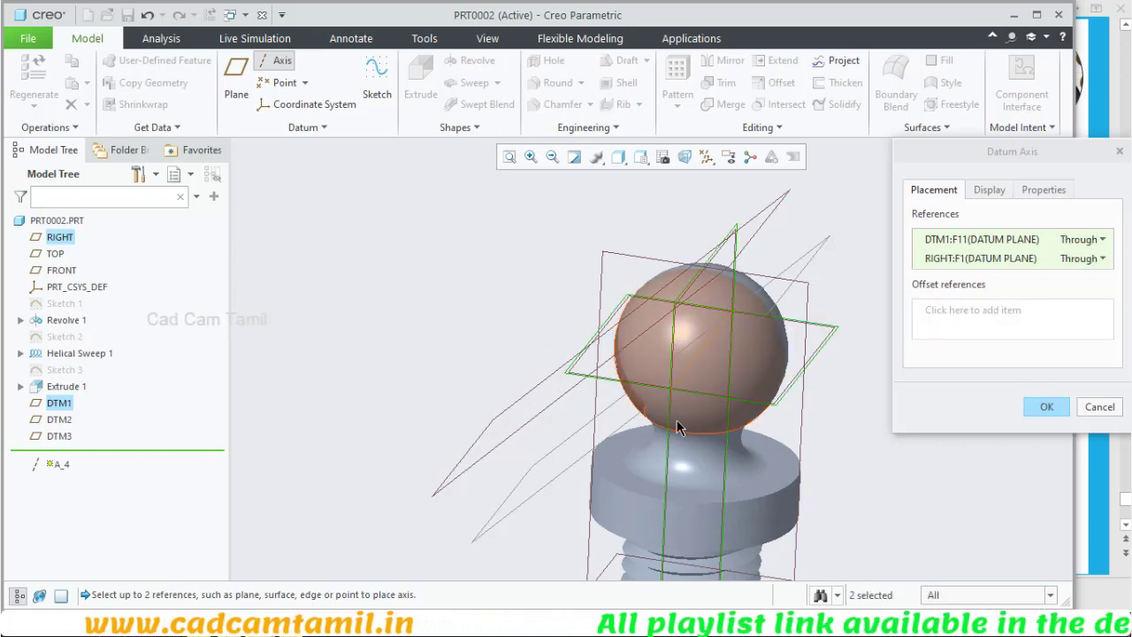
pyautogui.click(1043, 407)
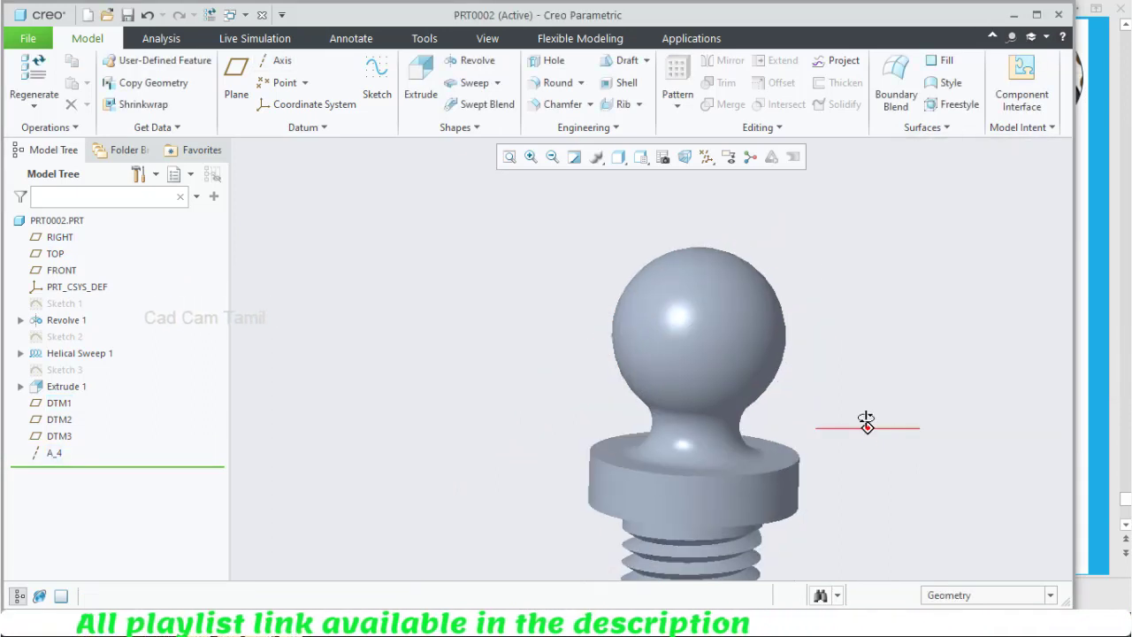
# Step: Turn on datum axis display in the view
pyautogui.moveTo(866, 422); pyautogui.dragTo(896, 392, button='middle')
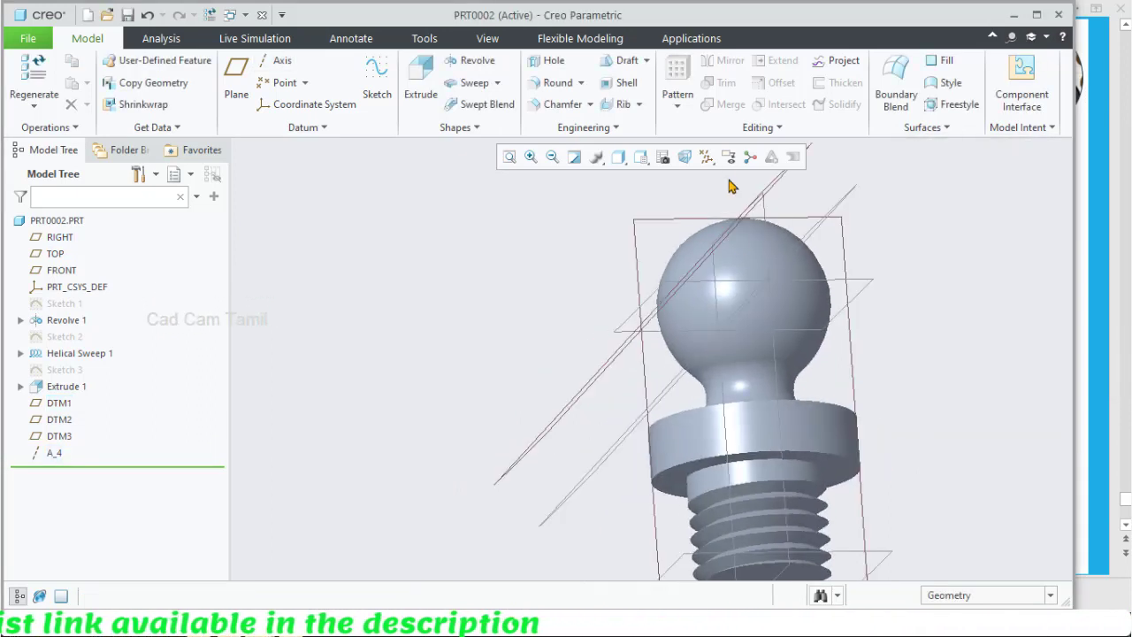
pyautogui.click(705, 157)
pyautogui.click(707, 195)
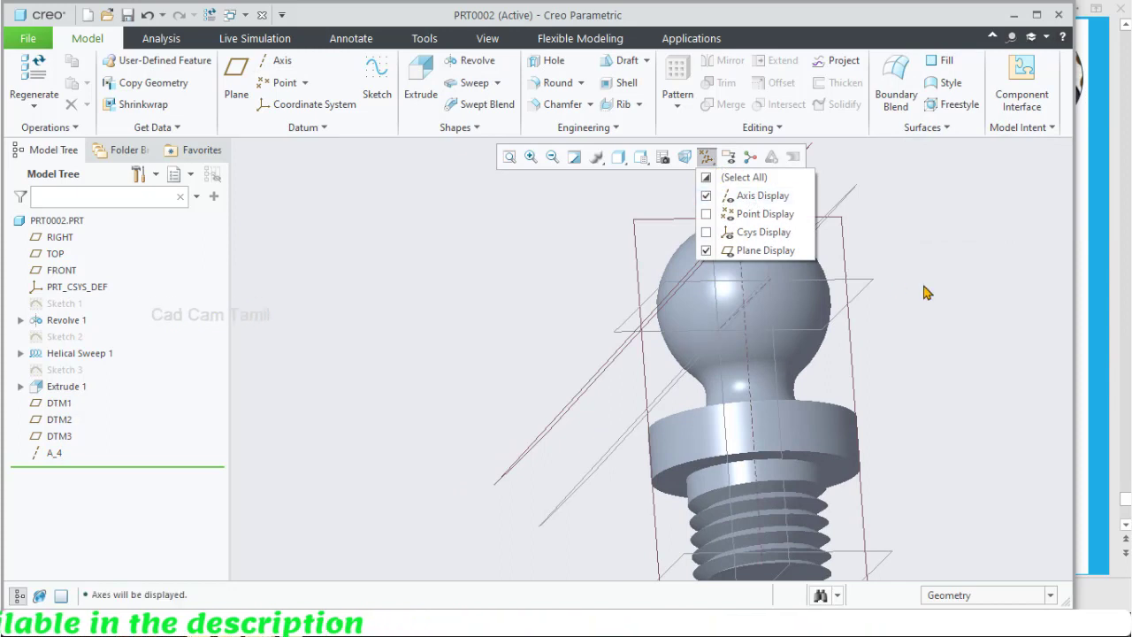
# Step: Start a new sketch on the DTM3 plane
pyautogui.moveTo(854, 366); pyautogui.dragTo(844, 325, button='middle')
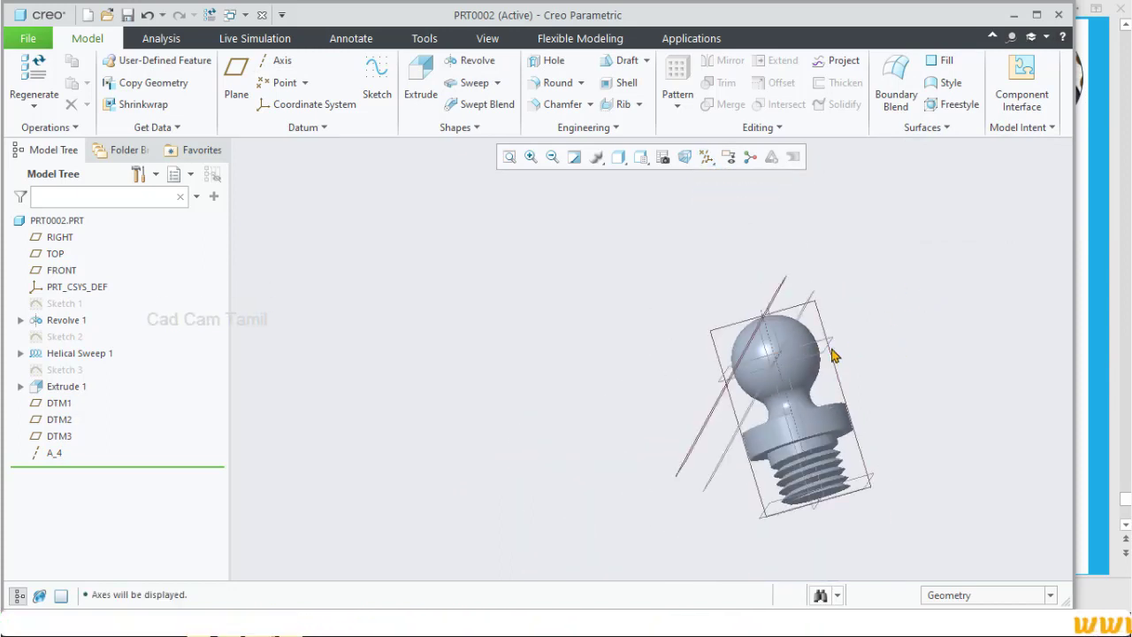
pyautogui.scroll(-6, 775, 361)
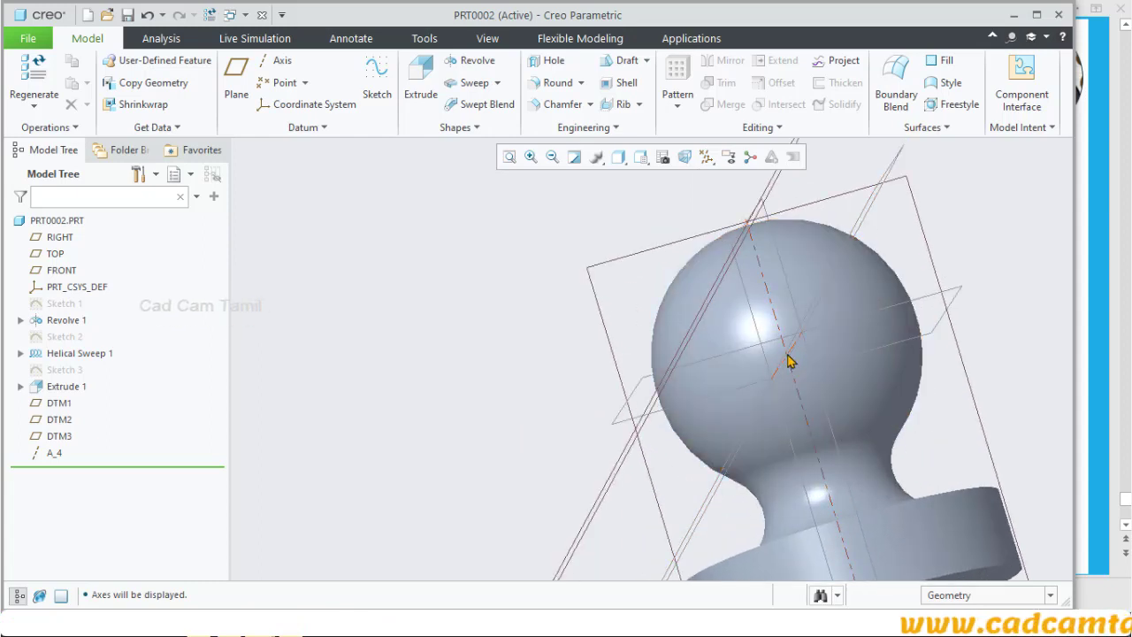
pyautogui.scroll(3, 790, 361)
pyautogui.click(739, 232)
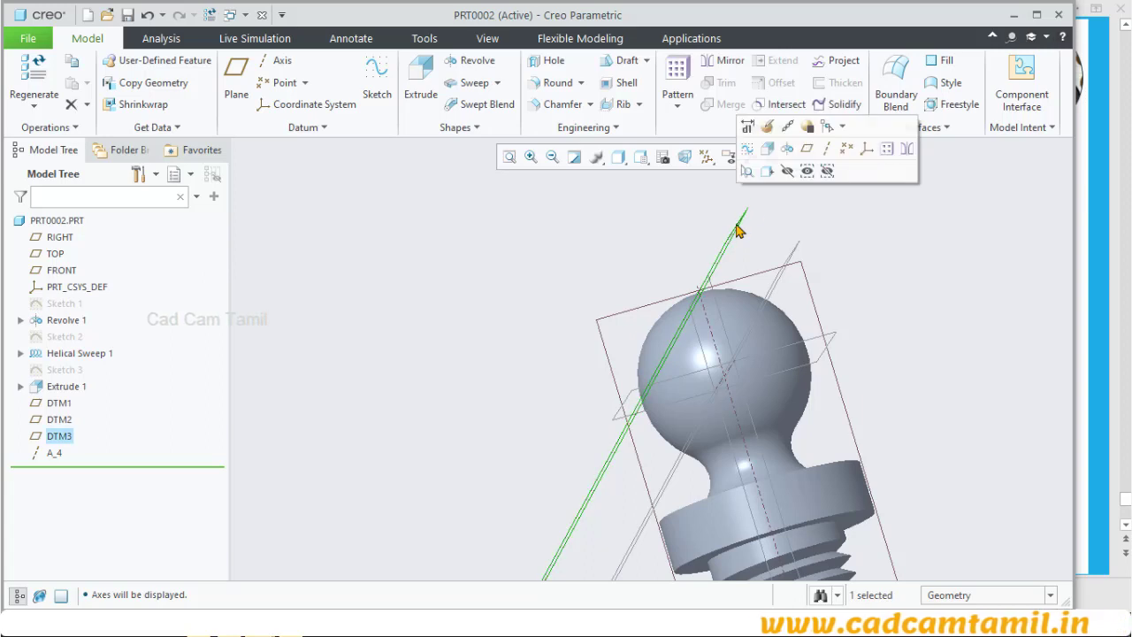
pyautogui.click(750, 168)
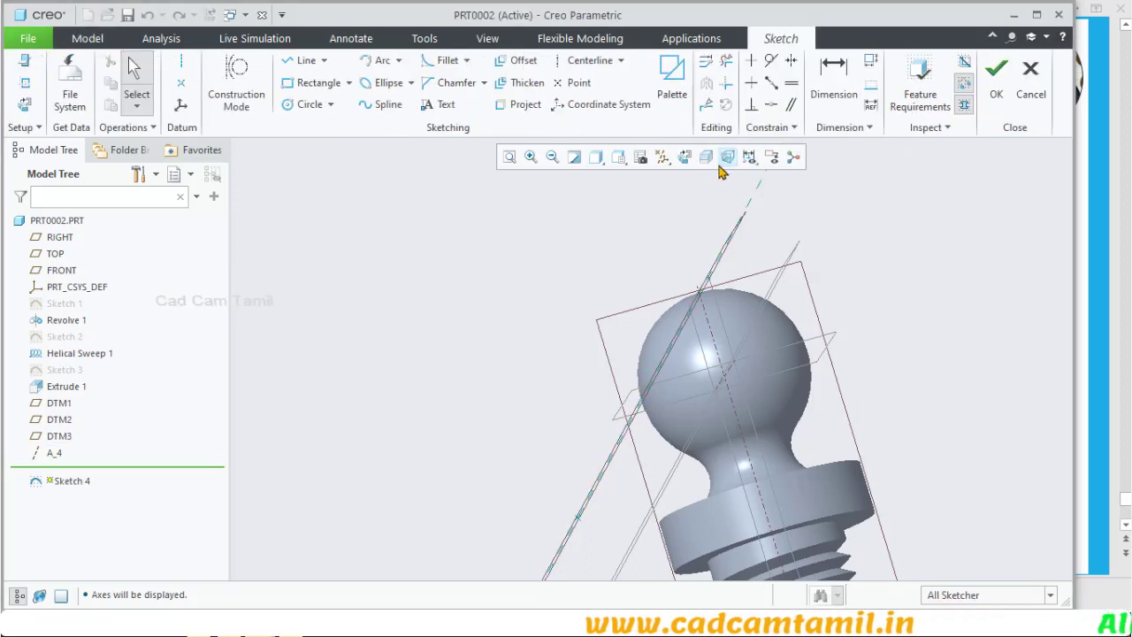
# Step: Sketch a circle on DTM3 centred on the axis intersection
pyautogui.click(686, 159)
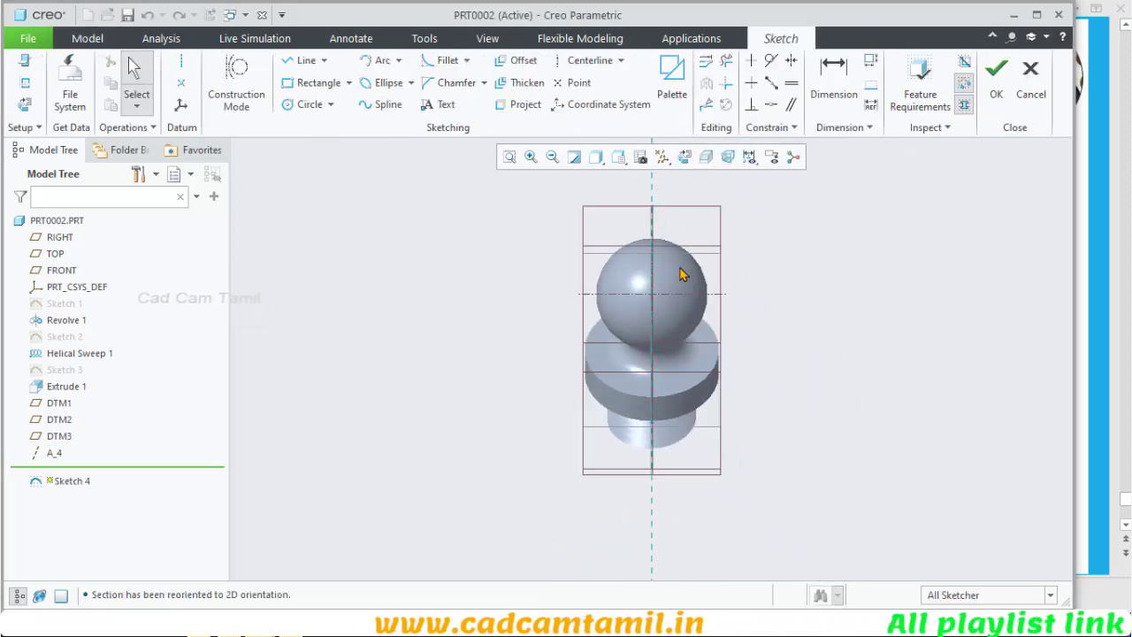
pyautogui.scroll(2, 652, 232)
pyautogui.scroll(-3, 606, 448)
pyautogui.scroll(1, 642, 339)
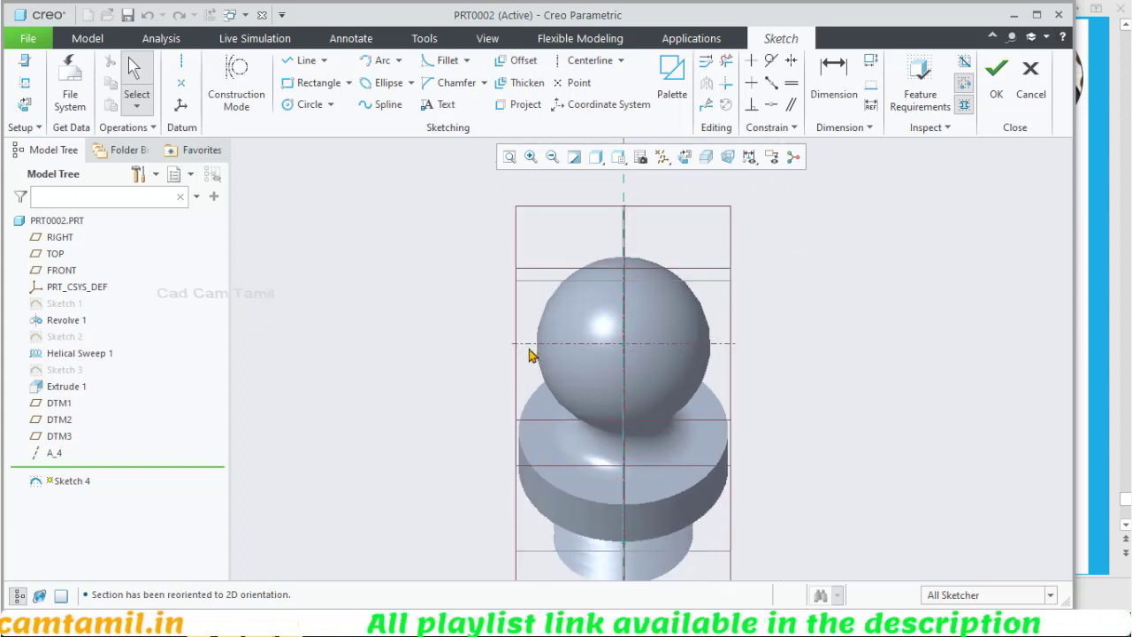
pyautogui.click(310, 104)
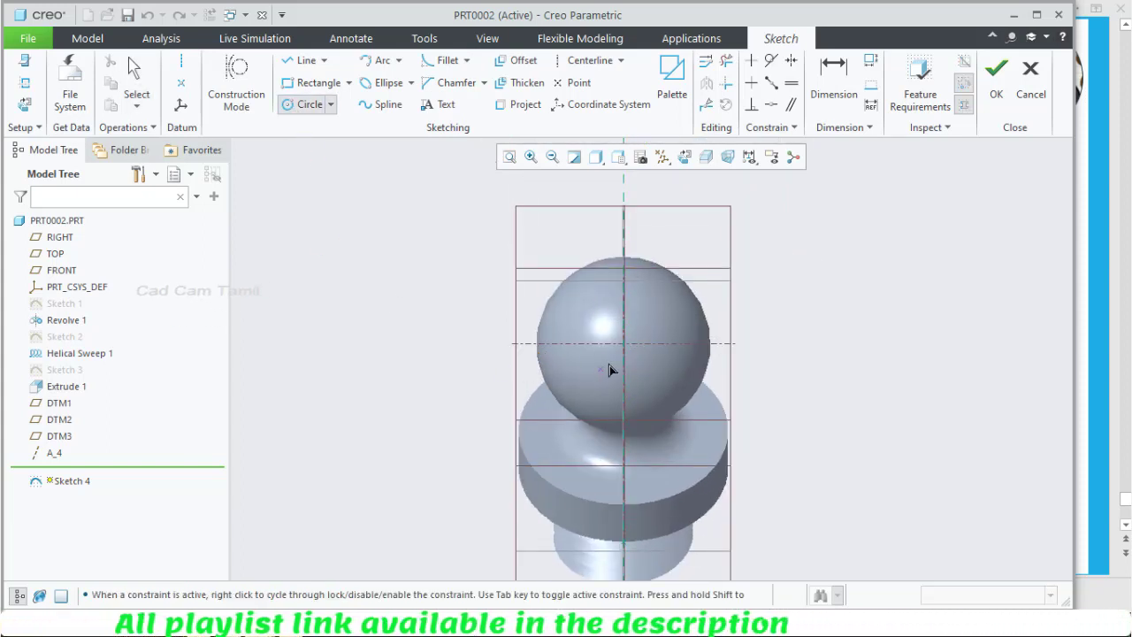
pyautogui.click(623, 391)
pyautogui.click(623, 345)
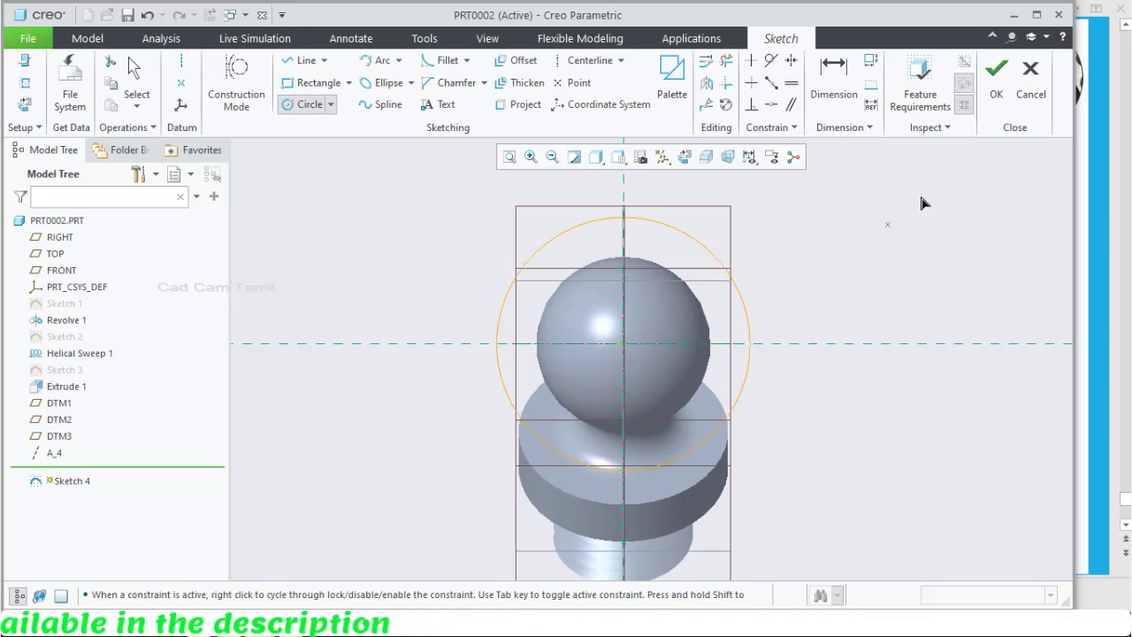
pyautogui.click(995, 78)
pyautogui.moveTo(811, 404)
pyautogui.mouseDown(button='middle')
pyautogui.moveTo(765, 348)
pyautogui.moveTo(698, 394)
pyautogui.mouseUp(button='middle')
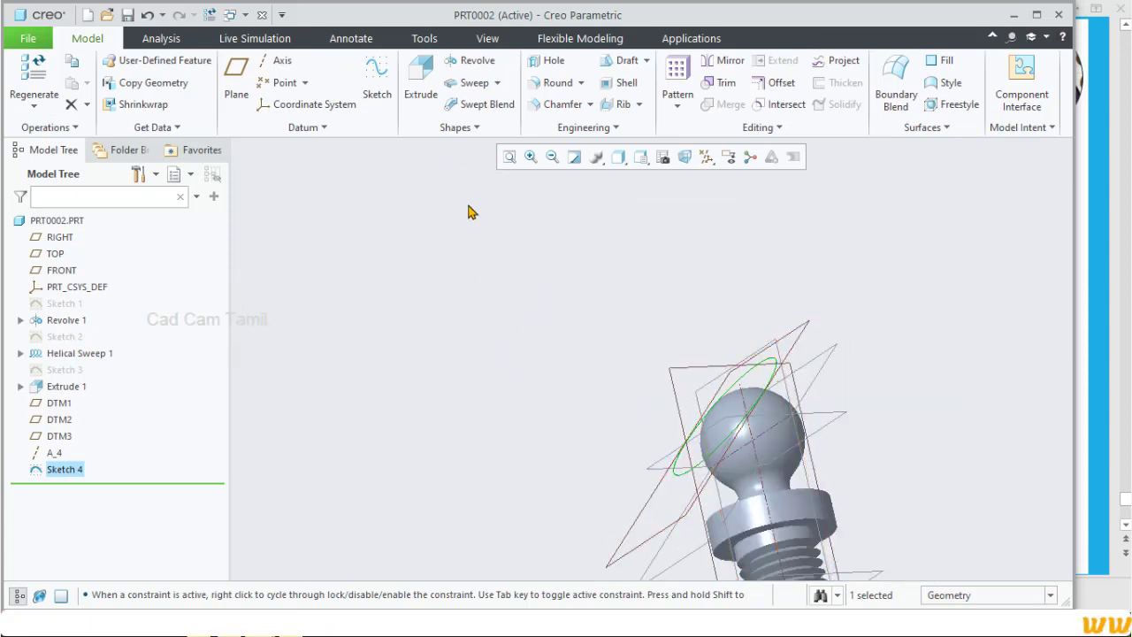
# Step: Extrude the circle as a 14.51-deep material-removing cut, flattening the ball
pyautogui.click(422, 89)
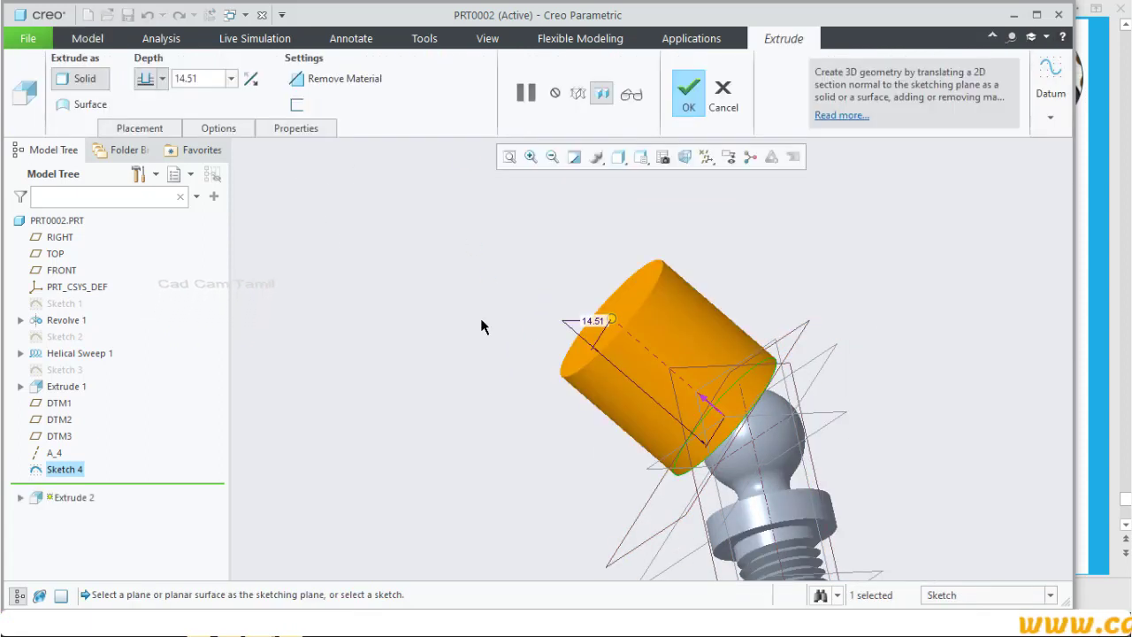
pyautogui.click(327, 80)
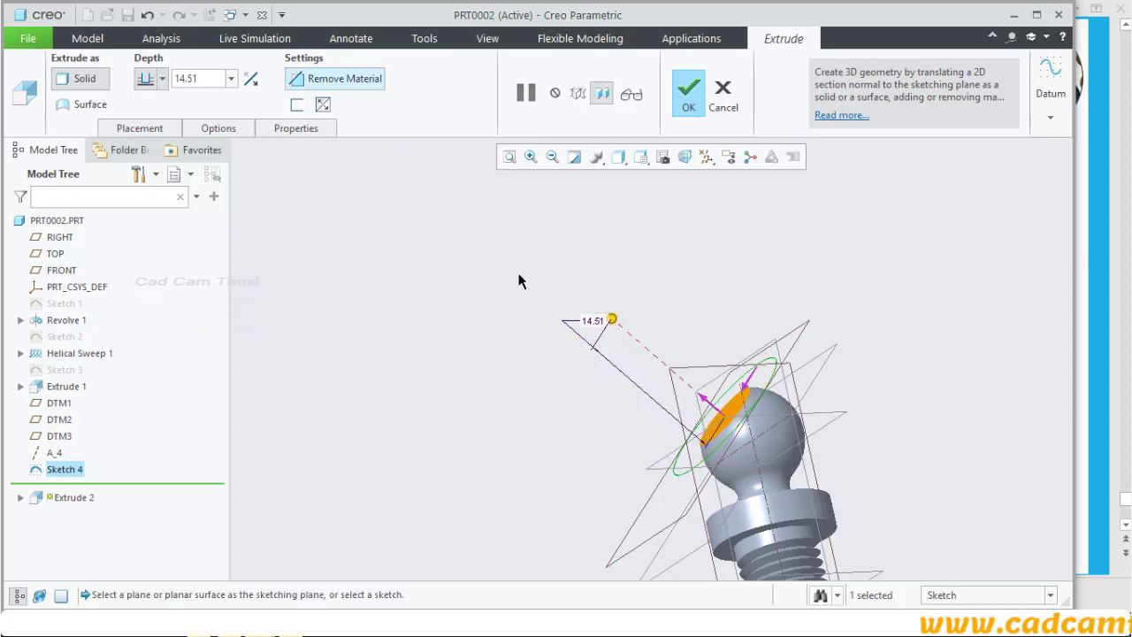
pyautogui.click(688, 90)
pyautogui.moveTo(589, 271); pyautogui.dragTo(720, 269, button='middle')
pyautogui.scroll(8, 721, 270)
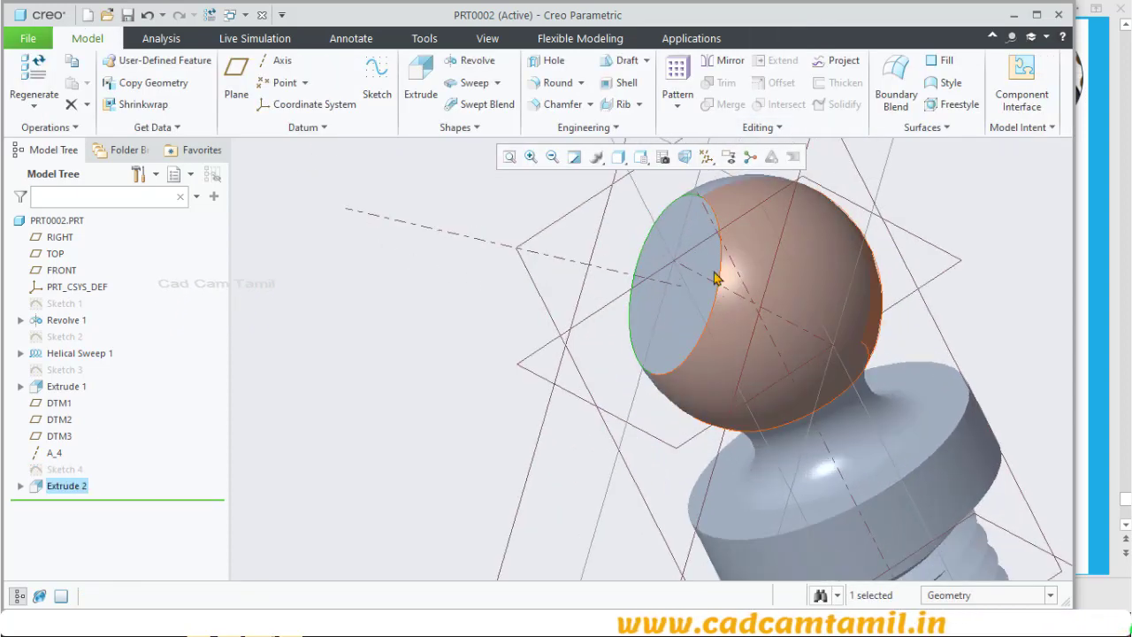
pyautogui.scroll(-3, 588, 380)
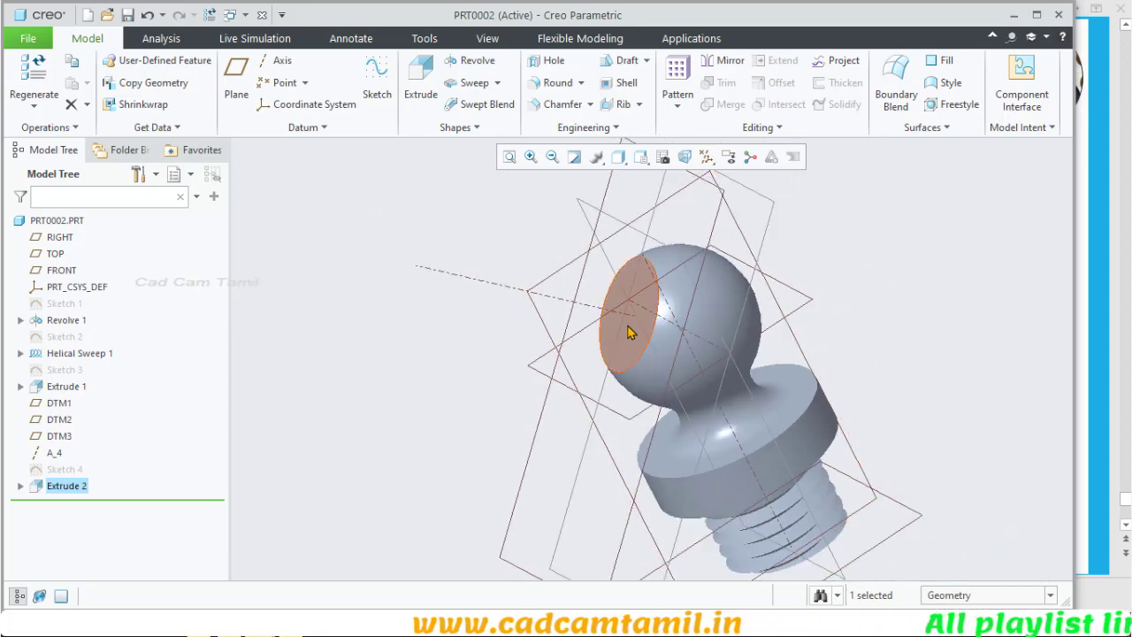
# Step: Check the Grease Nipple reference drawing, then start a new sketch on FRONT
pyautogui.hotkey('ctrl', 'd')
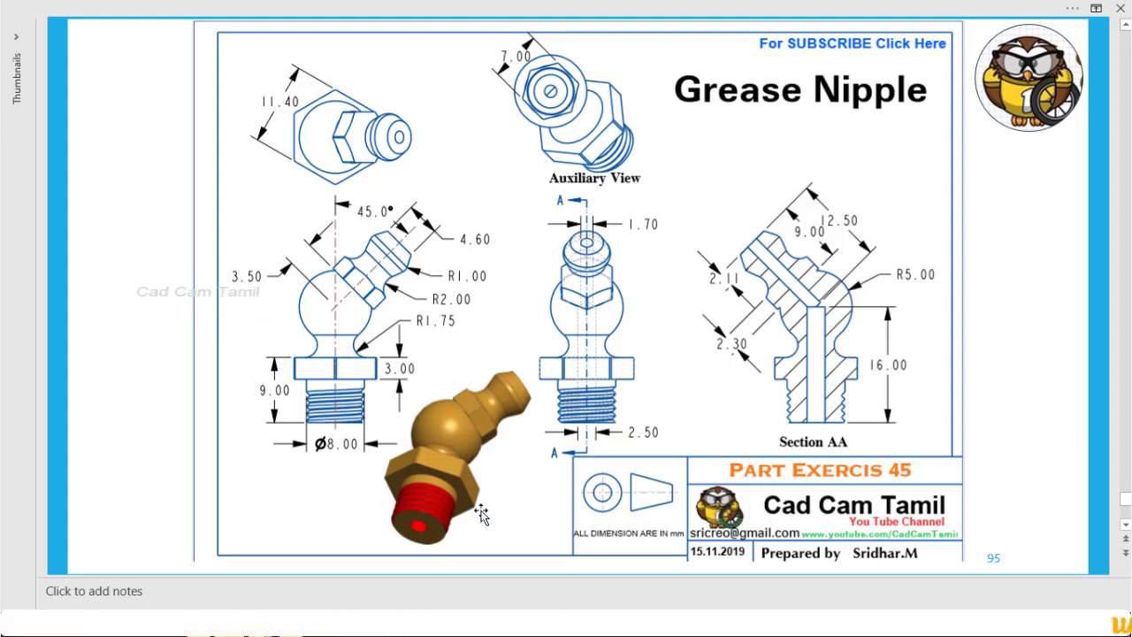
pyautogui.hotkey('alt', 'Tab')
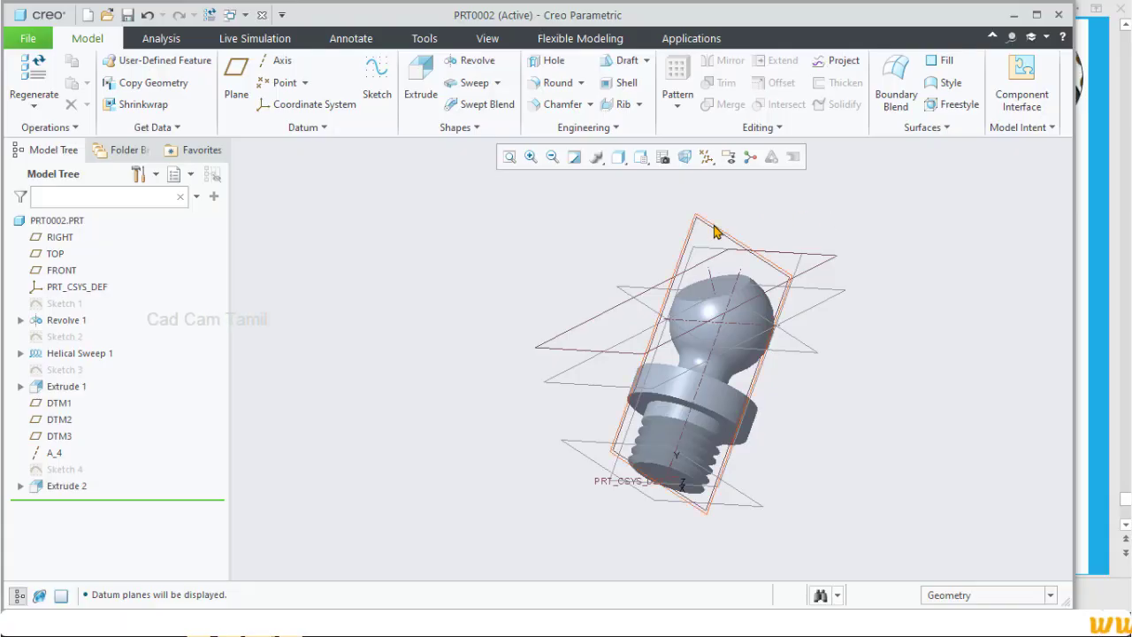
pyautogui.click(725, 152)
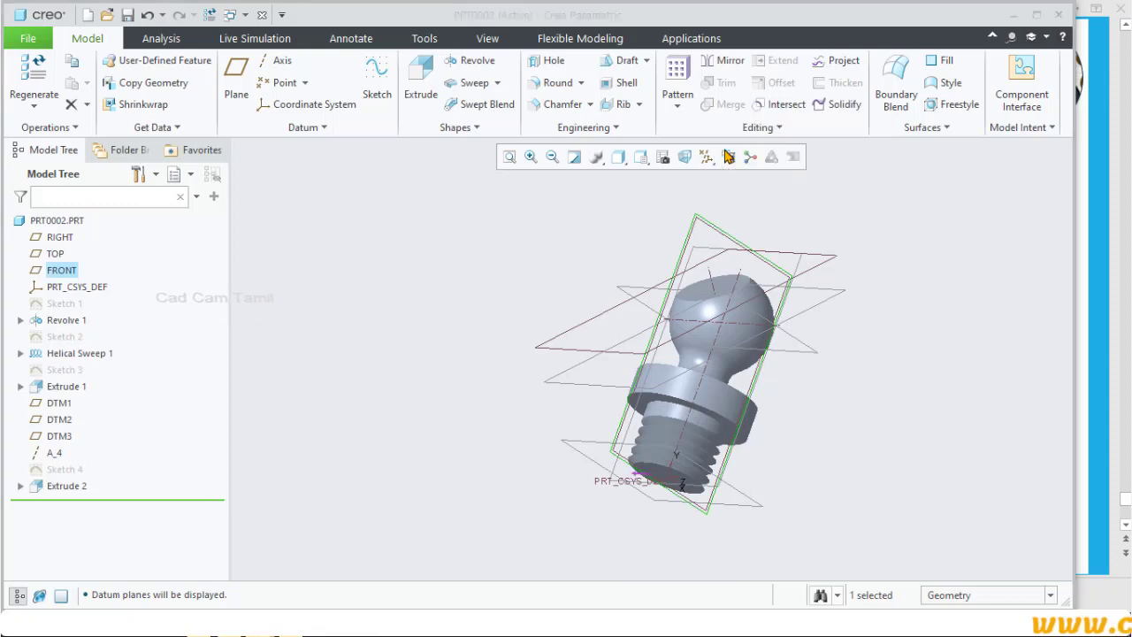
# Step: View the FRONT sketch face-on and add a centerline through the ball centre
pyautogui.click(686, 161)
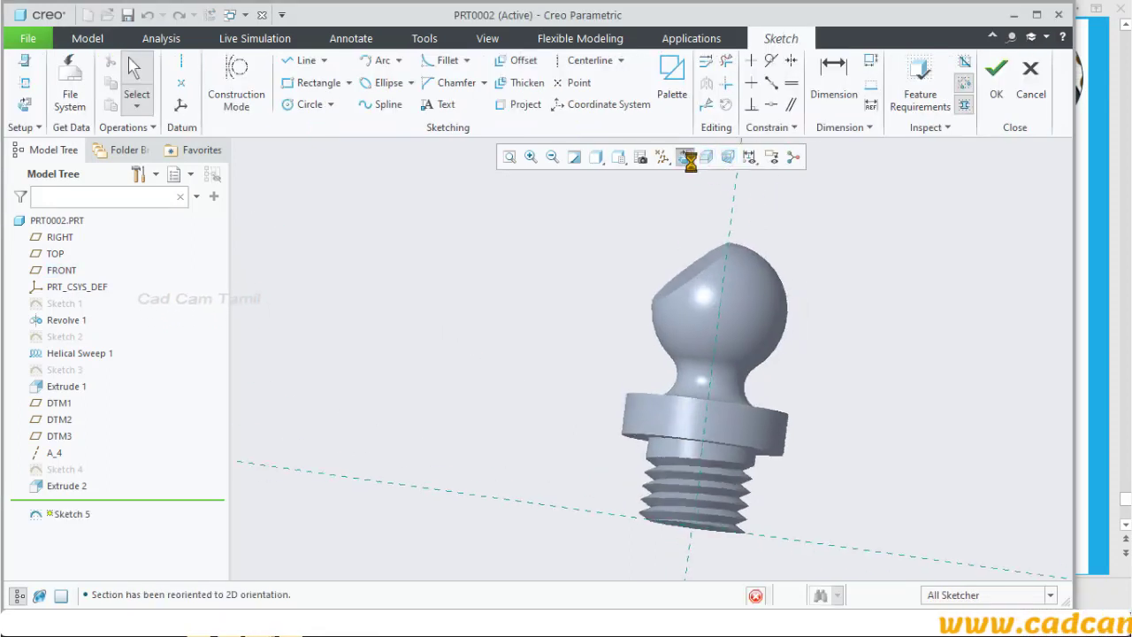
pyautogui.scroll(-2, 677, 277)
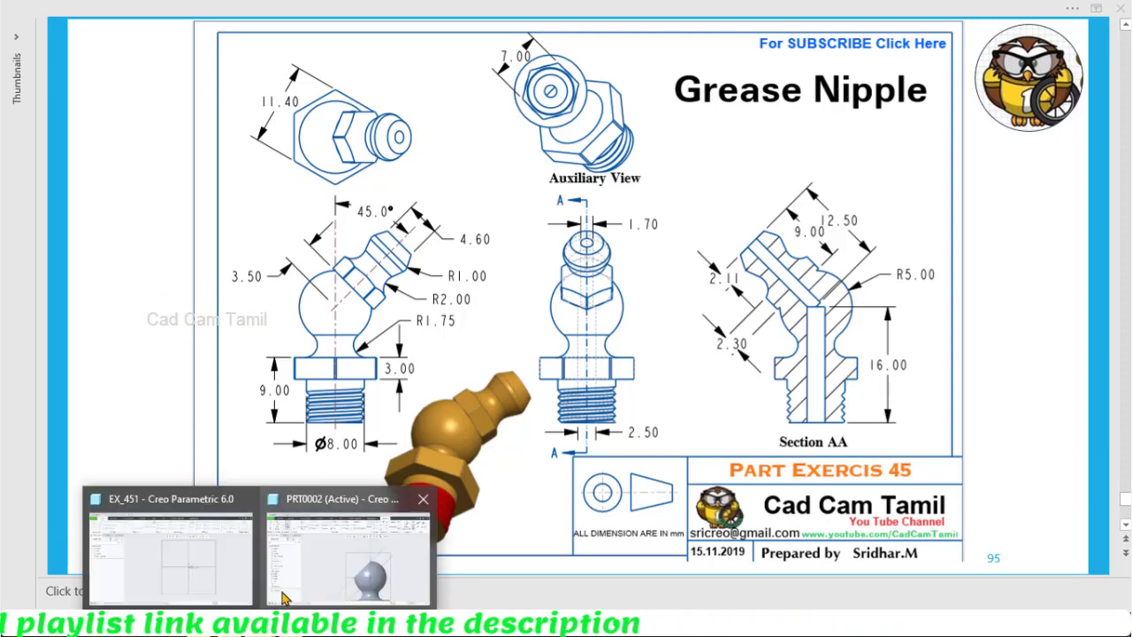
pyautogui.click(327, 579)
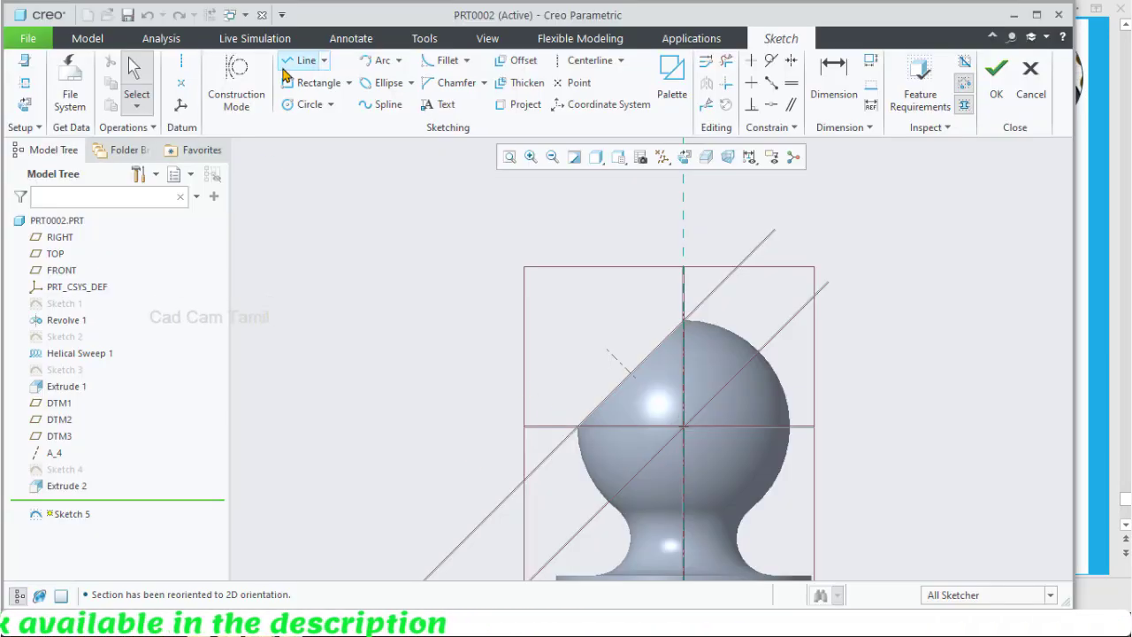
pyautogui.click(181, 60)
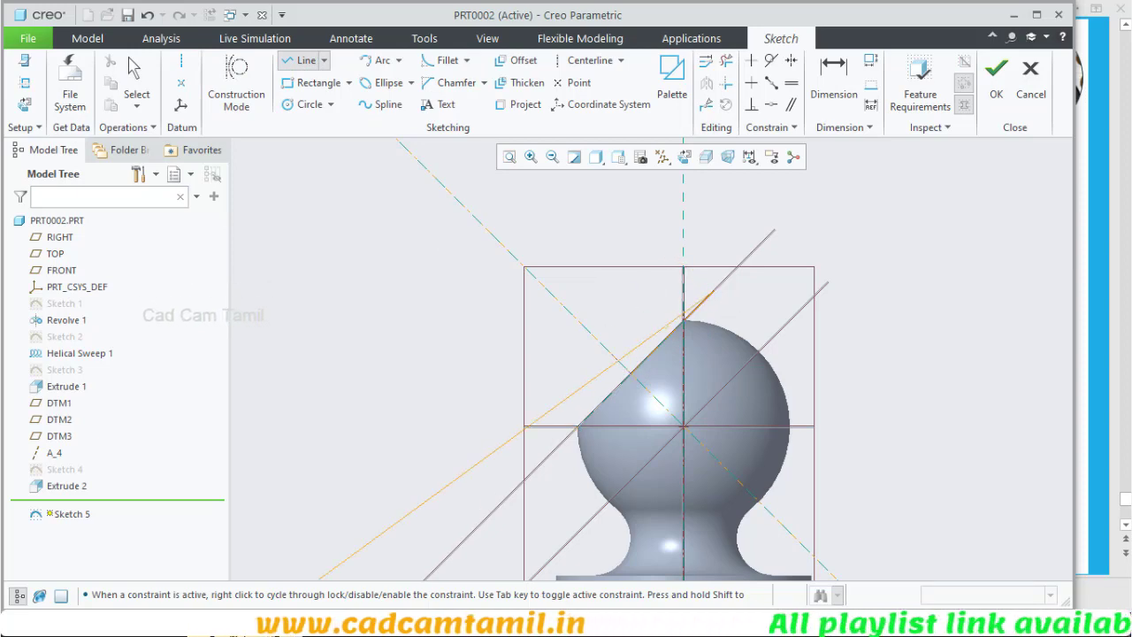
pyautogui.hotkey('alt', 'Tab')
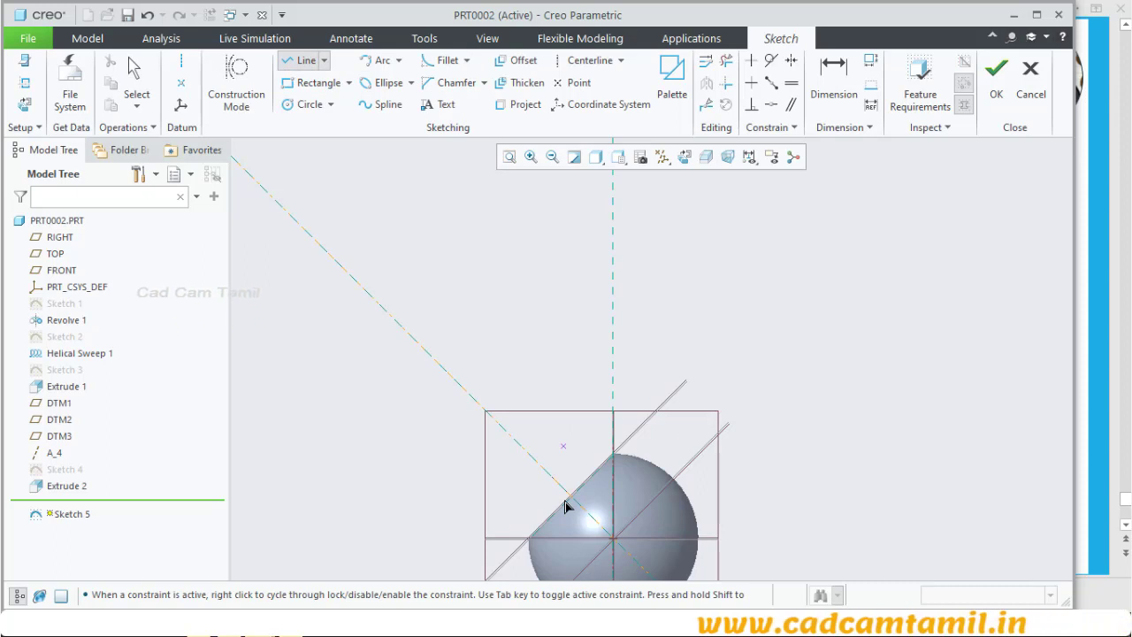
# Step: Sketch a line along the ball's 45° flat face and recheck the drawing
pyautogui.click(642, 430)
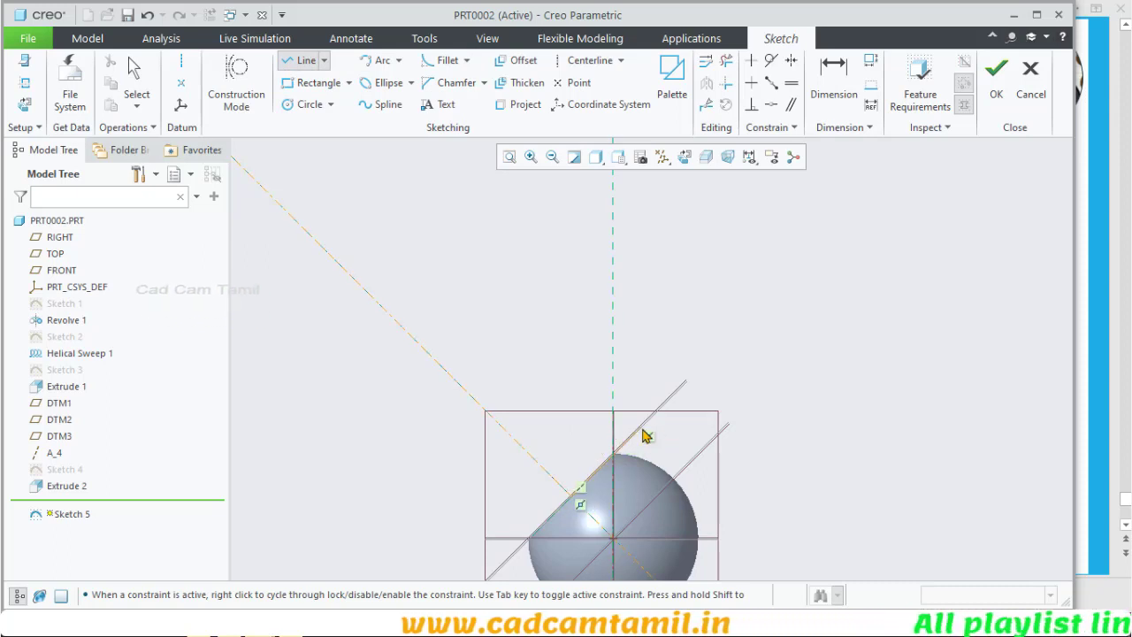
pyautogui.middleClick(689, 301)
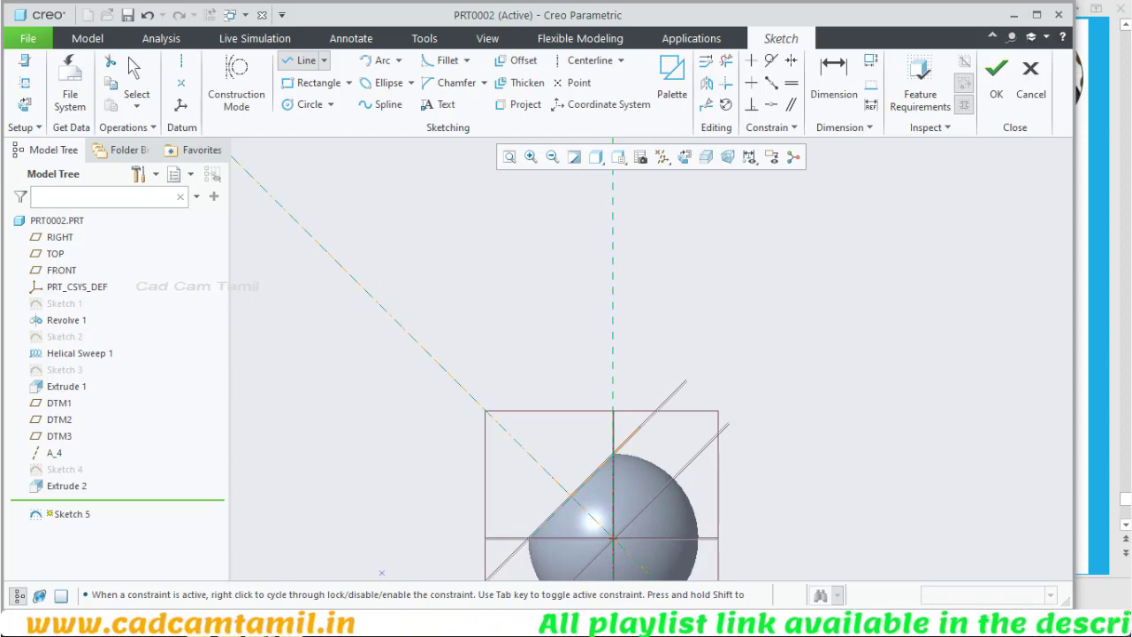
pyautogui.hotkey('alt', 'Tab')
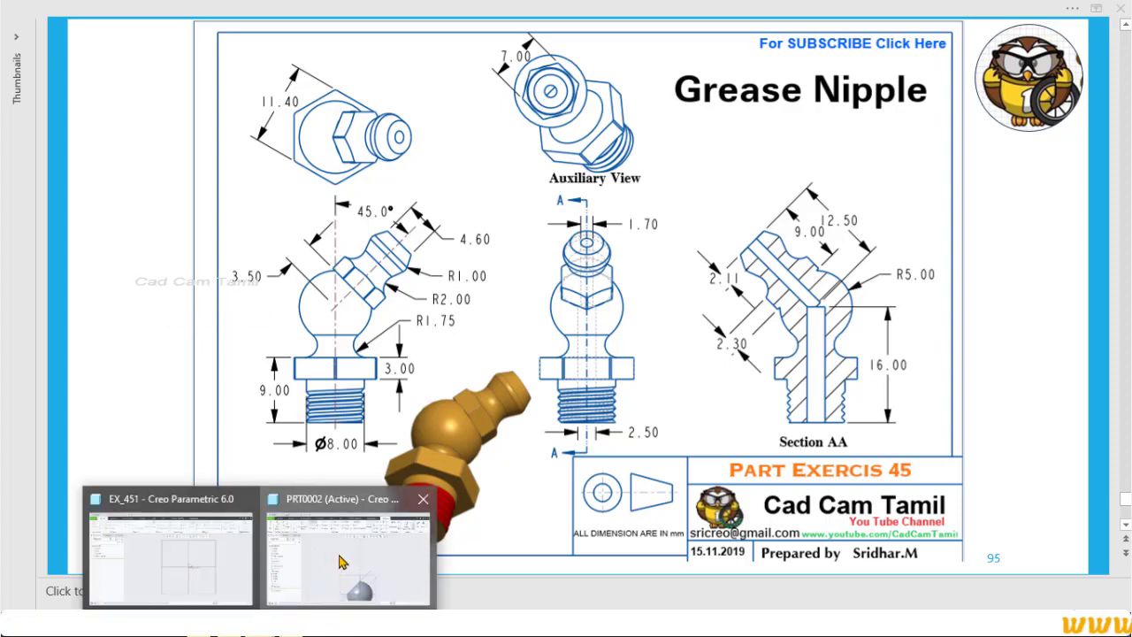
pyautogui.click(329, 521)
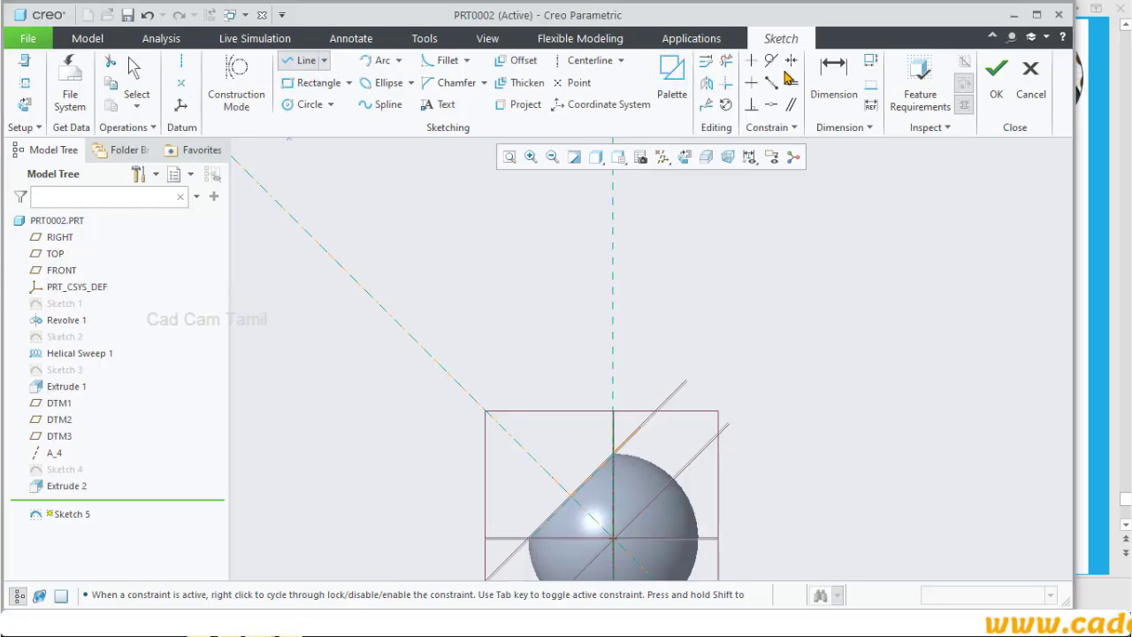
# Step: Draw a short line stepping up from the flat face's top corner
pyautogui.click(833, 75)
pyautogui.scroll(-3, 599, 475)
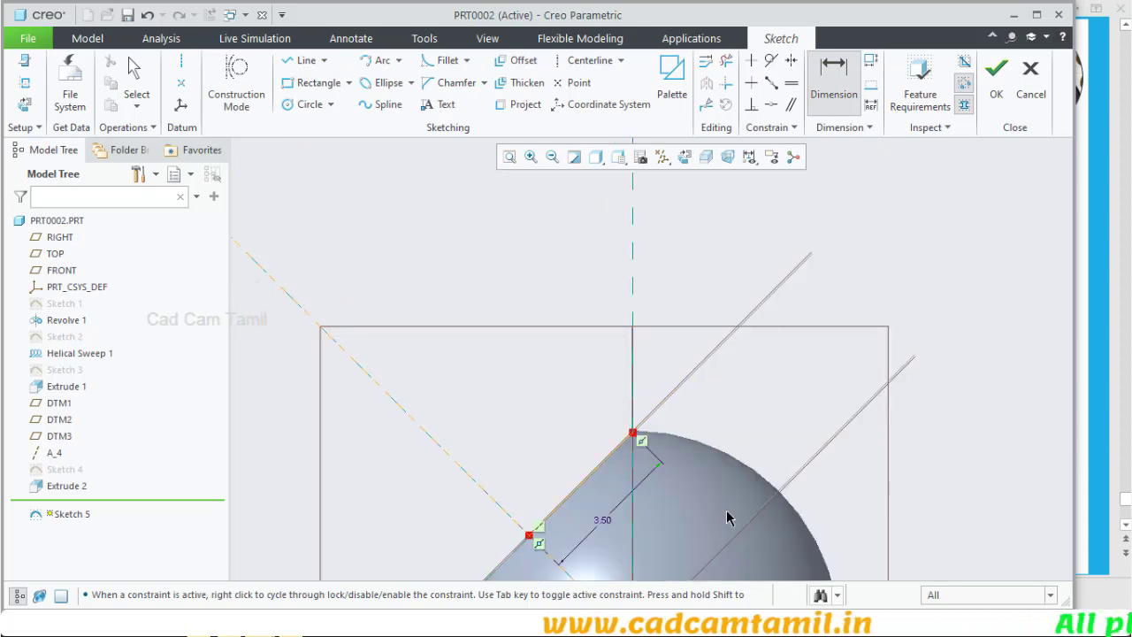
pyautogui.scroll(-3, 641, 420)
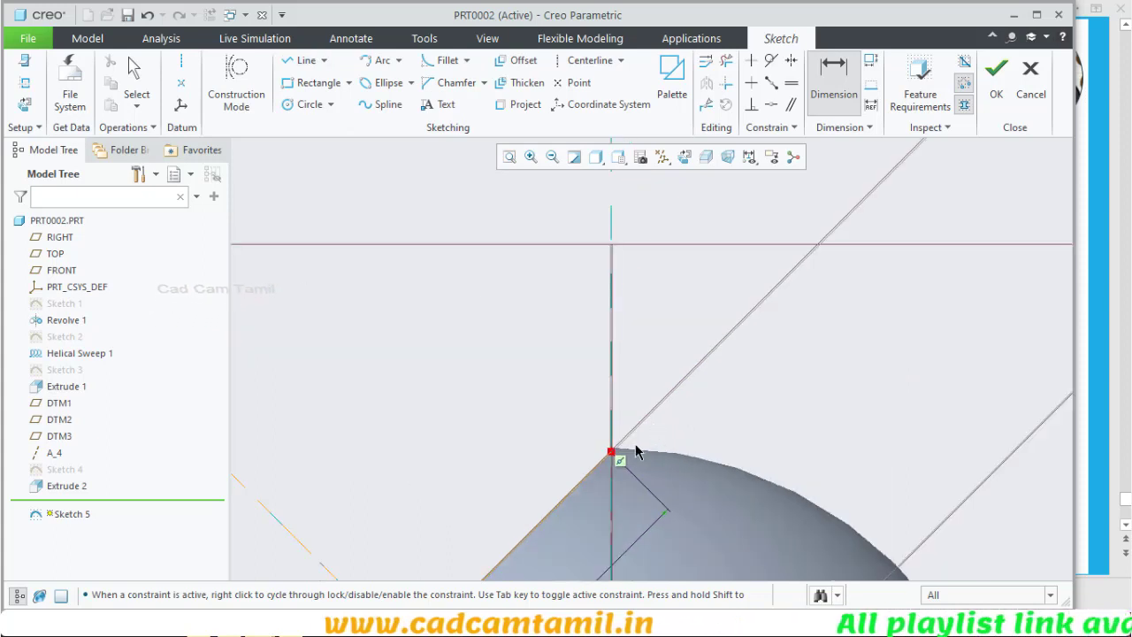
pyautogui.scroll(-3, 623, 449)
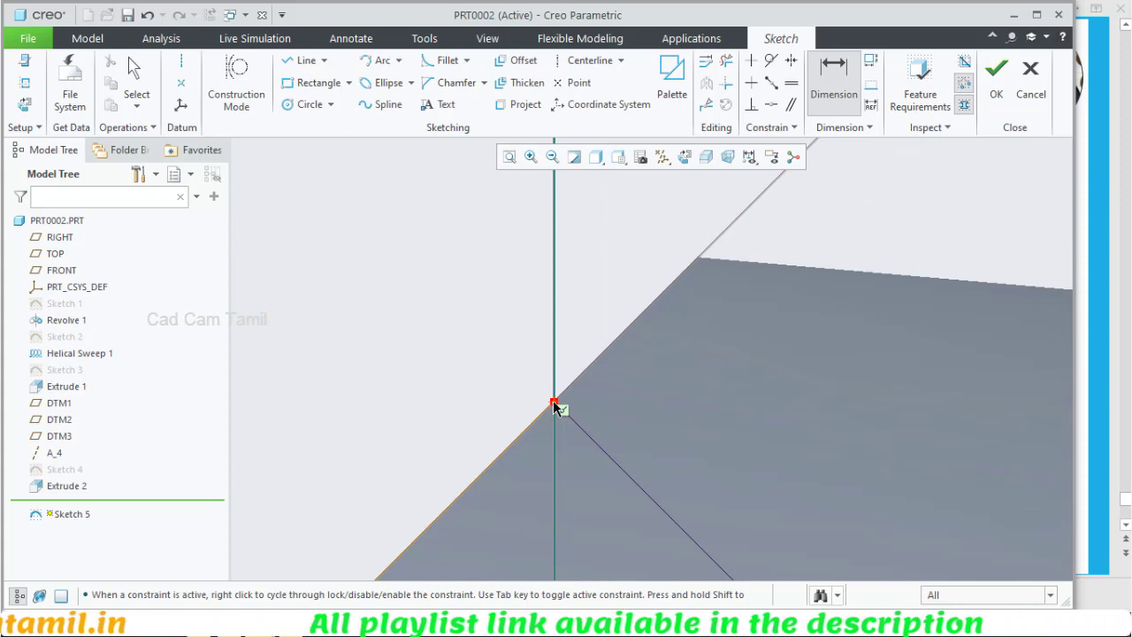
pyautogui.scroll(3, 488, 305)
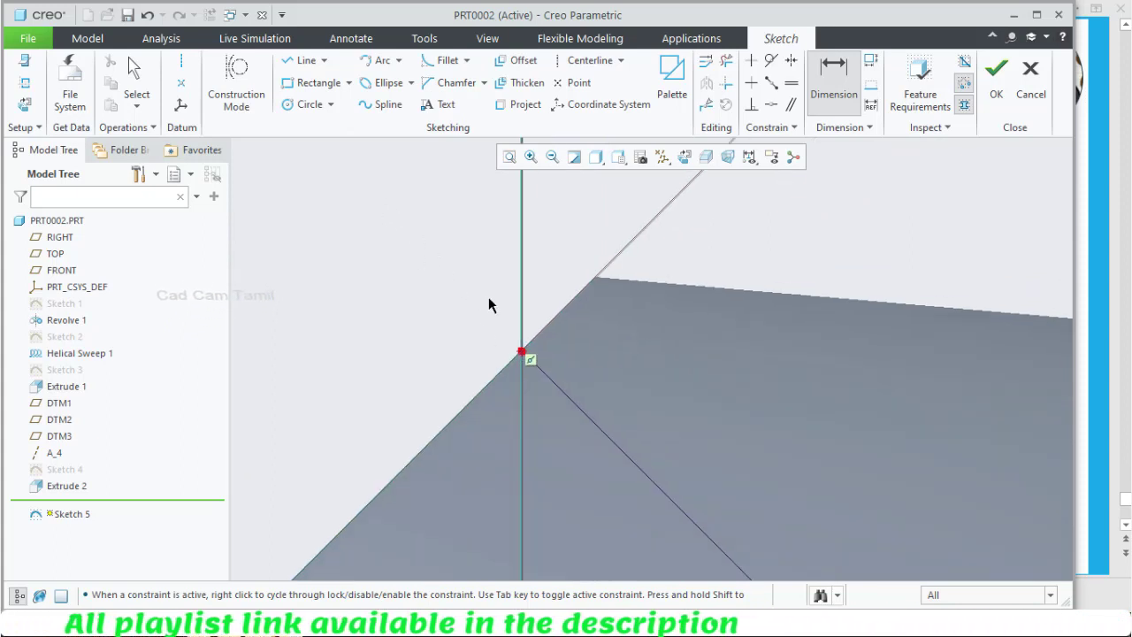
pyautogui.click(304, 60)
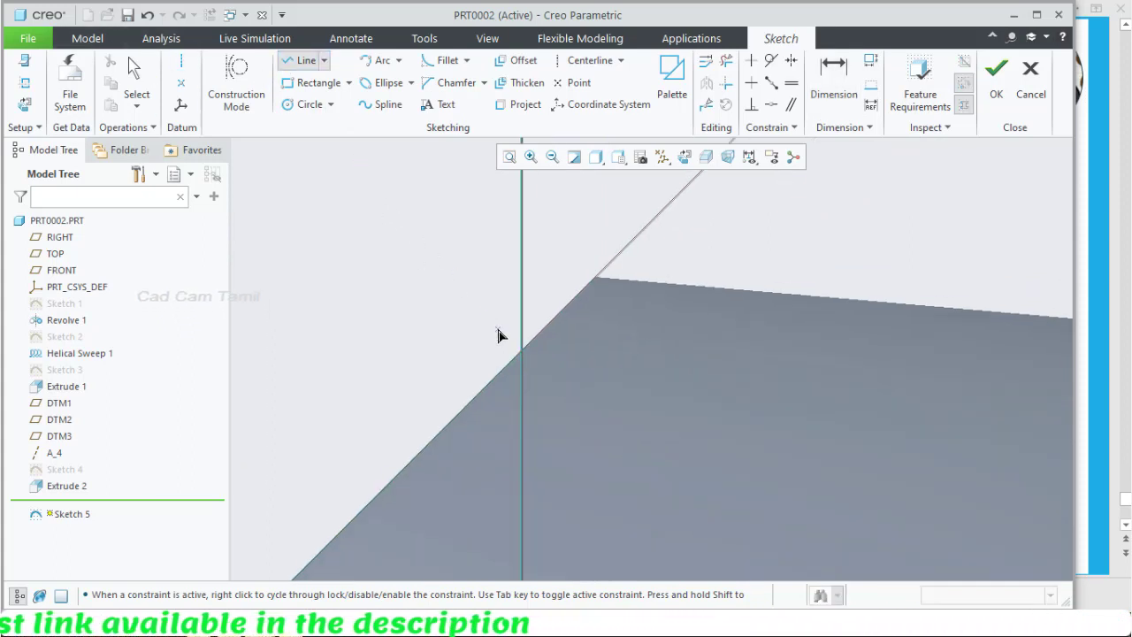
pyautogui.click(523, 353)
pyautogui.scroll(3, 447, 239)
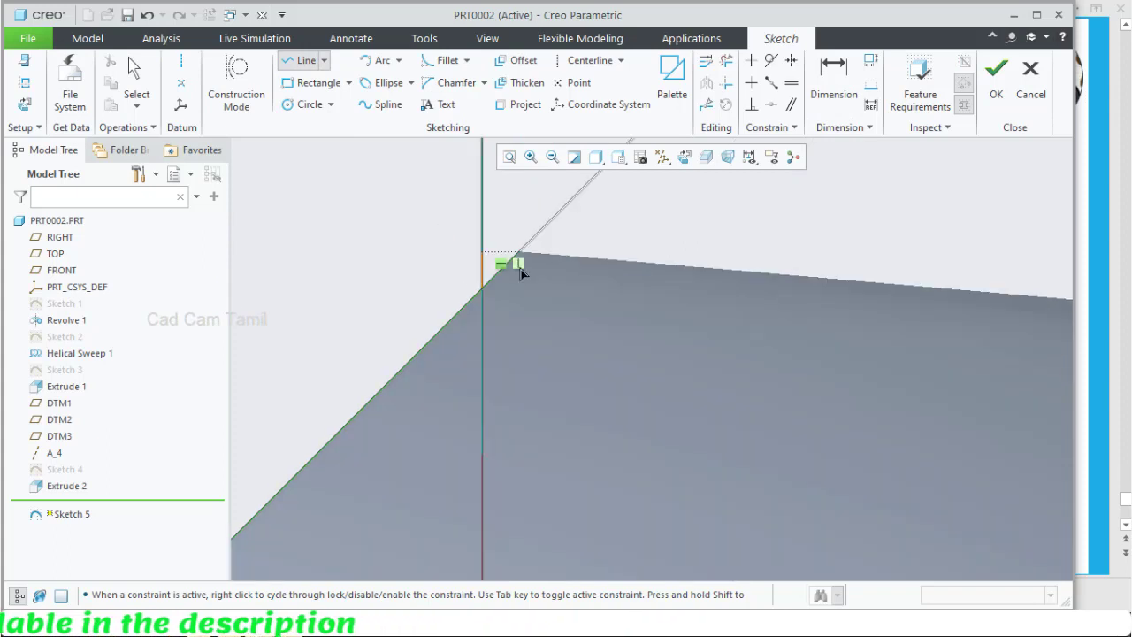
pyautogui.scroll(8, 520, 272)
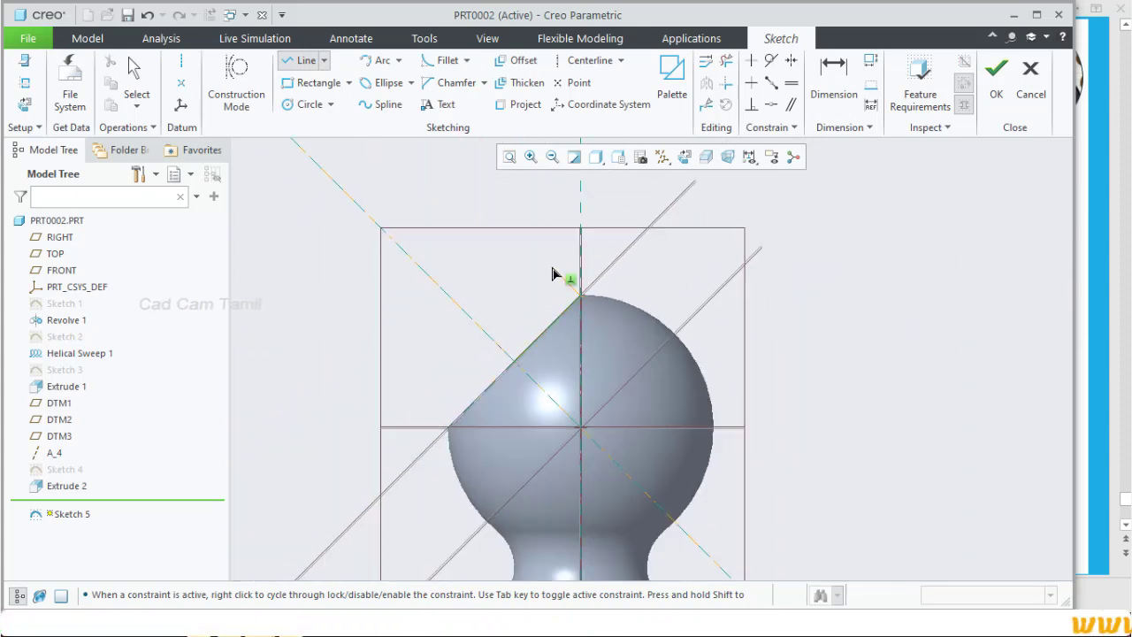
pyautogui.scroll(-2, 552, 274)
pyautogui.scroll(-1, 552, 274)
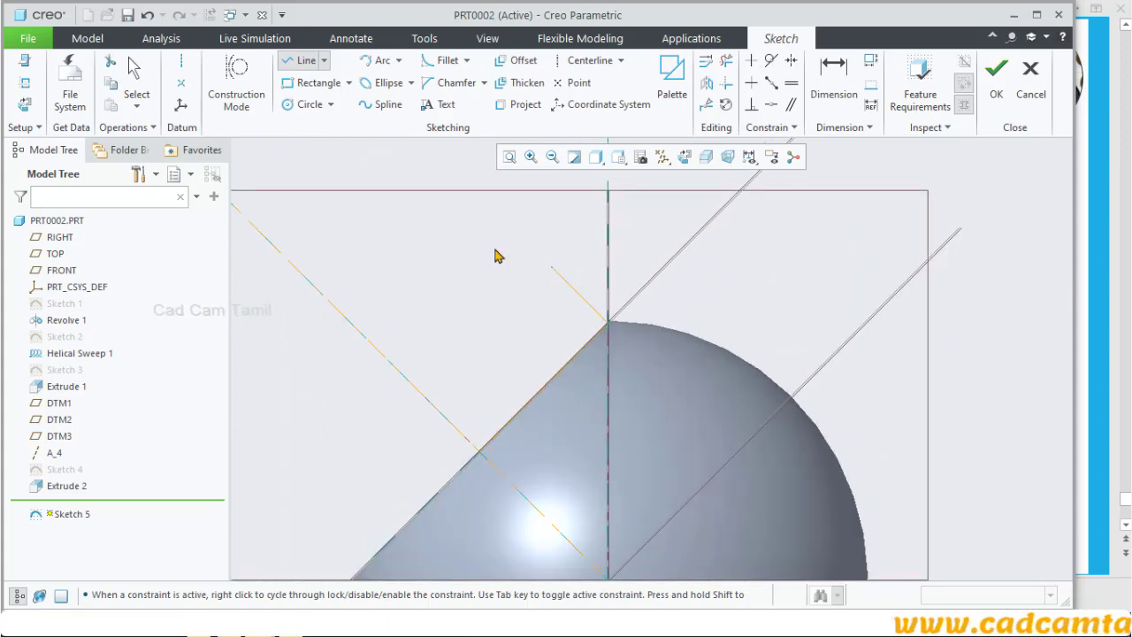
pyautogui.middleClick(572, 316)
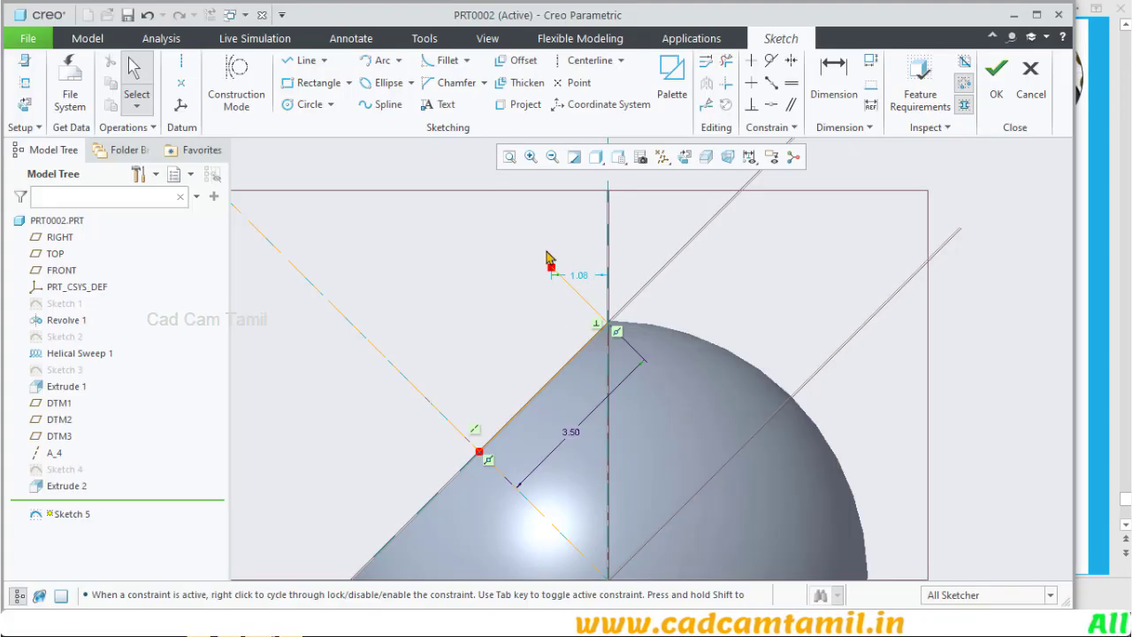
# Step: Dimension the short step line to 2.30
pyautogui.press('d')
pyautogui.click(590, 314)
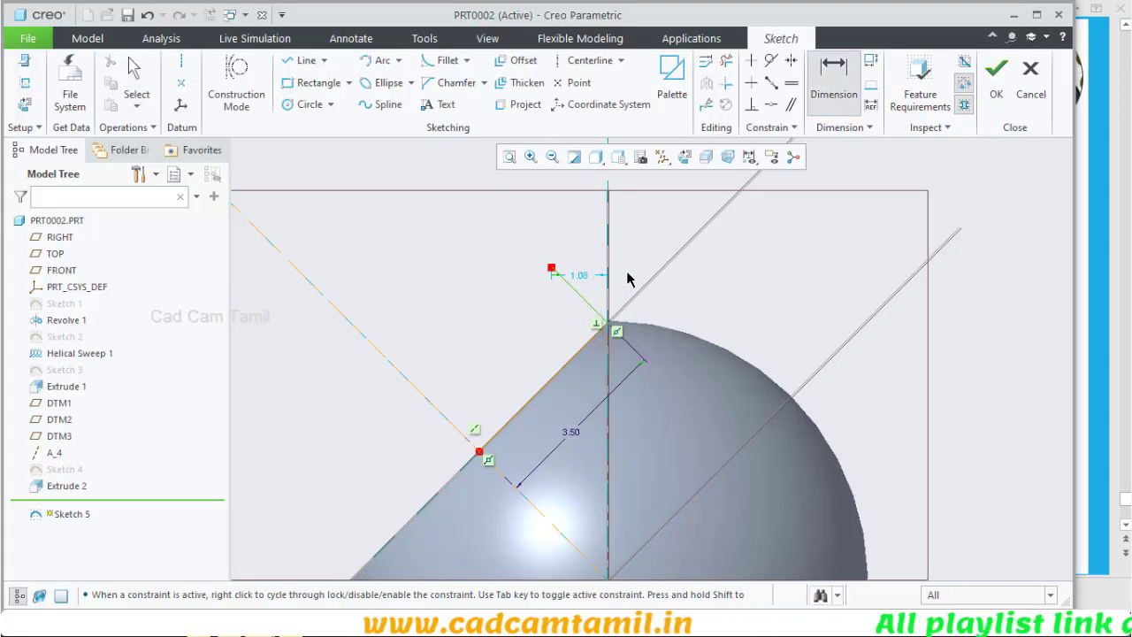
pyautogui.middleClick(624, 265)
pyautogui.write('2.3')
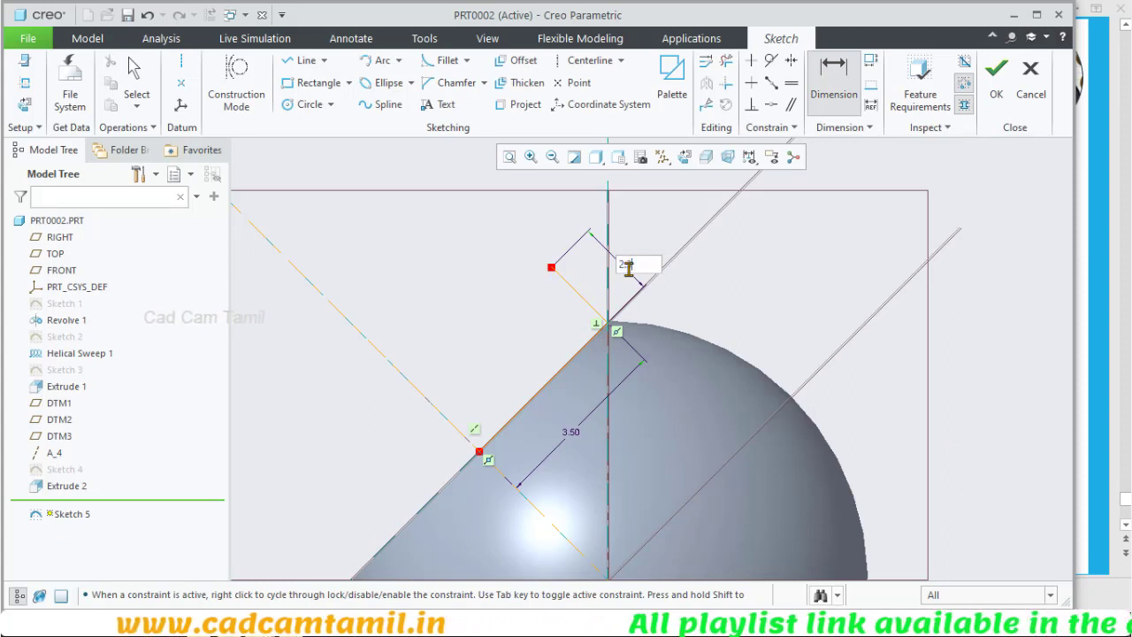
pyautogui.press('Return')
pyautogui.scroll(-3, 693, 347)
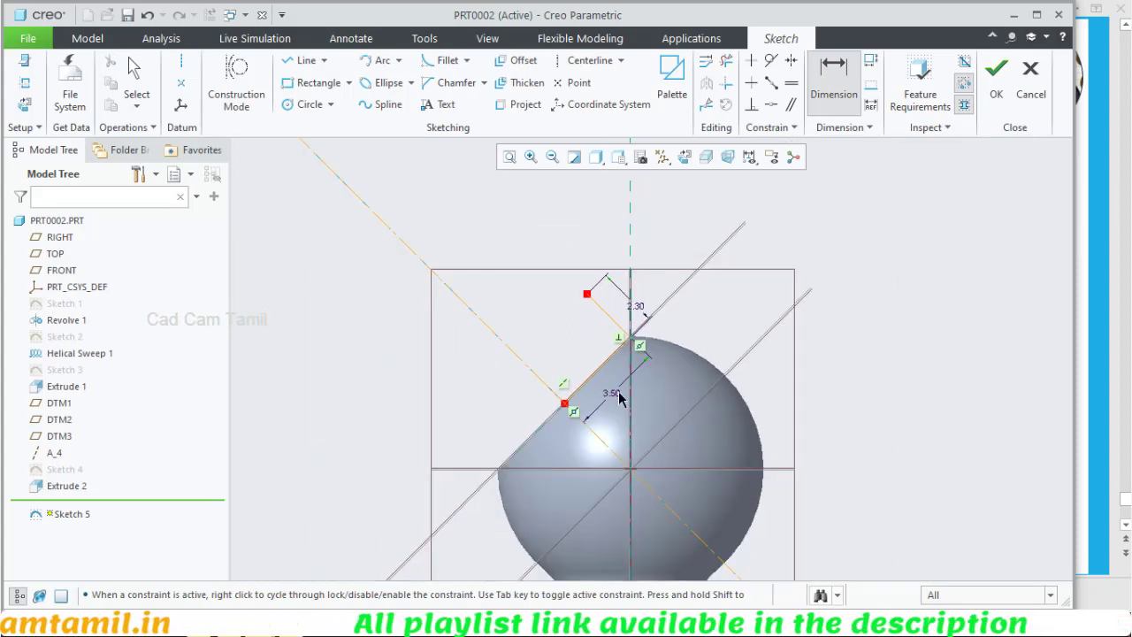
pyautogui.scroll(2, 531, 446)
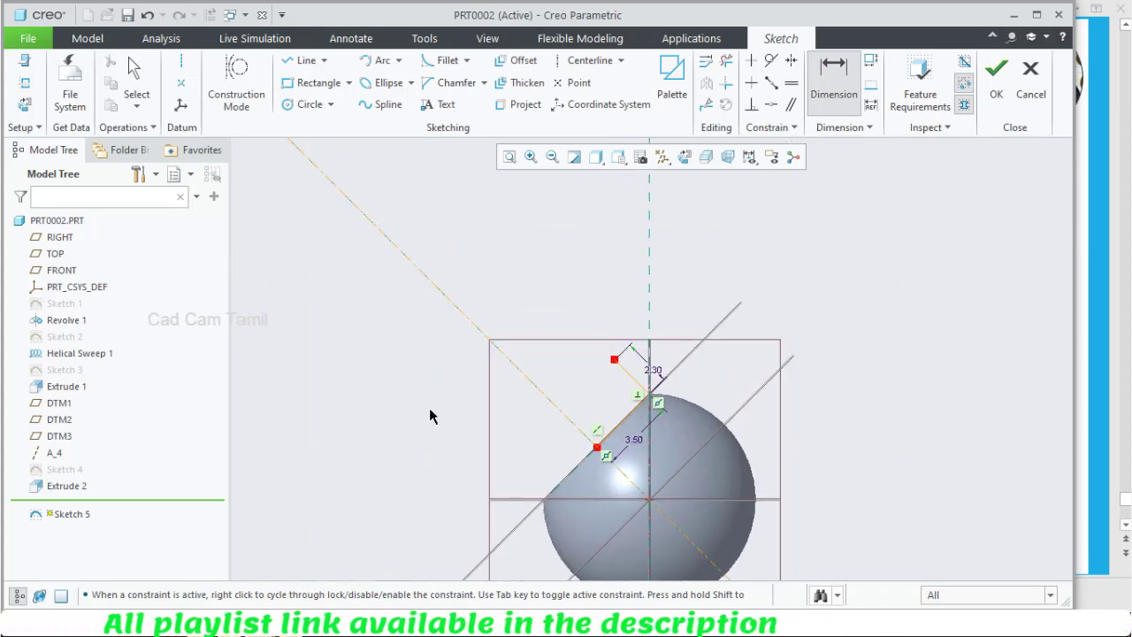
# Step: Draw a line from the face's lower end along the nozzle axis, reading 6.92
pyautogui.click(302, 61)
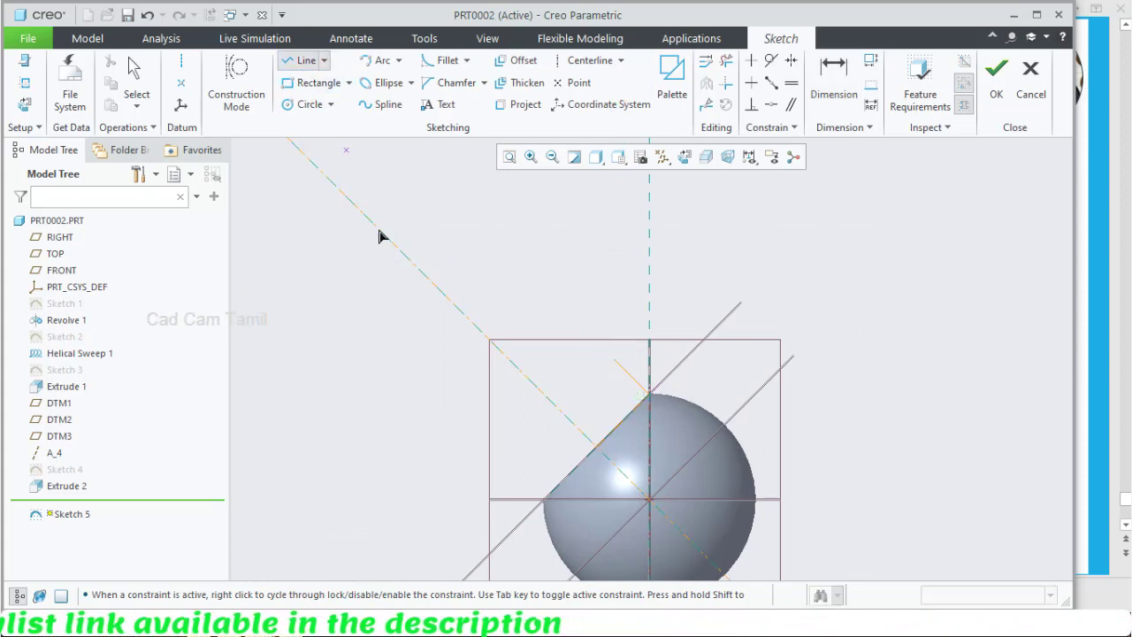
pyautogui.click(507, 361)
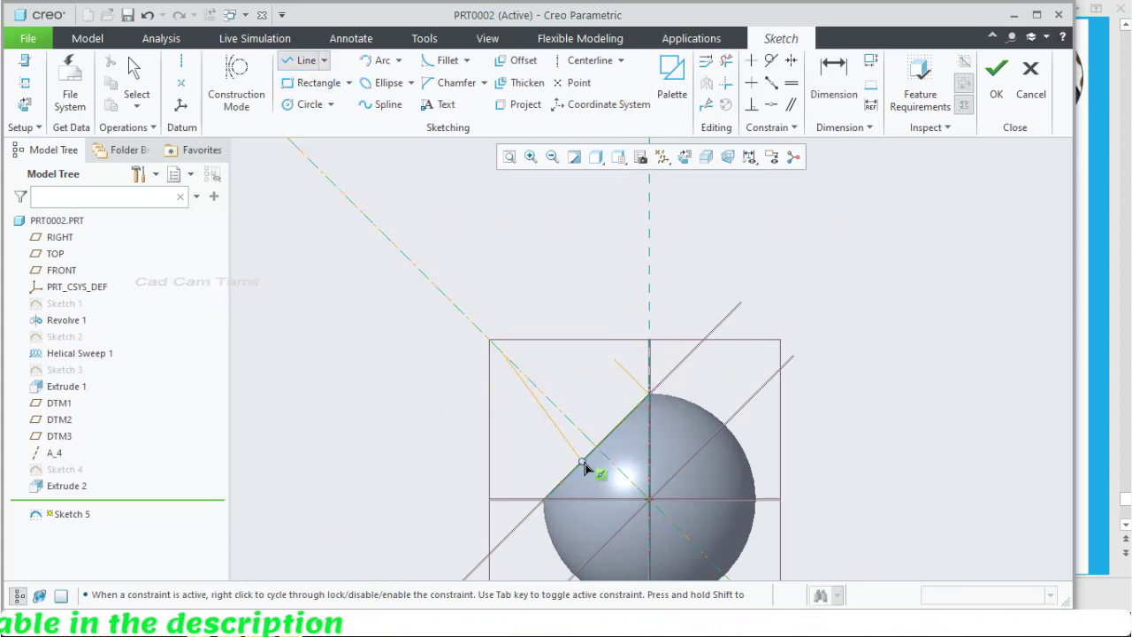
pyautogui.middleClick(563, 294)
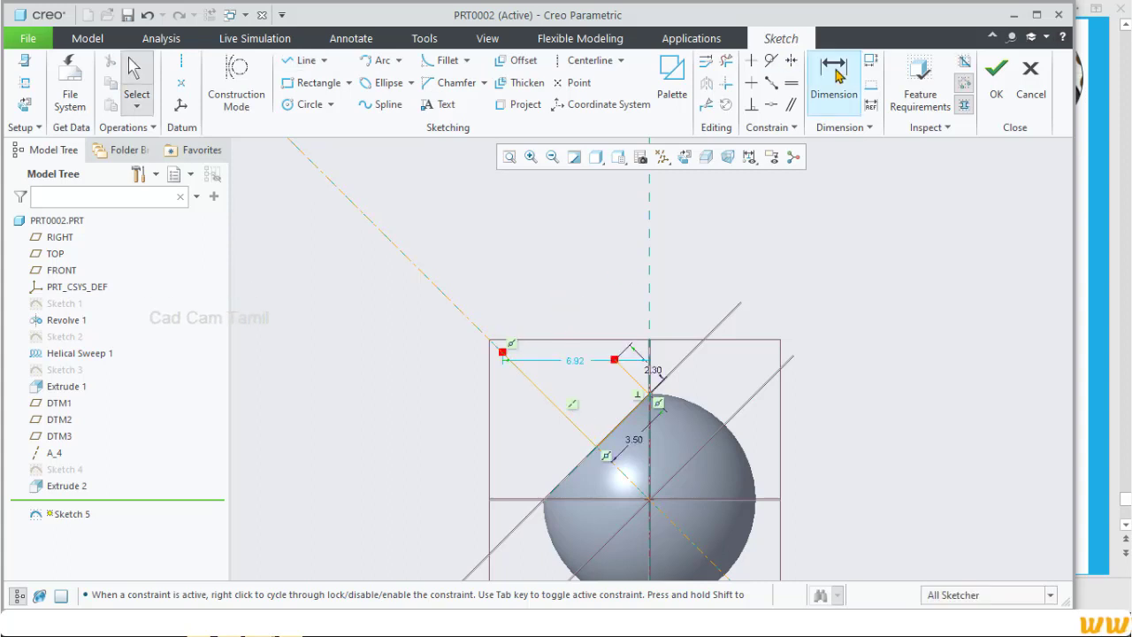
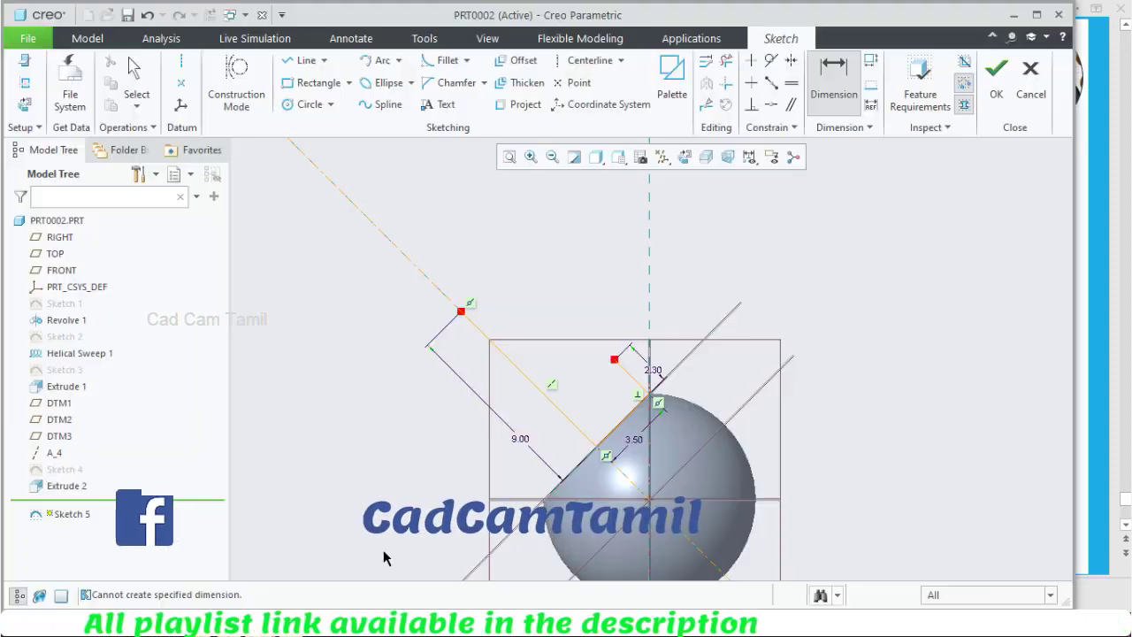
# Step: Draw a short slanted line off the upper end of the diagonal centerline
pyautogui.click(301, 60)
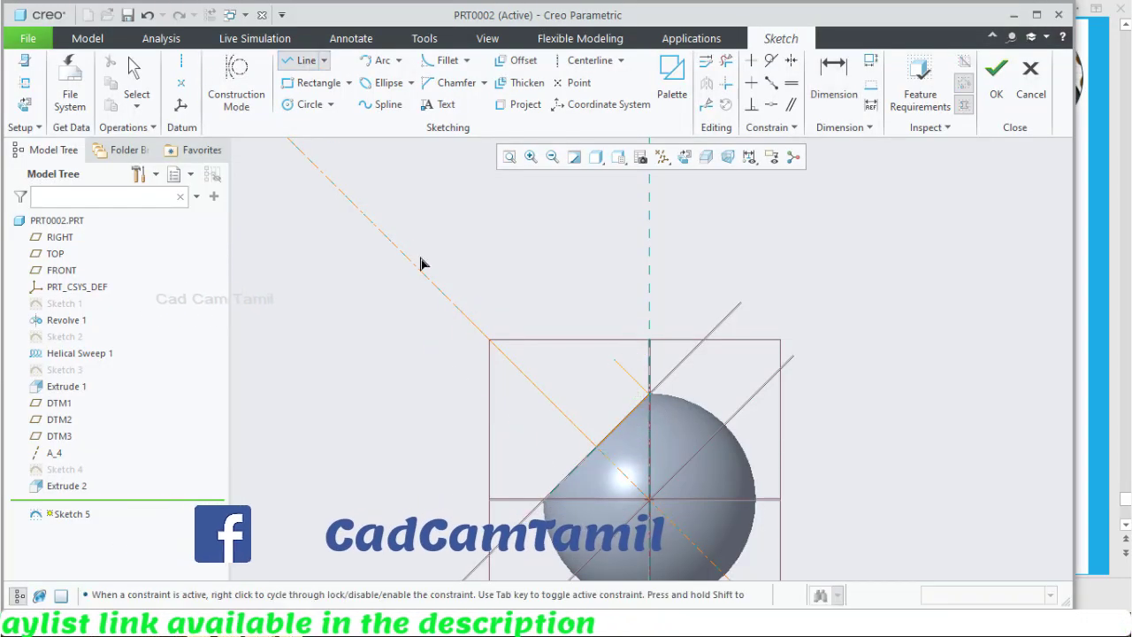
pyautogui.click(462, 311)
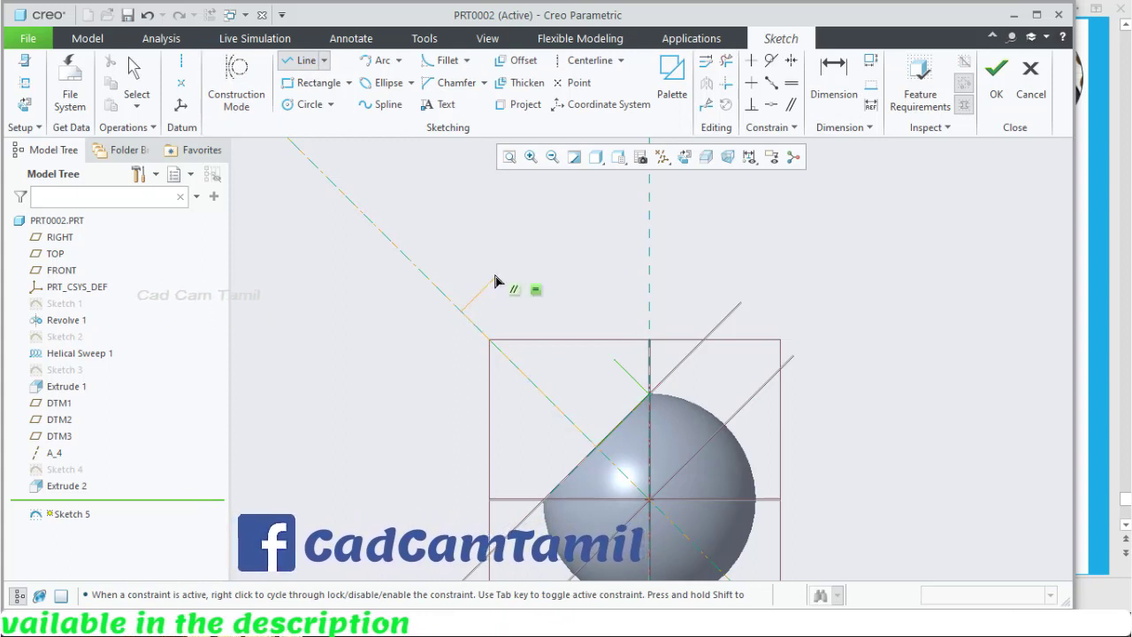
pyautogui.click(533, 262)
pyautogui.middleClick(543, 256)
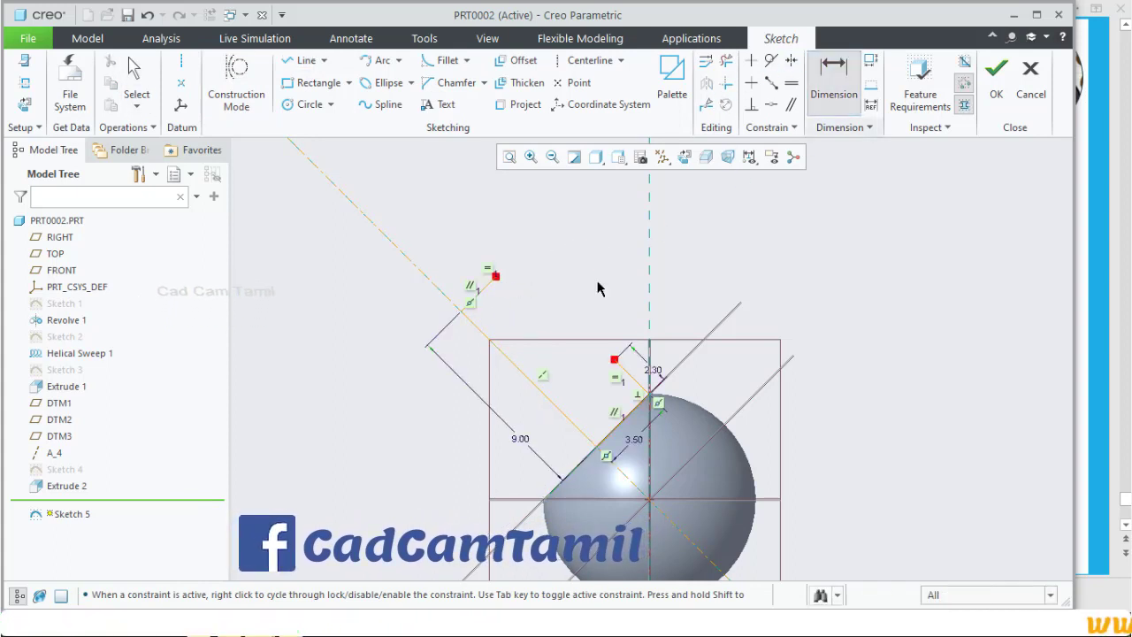
pyautogui.scroll(-2, 480, 301)
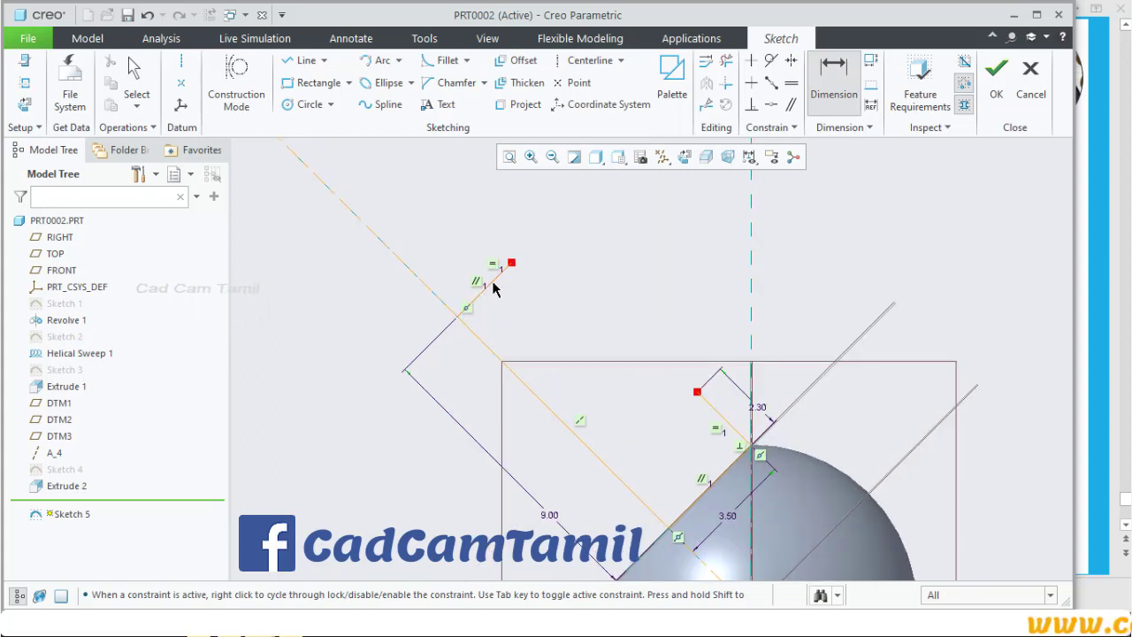
# Step: Dimension the new short line's length to 2.30
pyautogui.middleClick(555, 357)
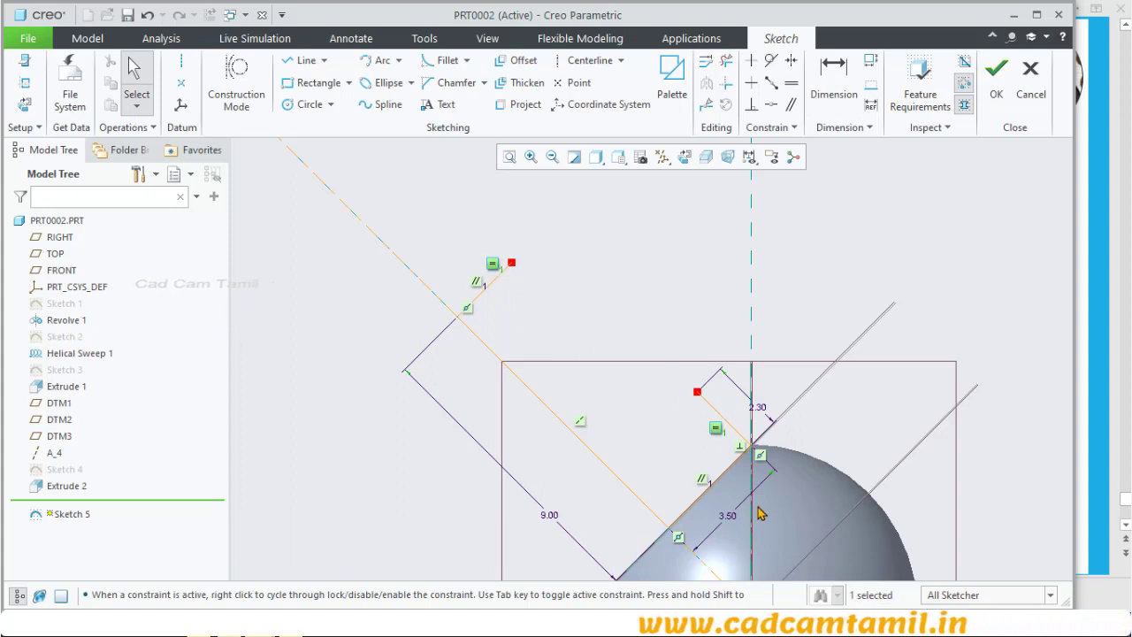
pyautogui.click(834, 84)
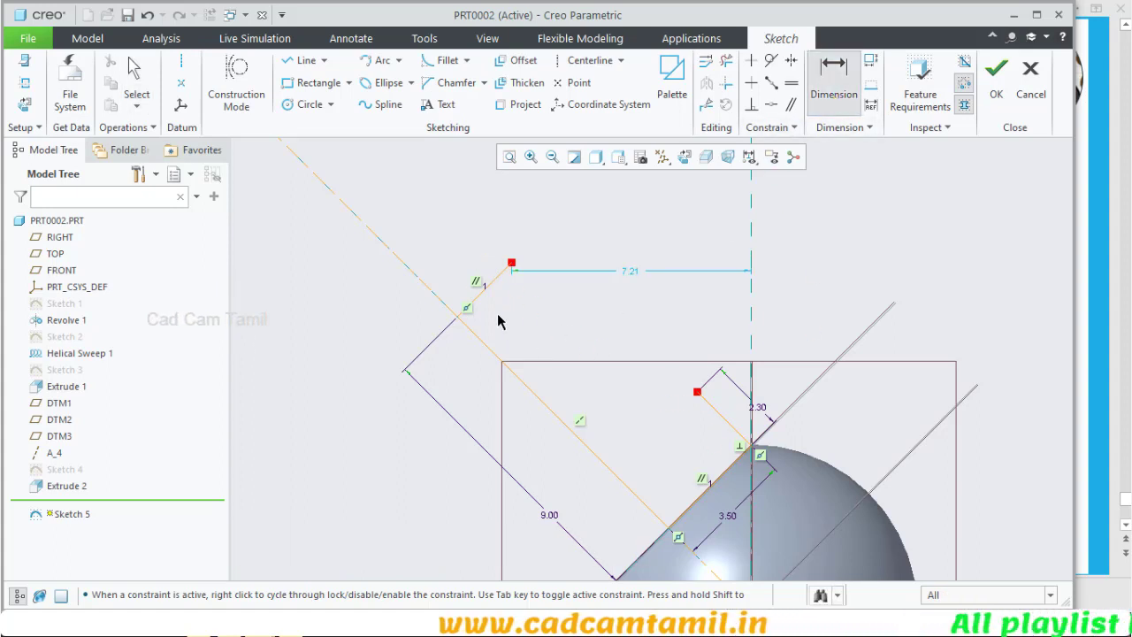
pyautogui.click(497, 281)
pyautogui.middleClick(450, 255)
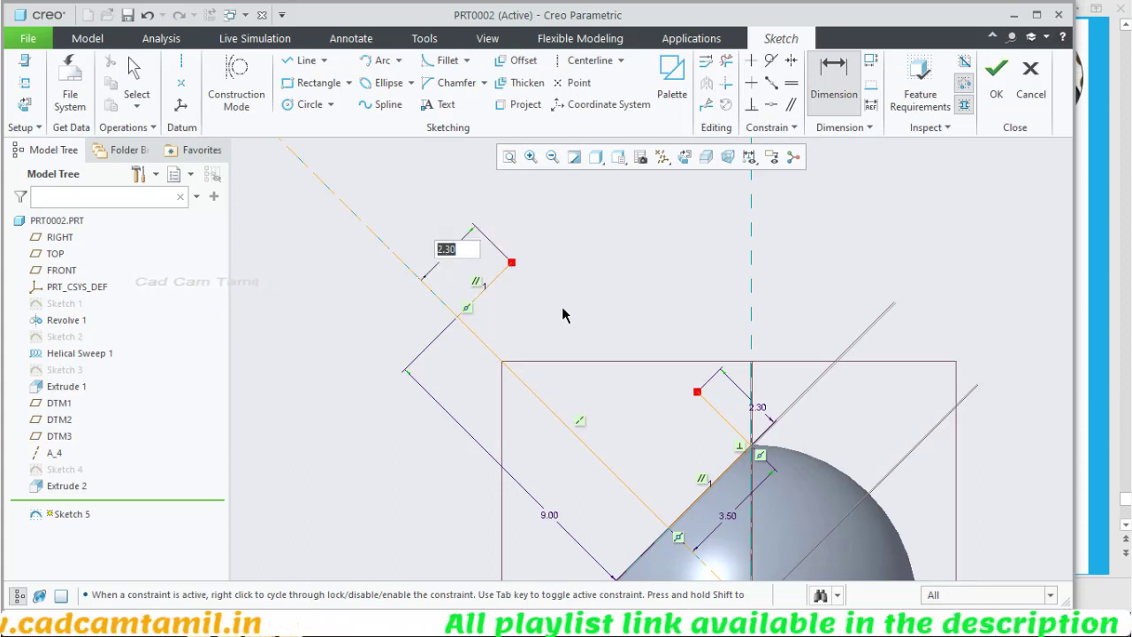
pyautogui.press('Return')
# Step: Draw two more connected lines extending the profile from the short line's end
pyautogui.click(303, 60)
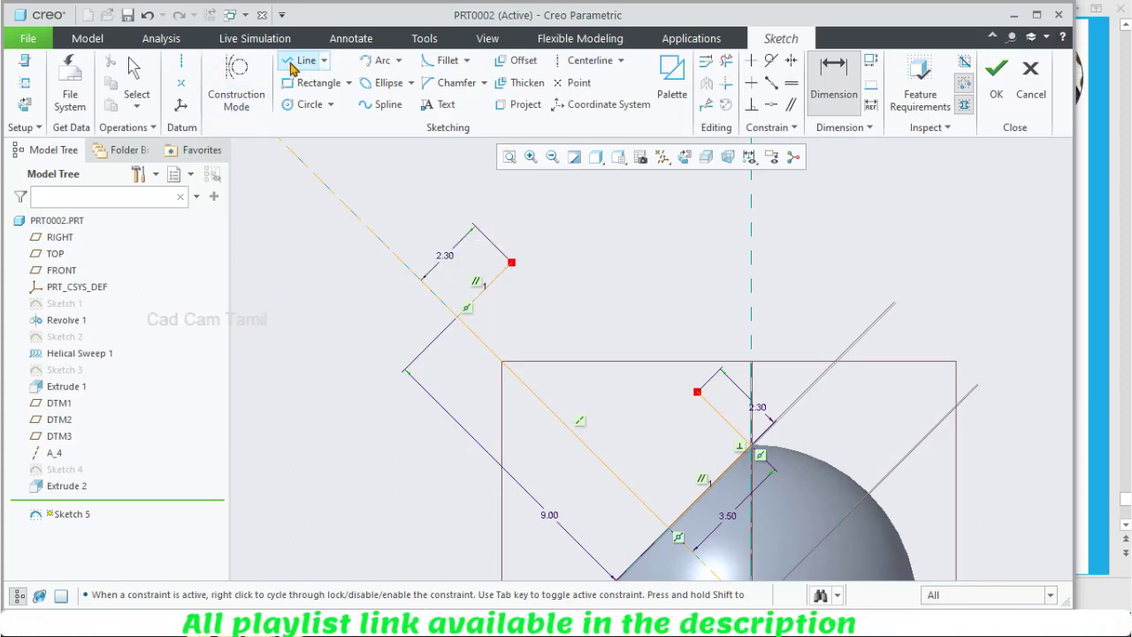
pyautogui.click(457, 315)
pyautogui.click(510, 264)
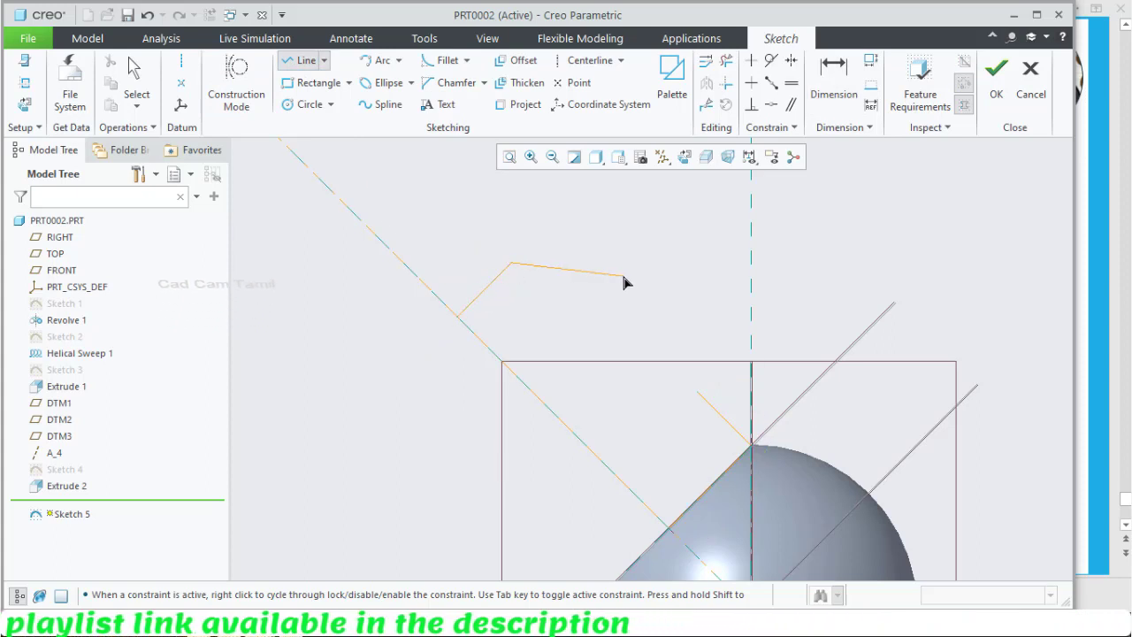
pyautogui.click(626, 278)
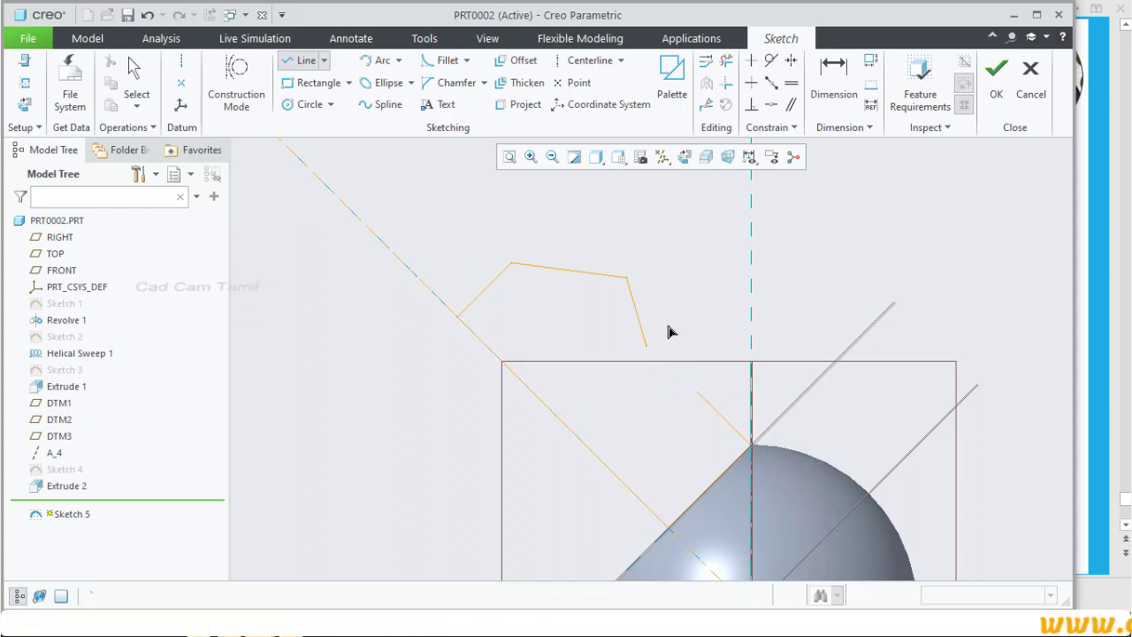
pyautogui.middleClick(670, 332)
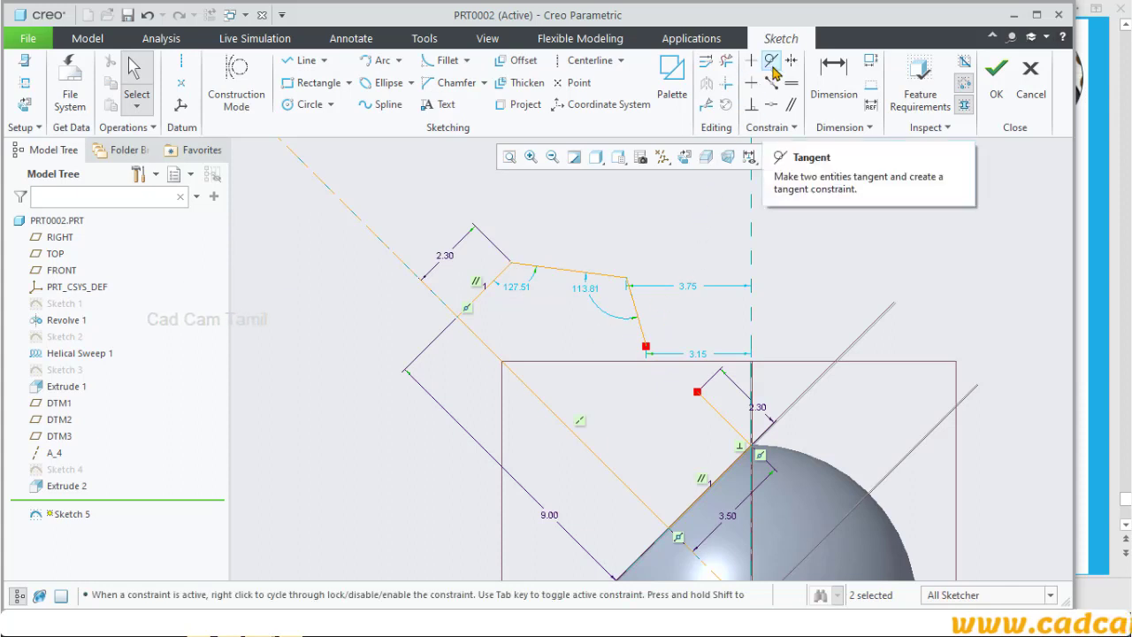
# Step: Dimension the top line's length to 2.11
pyautogui.click(833, 75)
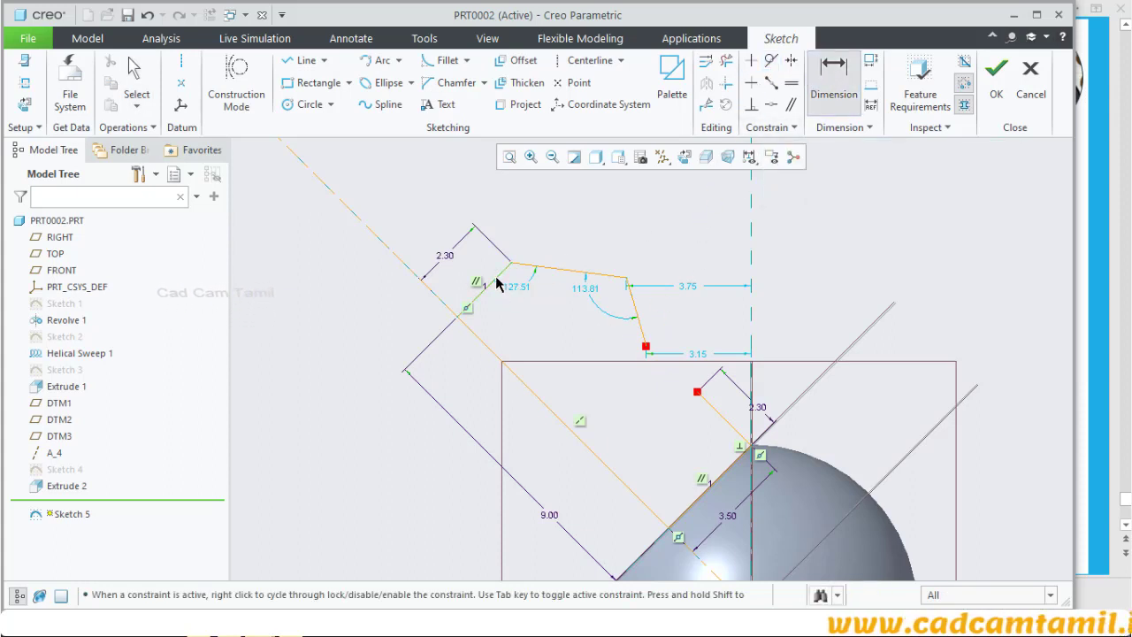
pyautogui.middleClick(607, 237)
pyautogui.write('2.11')
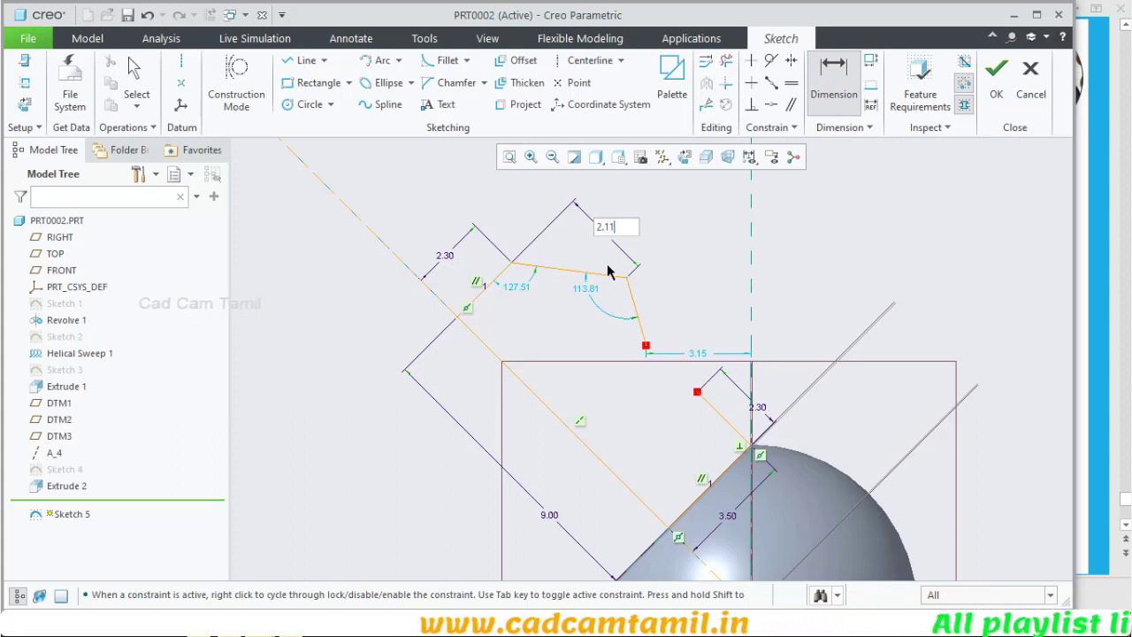
pyautogui.press('Return')
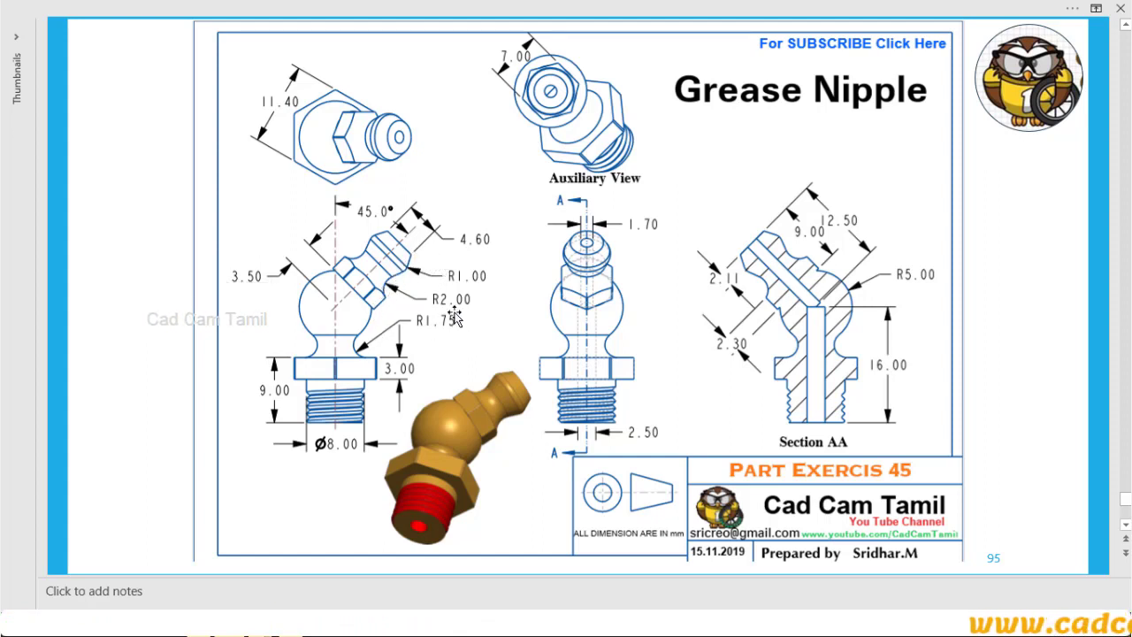
# Step: Draw a helper line across the angled side and trim its excess so it ends 3.70 from the axis
pyautogui.moveTo(232, 628)
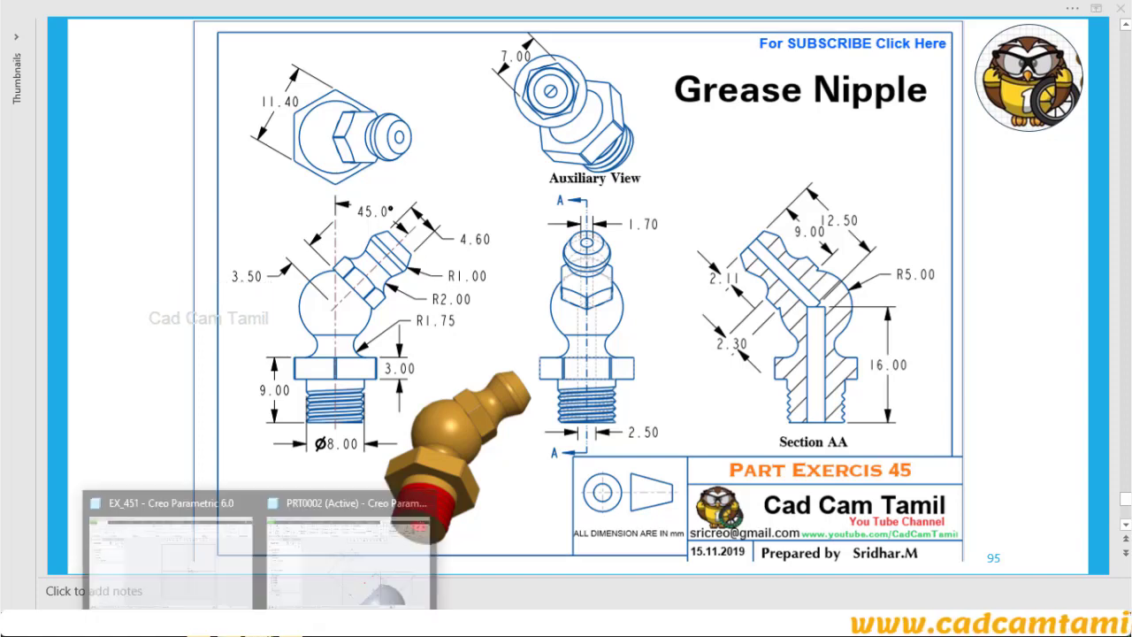
pyautogui.click(303, 552)
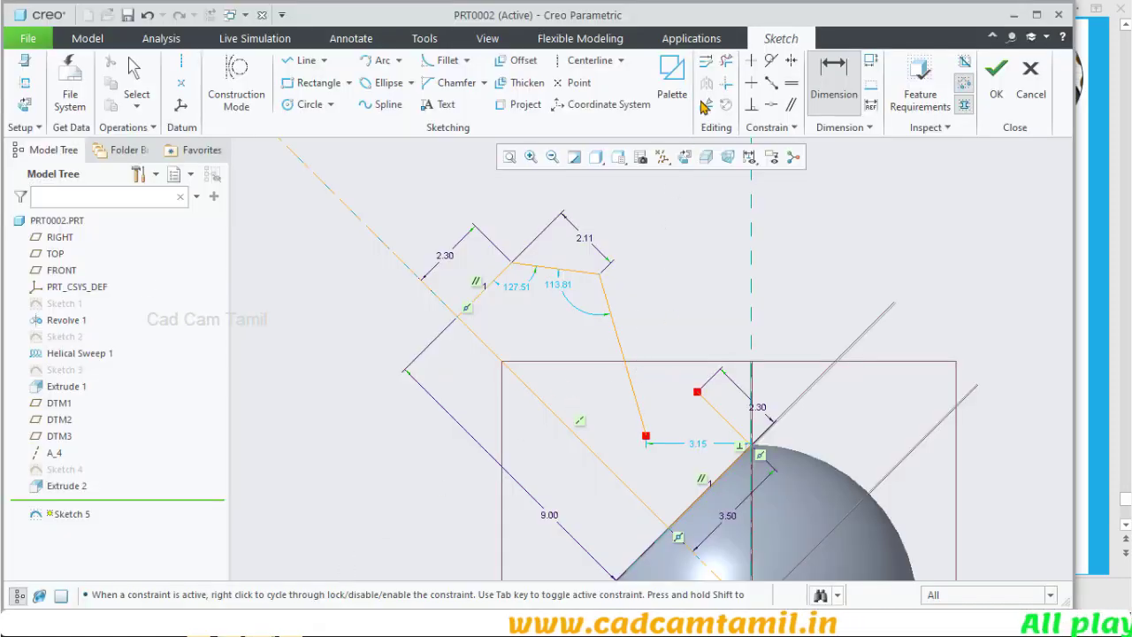
pyautogui.click(726, 60)
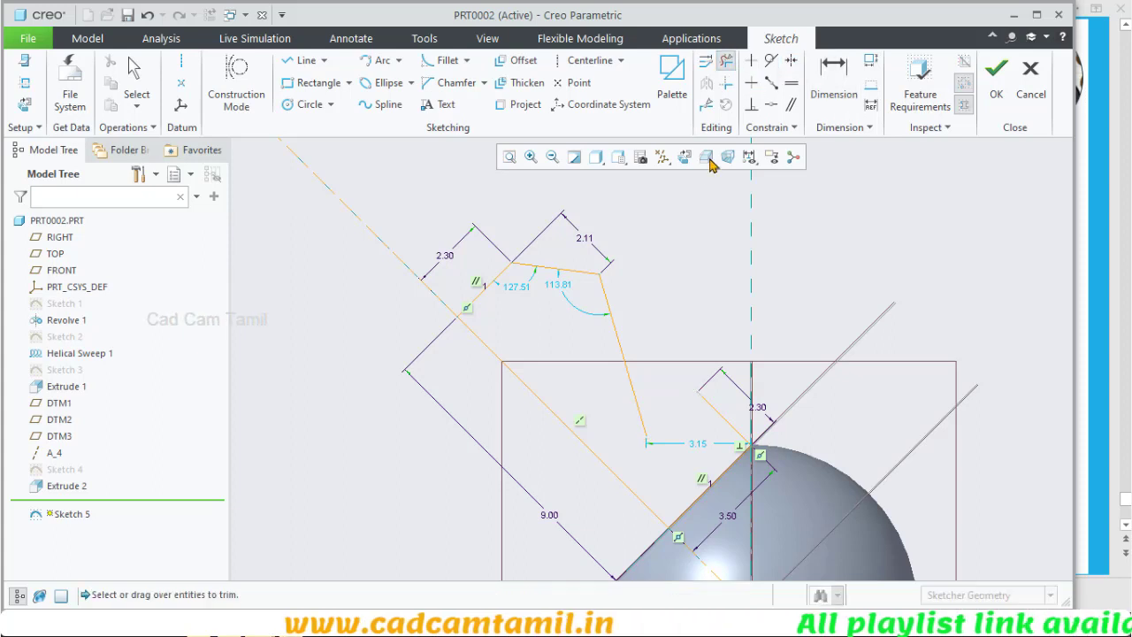
pyautogui.middleClick(681, 180)
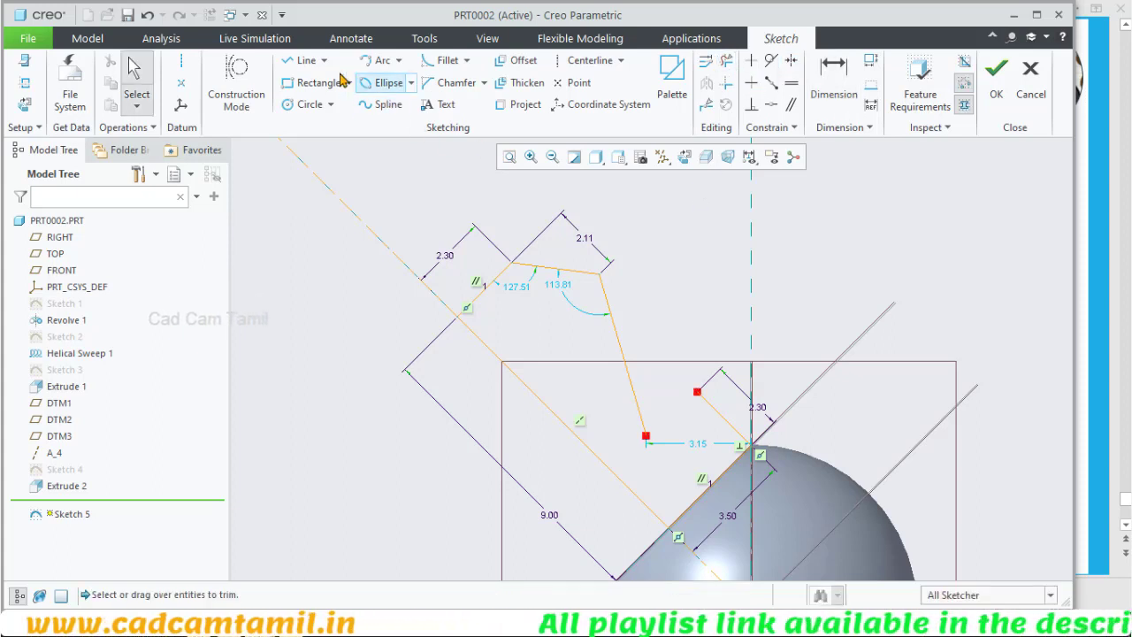
pyautogui.click(306, 60)
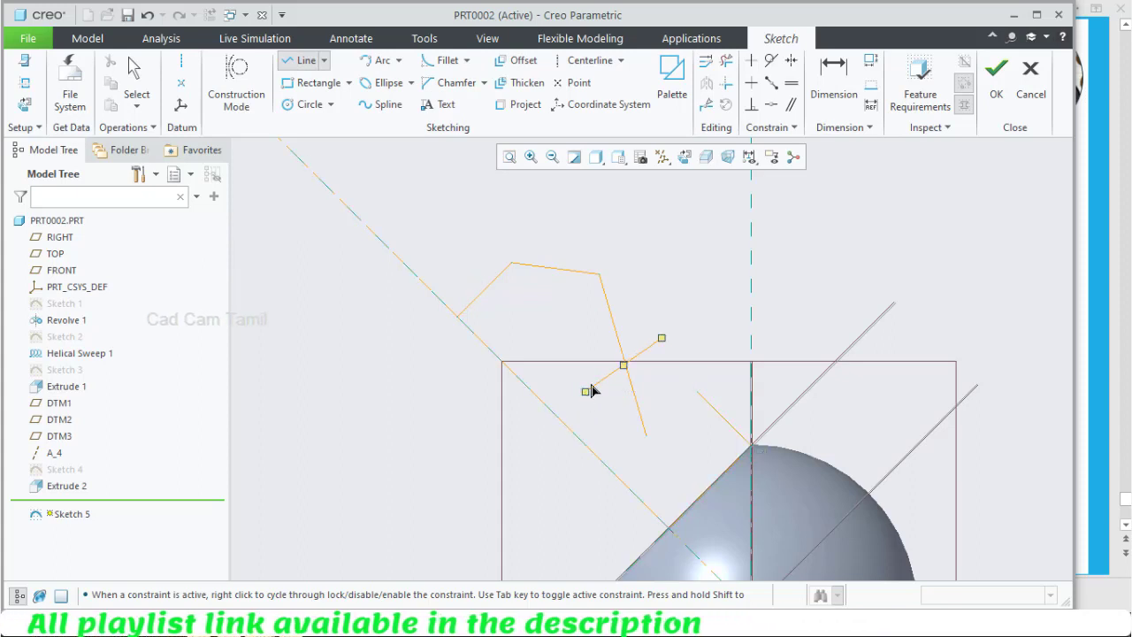
pyautogui.click(590, 390)
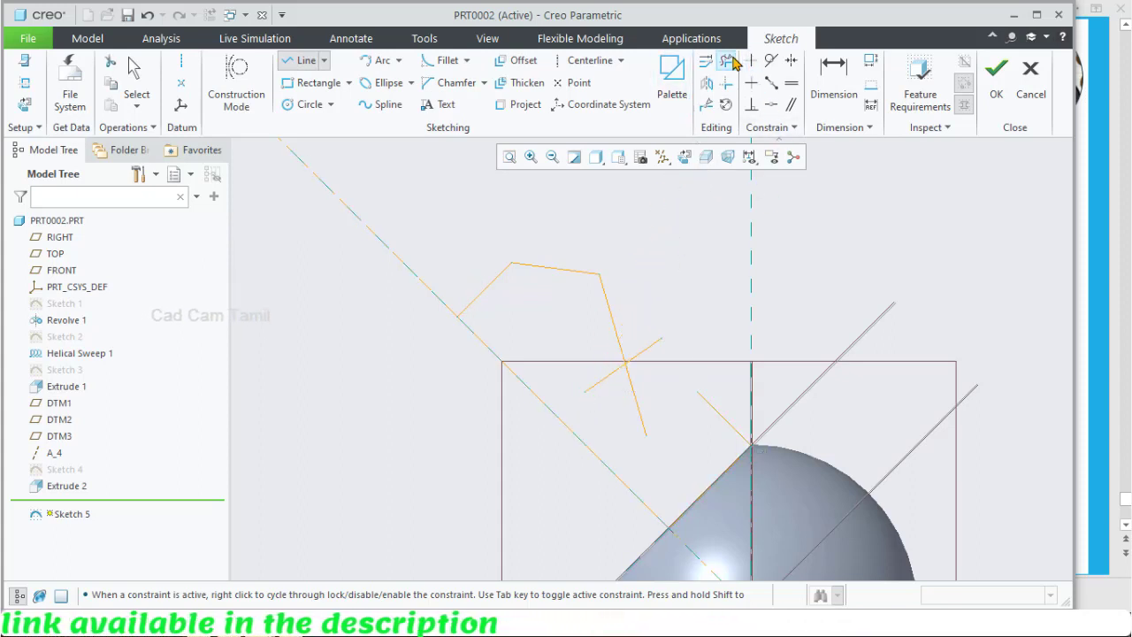
pyautogui.click(640, 365)
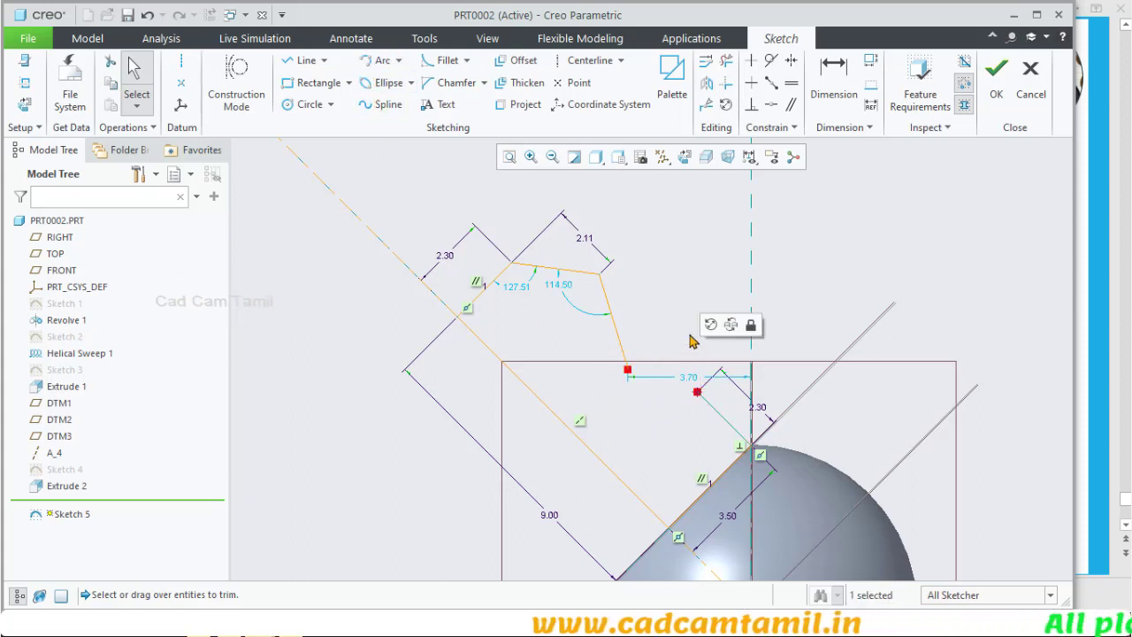
# Step: Join the open profile ends with an arc of radius 2
pyautogui.click(378, 61)
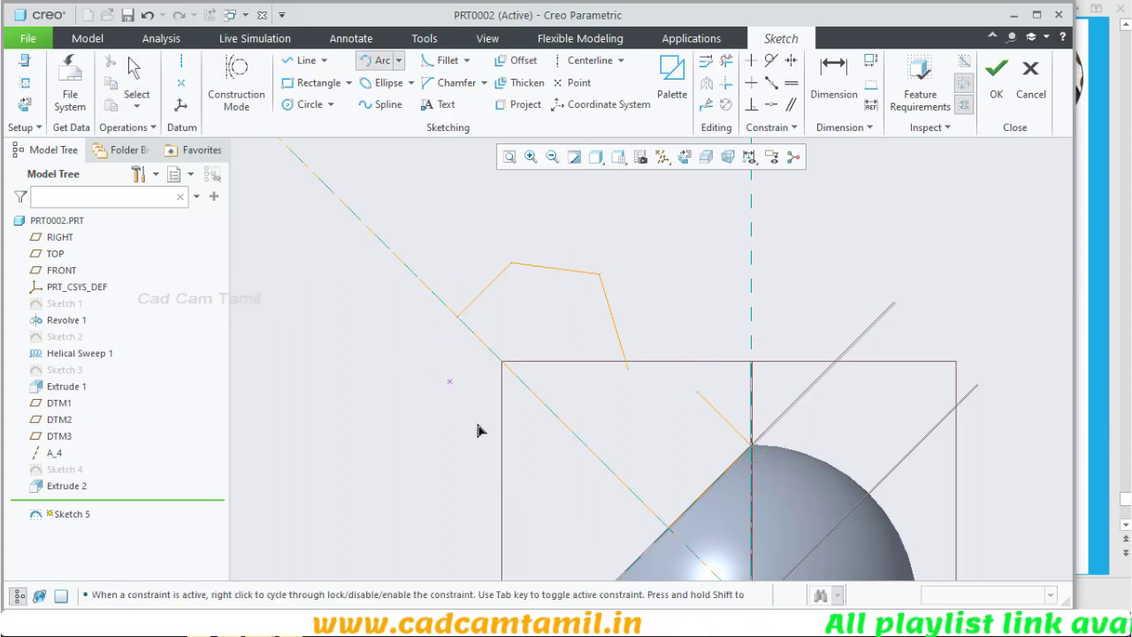
pyautogui.click(627, 369)
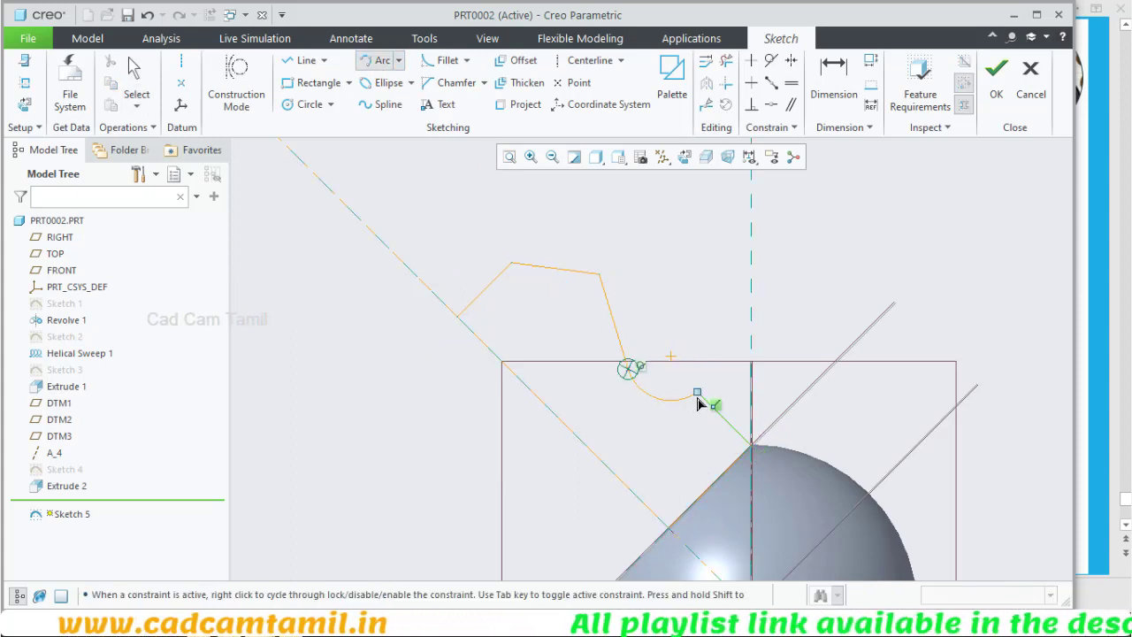
pyautogui.click(699, 391)
pyautogui.middleClick(697, 296)
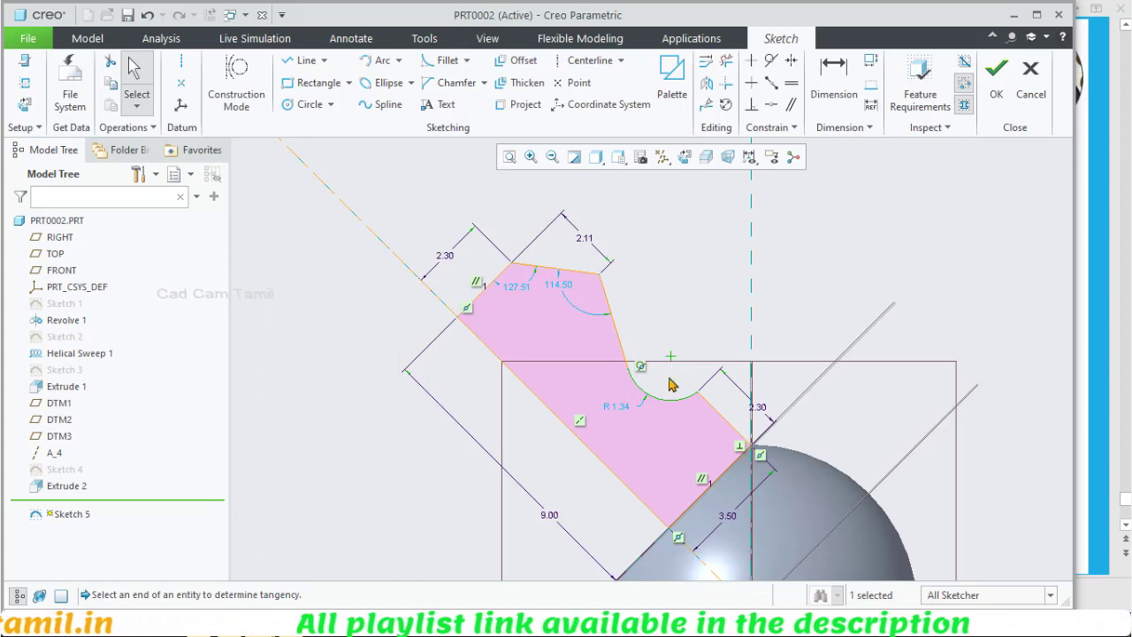
pyautogui.doubleClick(616, 406)
pyautogui.write('2')
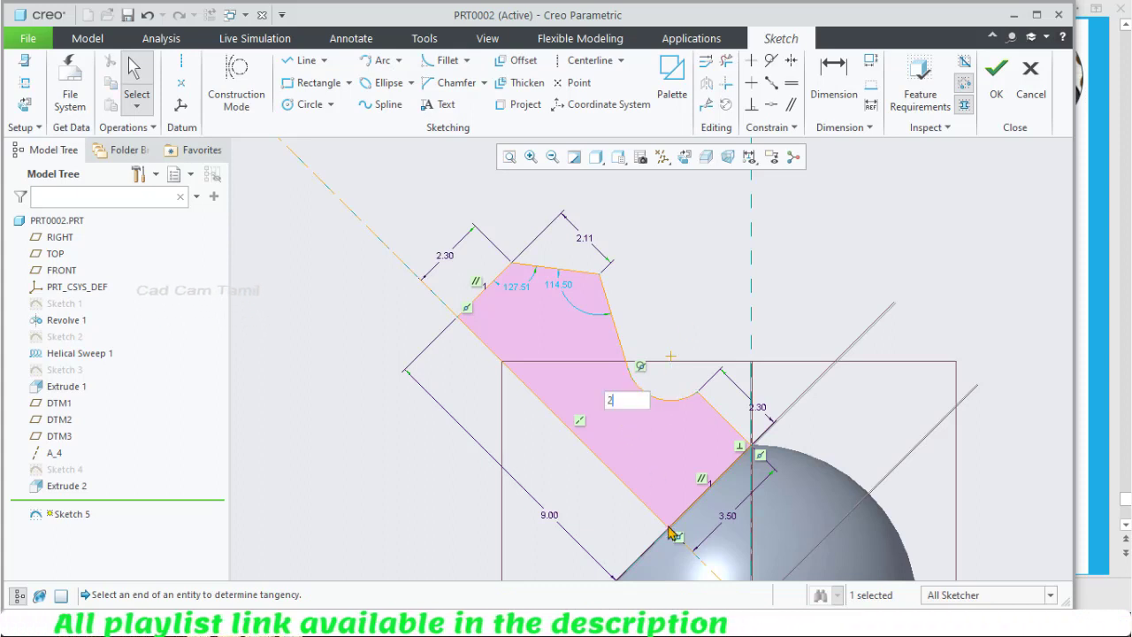
pyautogui.press('Return')
# Step: Round the upper corner with an R 1.00 fillet and finish Sketch 5
pyautogui.click(878, 232)
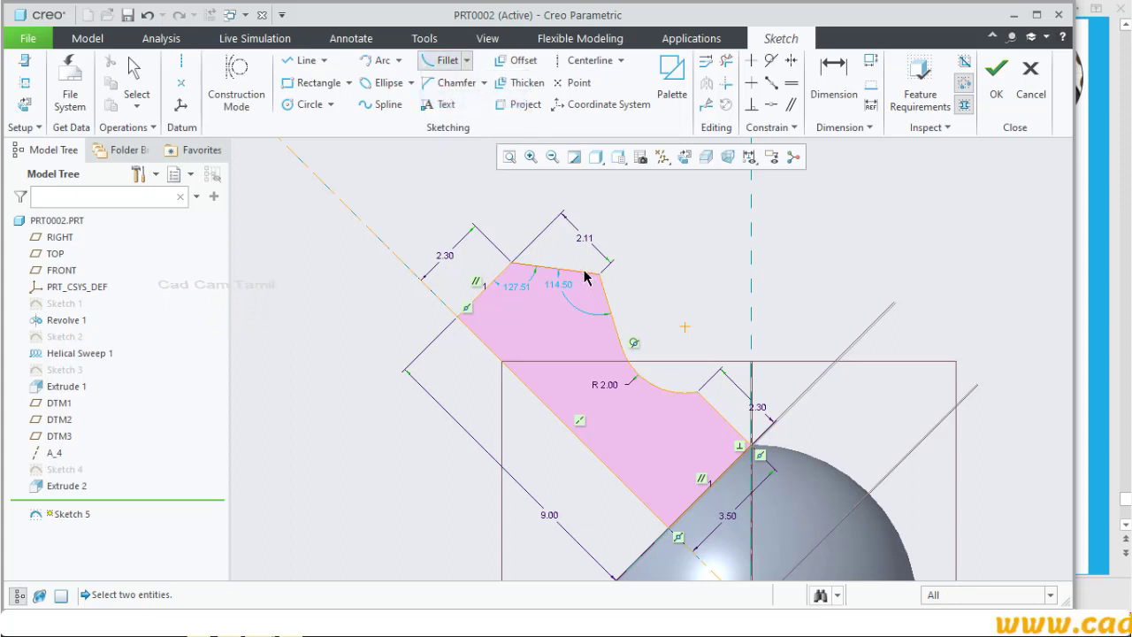
pyautogui.middleClick(661, 269)
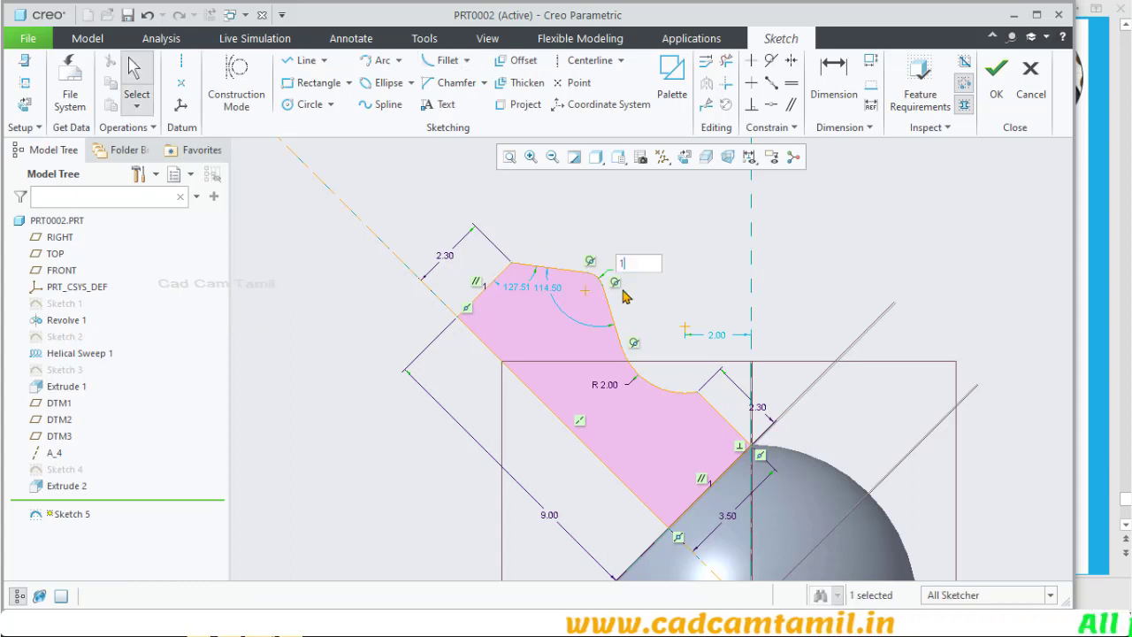
pyautogui.scroll(-1, 610, 265)
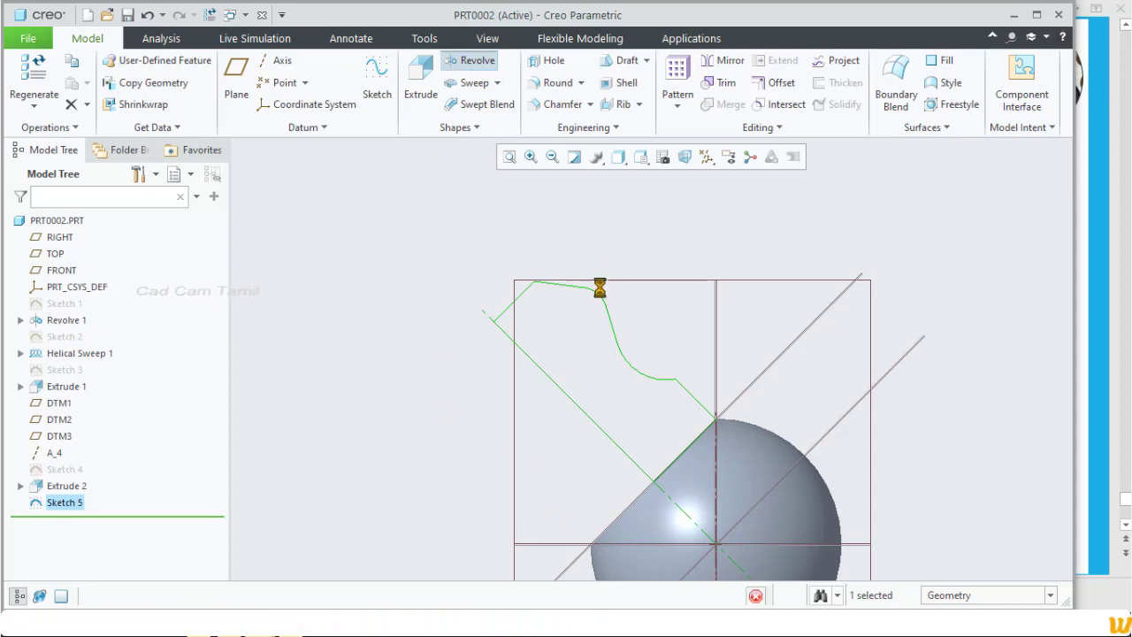
pyautogui.moveTo(542, 348); pyautogui.dragTo(619, 225, button='middle')
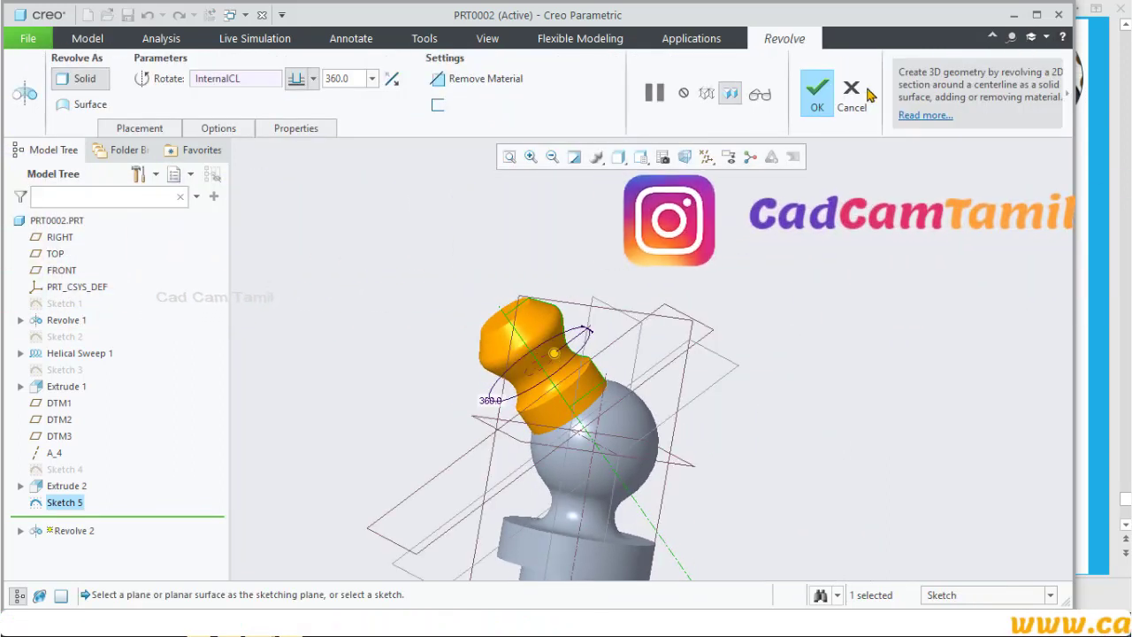
pyautogui.click(817, 89)
pyautogui.moveTo(780, 341); pyautogui.dragTo(689, 278, button='middle')
pyautogui.scroll(-5, 574, 436)
pyautogui.scroll(5, 574, 436)
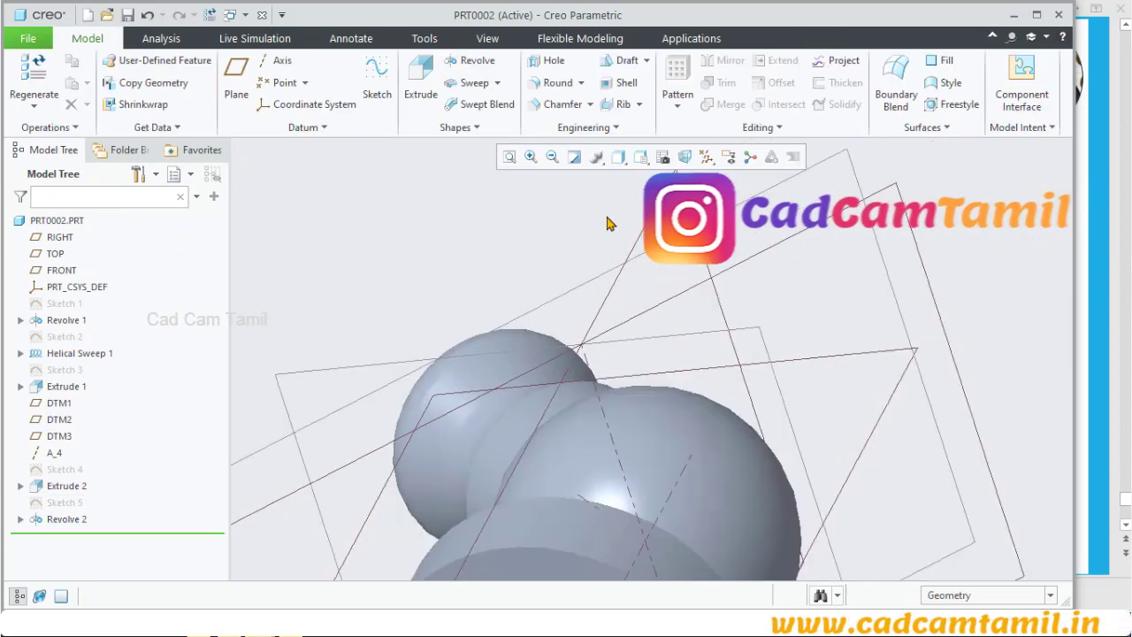
pyautogui.moveTo(609, 220)
pyautogui.mouseDown(button='middle')
pyautogui.moveTo(672, 291)
pyautogui.moveTo(740, 273)
pyautogui.moveTo(689, 347)
pyautogui.moveTo(682, 248)
pyautogui.moveTo(757, 260)
pyautogui.moveTo(761, 210)
pyautogui.moveTo(724, 307)
pyautogui.mouseUp(button='middle')
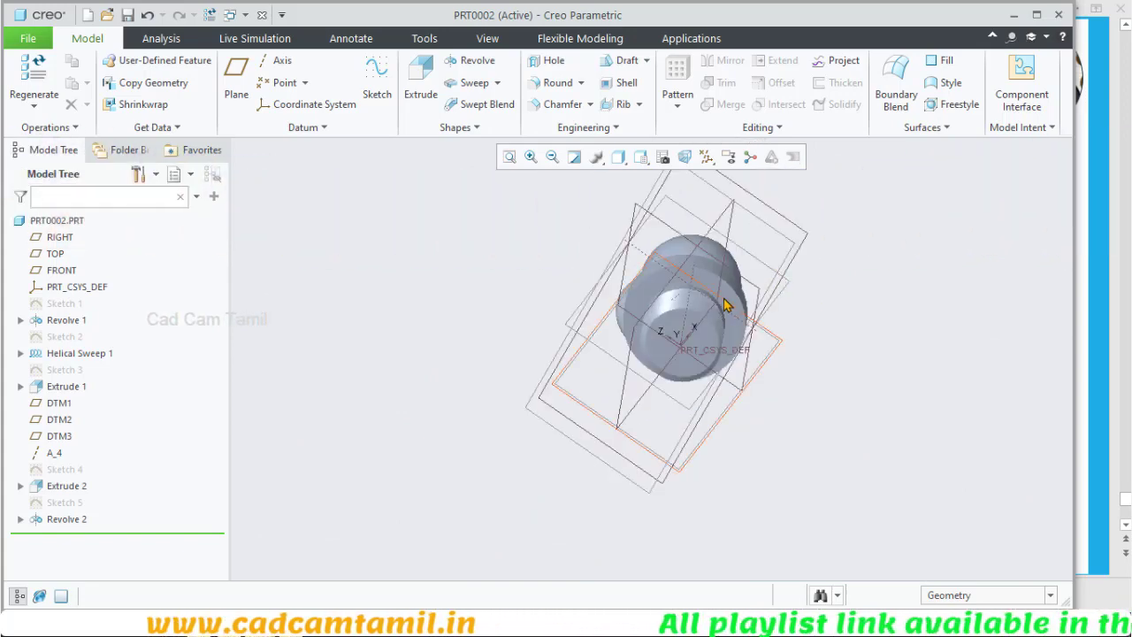
pyautogui.scroll(-5, 725, 305)
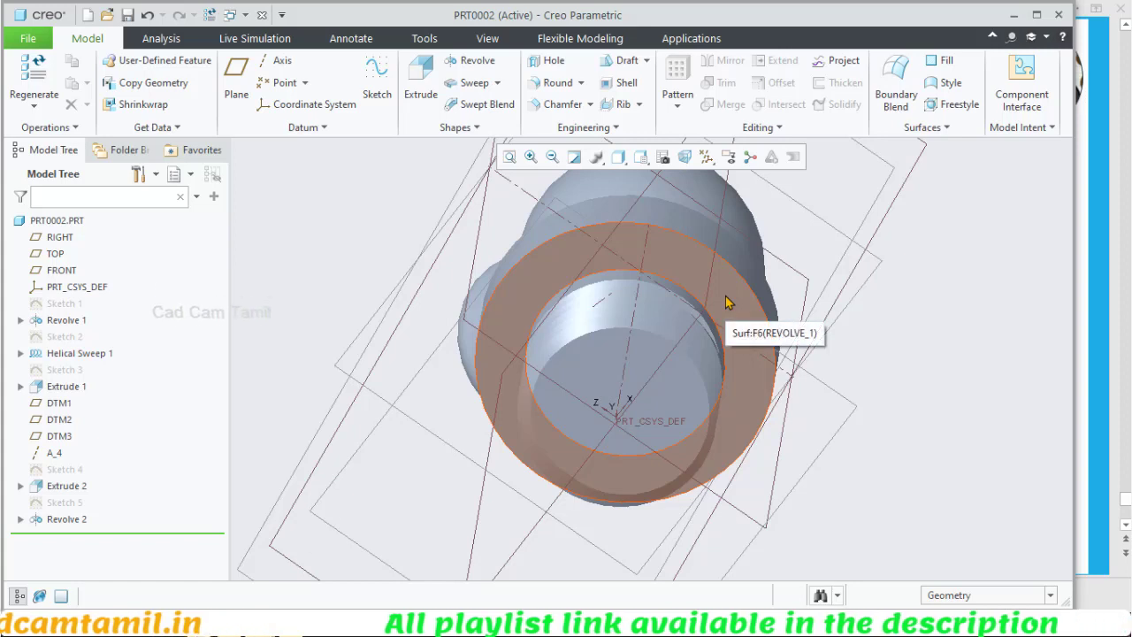
# Step: Start a new sketch on the cylinder's end face, viewed straight on
pyautogui.click(728, 300)
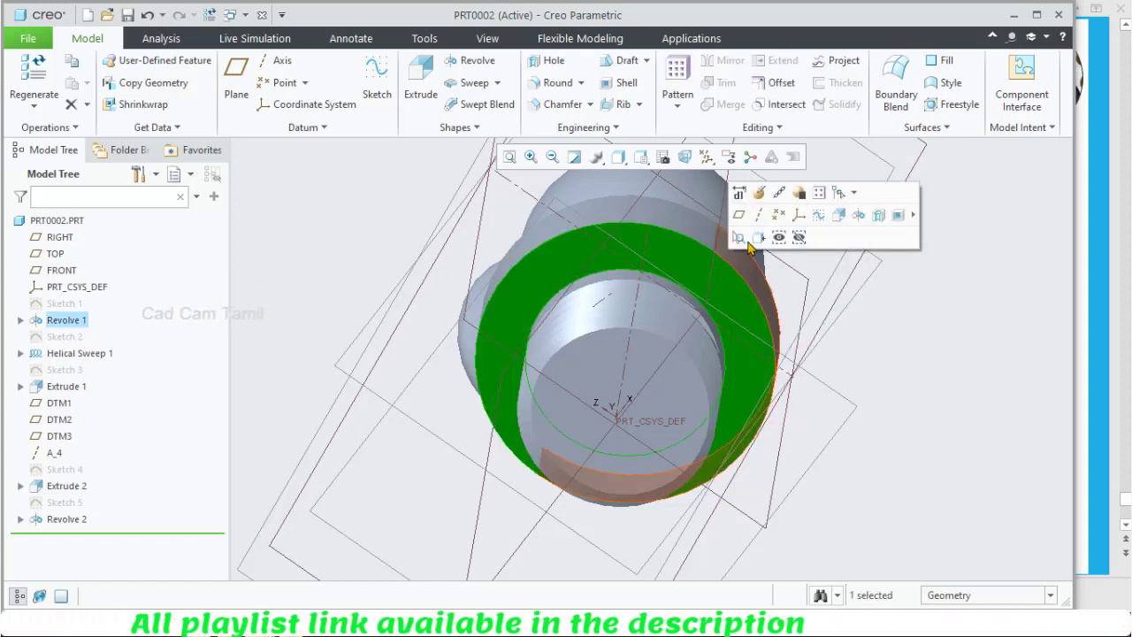
pyautogui.click(818, 215)
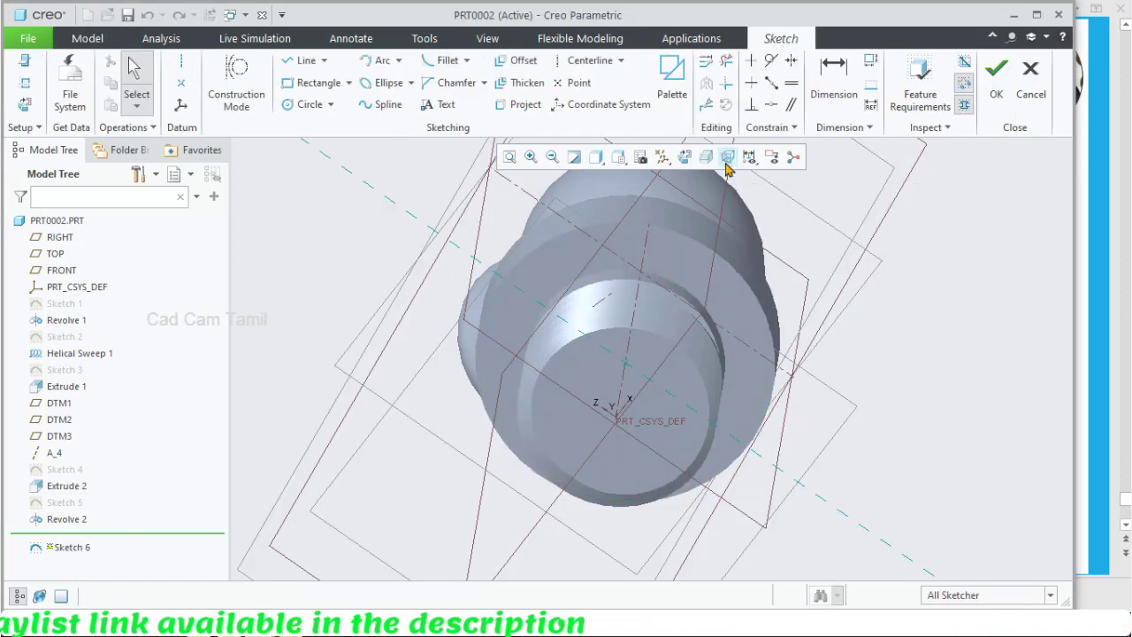
pyautogui.click(684, 156)
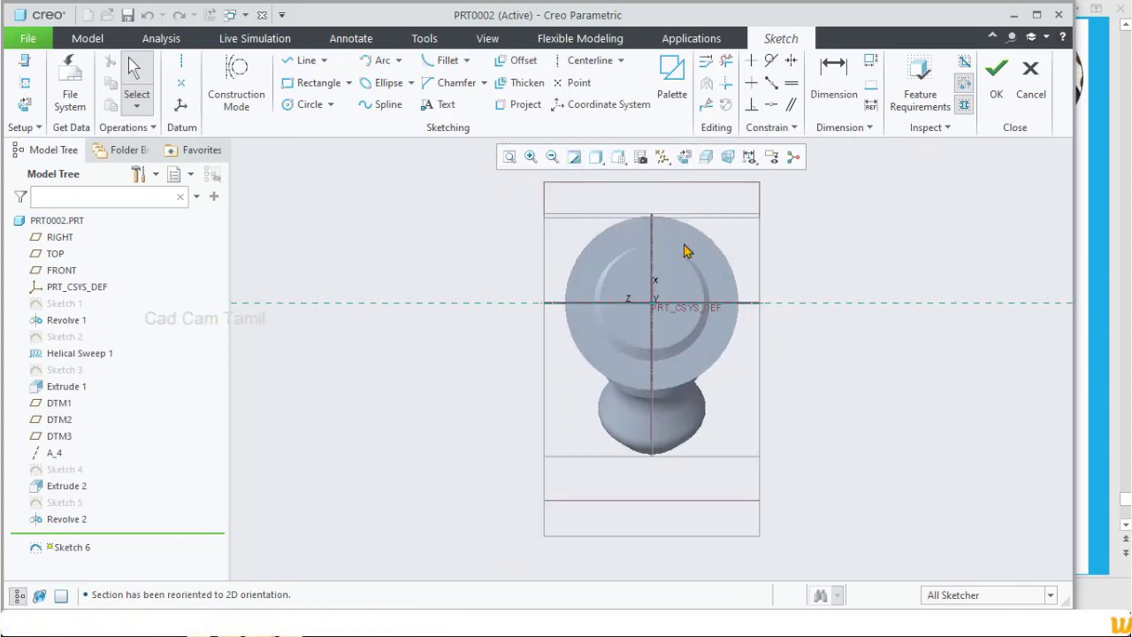
pyautogui.scroll(1, 711, 253)
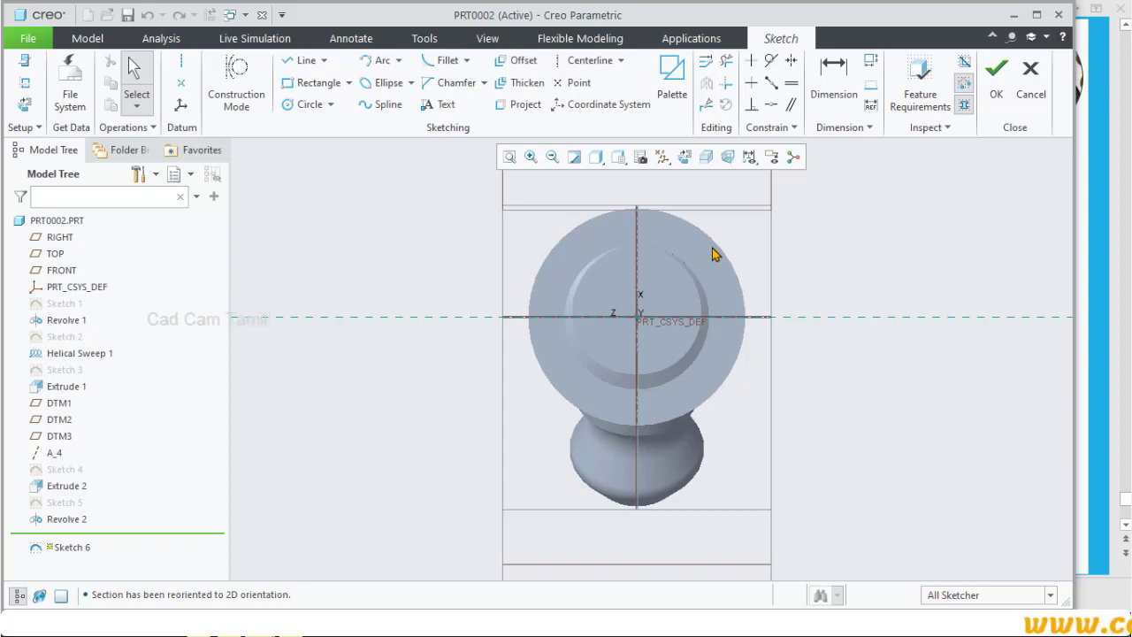
# Step: Insert a 6-Sided Hexagon from the Palette left of the part and accept it
pyautogui.click(672, 88)
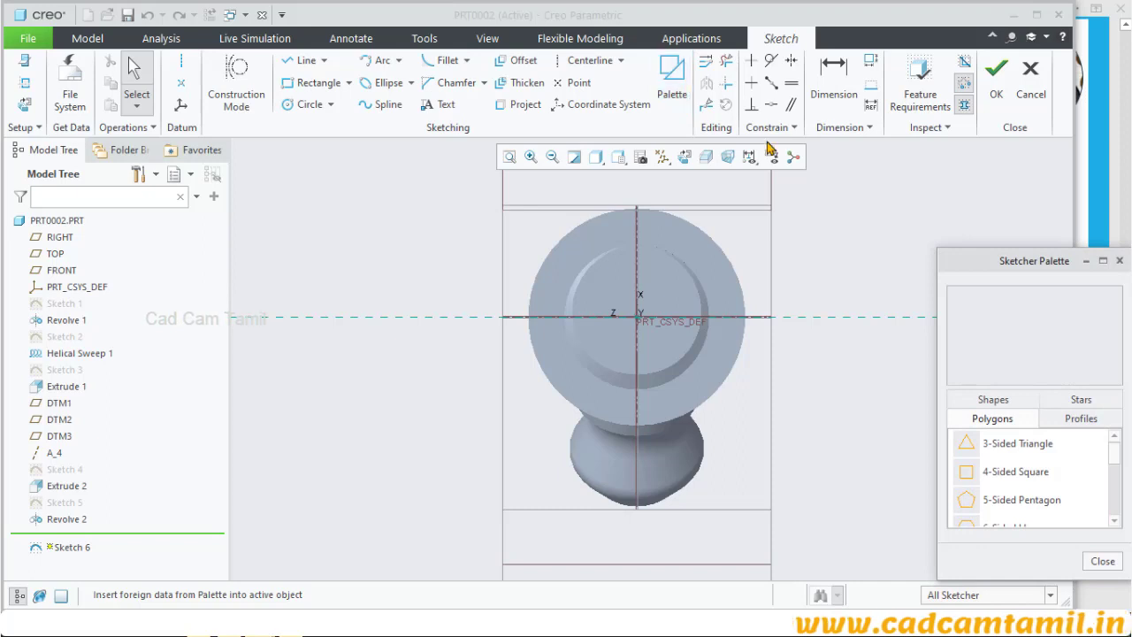
pyautogui.moveTo(999, 255); pyautogui.dragTo(939, 220)
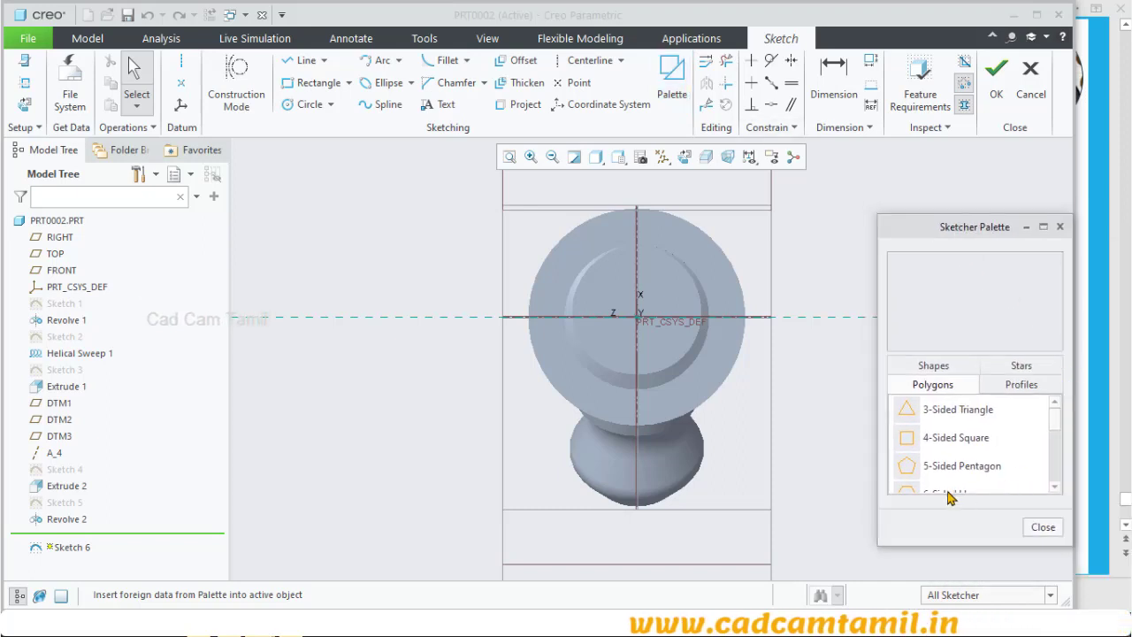
pyautogui.click(918, 414)
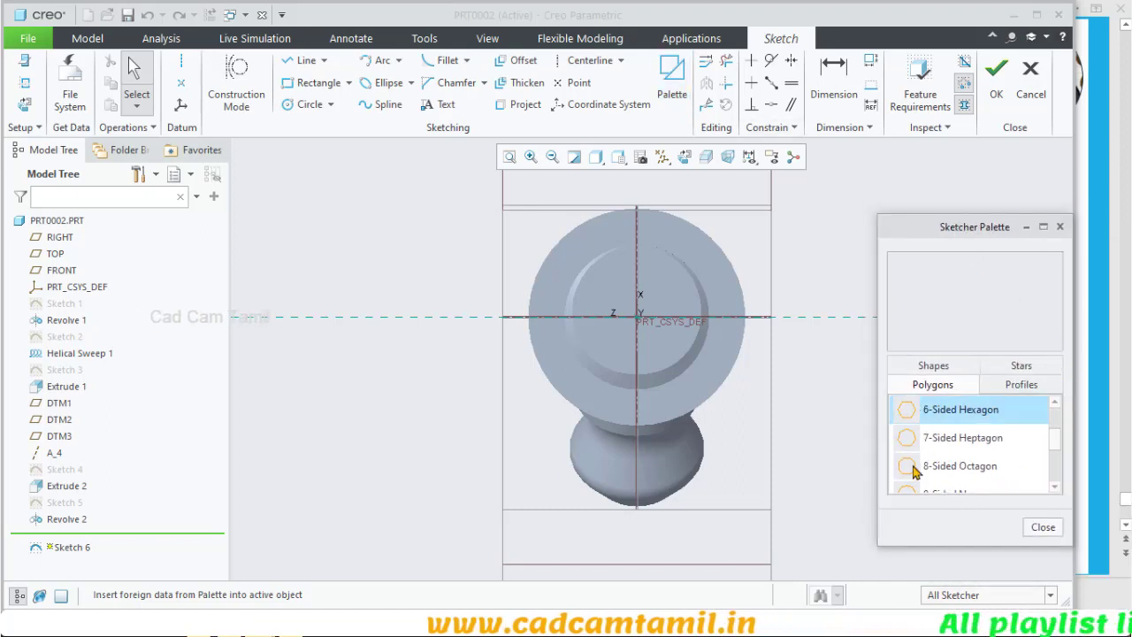
pyautogui.doubleClick(920, 411)
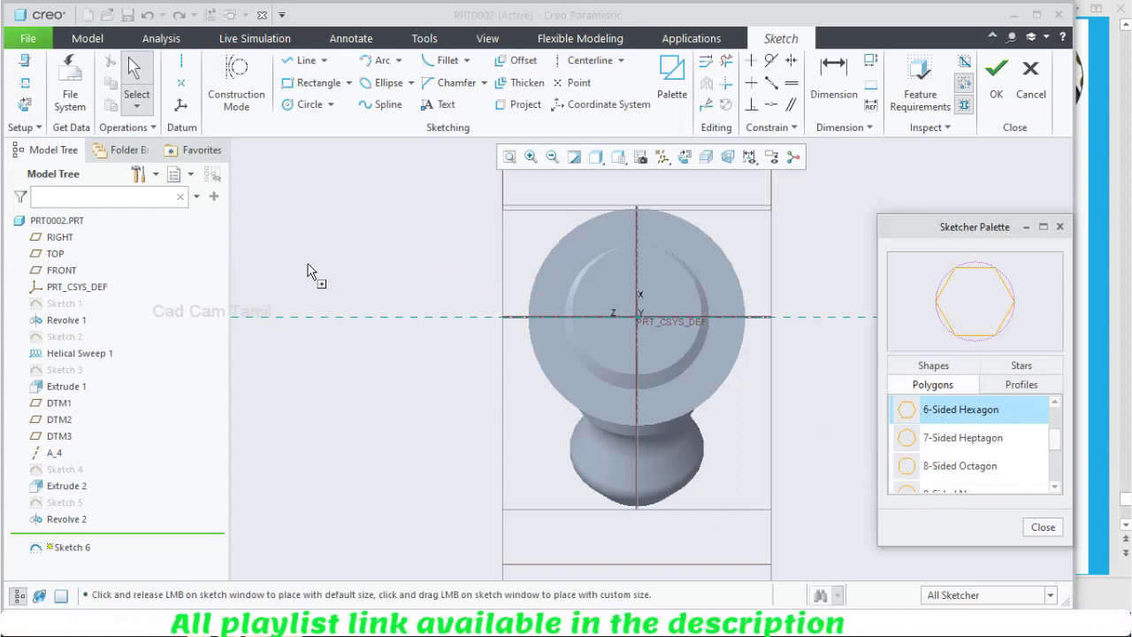
pyautogui.click(327, 241)
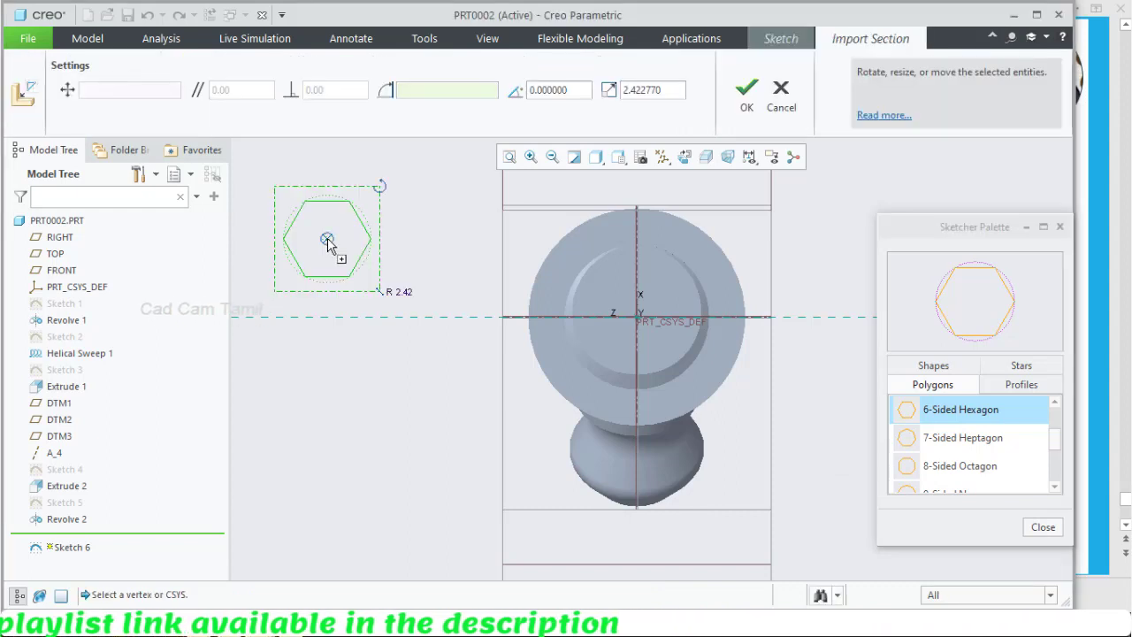
pyautogui.click(1043, 527)
pyautogui.click(745, 106)
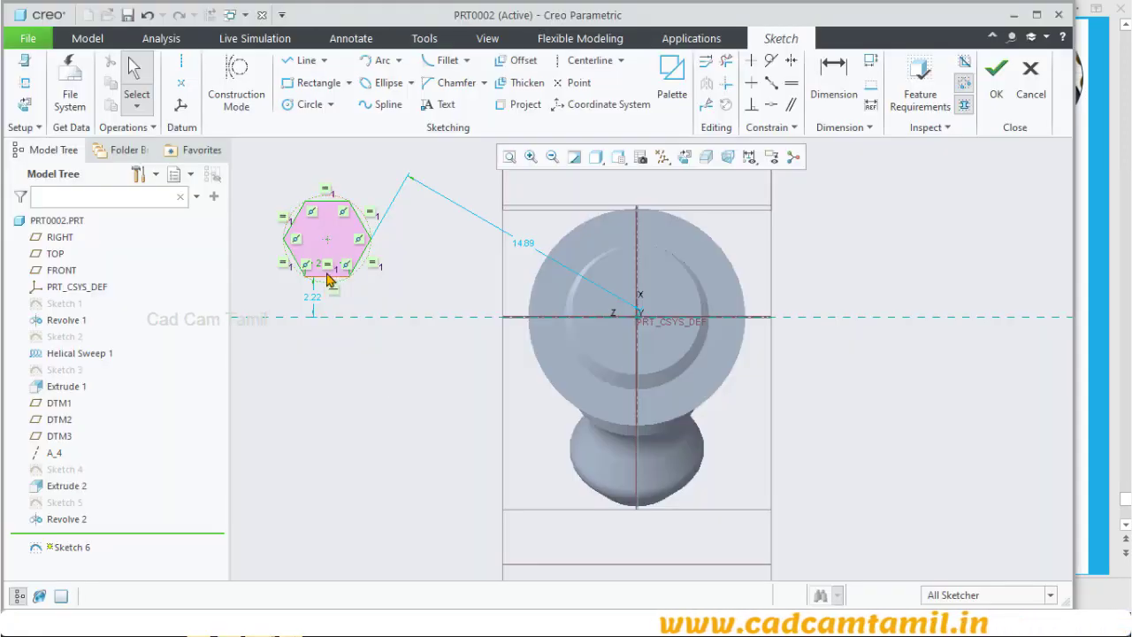
# Step: Change the hexagon's side length to 1.40, then undo the change
pyautogui.doubleClick(326, 264)
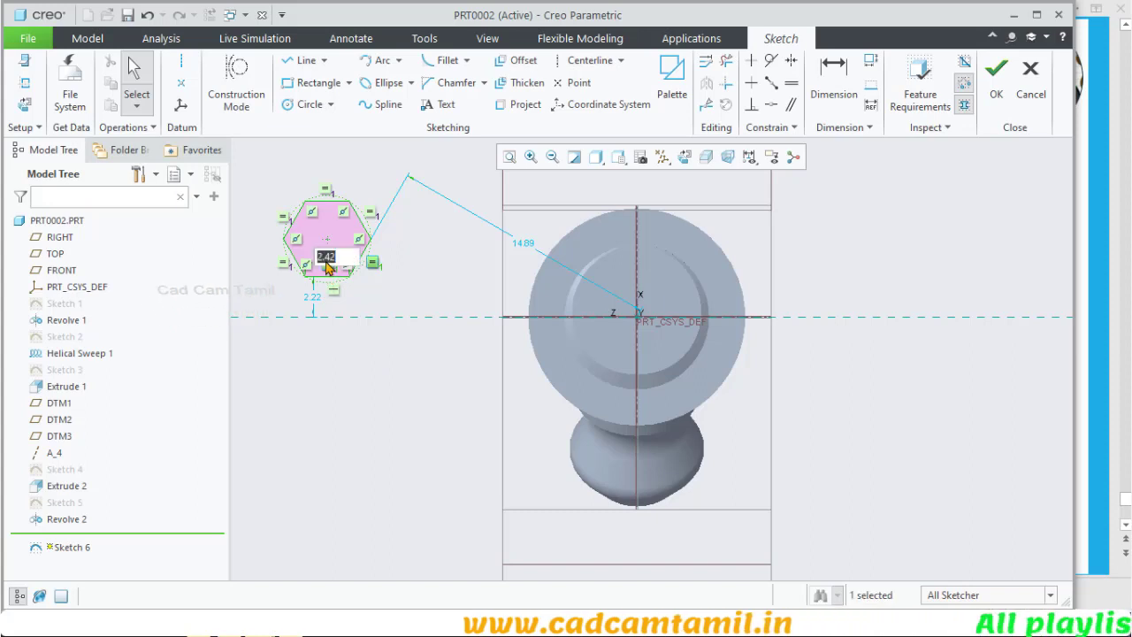
pyautogui.write('1.4')
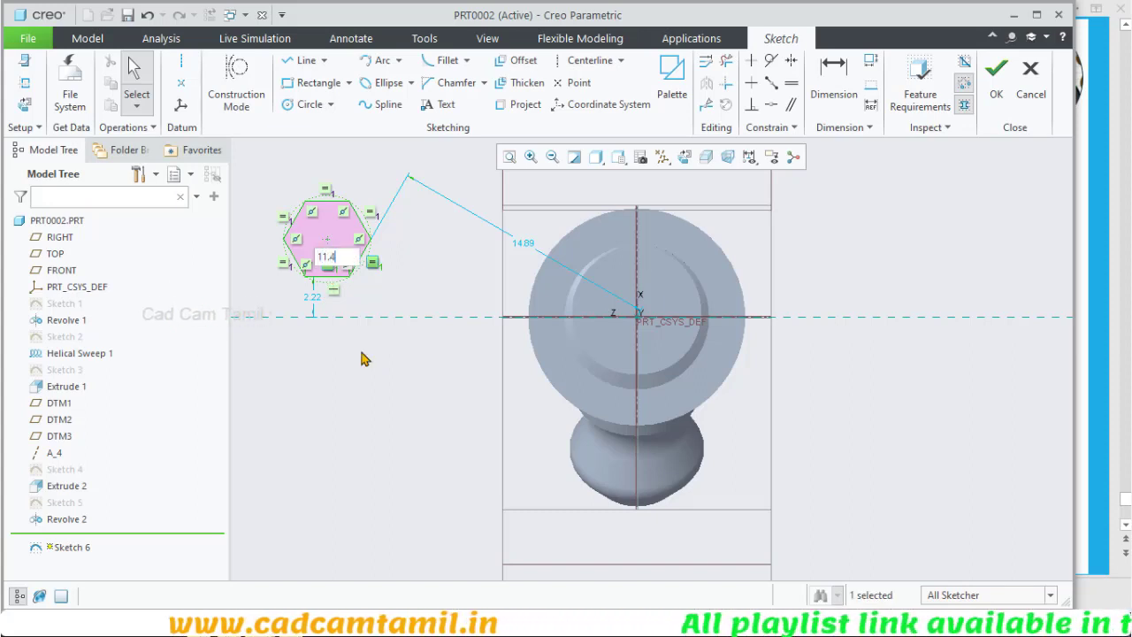
pyautogui.press('Return')
pyautogui.hotkey('ctrl', 'z')
# Step: Dimension the hexagon across its flats to 11.40, removing the conflicting side dimension
pyautogui.click(834, 79)
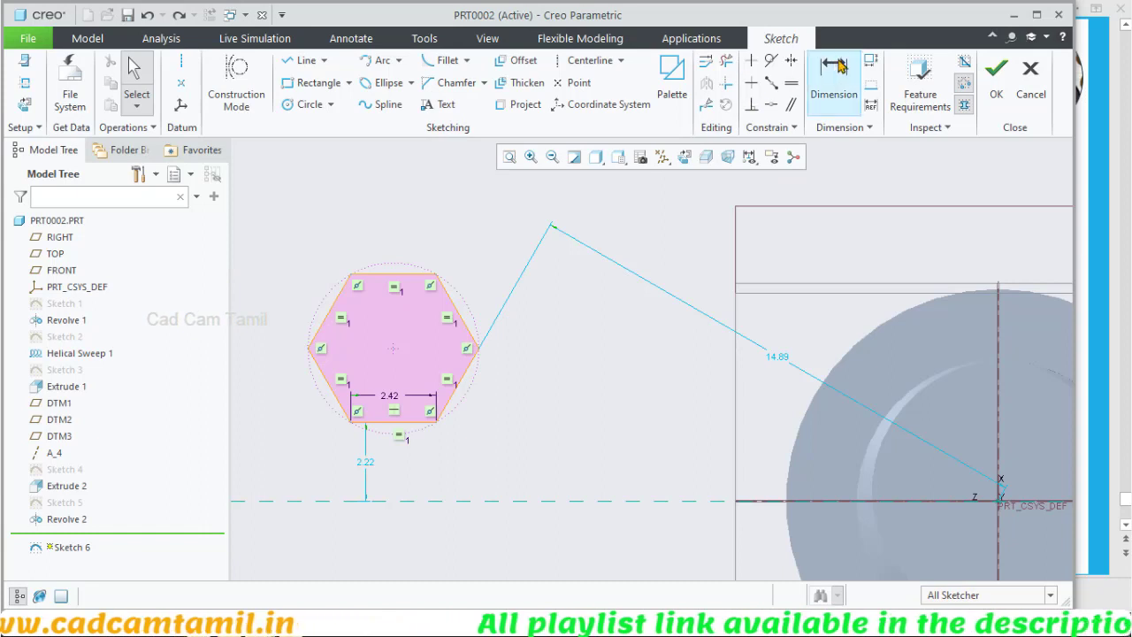
pyautogui.click(334, 389)
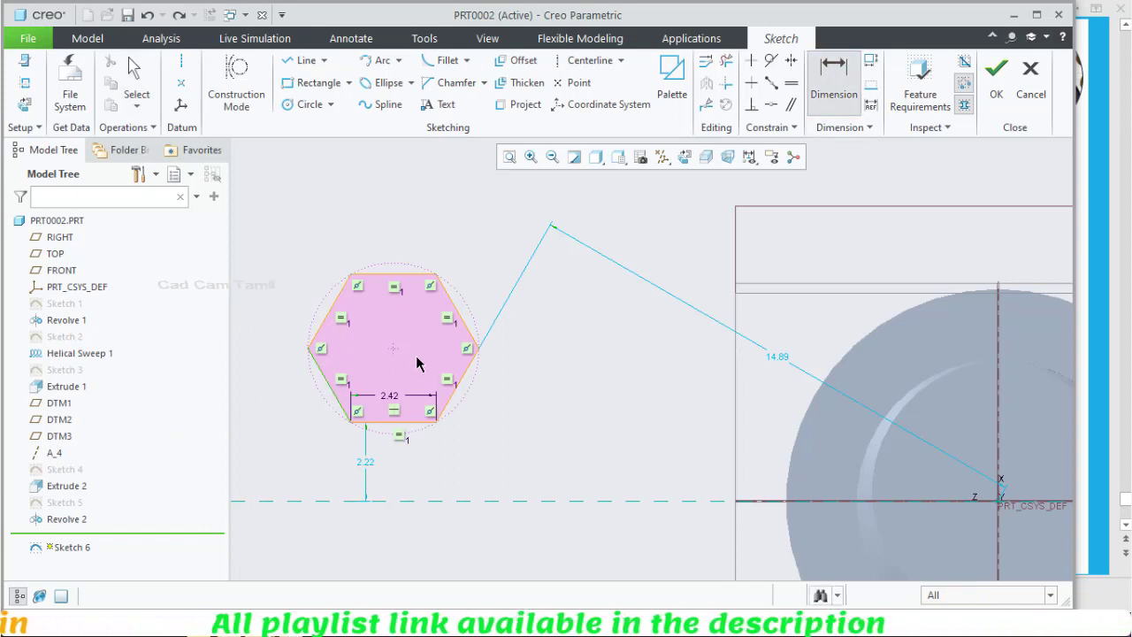
pyautogui.click(459, 320)
pyautogui.middleClick(310, 245)
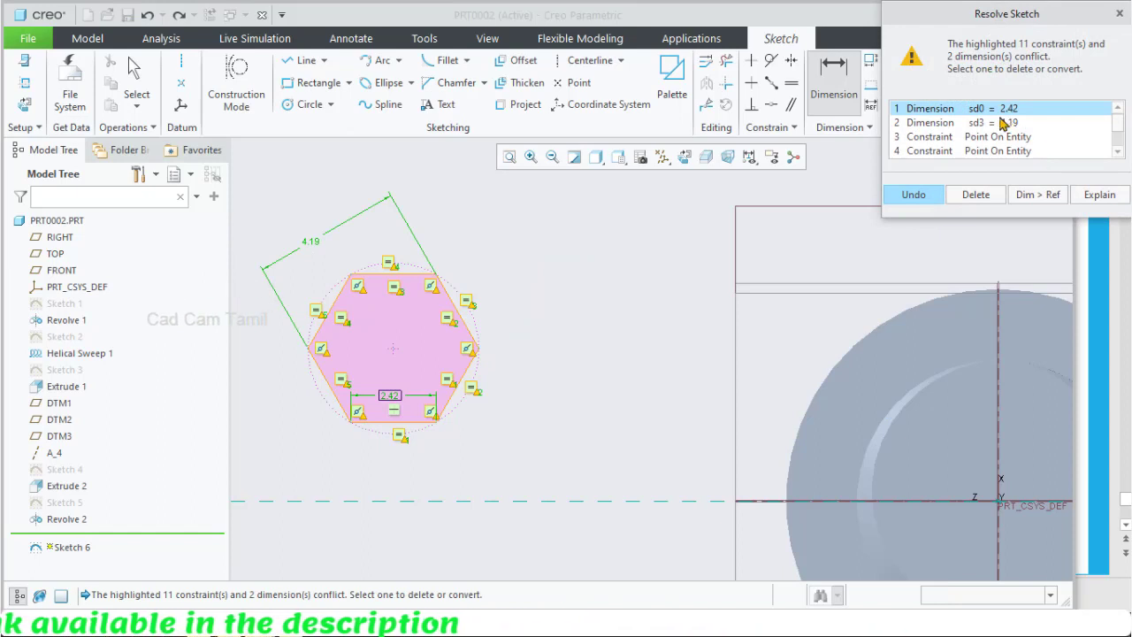
pyautogui.click(973, 197)
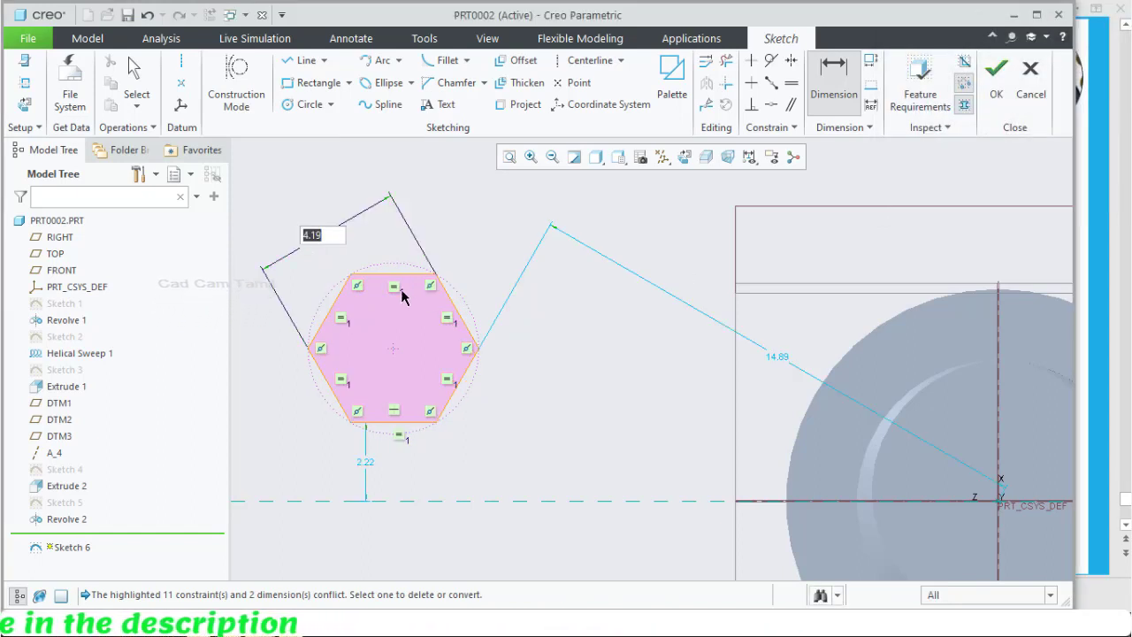
pyautogui.write('11.40')
pyautogui.press('Return')
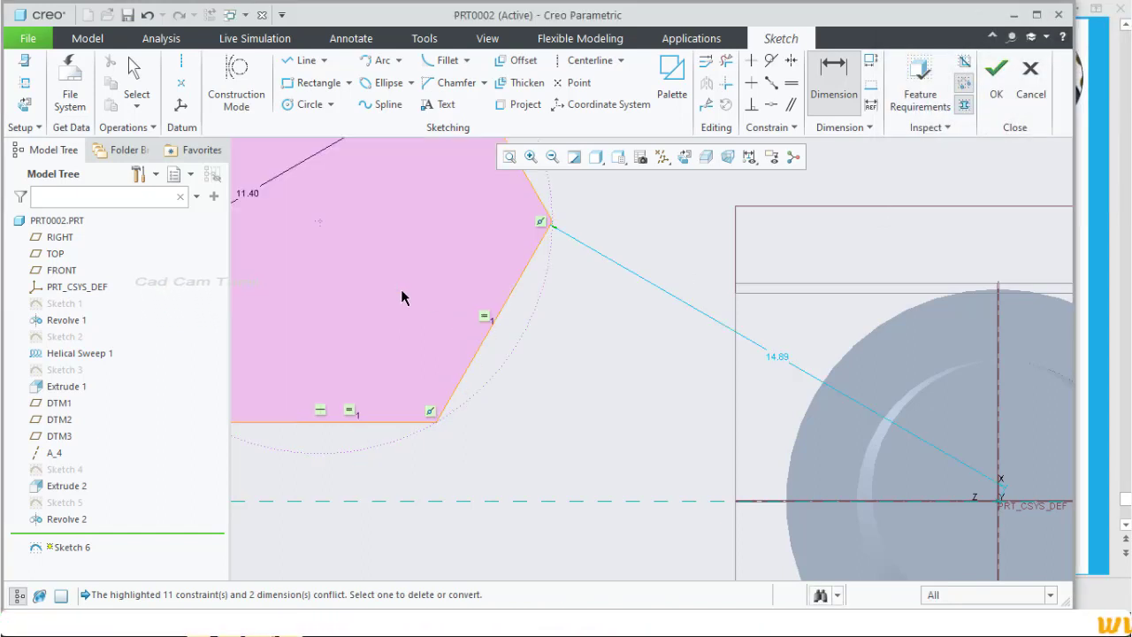
pyautogui.scroll(-5, 513, 327)
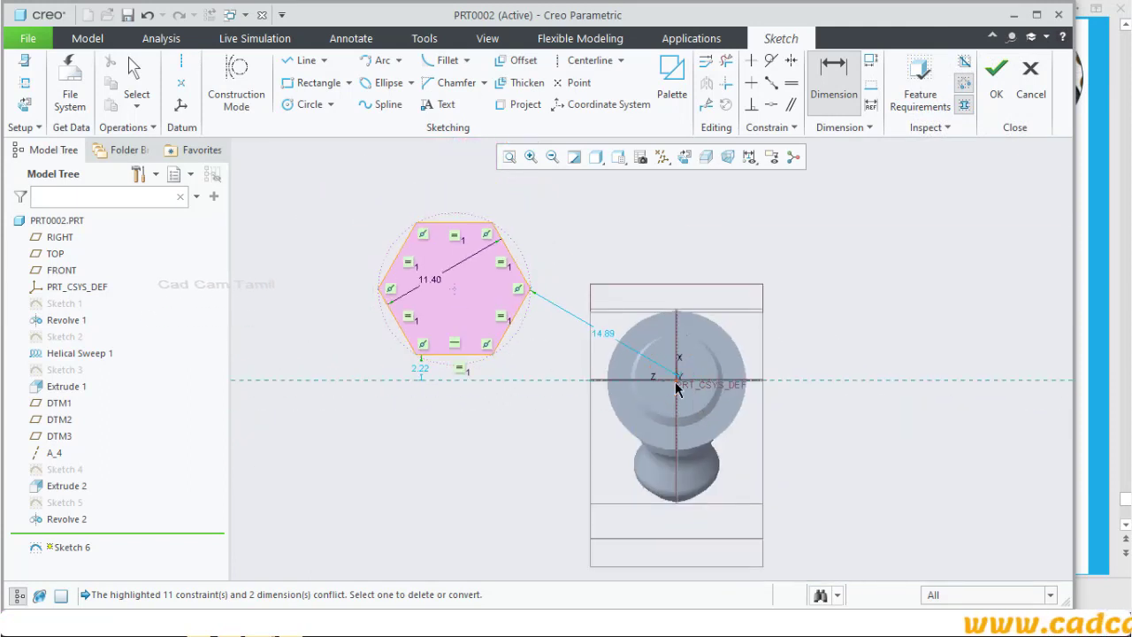
pyautogui.middleClick(878, 239)
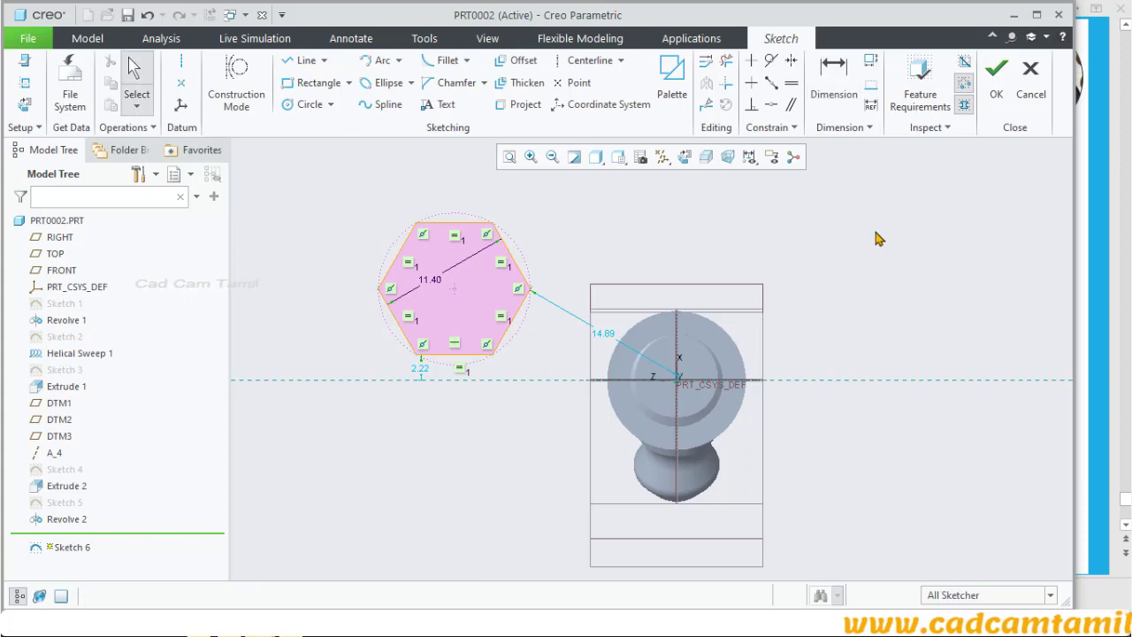
# Step: Make the hexagon centre coincident with the vertical and horizontal references, then finish Sketch 6
pyautogui.click(768, 107)
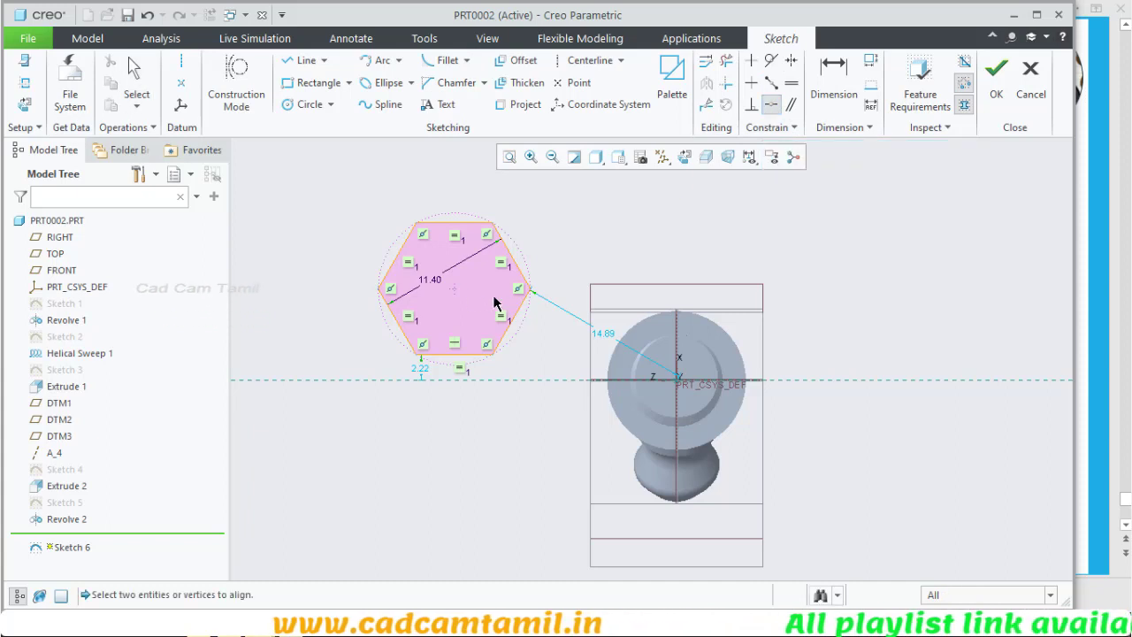
pyautogui.click(454, 288)
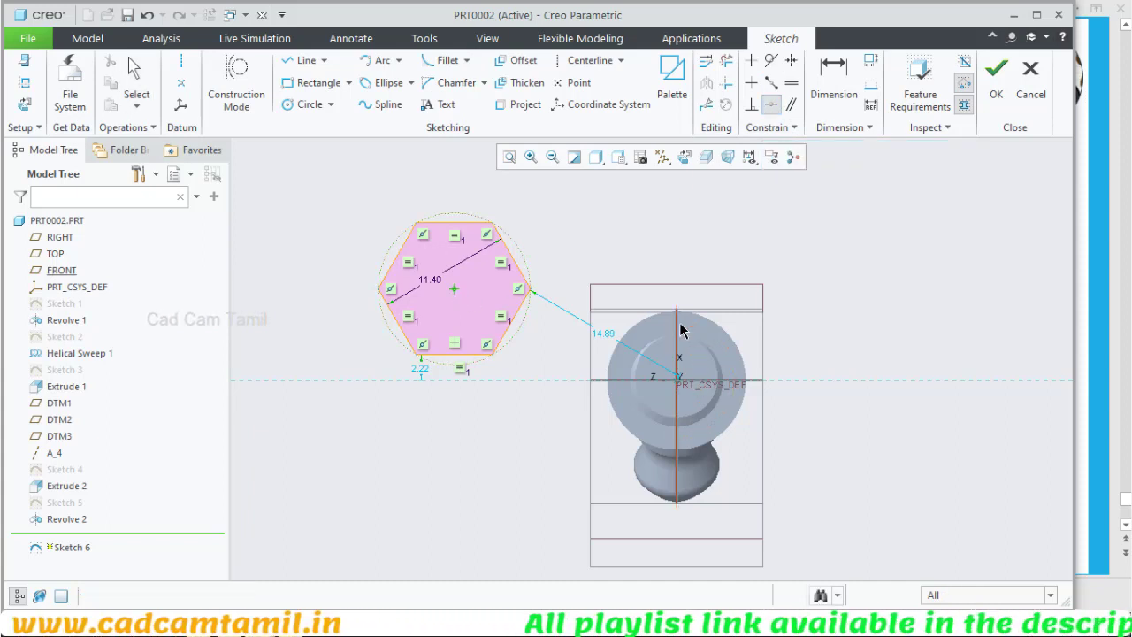
pyautogui.click(677, 332)
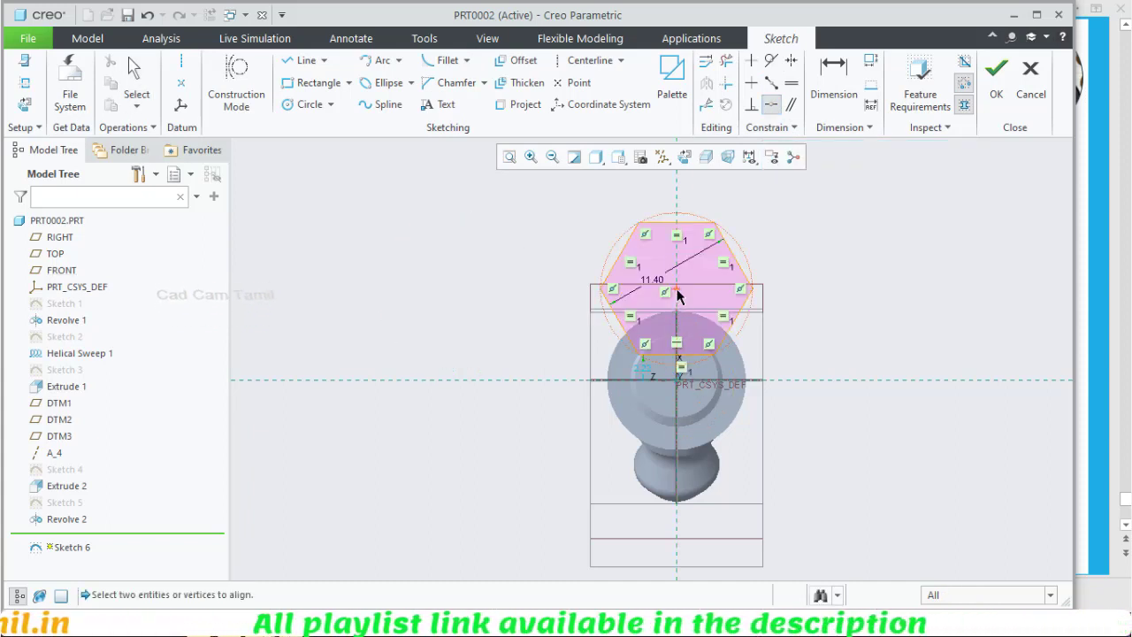
pyautogui.middleClick(830, 380)
pyautogui.click(829, 380)
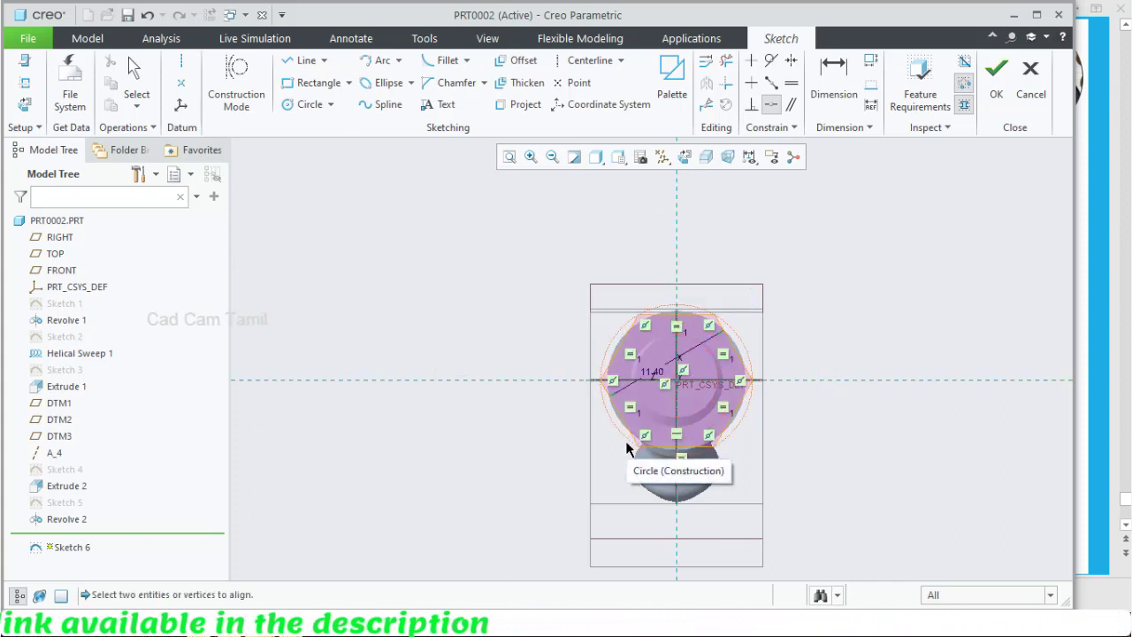
pyautogui.click(987, 107)
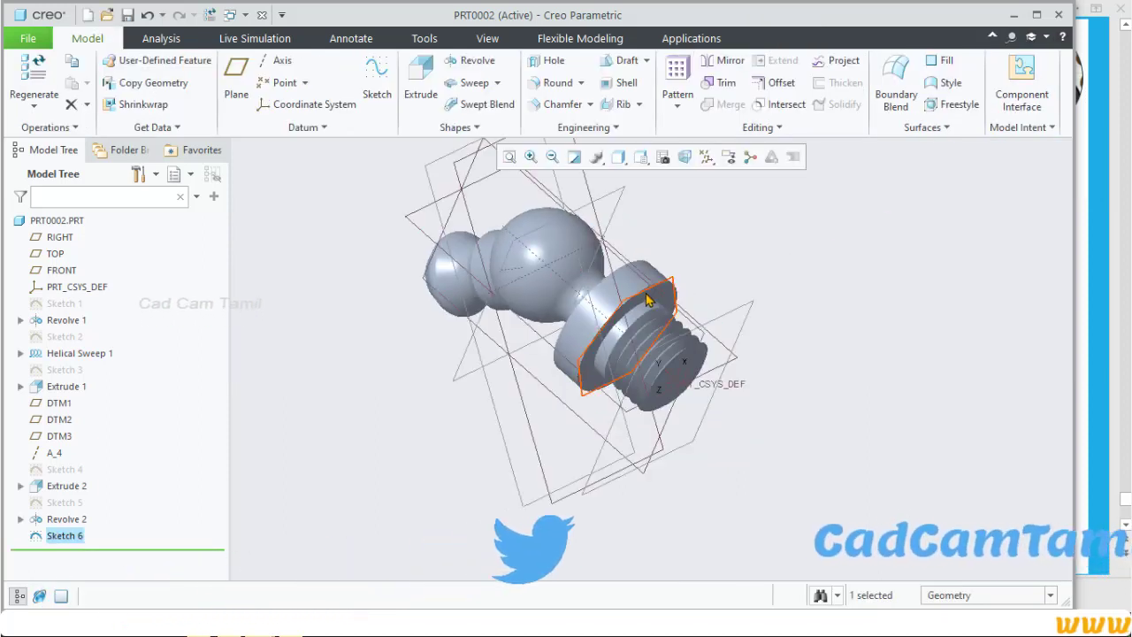
# Step: Extrude the hexagon sketch back over the part and shorten its depth
pyautogui.click(421, 80)
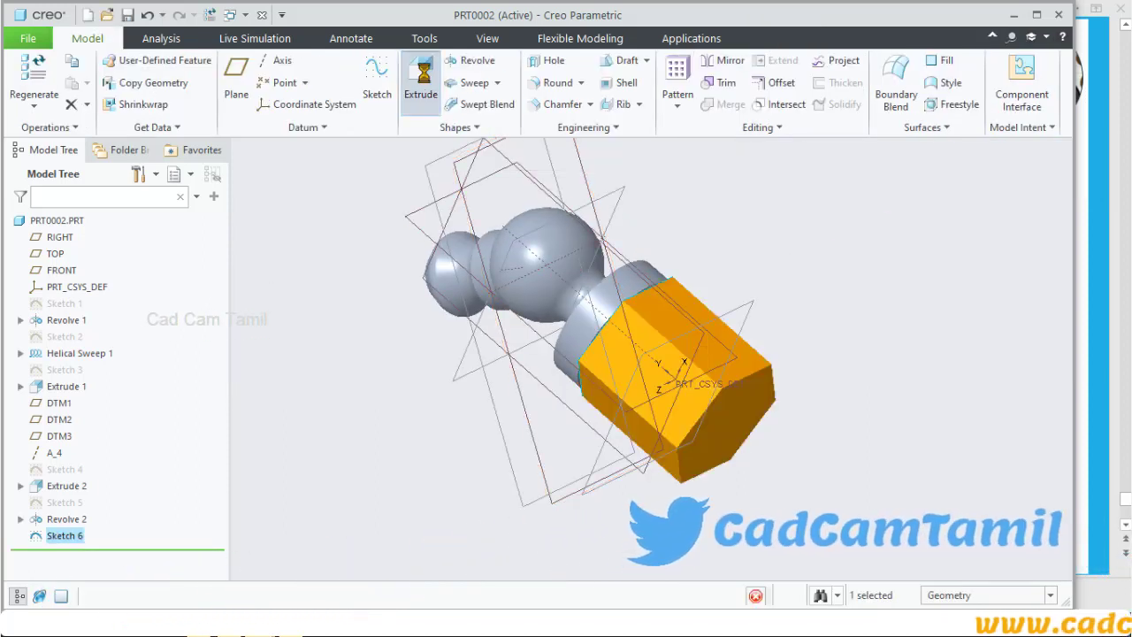
pyautogui.click(651, 362)
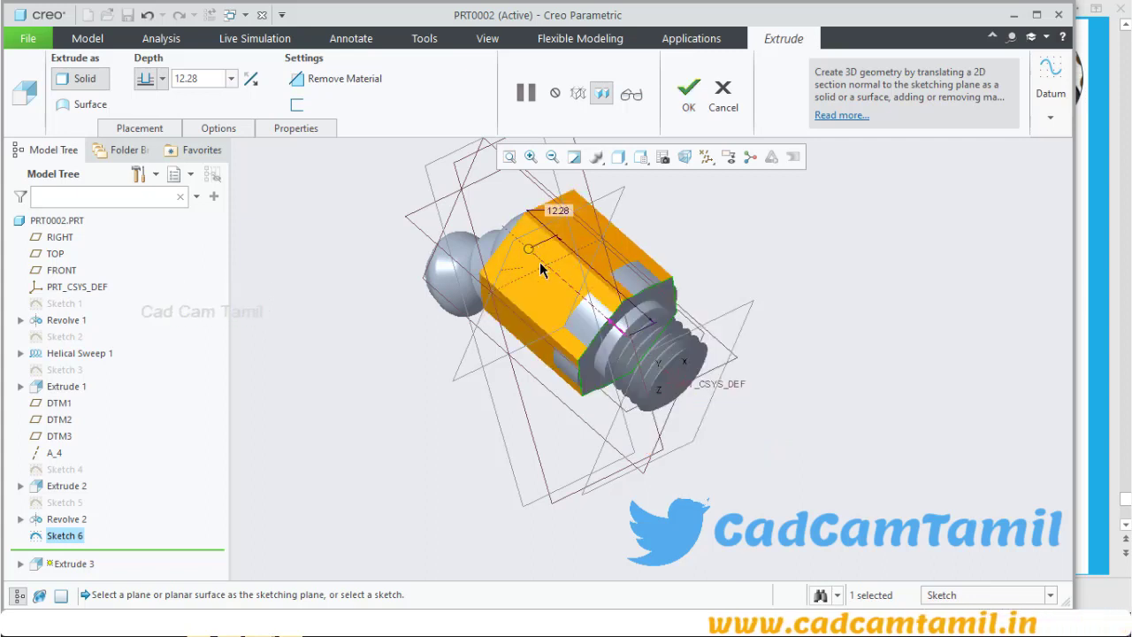
pyautogui.moveTo(526, 248); pyautogui.dragTo(580, 293)
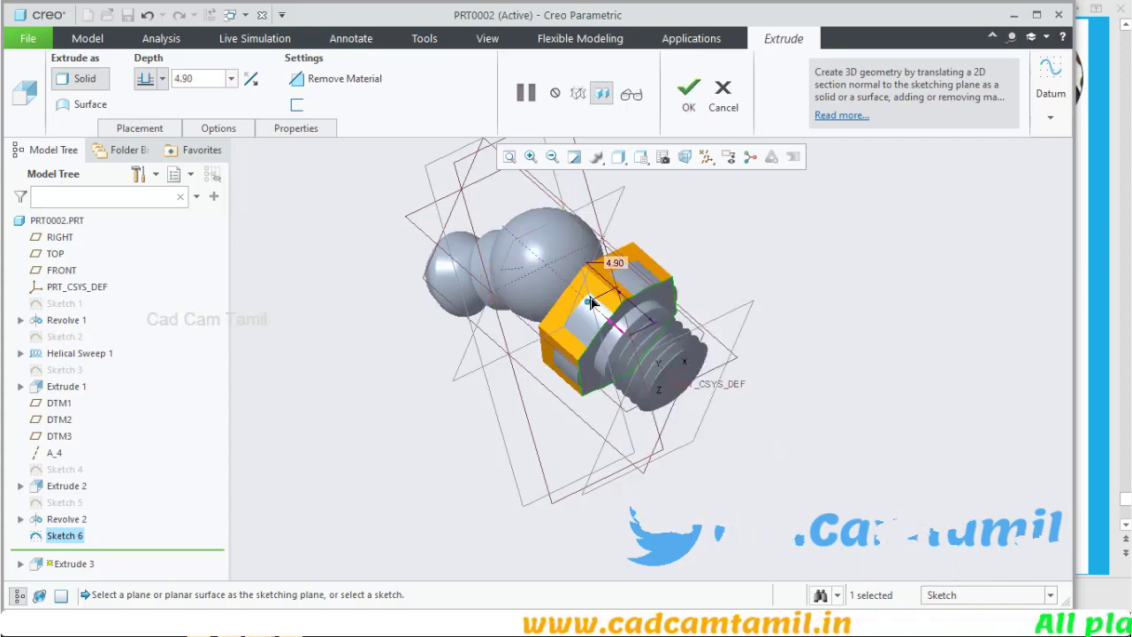
# Step: Make it a 4.90-deep cut flipped to the other side and complete Extrude 3
pyautogui.click(303, 79)
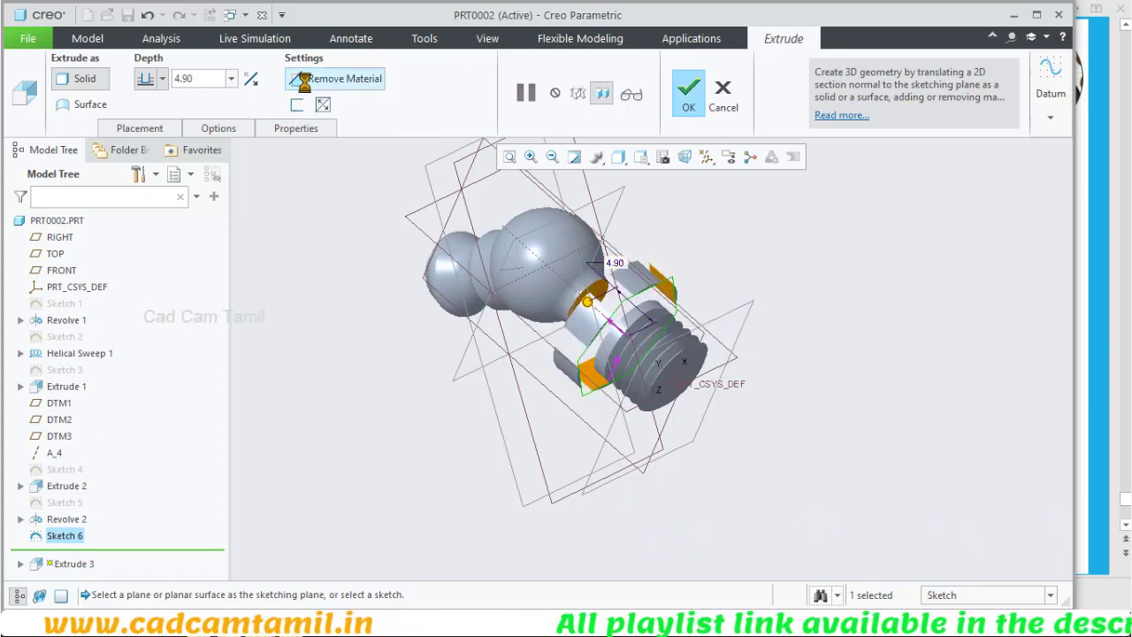
pyautogui.scroll(2, 607, 385)
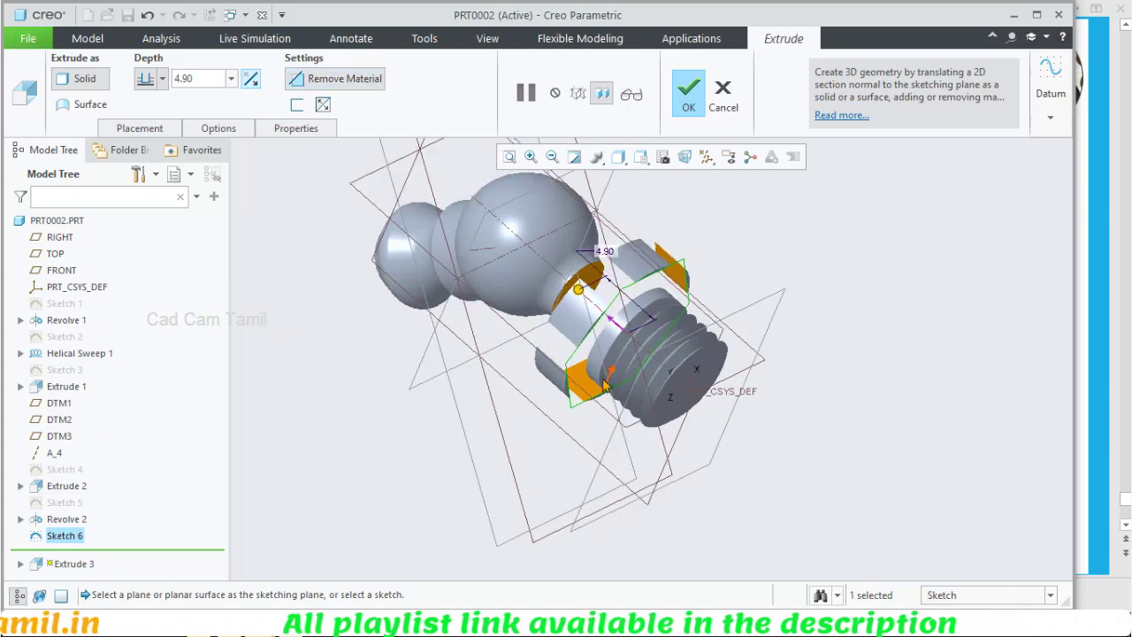
pyautogui.click(610, 378)
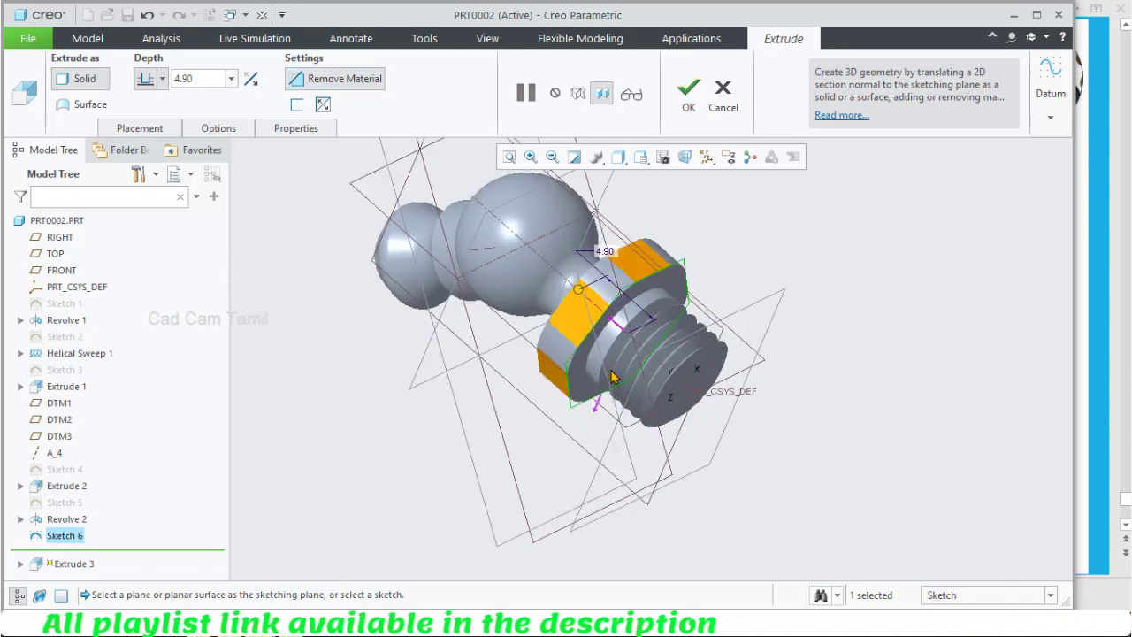
pyautogui.moveTo(612, 376); pyautogui.dragTo(755, 286, button='middle')
pyautogui.click(688, 93)
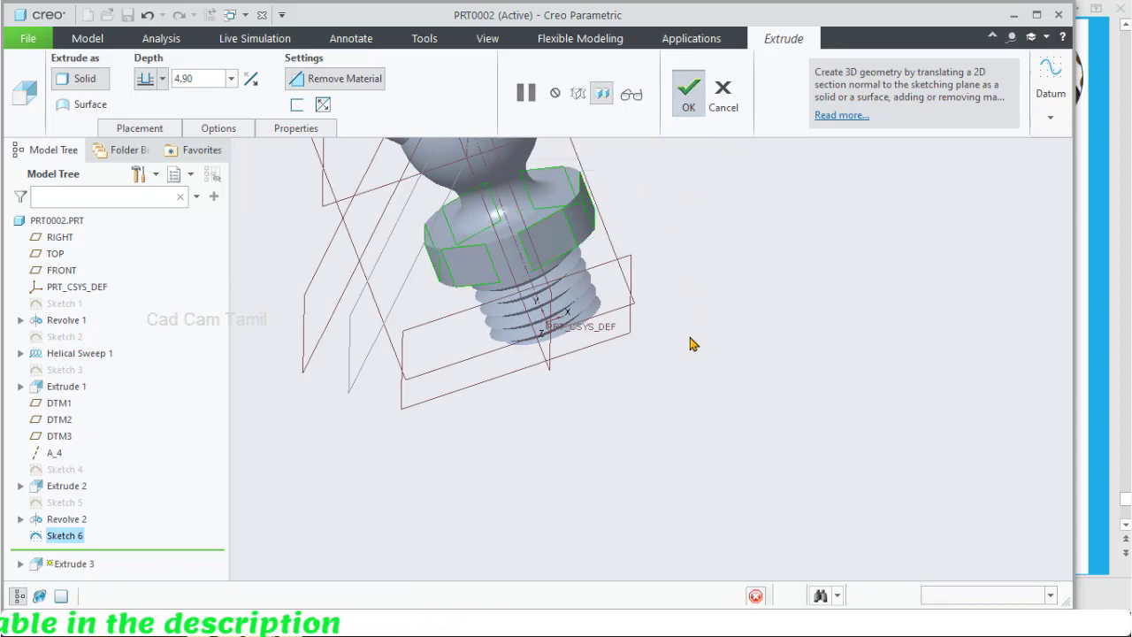
pyautogui.moveTo(659, 274); pyautogui.dragTo(612, 386, button='middle')
pyautogui.scroll(3, 612, 387)
pyautogui.scroll(-5, 612, 386)
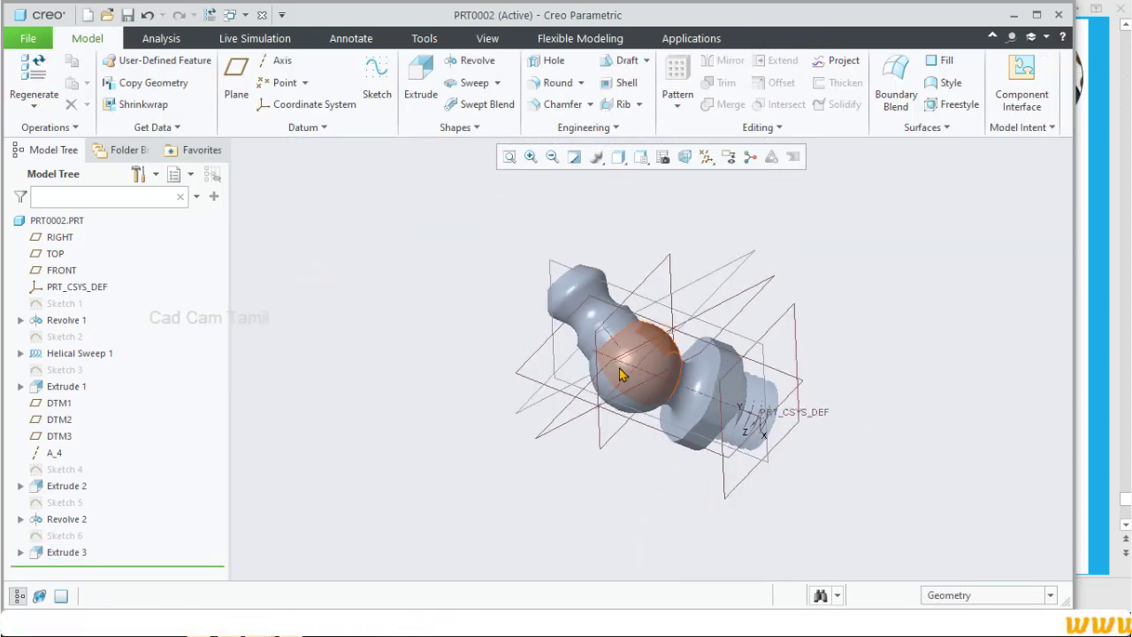
# Step: Orbit to the sphere and start a new sketch on the flat face of Extrude 2
pyautogui.moveTo(614, 448); pyautogui.dragTo(682, 441, button='middle')
pyautogui.scroll(5, 682, 441)
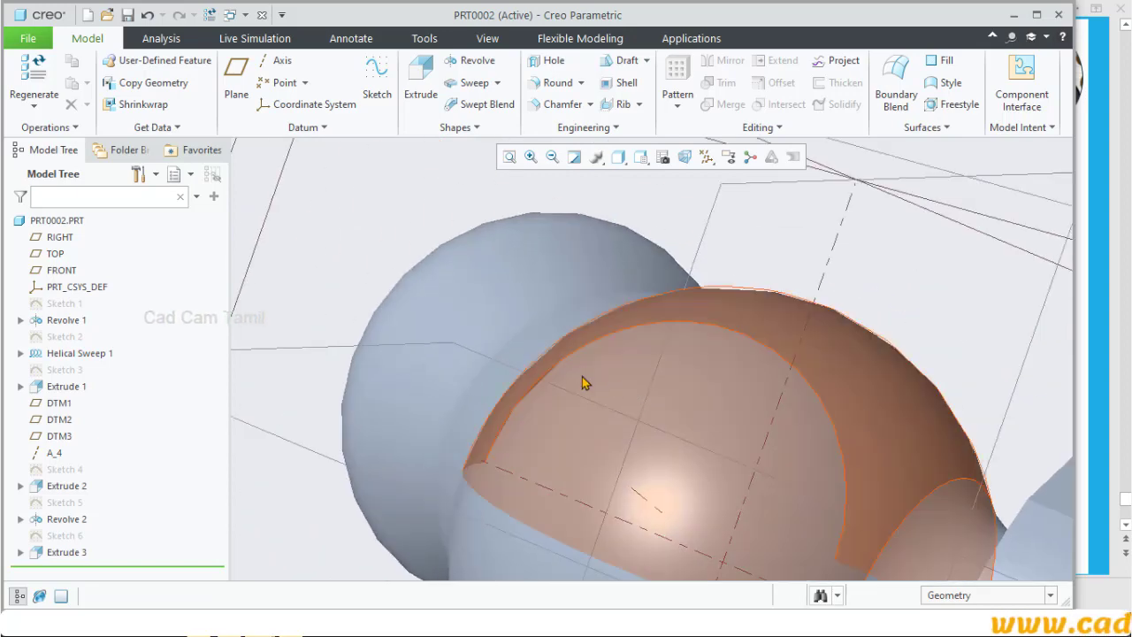
pyautogui.moveTo(584, 311); pyautogui.dragTo(533, 320, button='middle')
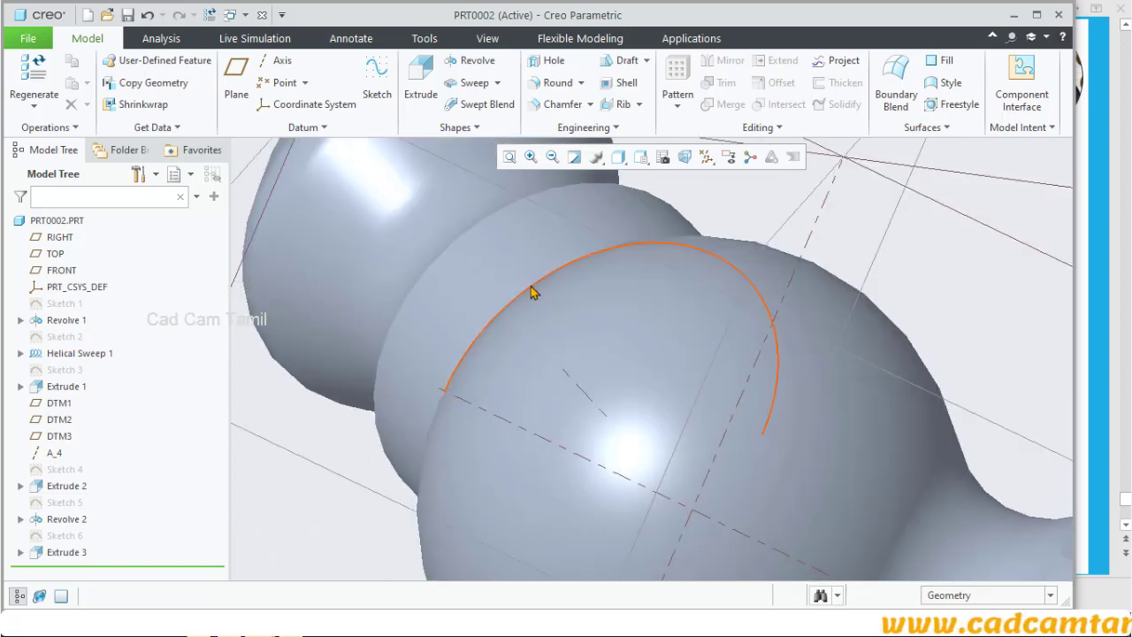
pyautogui.scroll(5, 568, 283)
pyautogui.moveTo(594, 251); pyautogui.dragTo(568, 292, button='middle')
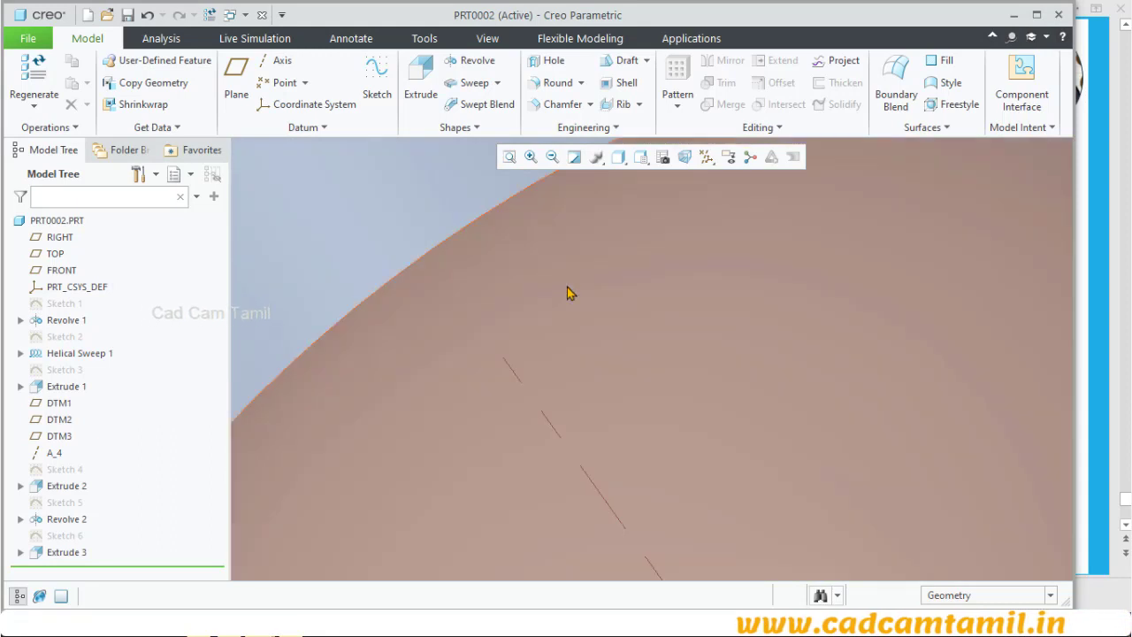
pyautogui.moveTo(526, 245); pyautogui.dragTo(560, 321, button='middle')
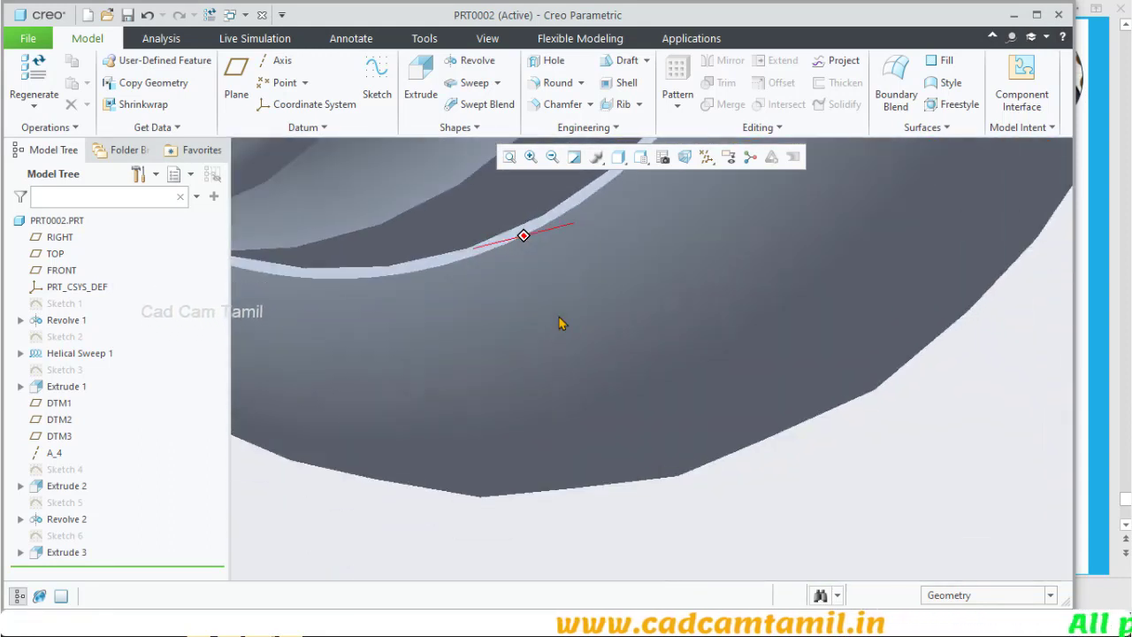
pyautogui.click(532, 232)
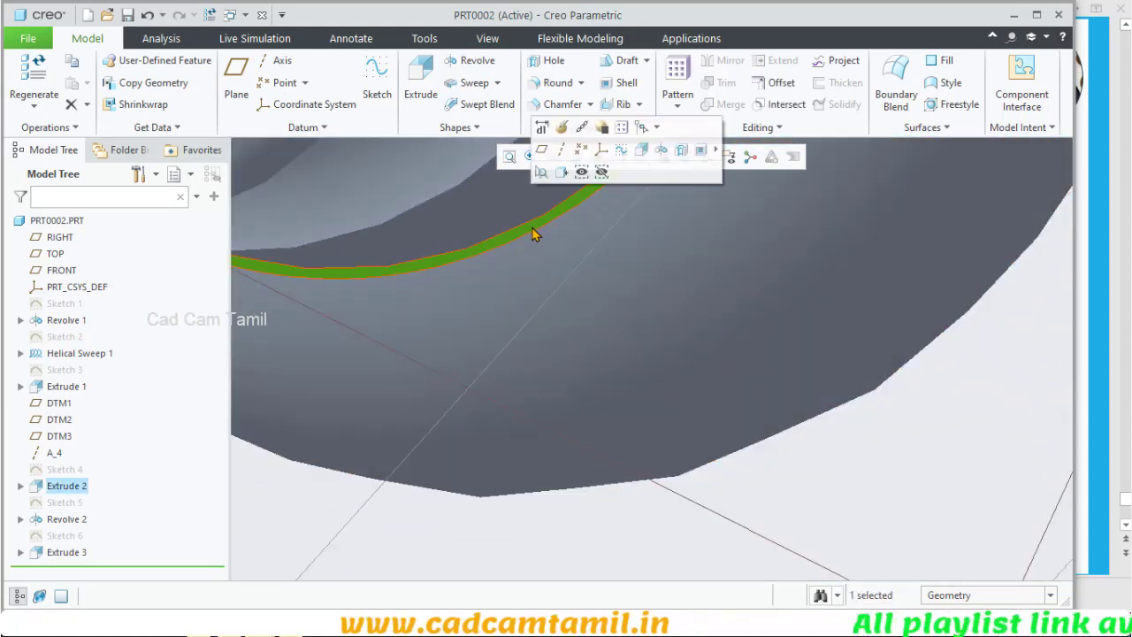
pyautogui.click(622, 148)
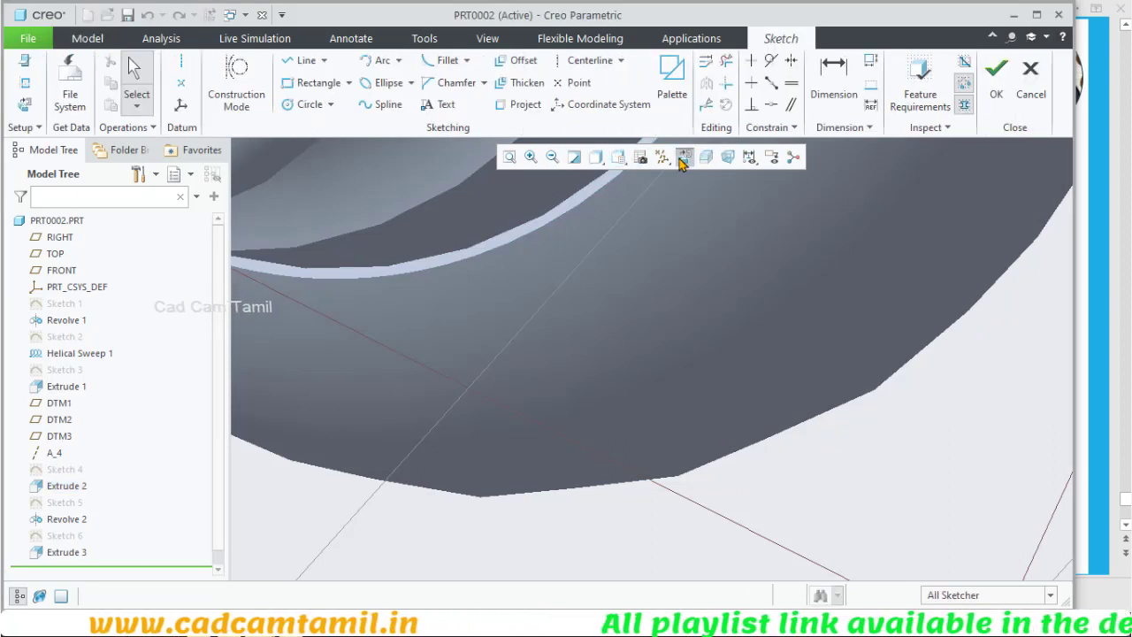
# Step: Face the sketch plane and drop a 6-Sided Hexagon from the Palette beside the part
pyautogui.click(684, 157)
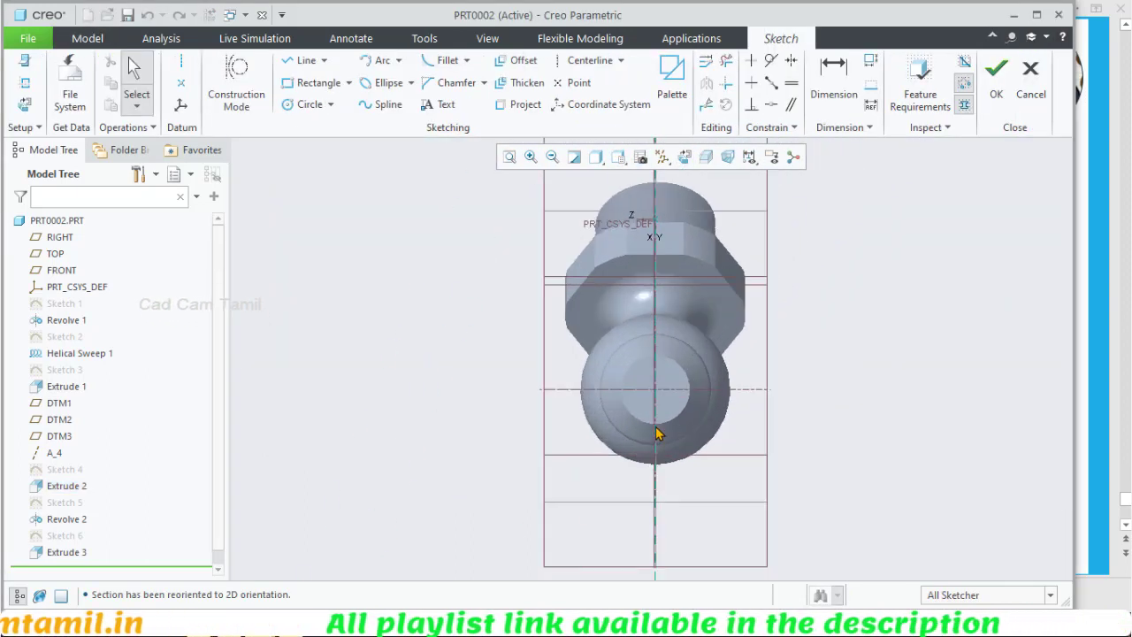
pyautogui.scroll(-3, 657, 433)
pyautogui.click(671, 81)
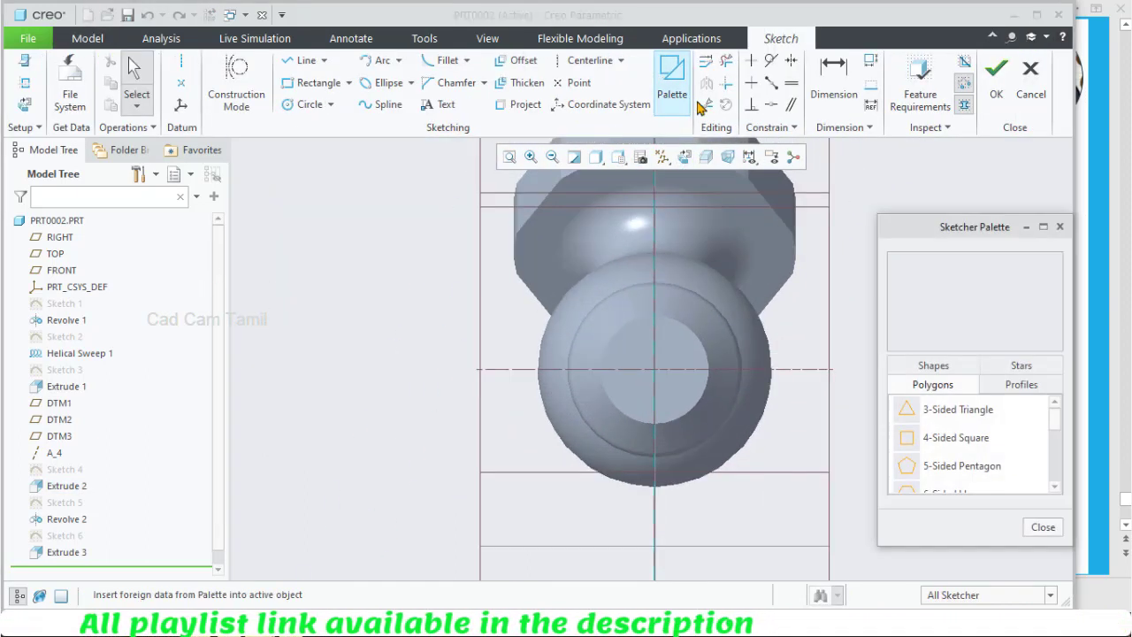
pyautogui.scroll(-1, 929, 468)
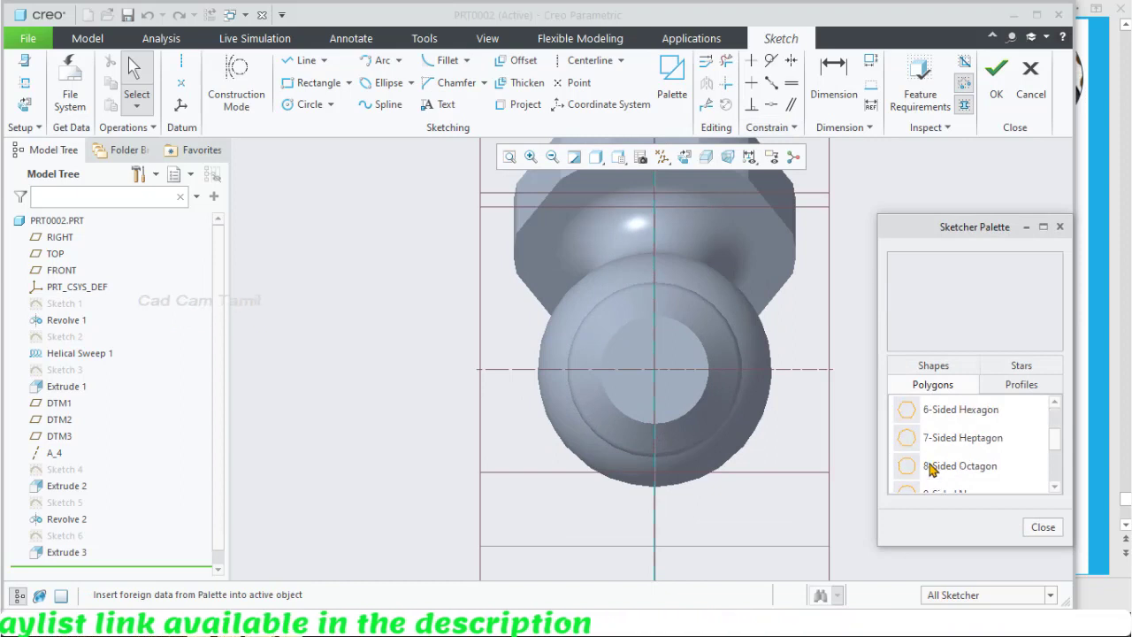
pyautogui.doubleClick(907, 411)
pyautogui.click(401, 310)
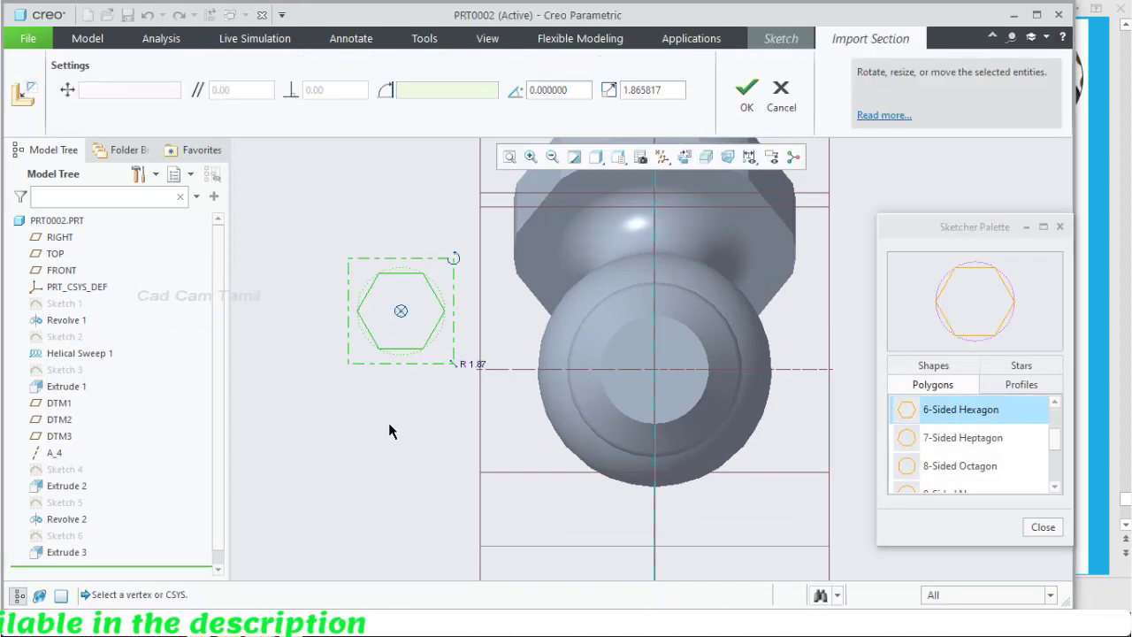
pyautogui.click(1041, 526)
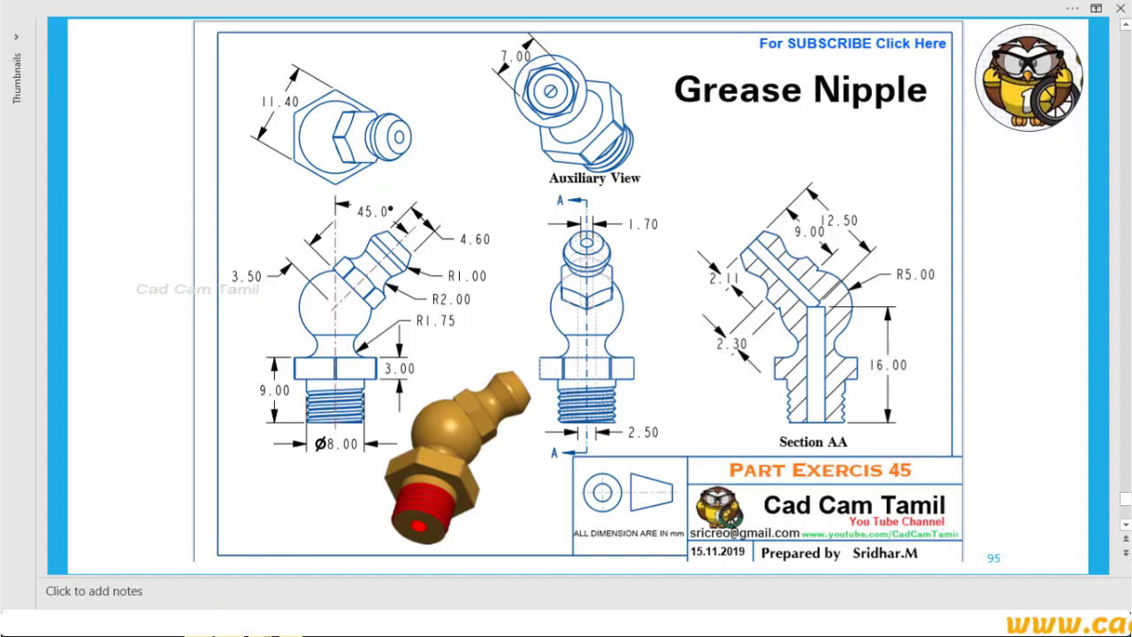
pyautogui.click(361, 575)
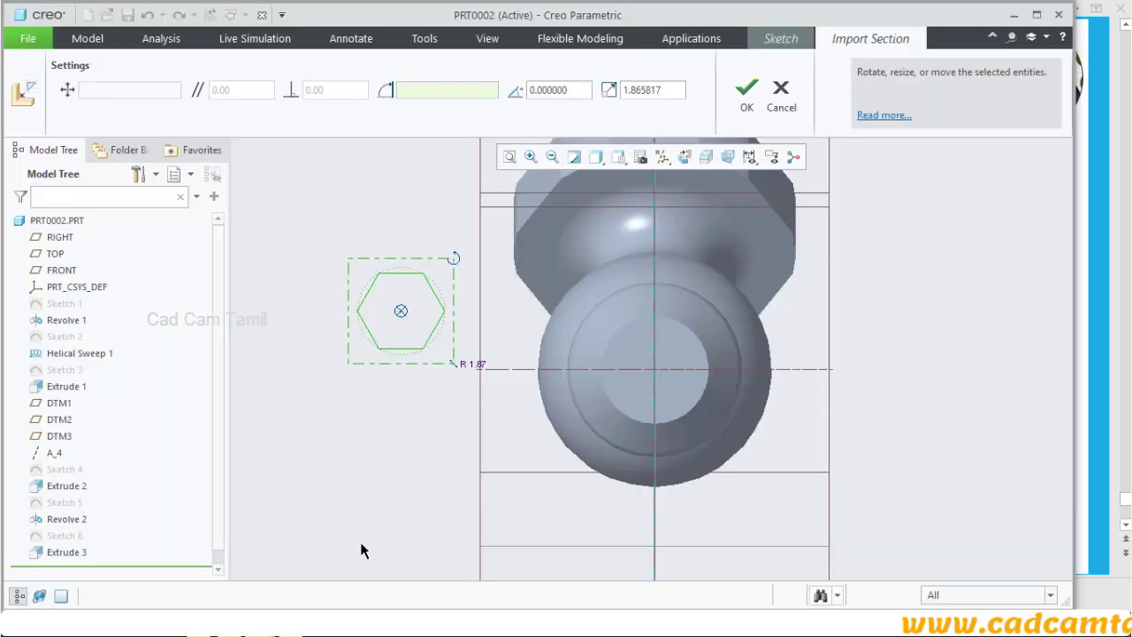
# Step: Accept the imported hexagon and set its side length to 3.50
pyautogui.click(726, 120)
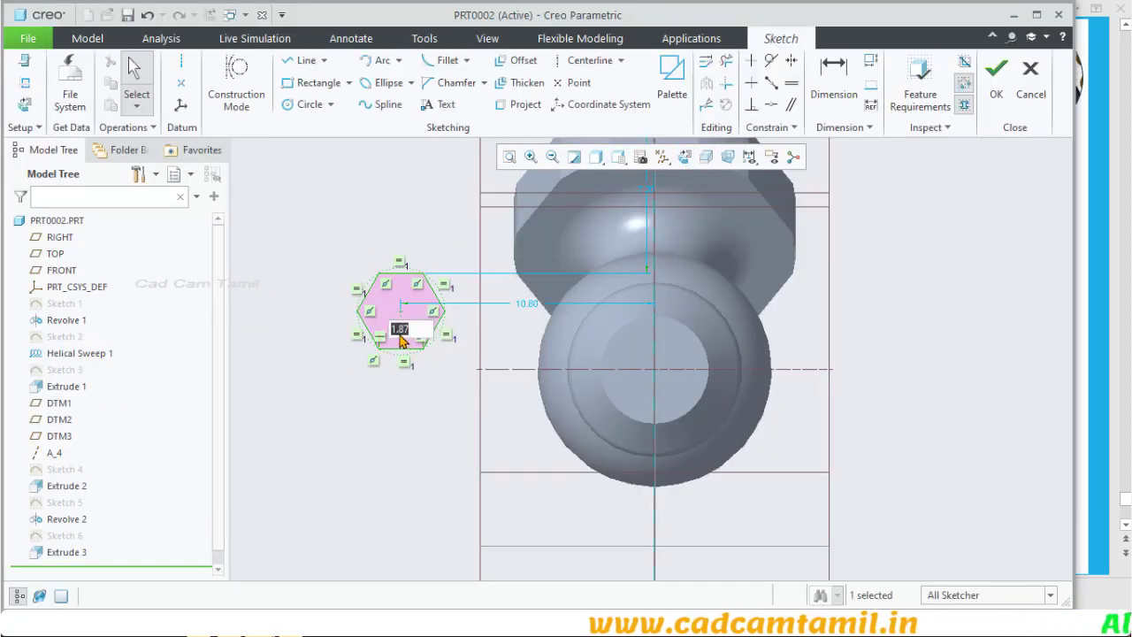
pyautogui.write('.5')
pyautogui.press('Return')
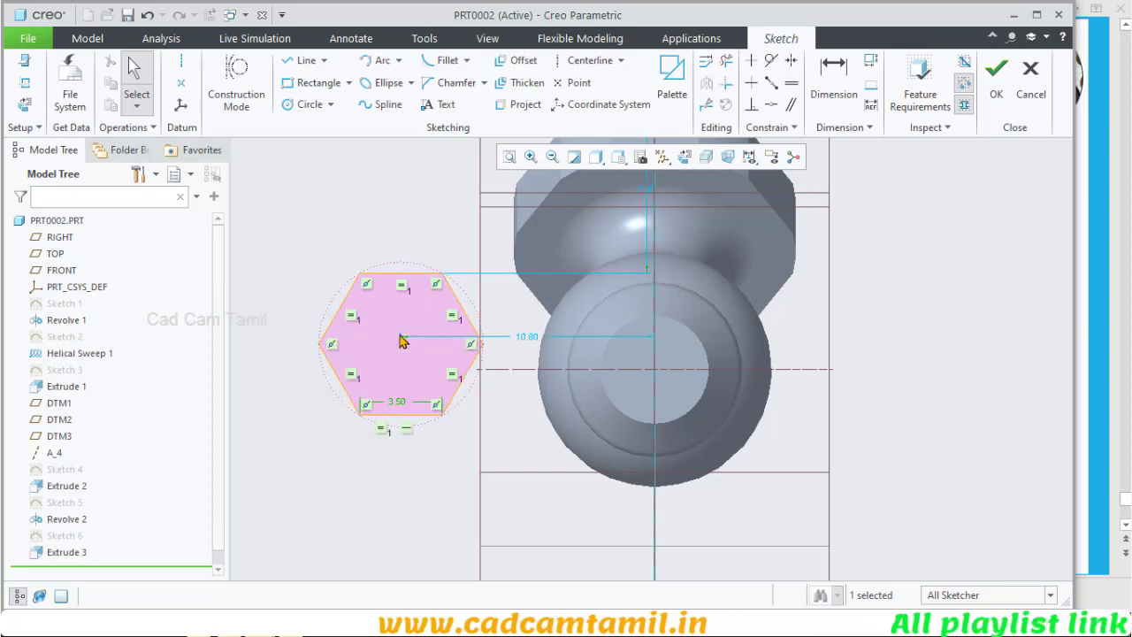
# Step: Align the hexagon centre with the circular edge and horizontal centreline, then finish Sketch 7
pyautogui.click(771, 104)
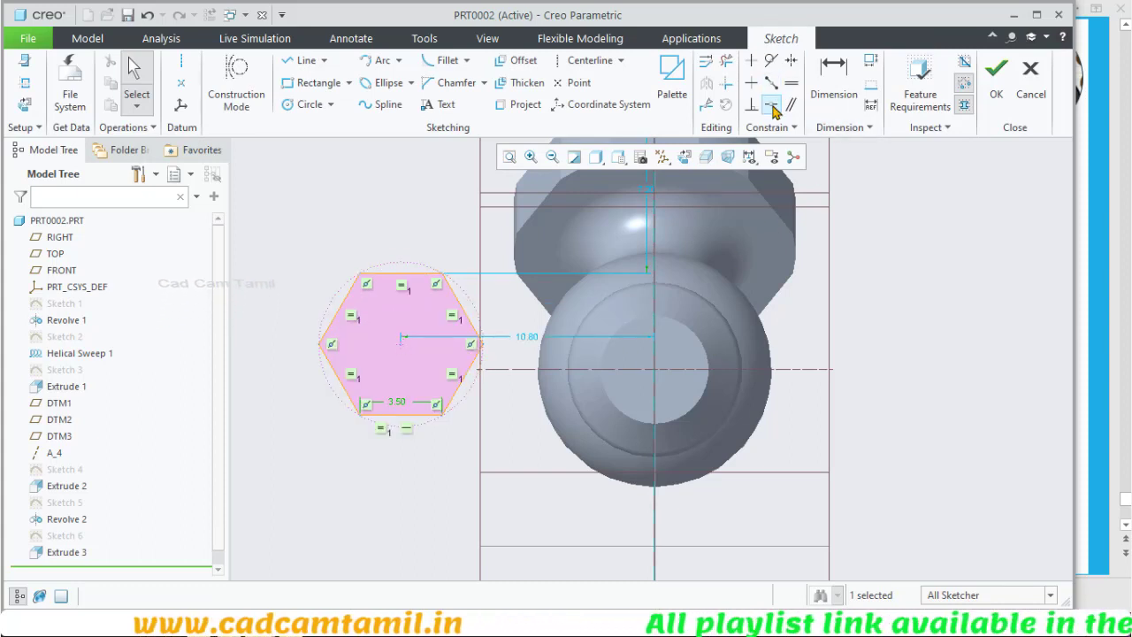
pyautogui.click(401, 341)
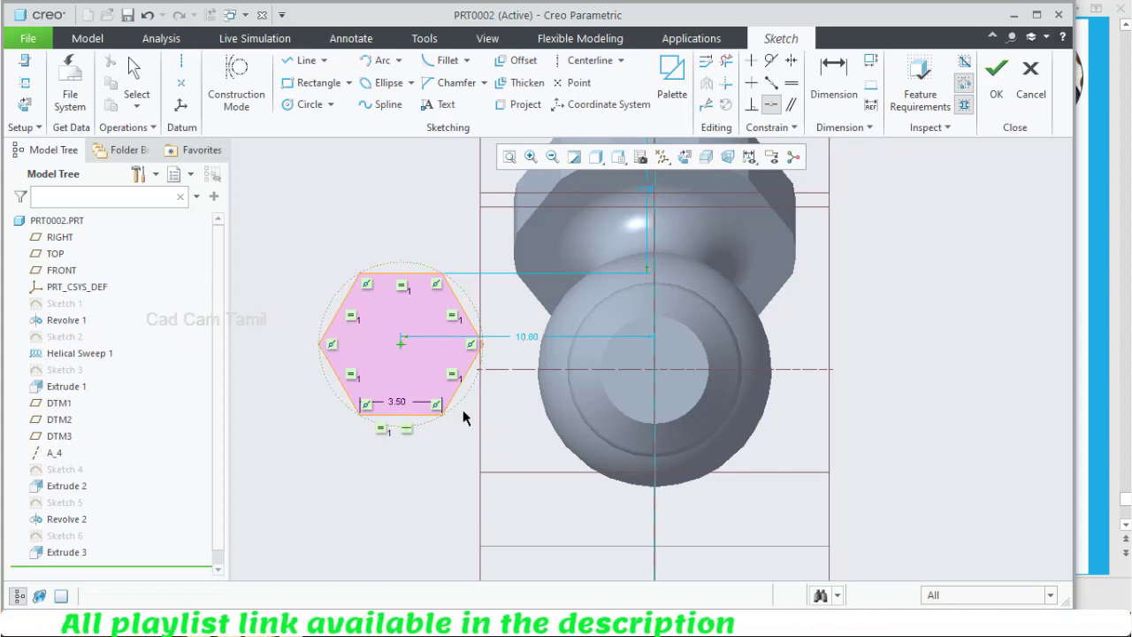
pyautogui.click(662, 289)
pyautogui.hotkey('ctrl', 'z')
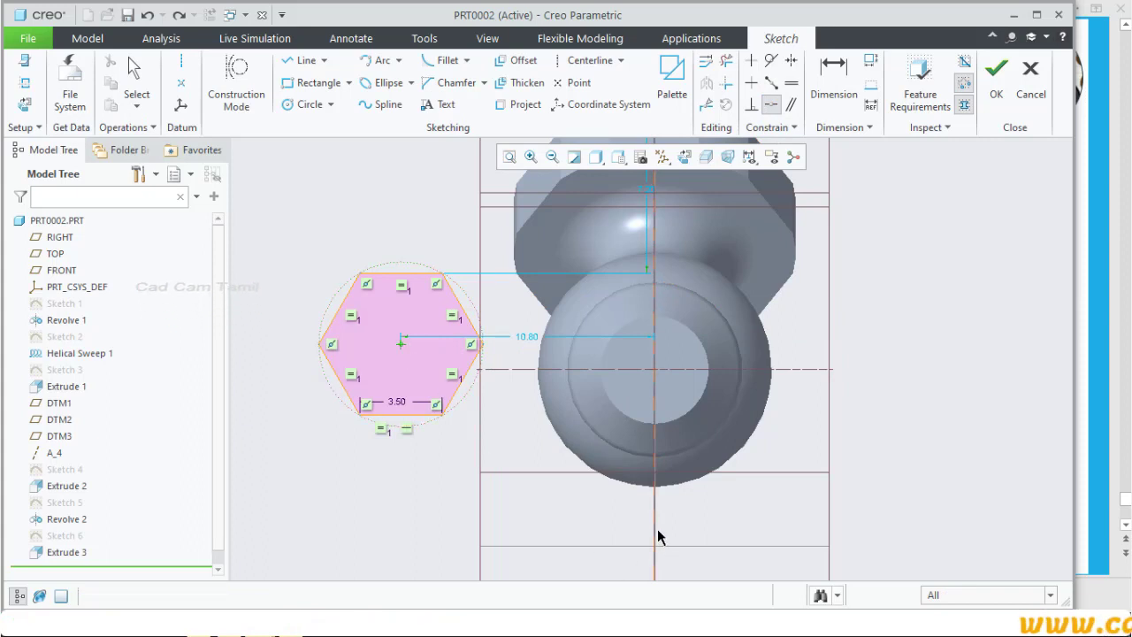
pyautogui.hotkey('ctrl', 'y')
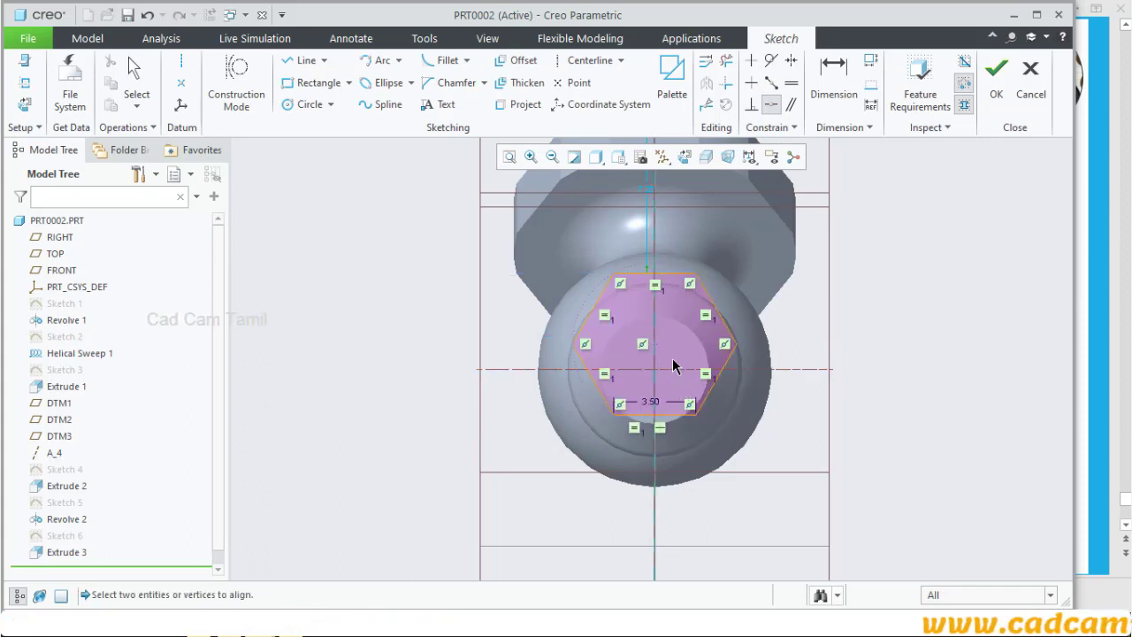
pyautogui.click(799, 371)
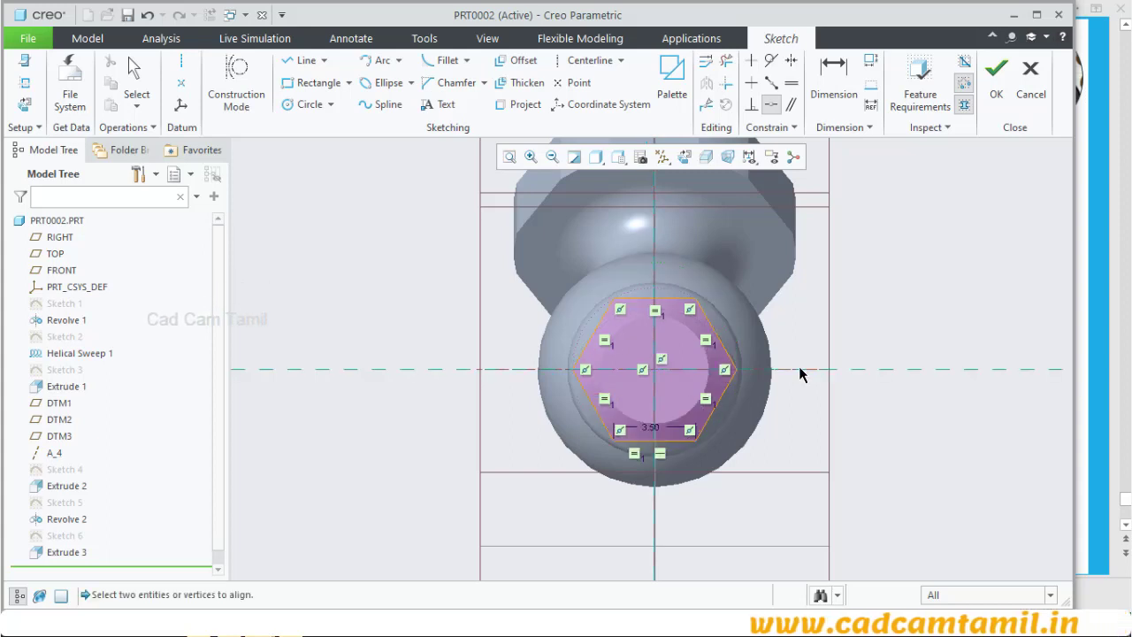
pyautogui.click(997, 84)
pyautogui.moveTo(631, 248)
pyautogui.mouseDown(button='middle')
pyautogui.moveTo(721, 287)
pyautogui.moveTo(702, 265)
pyautogui.mouseUp(button='middle')
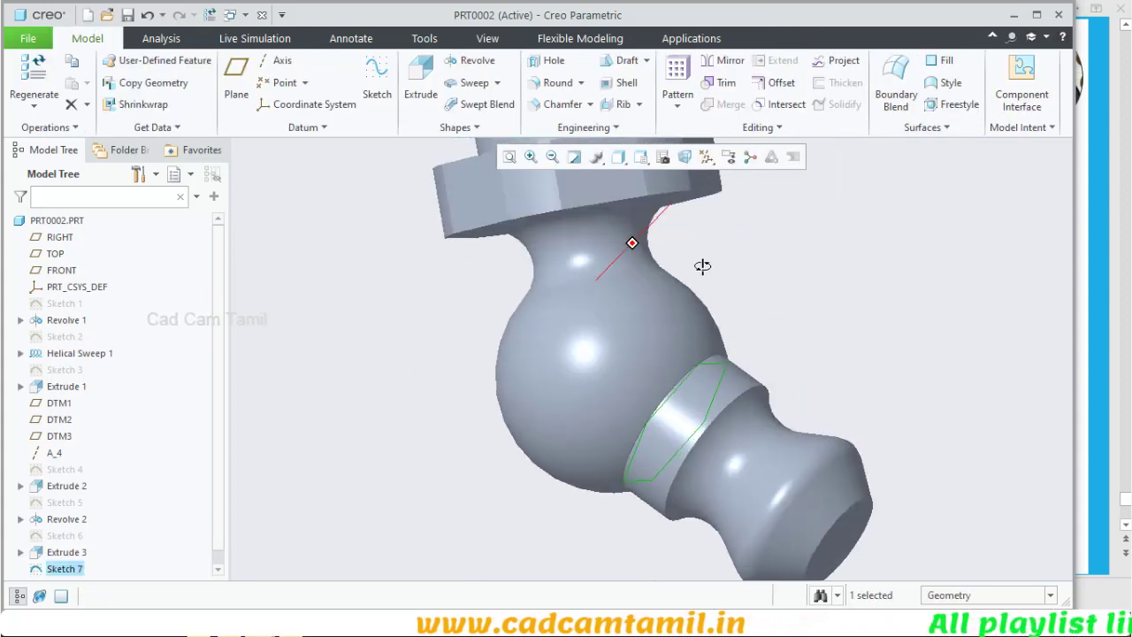
# Step: Extrude-cut the Sketch 7 hexagon 3.00 deep toward the angled neck
pyautogui.click(422, 75)
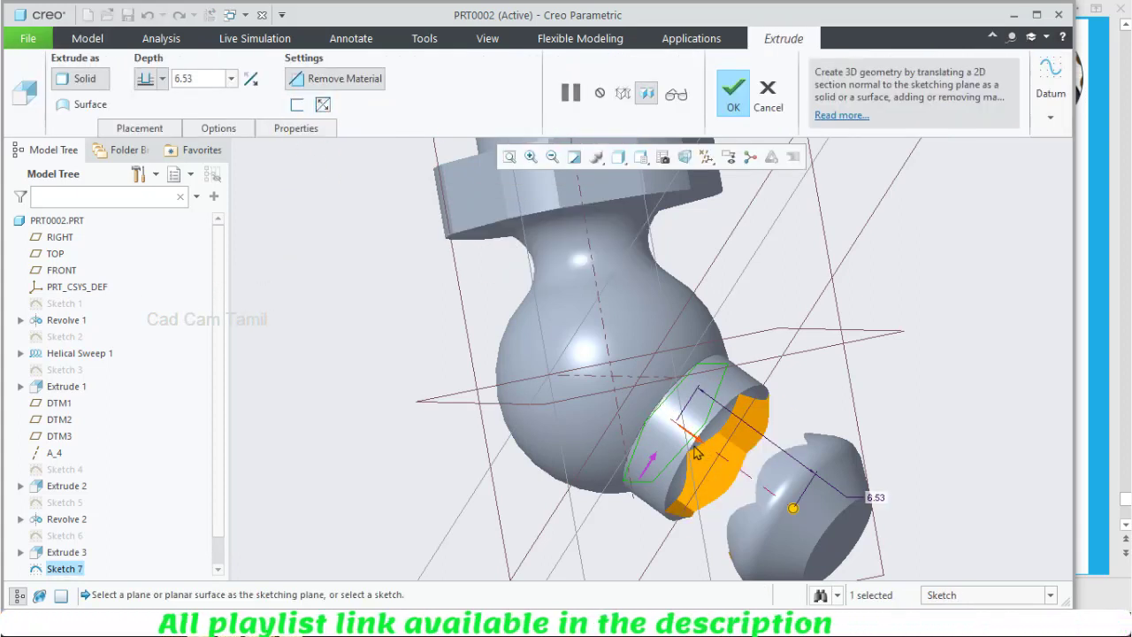
pyautogui.click(658, 459)
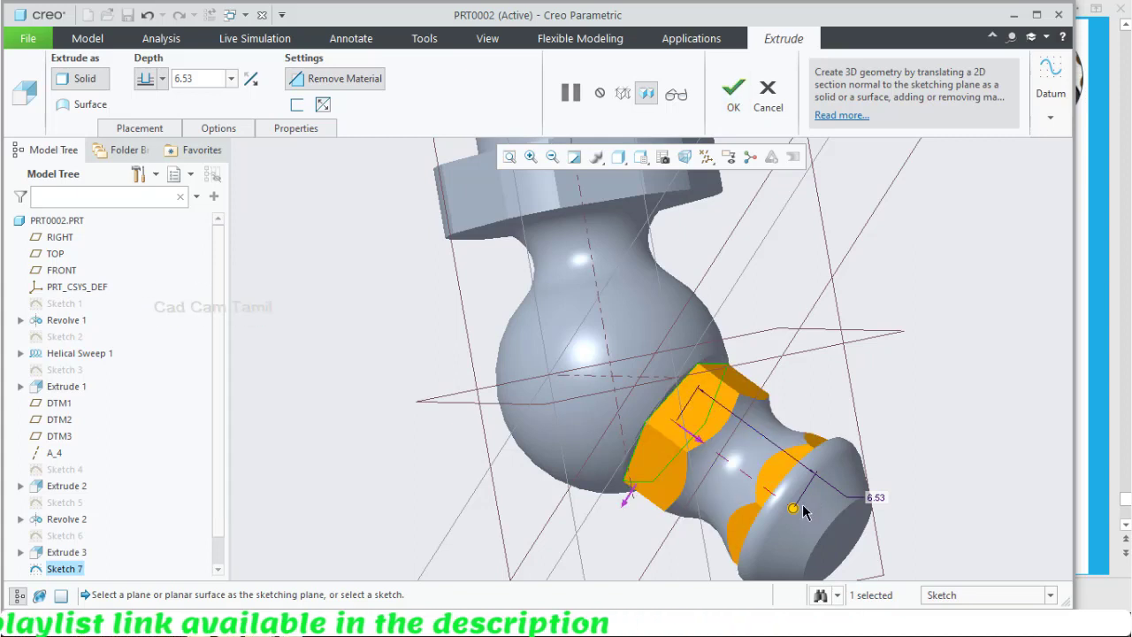
pyautogui.moveTo(793, 507); pyautogui.dragTo(733, 464)
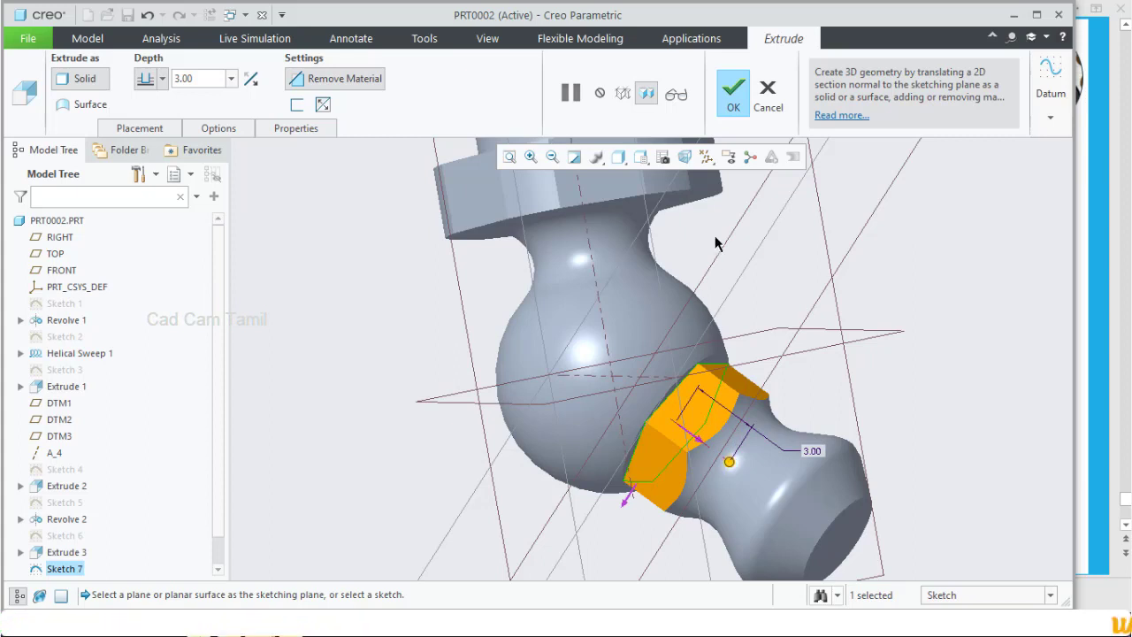
pyautogui.click(730, 97)
# Step: Review the hex cut, then bring up the Grease Nipple reference drawing slide
pyautogui.moveTo(794, 470); pyautogui.dragTo(692, 461, button='middle')
pyautogui.scroll(-3, 679, 502)
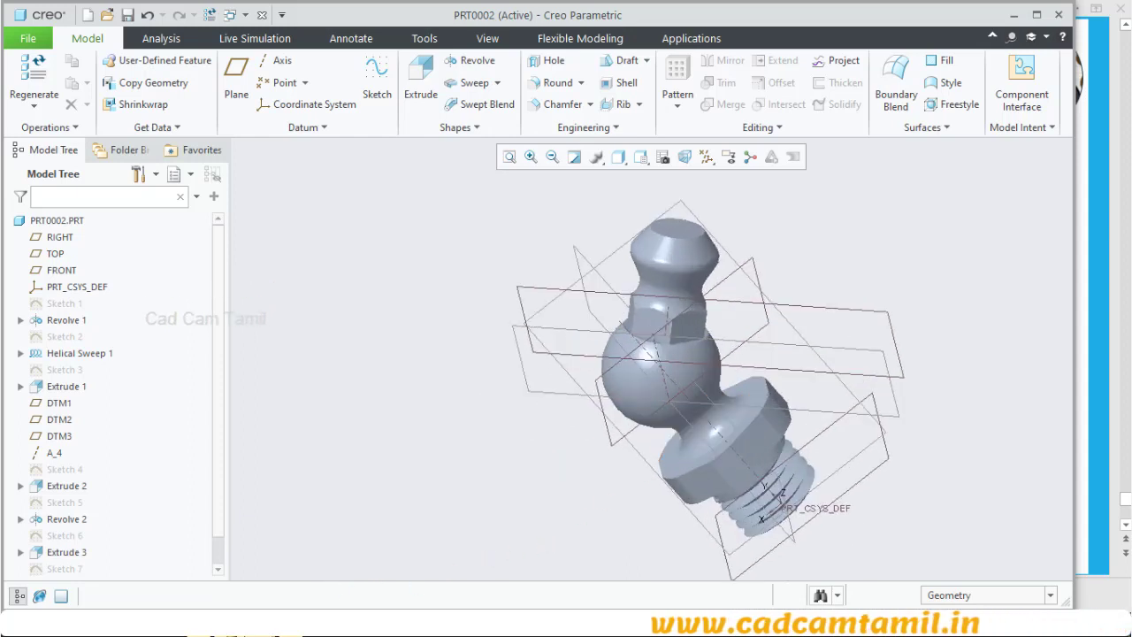
pyautogui.hotkey('alt', 'Tab')
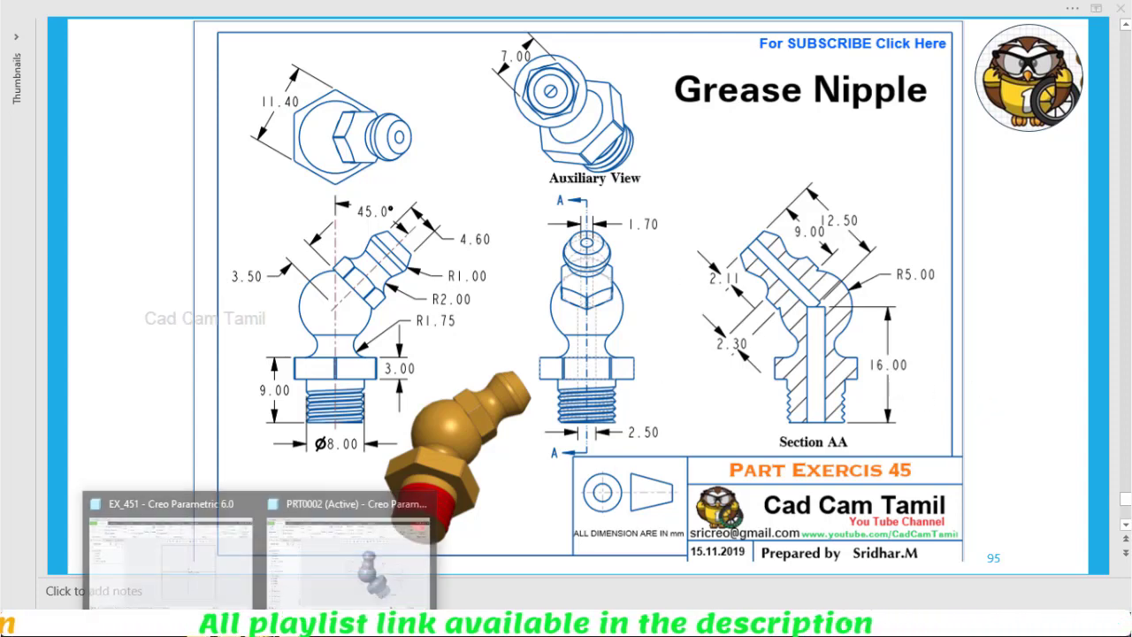
# Step: Back in Creo, start a sketch on the threaded end face, oriented straight on
pyautogui.click(309, 588)
pyautogui.scroll(2, 659, 434)
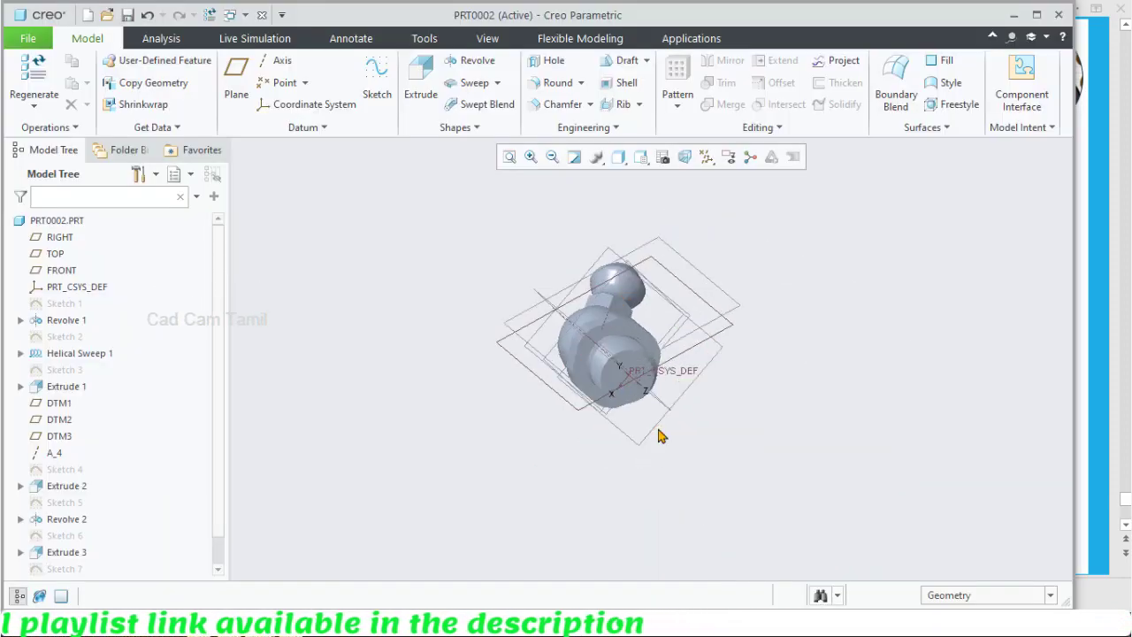
pyautogui.scroll(-2, 619, 348)
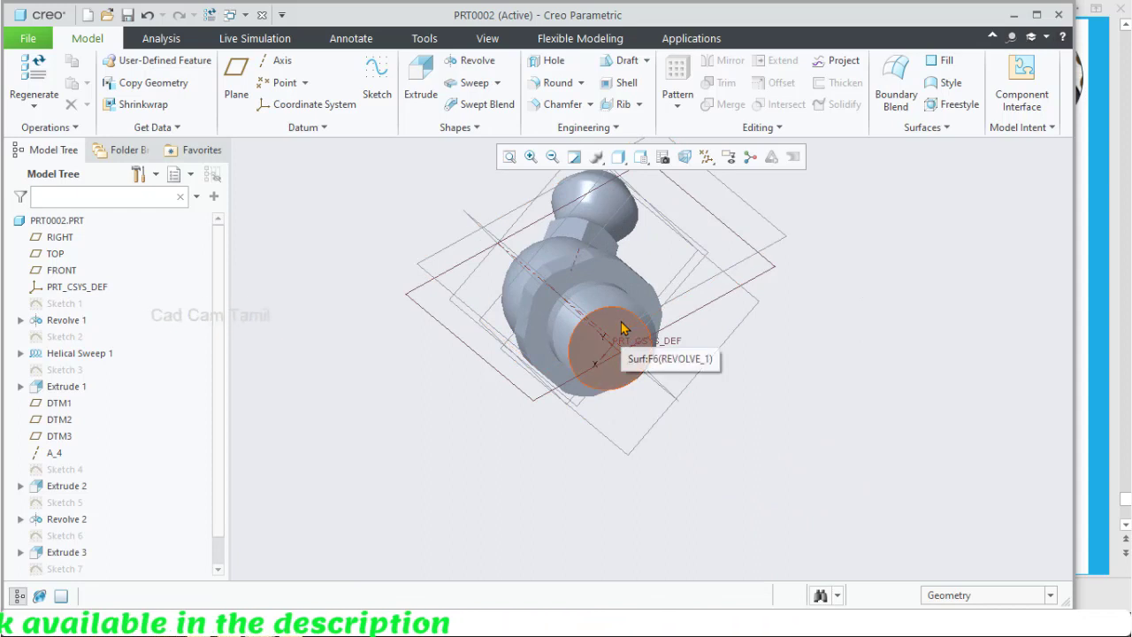
pyautogui.click(621, 327)
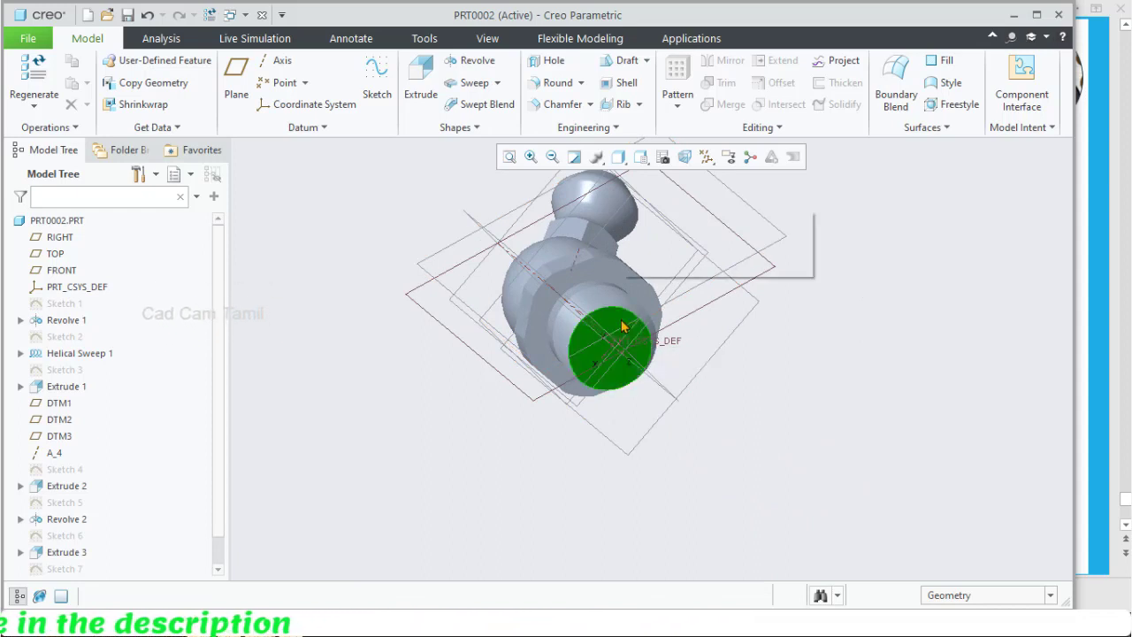
pyautogui.click(712, 242)
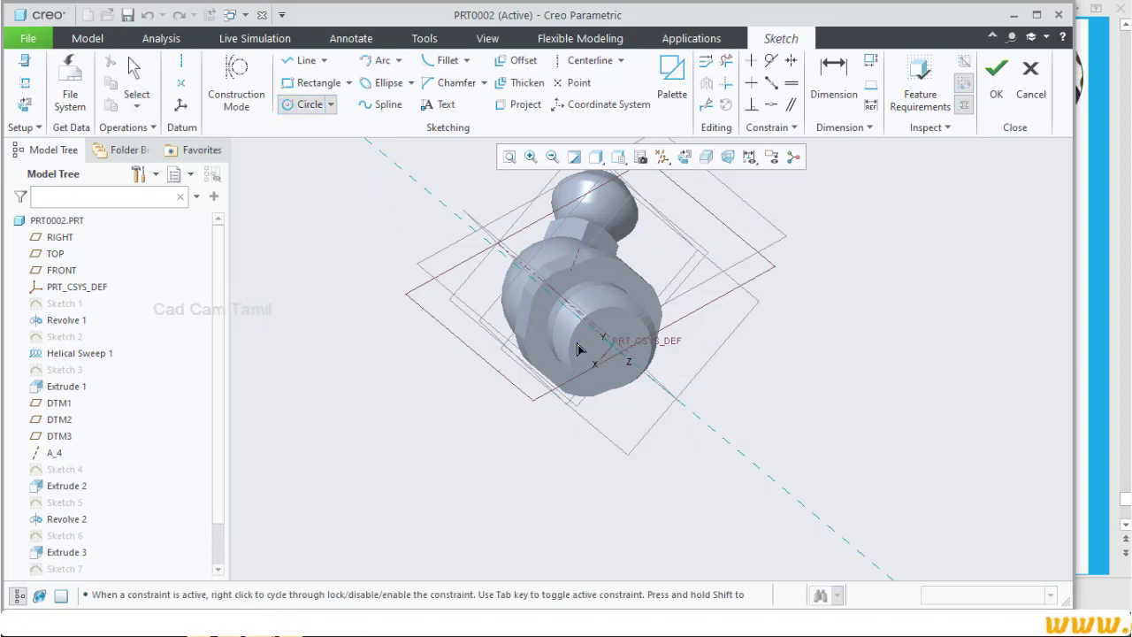
pyautogui.scroll(-3, 612, 347)
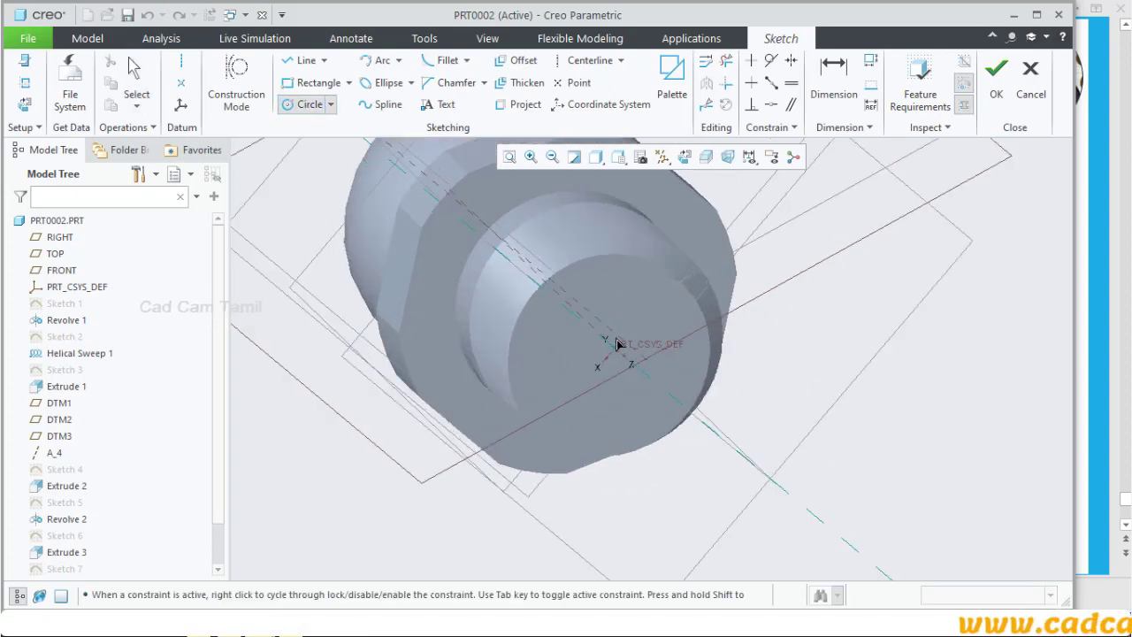
pyautogui.click(686, 157)
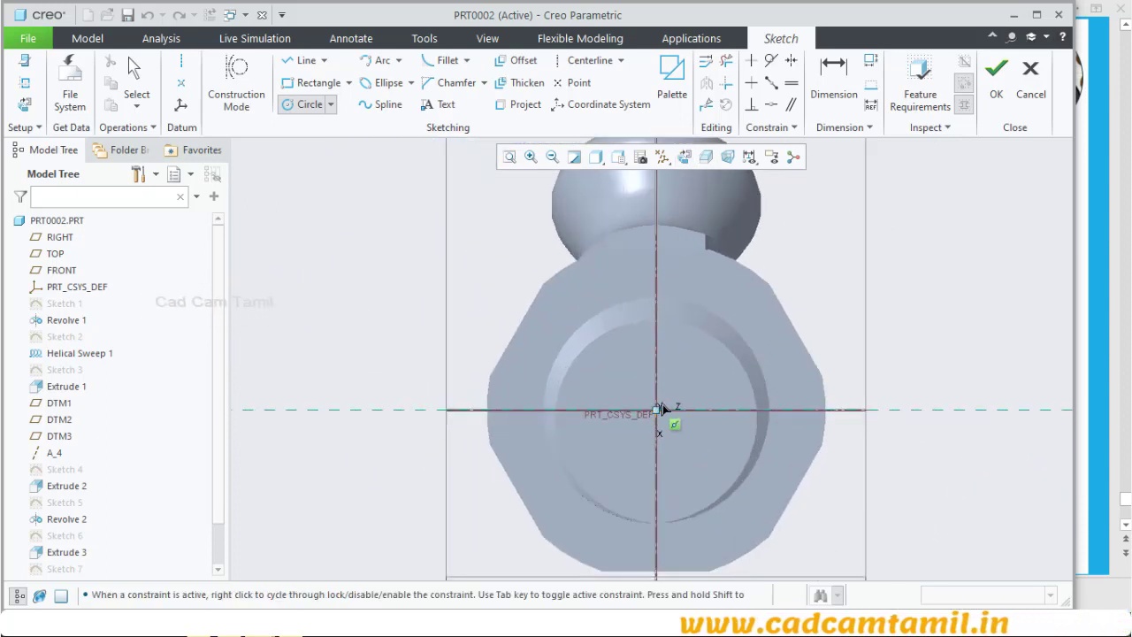
# Step: Set the origin circle's diameter to 2 and accept the sketch
pyautogui.click(641, 417)
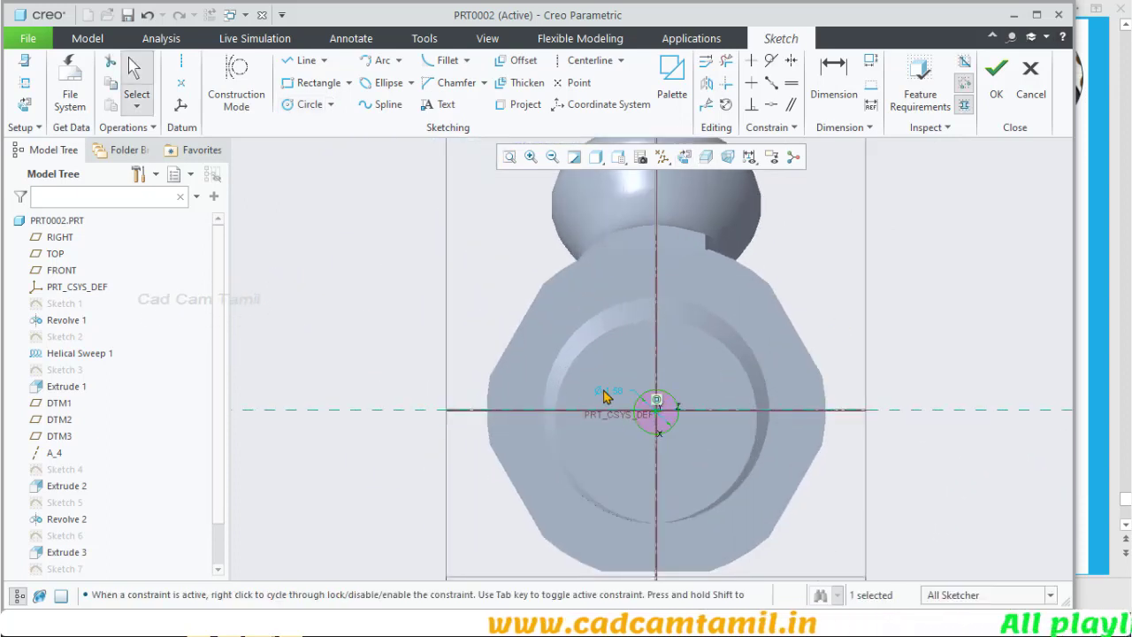
pyautogui.doubleClick(607, 393)
pyautogui.write('2.')
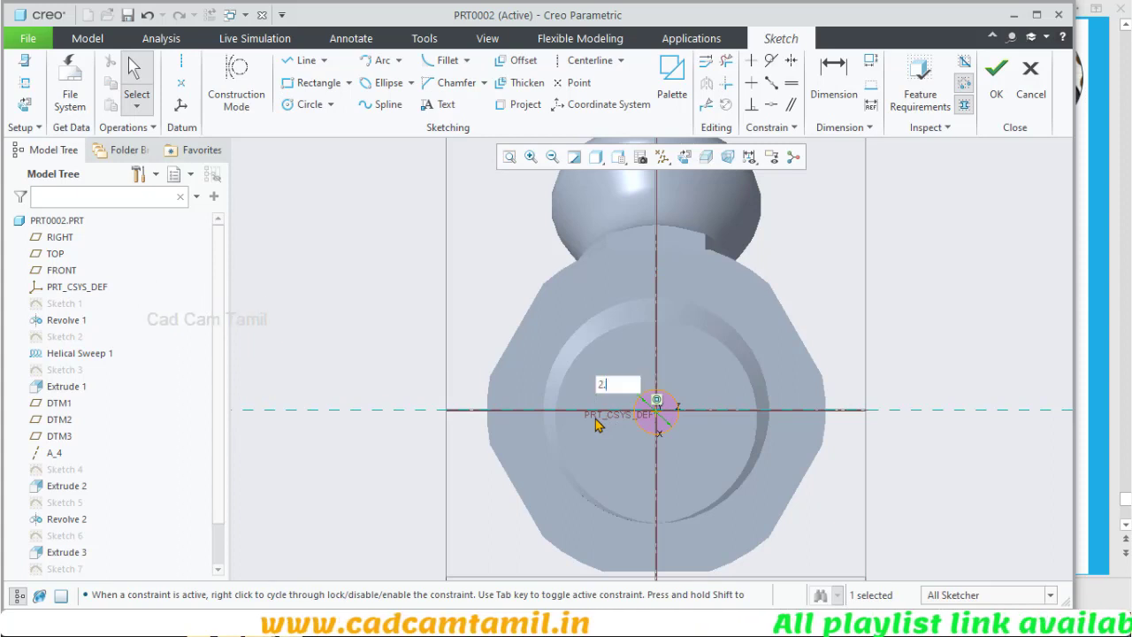
pyautogui.press('Return')
pyautogui.click(995, 71)
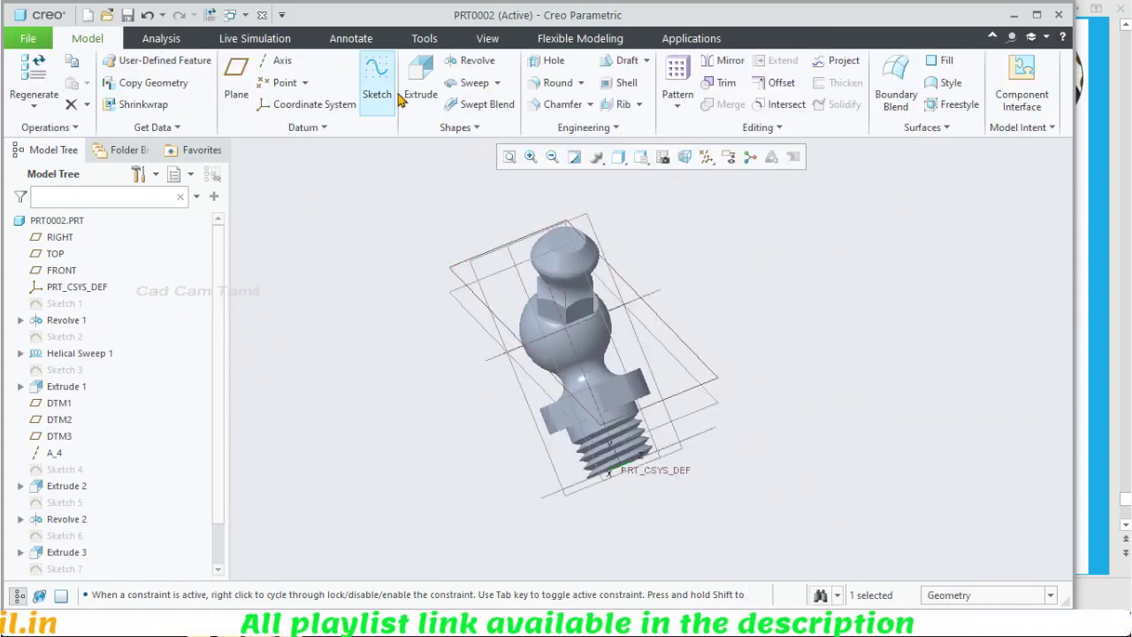
# Step: Extrude the circle as a 16.00-deep material-removal cut into the part
pyautogui.click(417, 81)
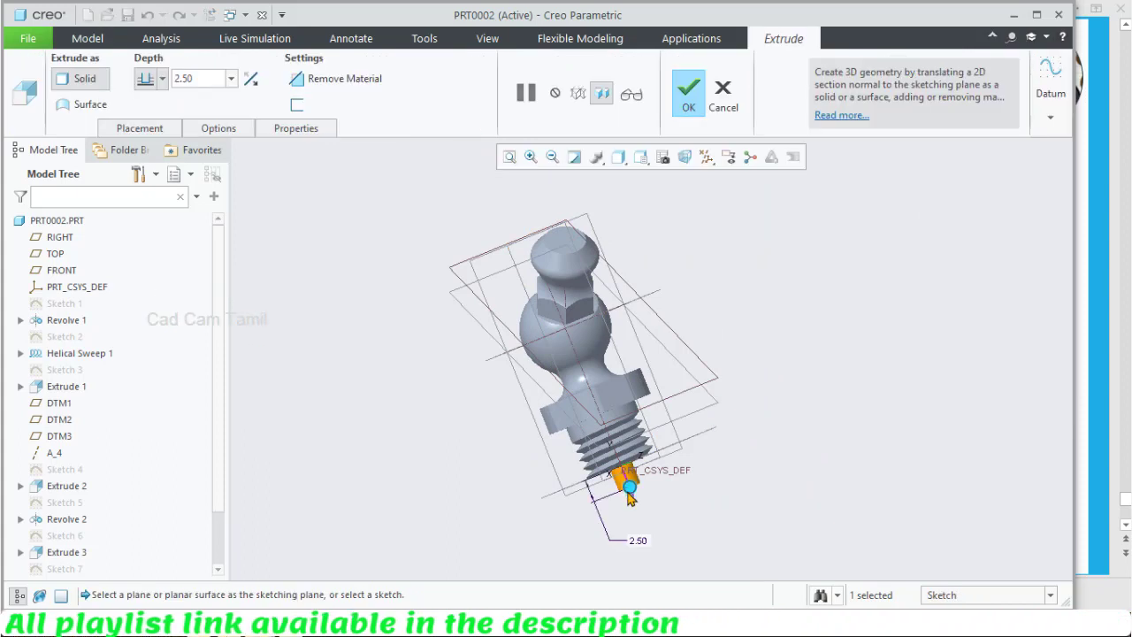
pyautogui.click(626, 482)
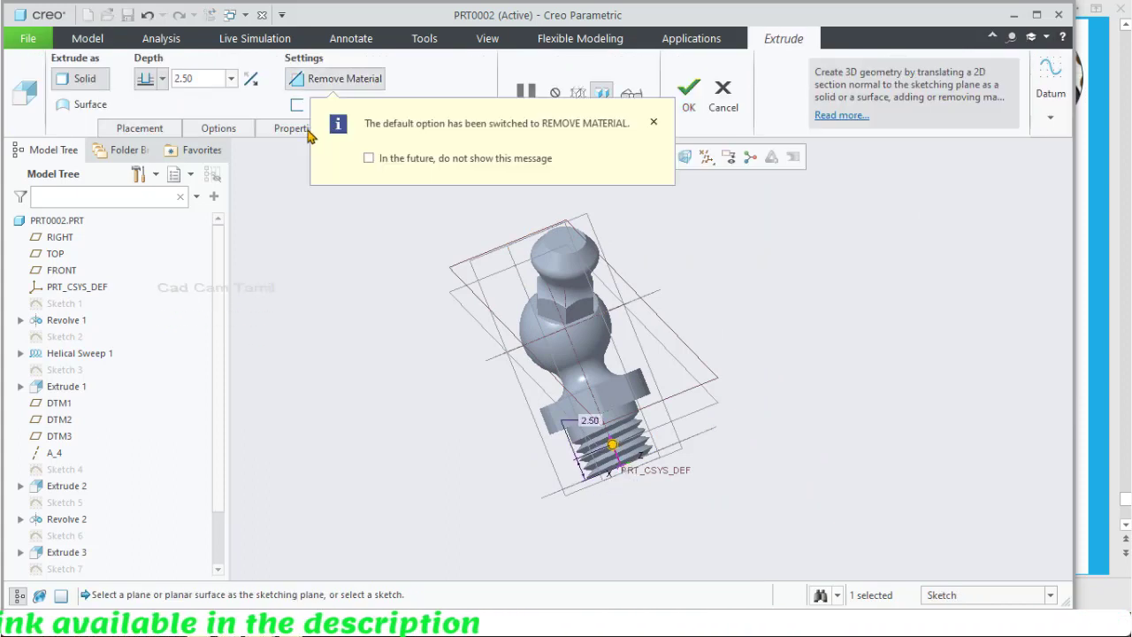
pyautogui.write('16')
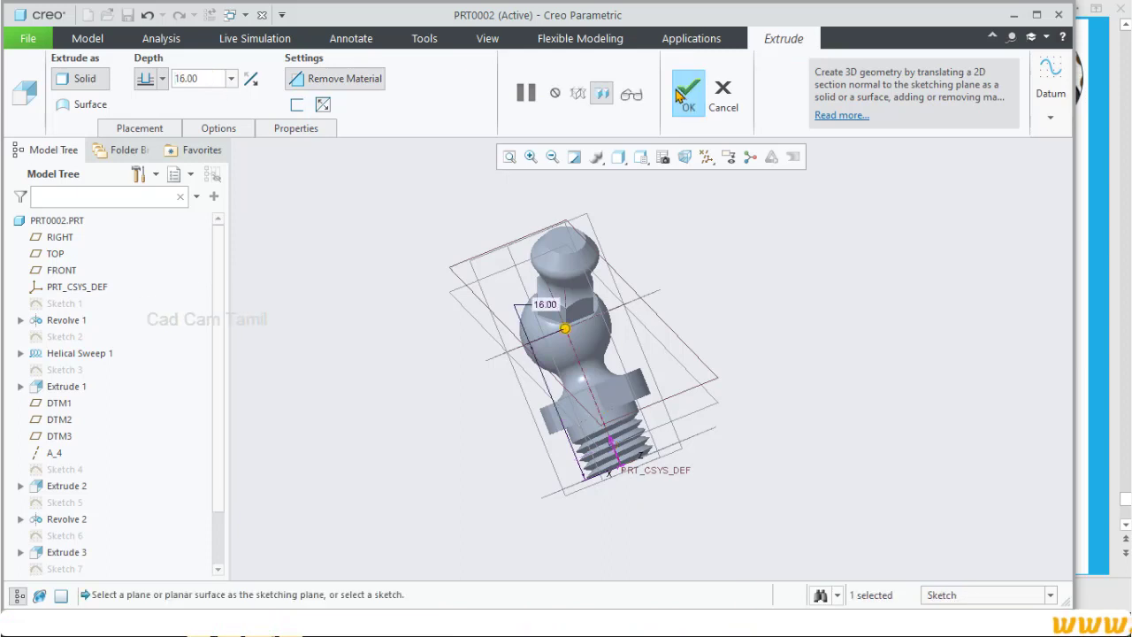
pyautogui.click(682, 94)
pyautogui.moveTo(754, 293)
pyautogui.mouseDown(button='middle')
pyautogui.moveTo(710, 217)
pyautogui.moveTo(717, 318)
pyautogui.moveTo(670, 375)
pyautogui.moveTo(613, 222)
pyautogui.mouseUp(button='middle')
# Step: Sketch a small circle centered on the axis on the ball's end face
pyautogui.scroll(3, 619, 303)
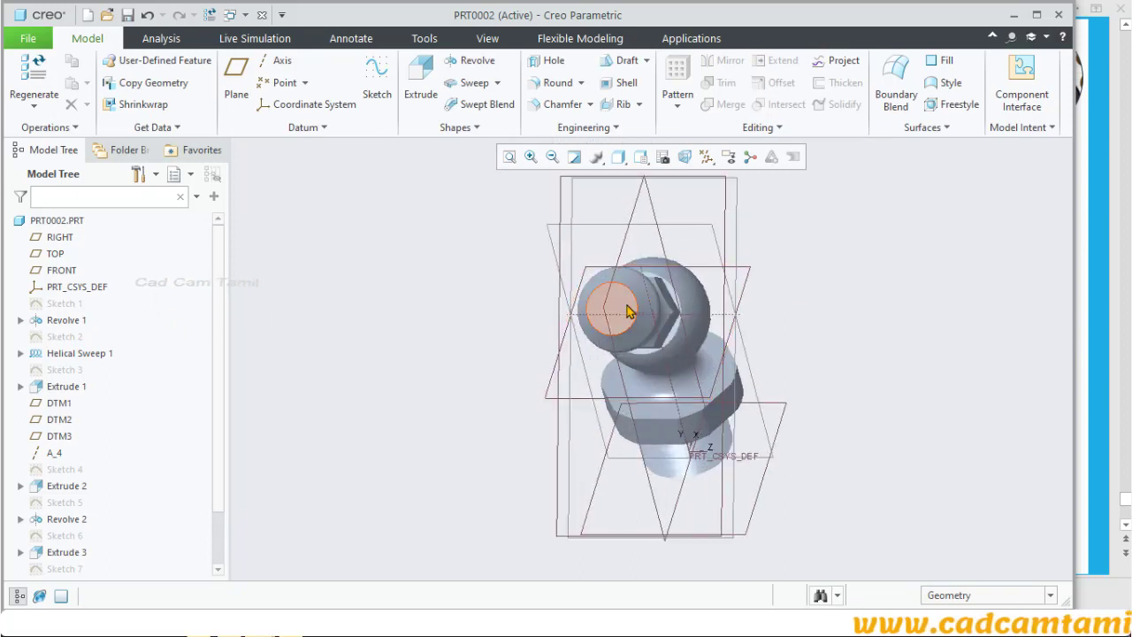
pyautogui.click(619, 305)
pyautogui.click(713, 229)
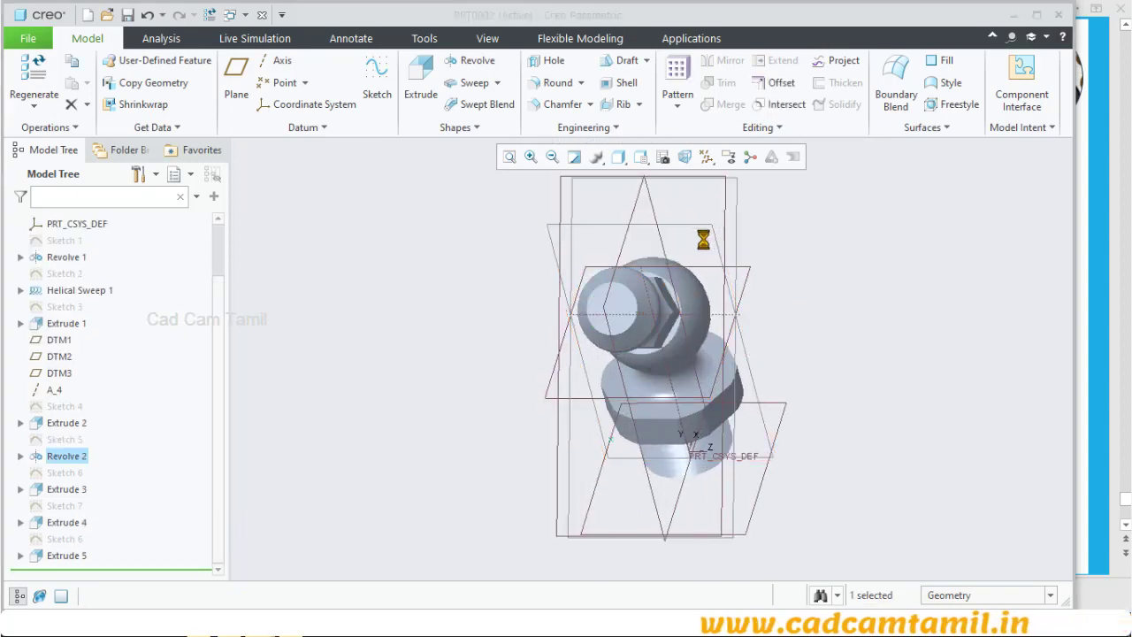
pyautogui.click(322, 104)
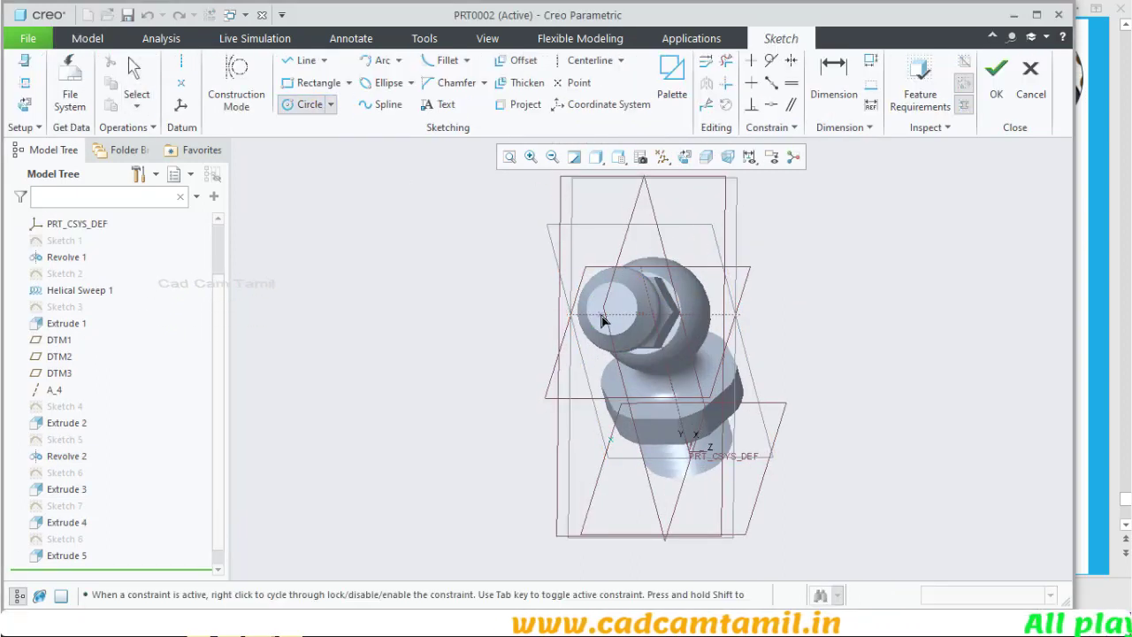
pyautogui.click(705, 157)
pyautogui.scroll(5, 654, 312)
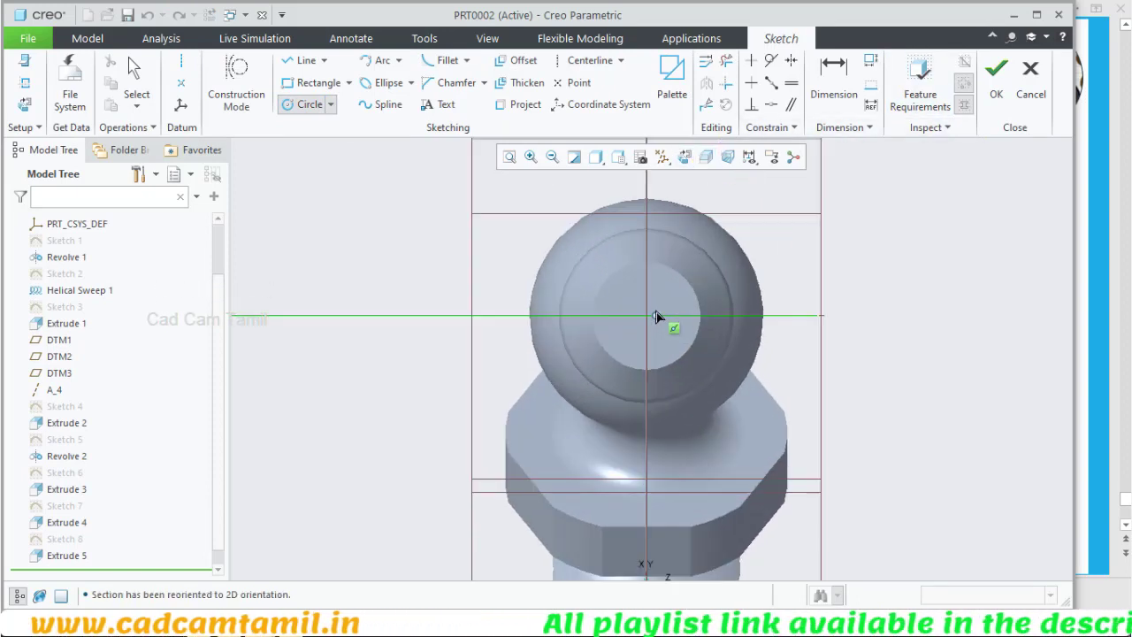
pyautogui.click(657, 321)
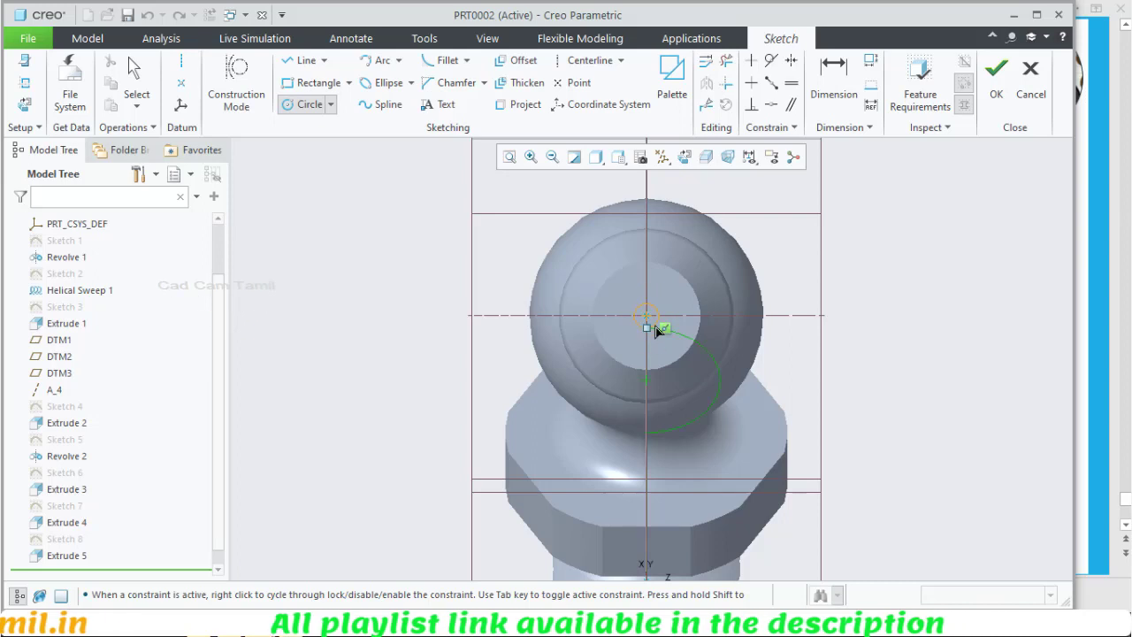
pyautogui.click(668, 320)
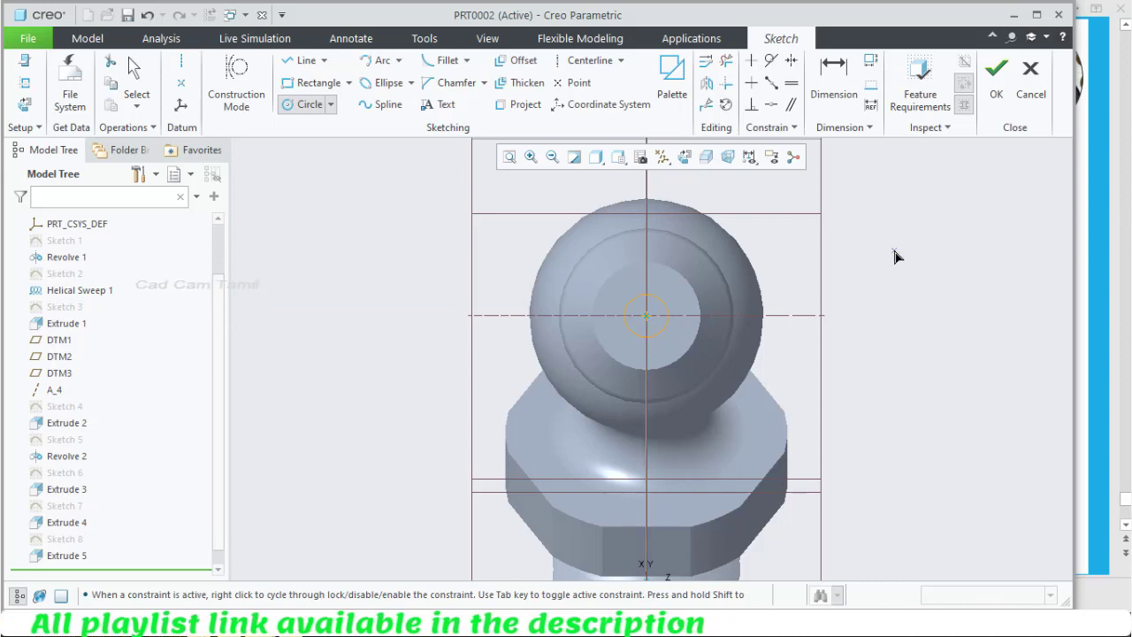
pyautogui.click(996, 70)
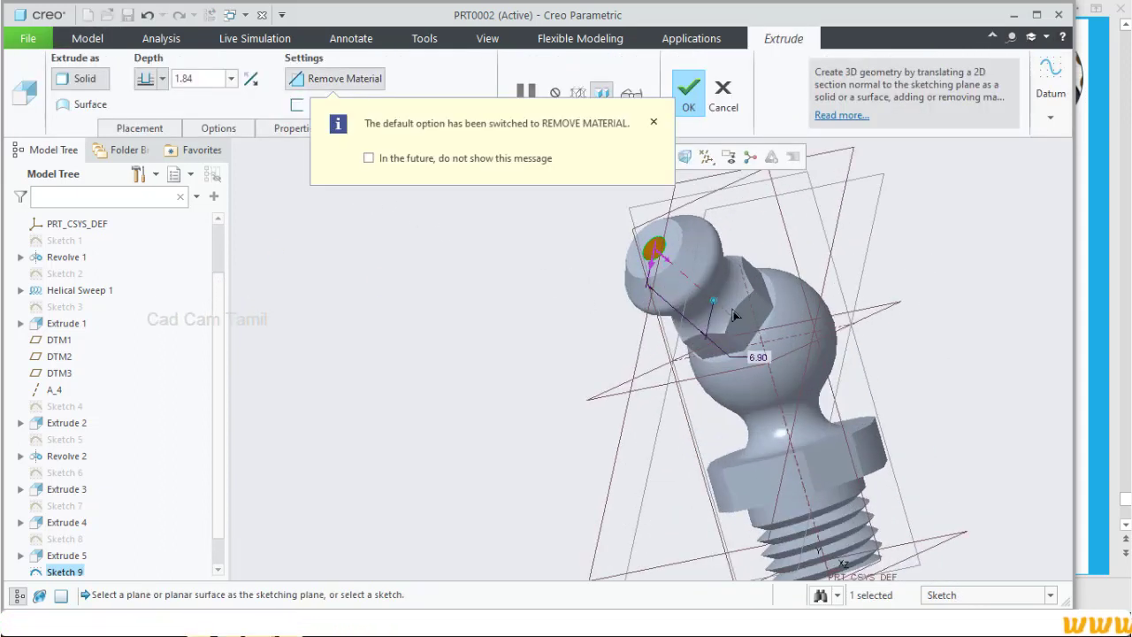
# Step: Extrude the circle as a 13.10-deep cut into the ball end
pyautogui.moveTo(733, 315); pyautogui.dragTo(762, 343)
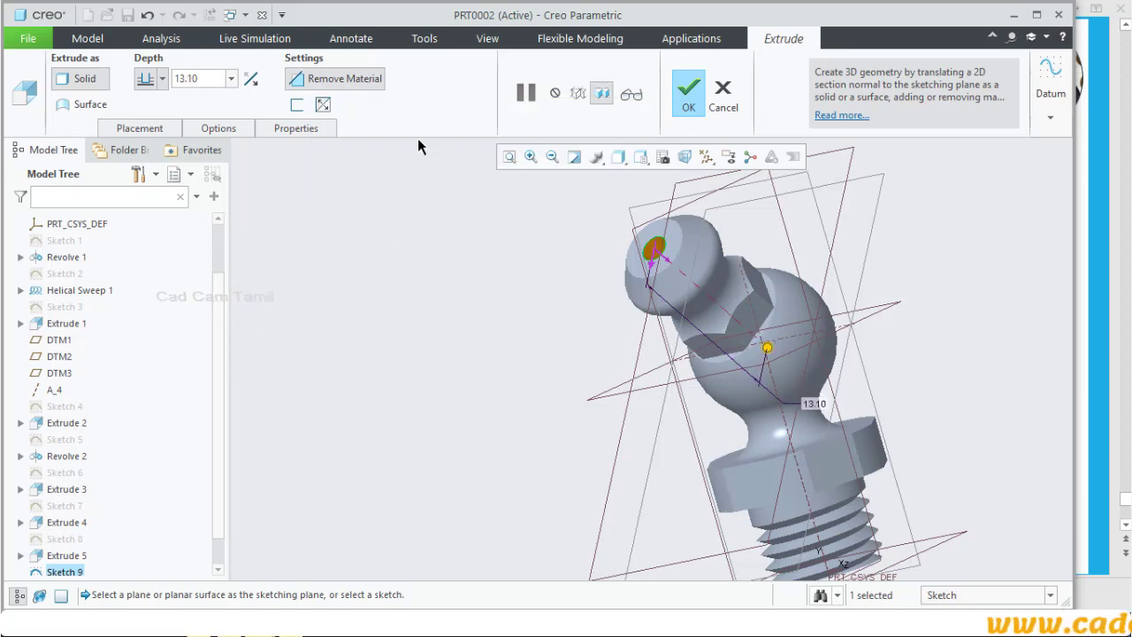
pyautogui.click(687, 94)
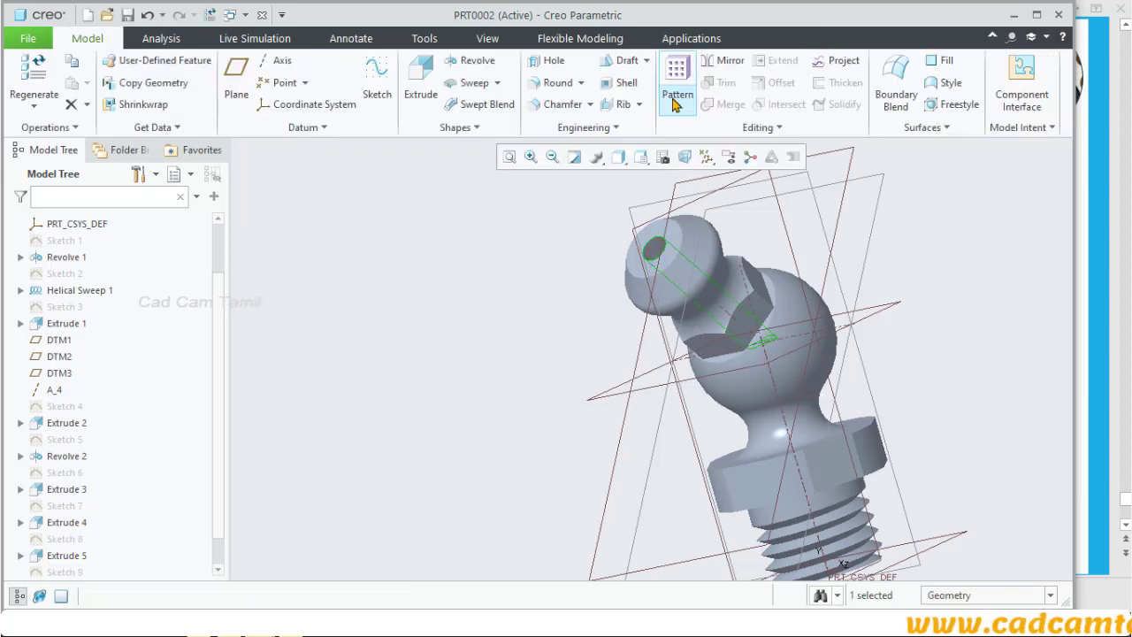
pyautogui.click(559, 288)
pyautogui.moveTo(559, 287); pyautogui.dragTo(733, 336, button='middle')
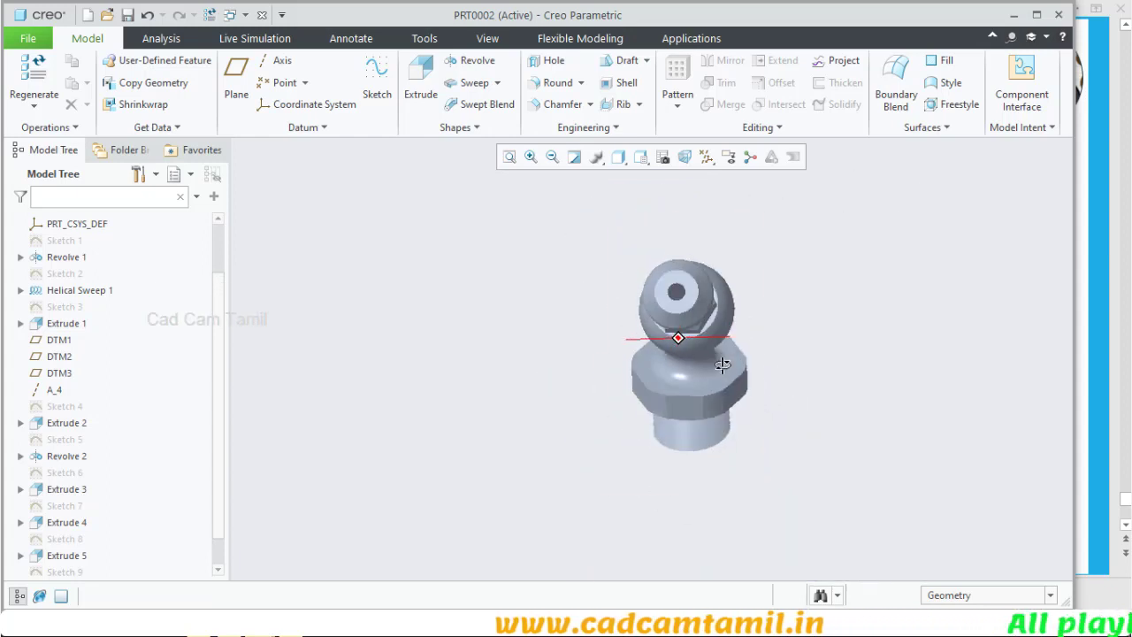
# Step: In the View Manager, add planar section A through the datum plane
pyautogui.click(662, 159)
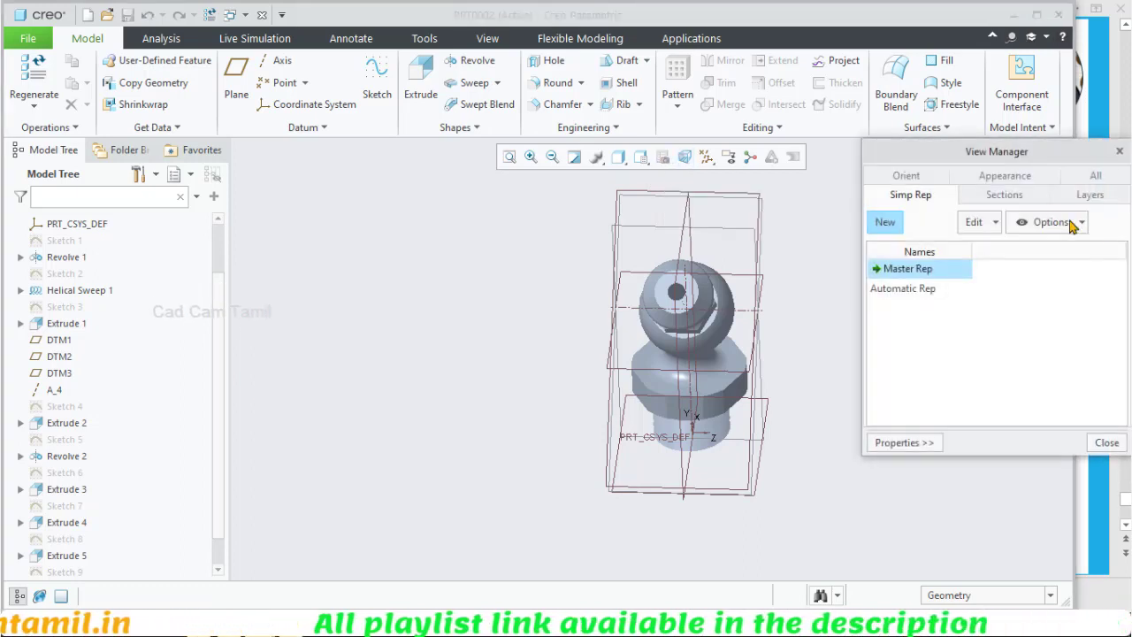
pyautogui.click(1017, 198)
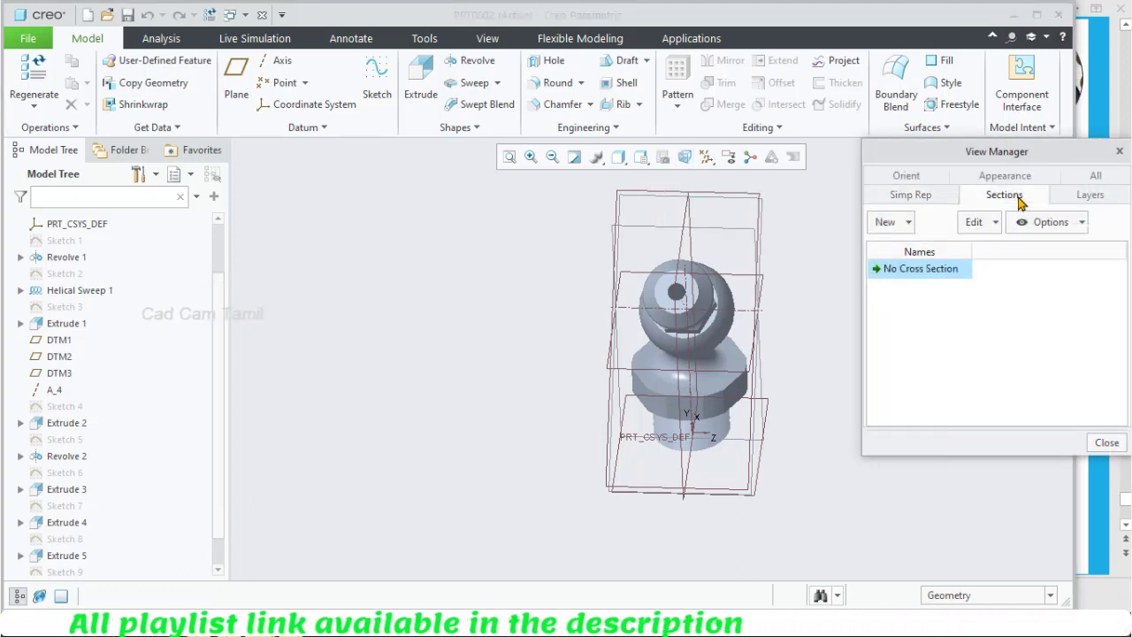
pyautogui.click(887, 224)
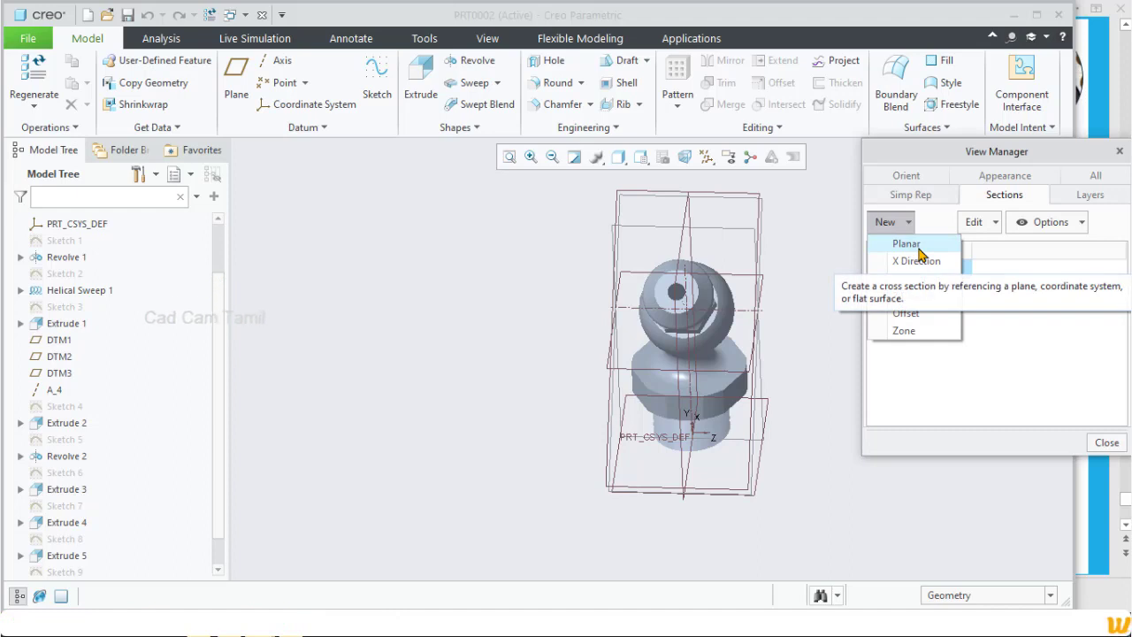
pyautogui.click(920, 251)
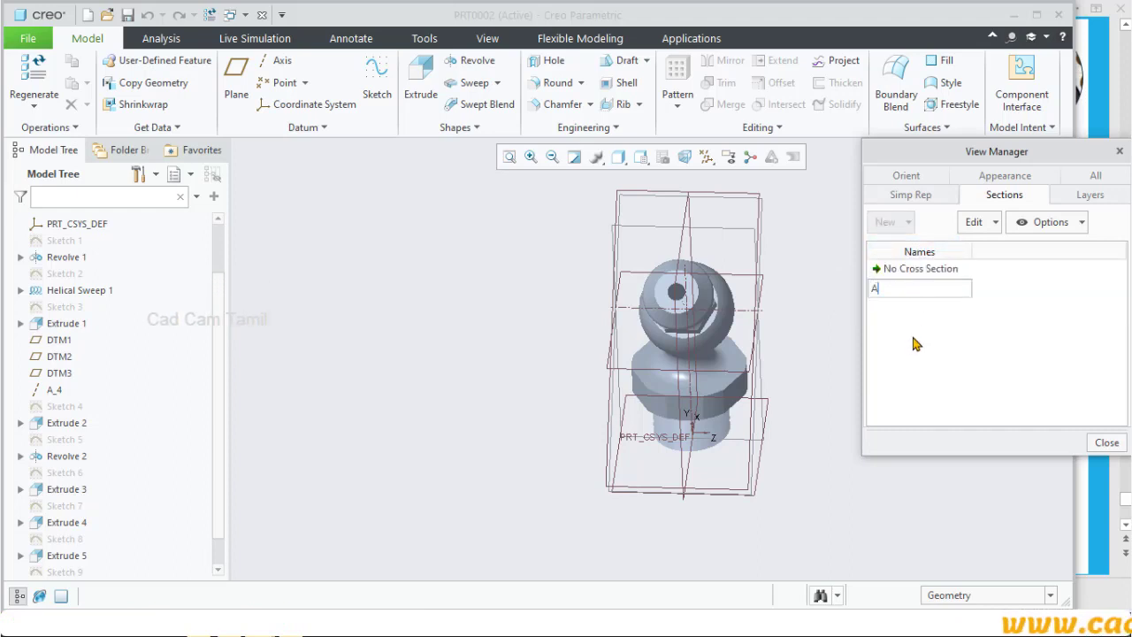
pyautogui.press('Return')
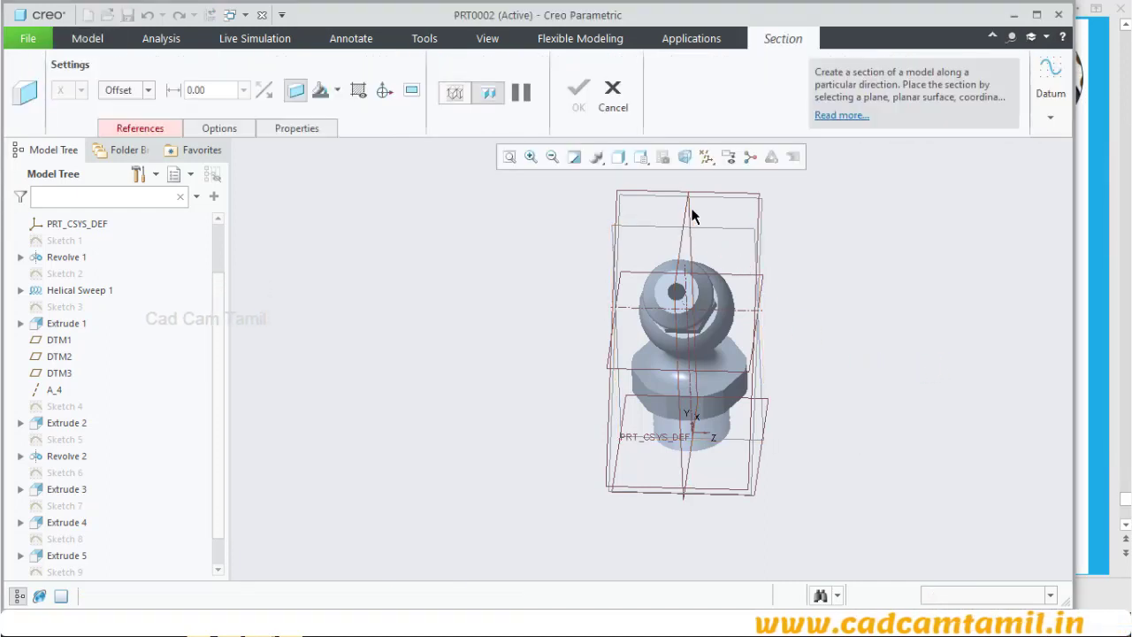
pyautogui.click(692, 216)
pyautogui.moveTo(803, 313); pyautogui.dragTo(786, 358, button='middle')
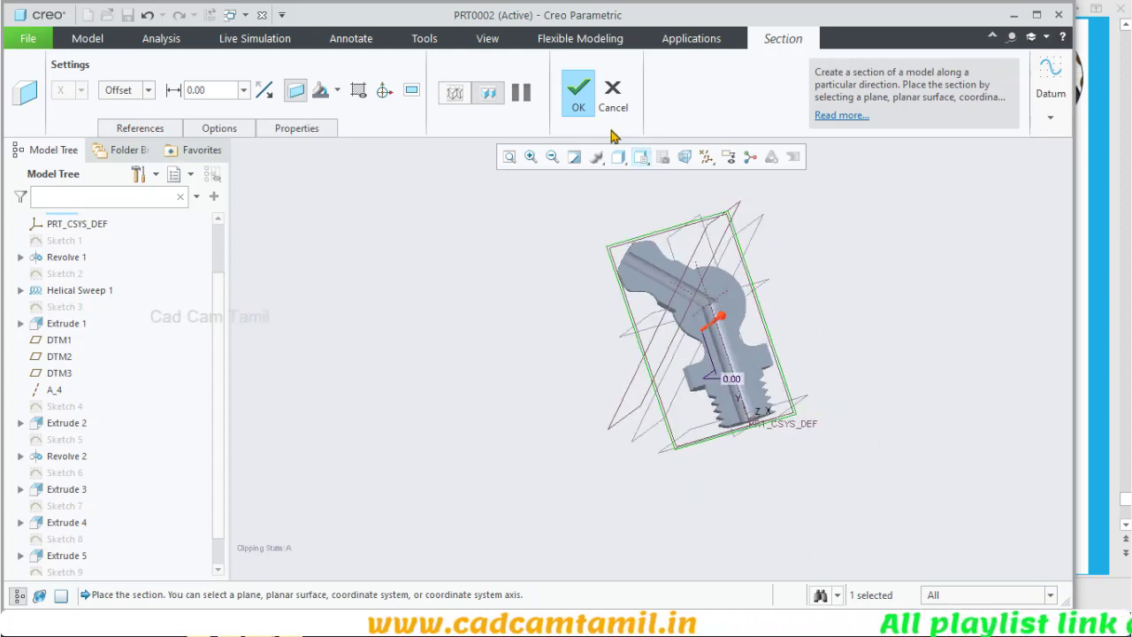
pyautogui.click(579, 91)
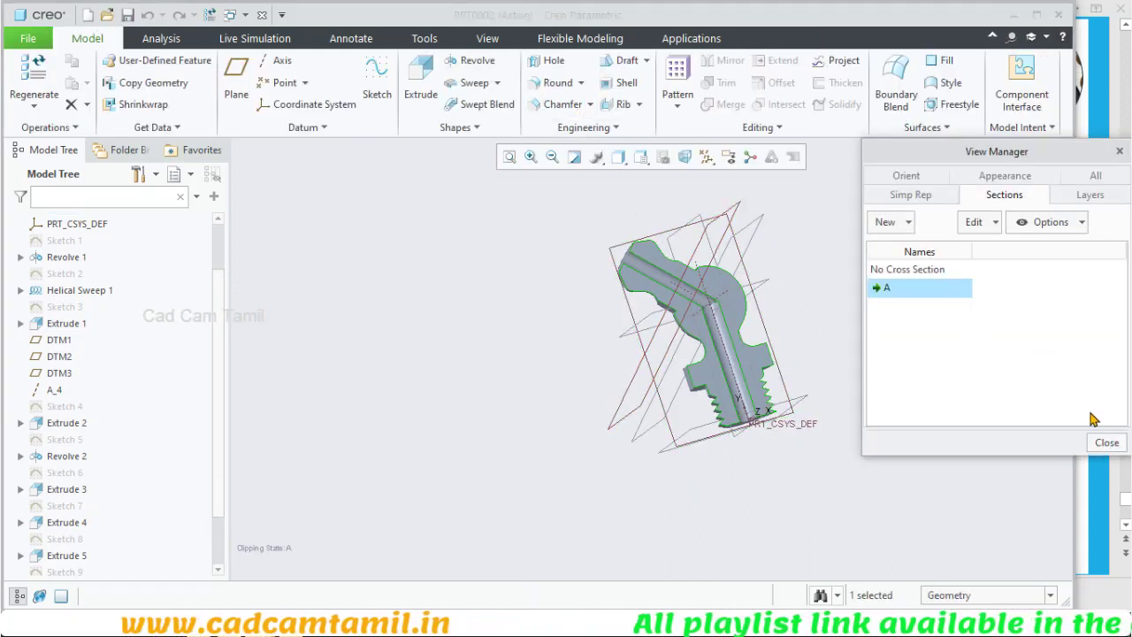
pyautogui.click(1106, 443)
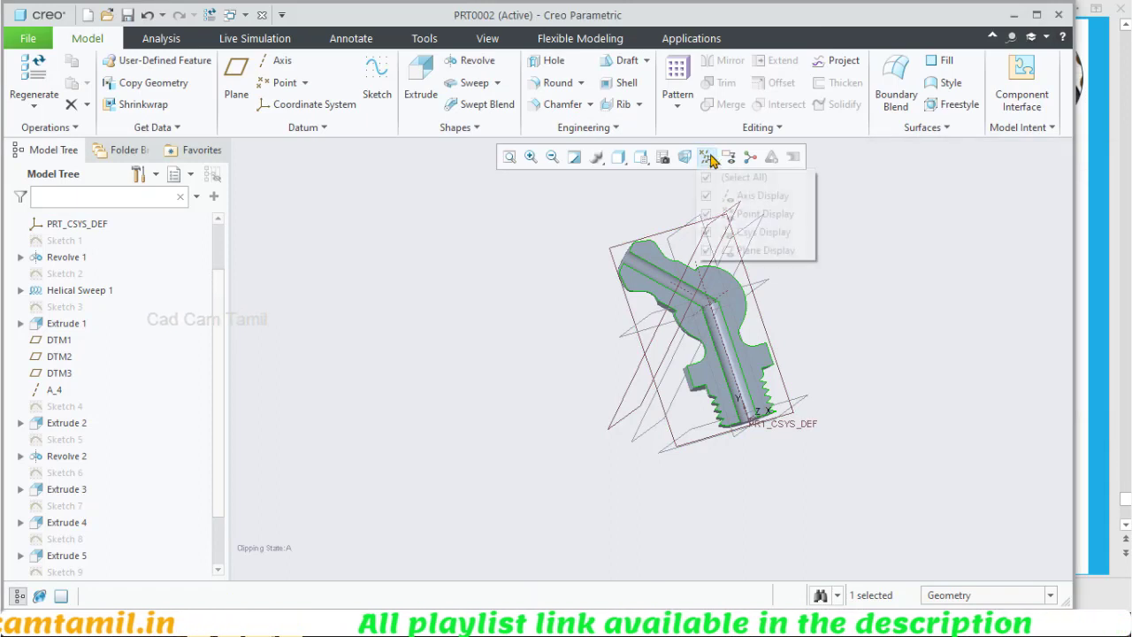
# Step: Turn off datum plane display and orbit and zoom to inspect section A's angled bore
pyautogui.click(728, 156)
pyautogui.click(743, 250)
pyautogui.moveTo(818, 329); pyautogui.dragTo(728, 323, button='middle')
pyautogui.scroll(2, 725, 317)
pyautogui.moveTo(648, 392); pyautogui.dragTo(629, 298, button='middle')
pyautogui.scroll(2, 629, 296)
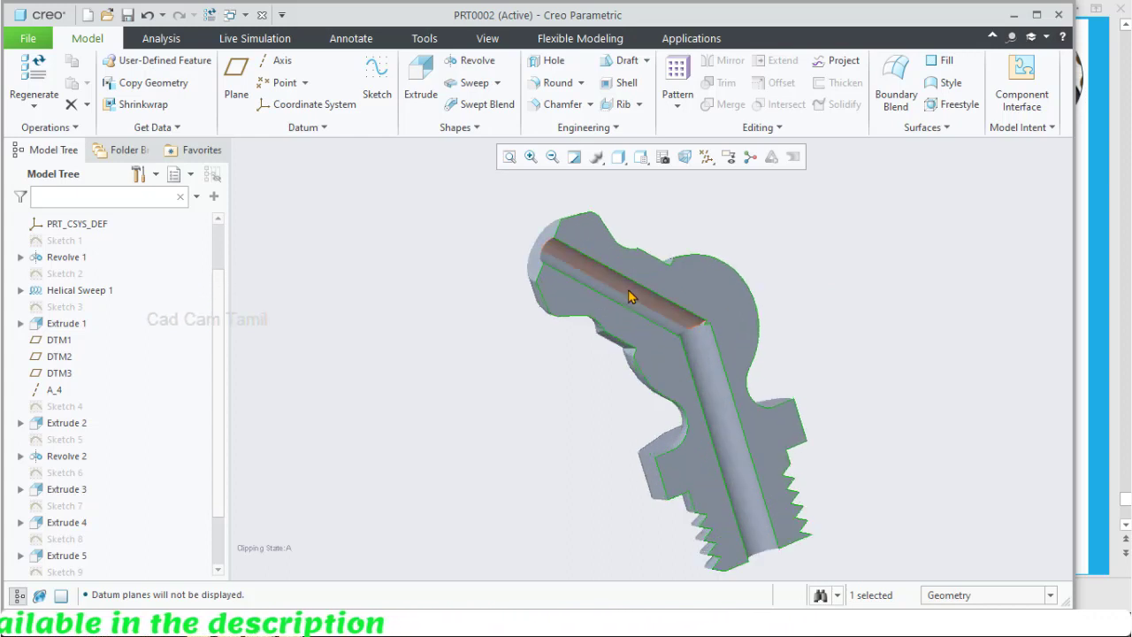
pyautogui.scroll(2, 630, 294)
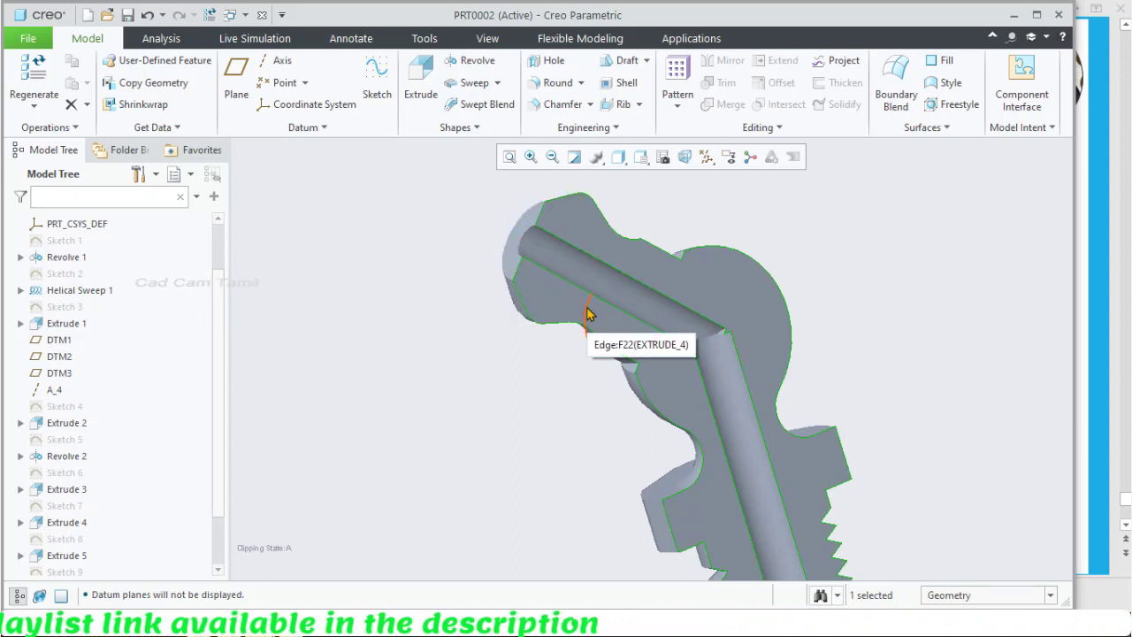
pyautogui.scroll(3, 624, 290)
pyautogui.scroll(-6, 543, 252)
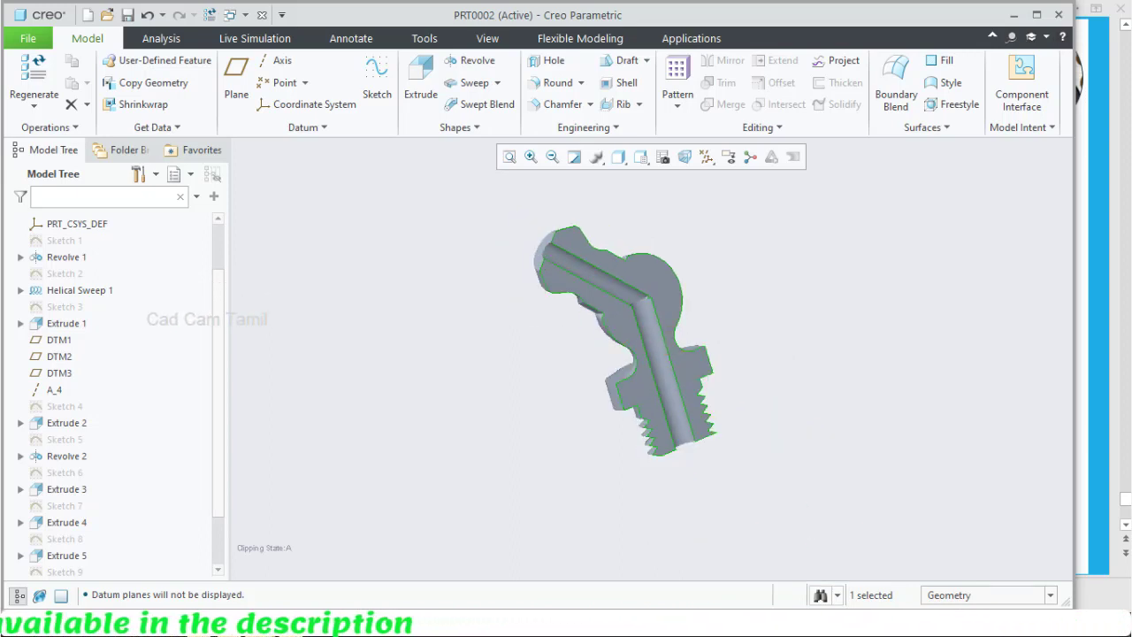